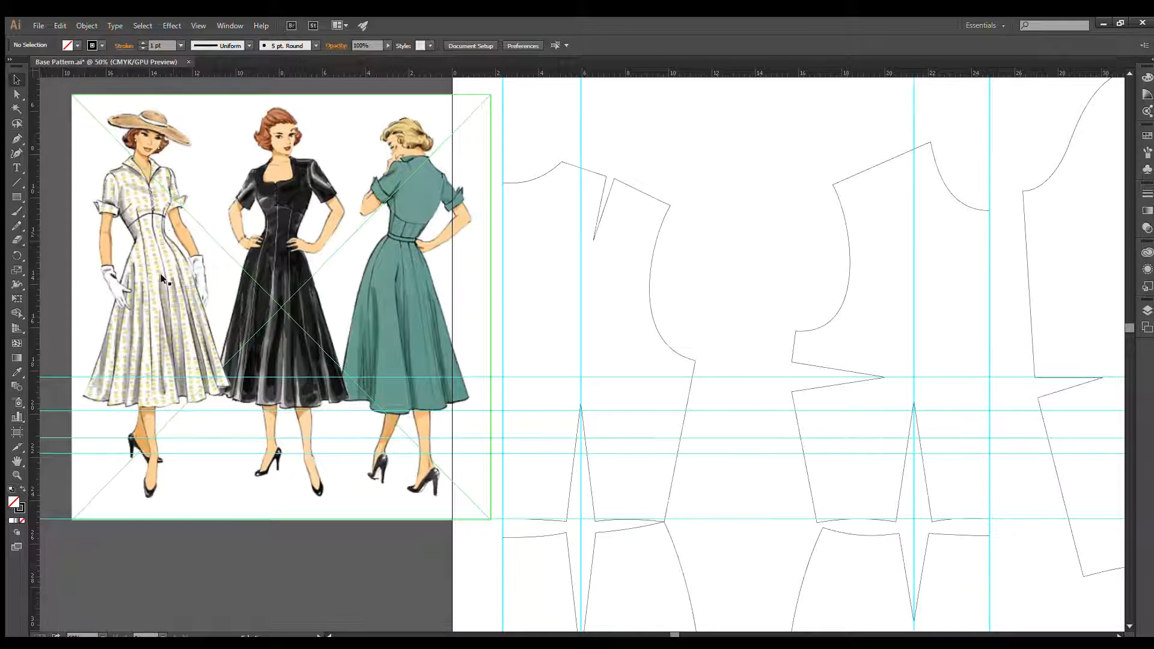
# Draw a slightly curved, slanted style line across the front bodice from the centre front through the waist dart to the side seam
pyautogui.scroll(-2, 703, 319)
pyautogui.hscroll(5, 518, 283)
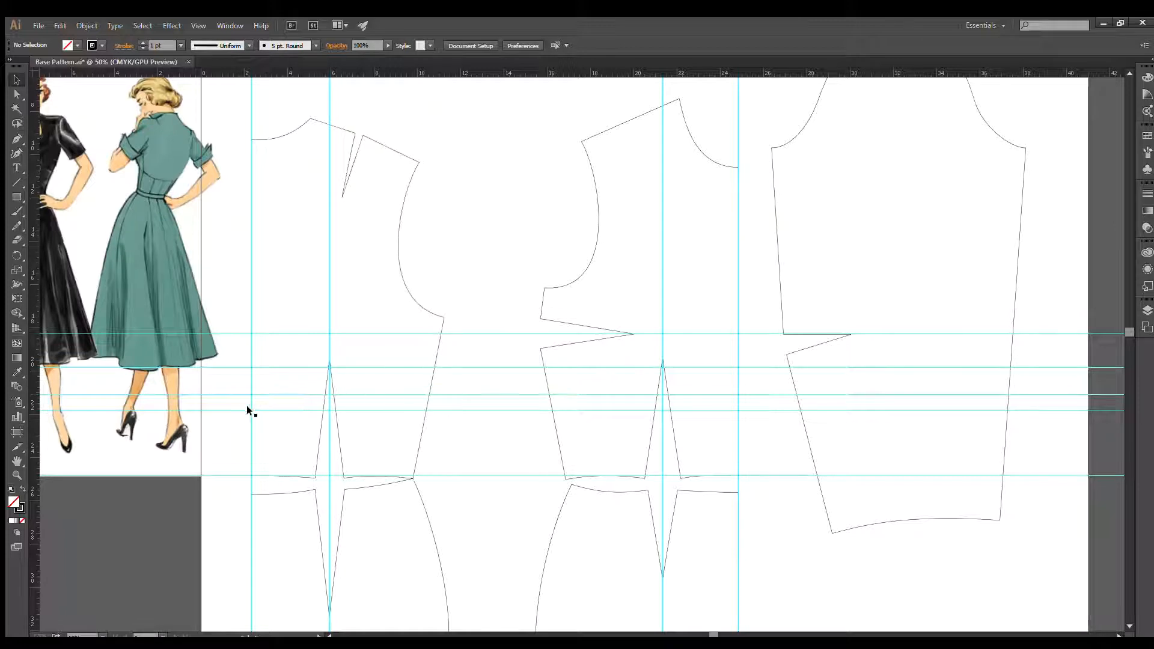
pyautogui.press('p')
pyautogui.click(719, 367)
pyautogui.click(562, 393)
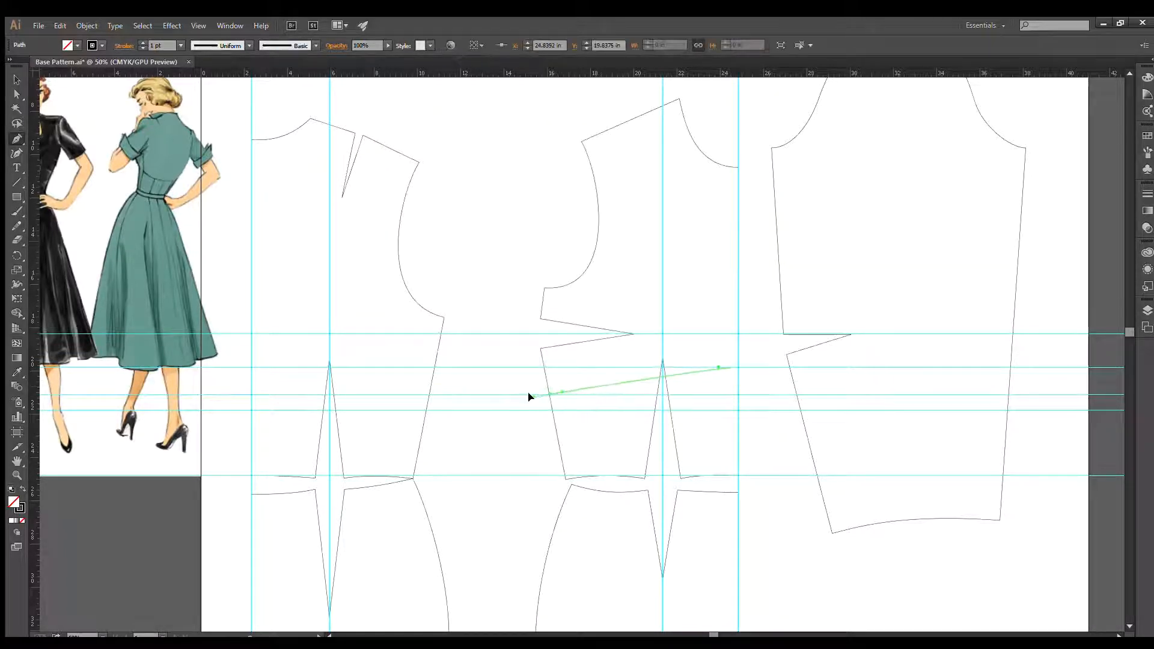
pyautogui.click(521, 398)
pyautogui.press('ctrl')
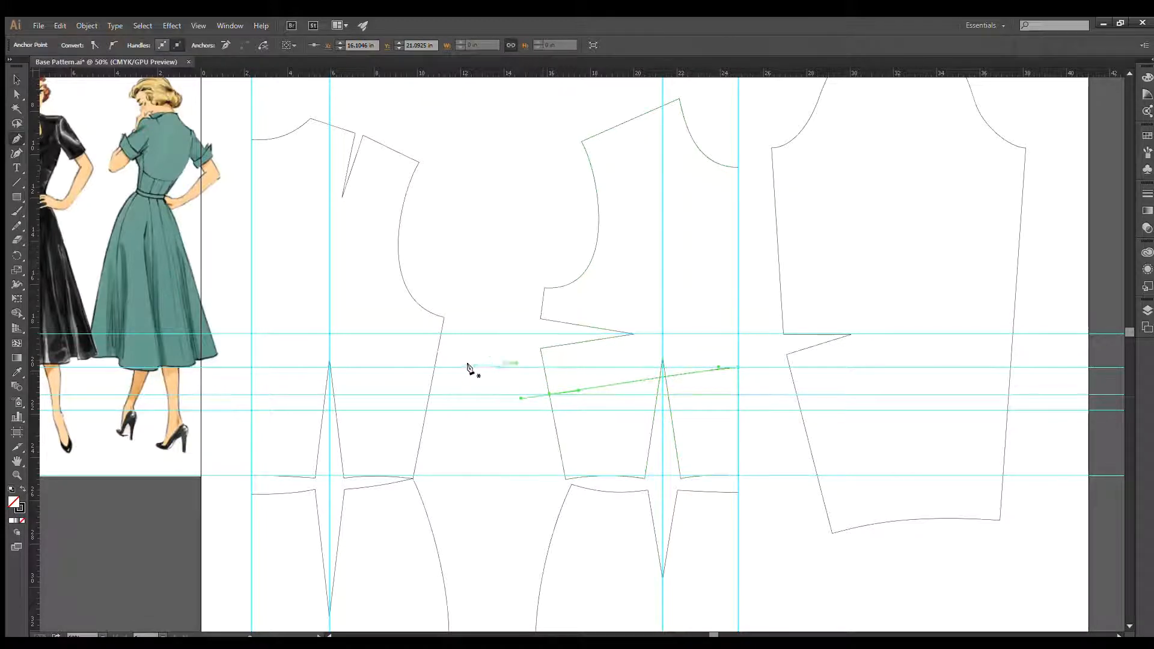
# Draw a matching slanted style line across the back bodice from the side seam to near the centre back
pyautogui.moveTo(396, 392); pyautogui.dragTo(399, 393)
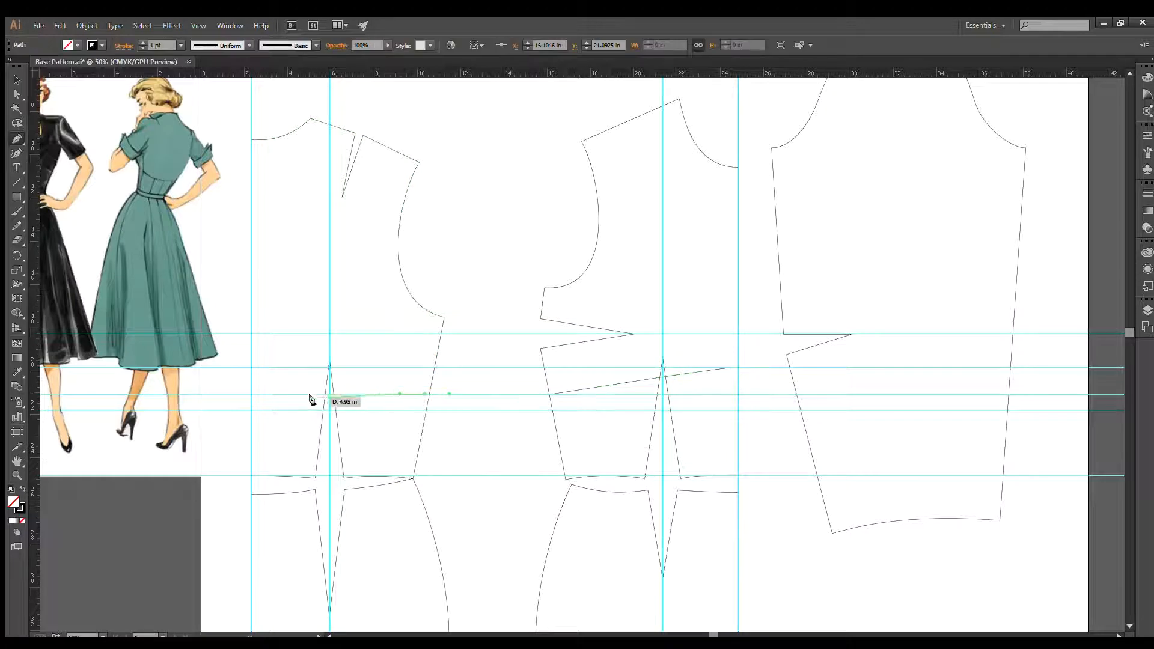
pyautogui.moveTo(252, 410); pyautogui.dragTo(228, 410)
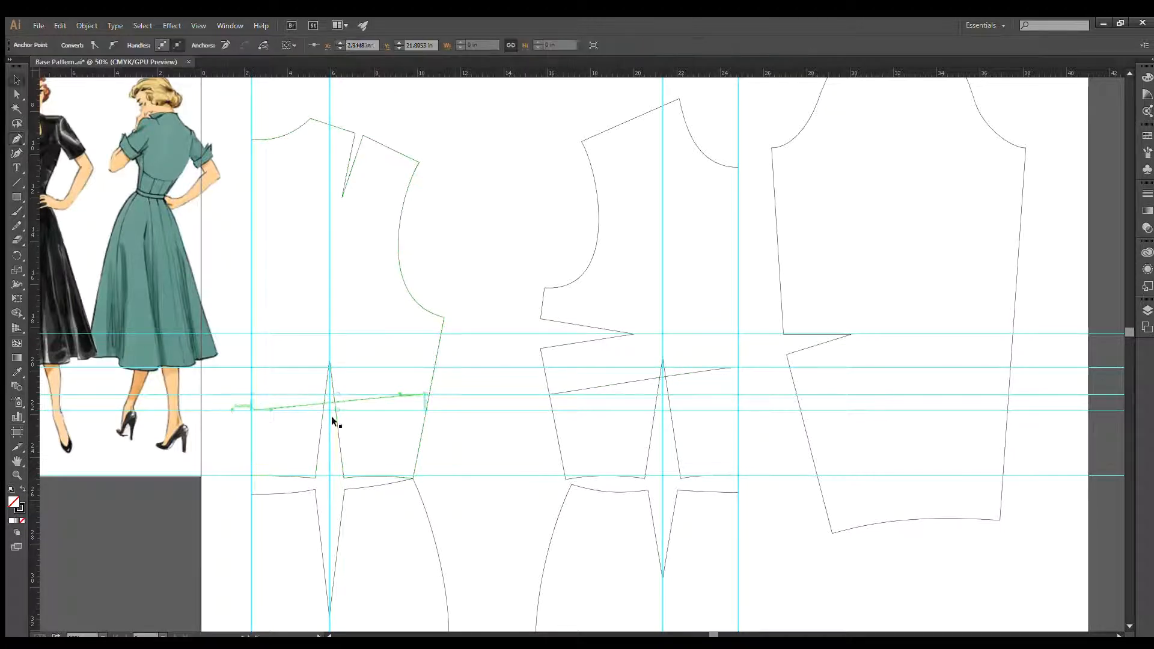
pyautogui.keyDown('ctrl'); pyautogui.click(332, 417); pyautogui.keyUp('ctrl')
# Extend the back style line's end to the side seam and the front style line's end to the centre front
pyautogui.keyDown('ctrl'); pyautogui.click(389, 396); pyautogui.keyUp('ctrl')
pyautogui.moveTo(420, 394); pyautogui.dragTo(426, 394)
pyautogui.click(726, 364)
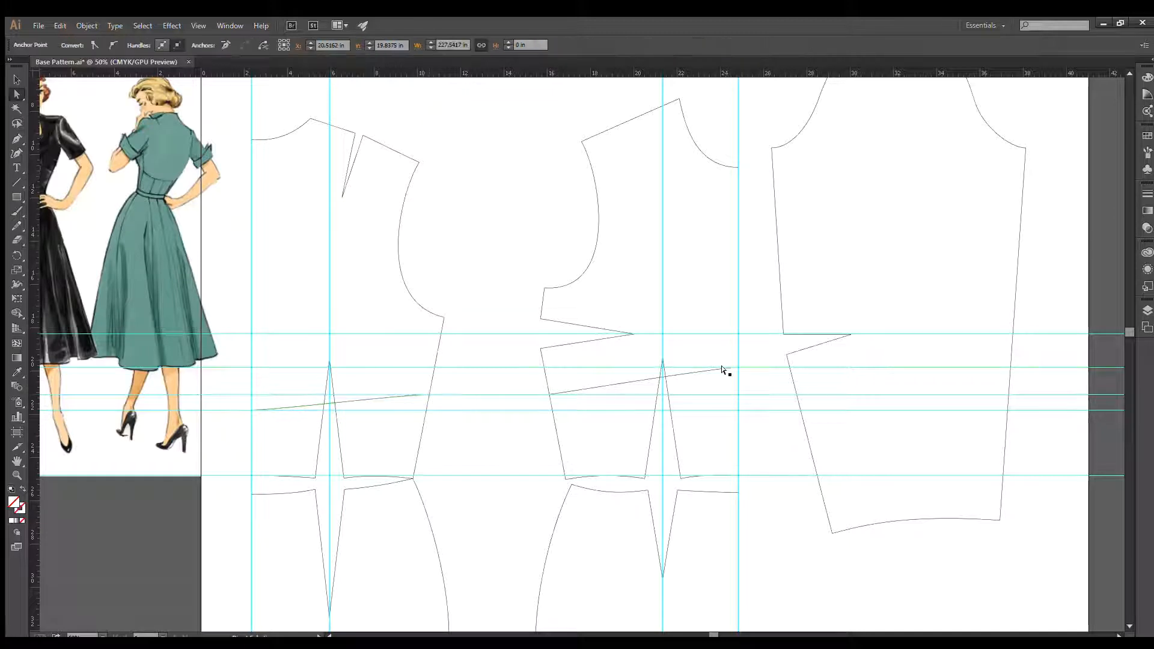
pyautogui.click(758, 364)
# Delete the three horizontal guides that were marking the style line heights between the elbow and waist guides
pyautogui.moveTo(767, 419); pyautogui.dragTo(767, 419)
pyautogui.press('Delete')
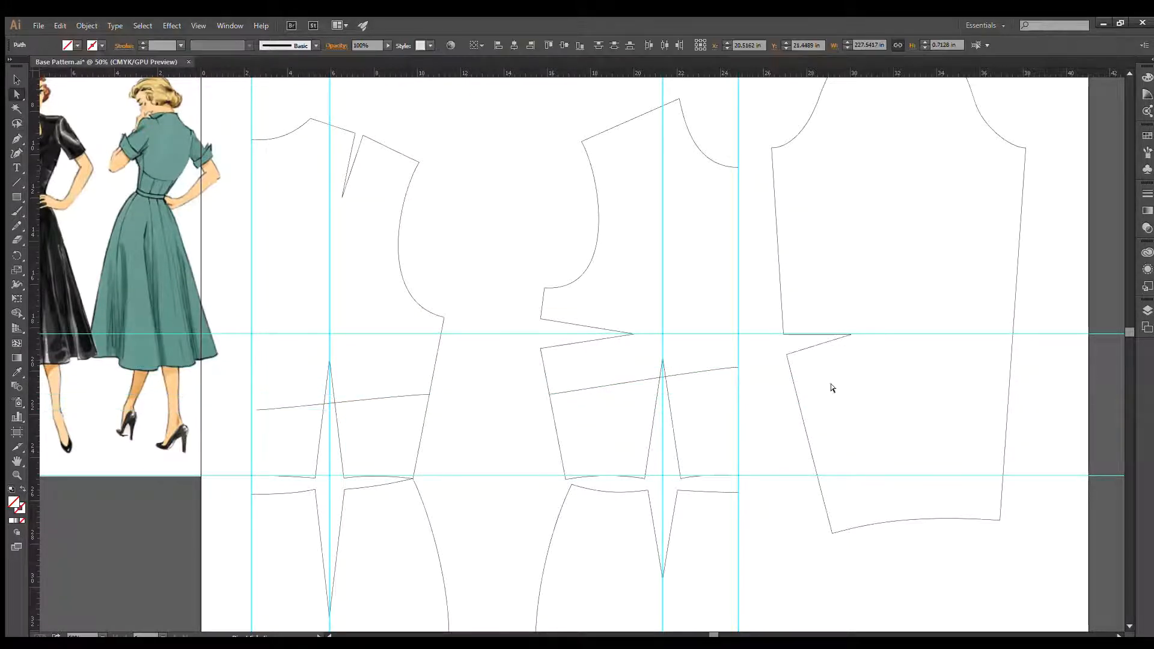
# Draw a 3 in square and place it on the sleeve with its lower edge on the elbow guide
pyautogui.moveTo(322, 324); pyautogui.dragTo(508, 368)
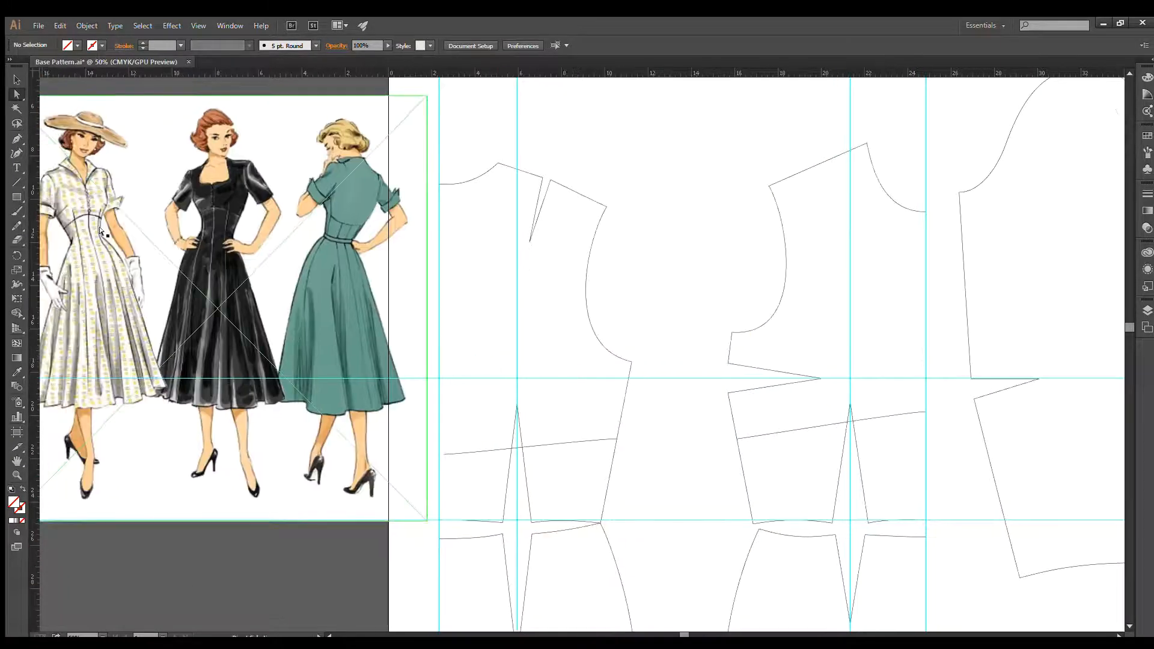
pyautogui.moveTo(731, 354); pyautogui.dragTo(423, 376)
pyautogui.click(729, 398)
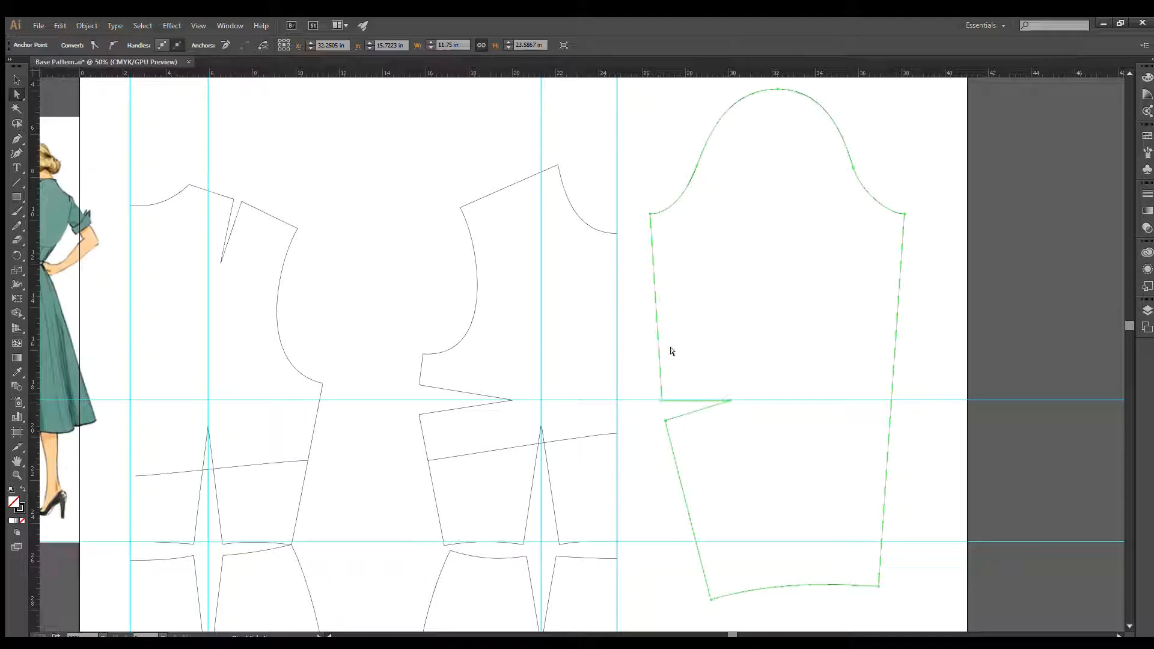
pyautogui.click(17, 198)
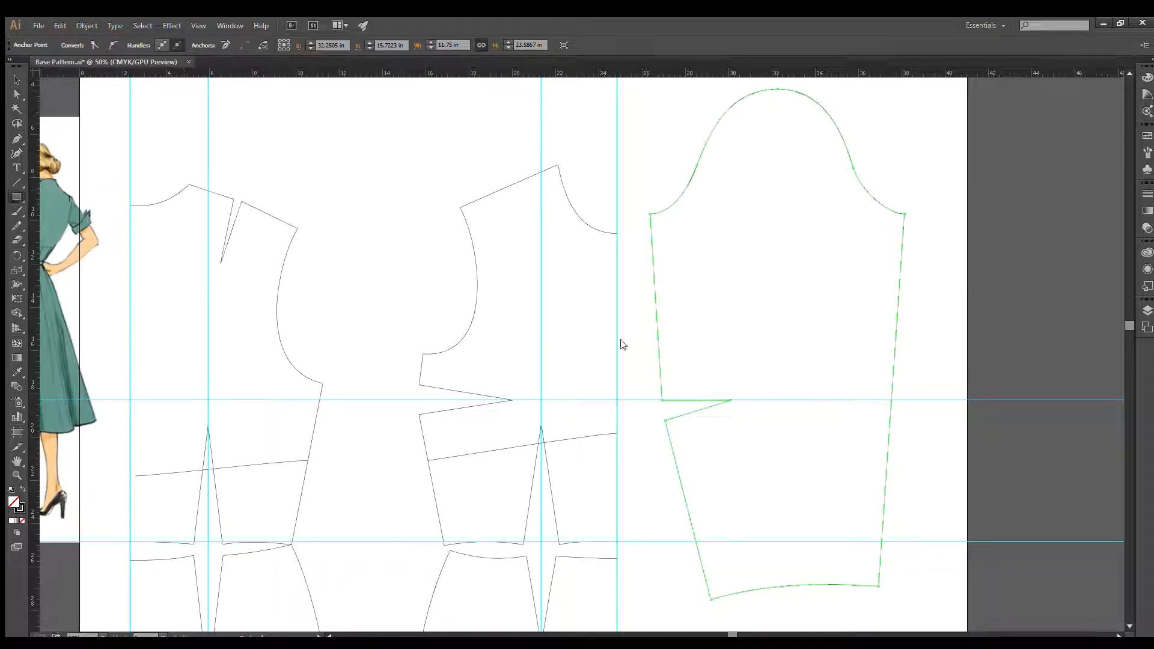
pyautogui.moveTo(718, 370); pyautogui.dragTo(785, 436)
pyautogui.moveTo(784, 386); pyautogui.dragTo(722, 352)
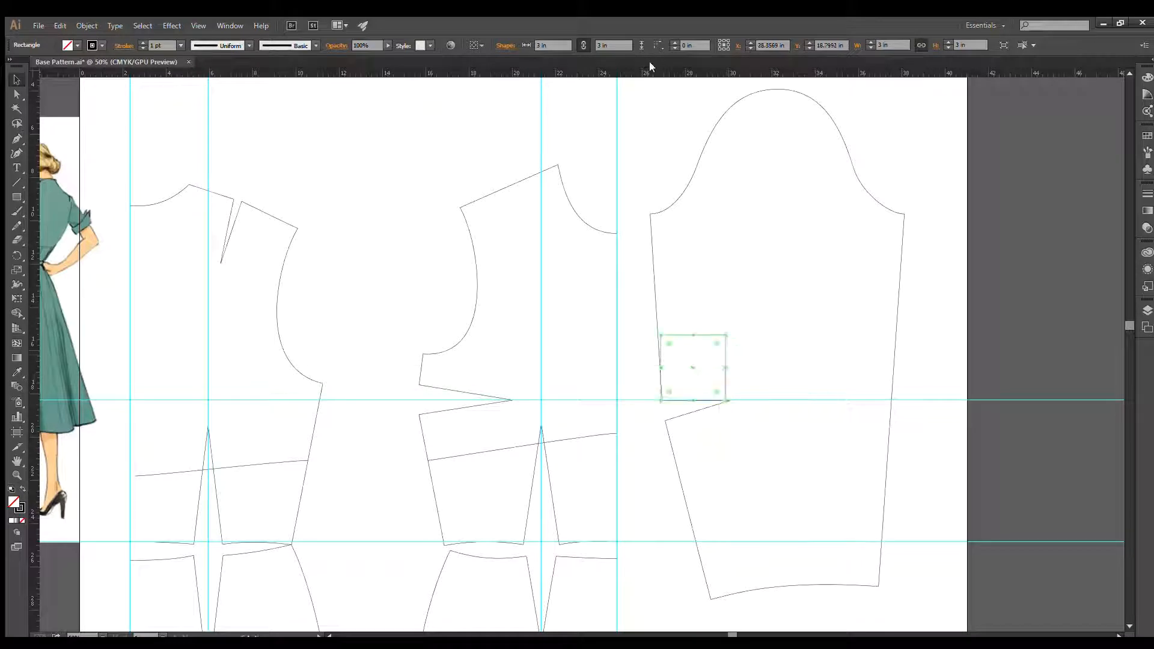
# Add a horizontal guide along the square's upper edge and delete the square
pyautogui.moveTo(653, 71); pyautogui.dragTo(692, 335)
pyautogui.click(725, 362)
pyautogui.press('Delete')
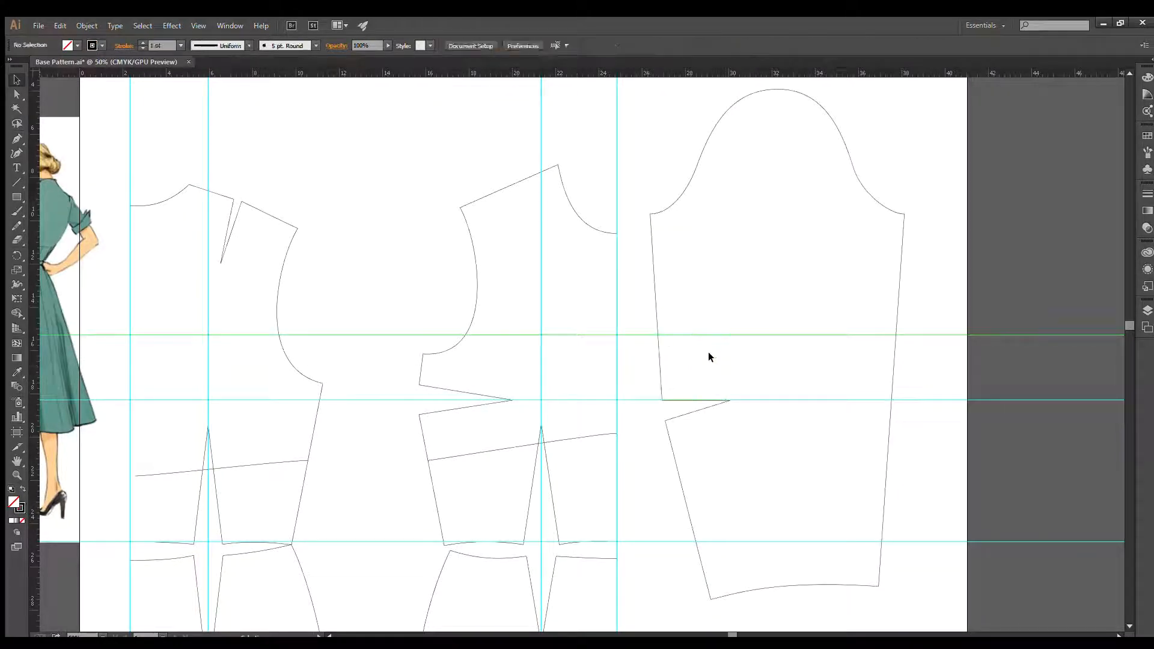
# Add anchor points to both sides of the sleeve outline where the new guide crosses them
pyautogui.click(655, 291)
pyautogui.press('+')
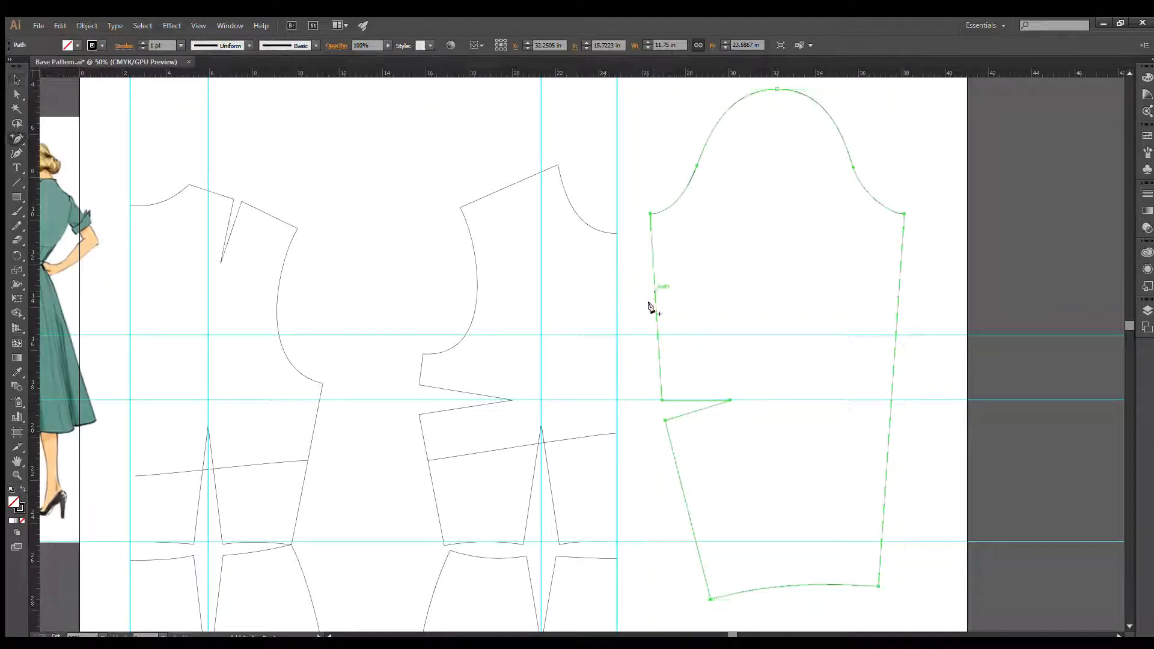
pyautogui.click(657, 335)
pyautogui.click(895, 335)
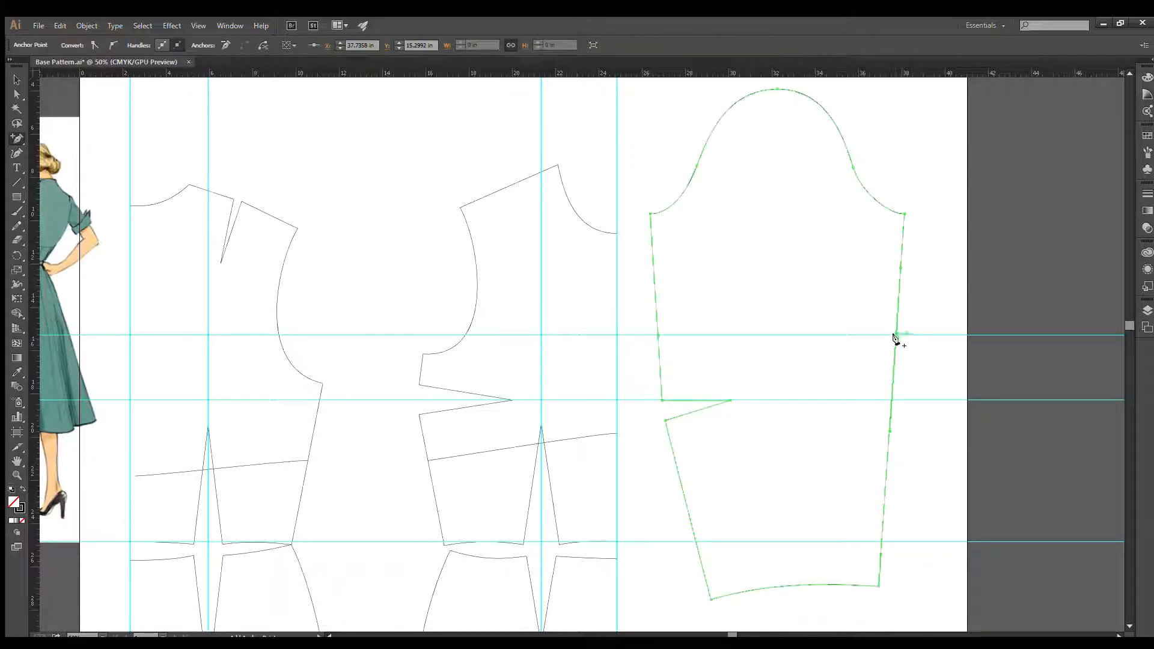
# Cut the sleeve outline at the two new anchor points and delete the portion below the guide
pyautogui.press('c')
pyautogui.click(896, 335)
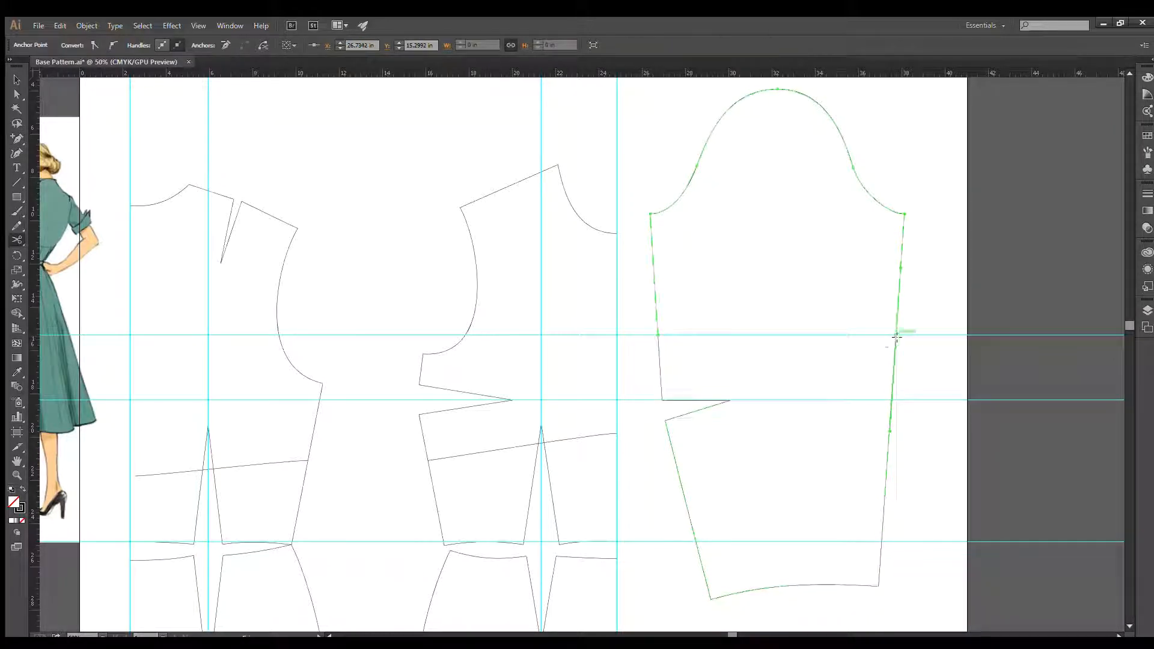
pyautogui.press('v')
pyautogui.click(848, 384)
pyautogui.click(893, 359)
pyautogui.press('Delete')
pyautogui.press('p')
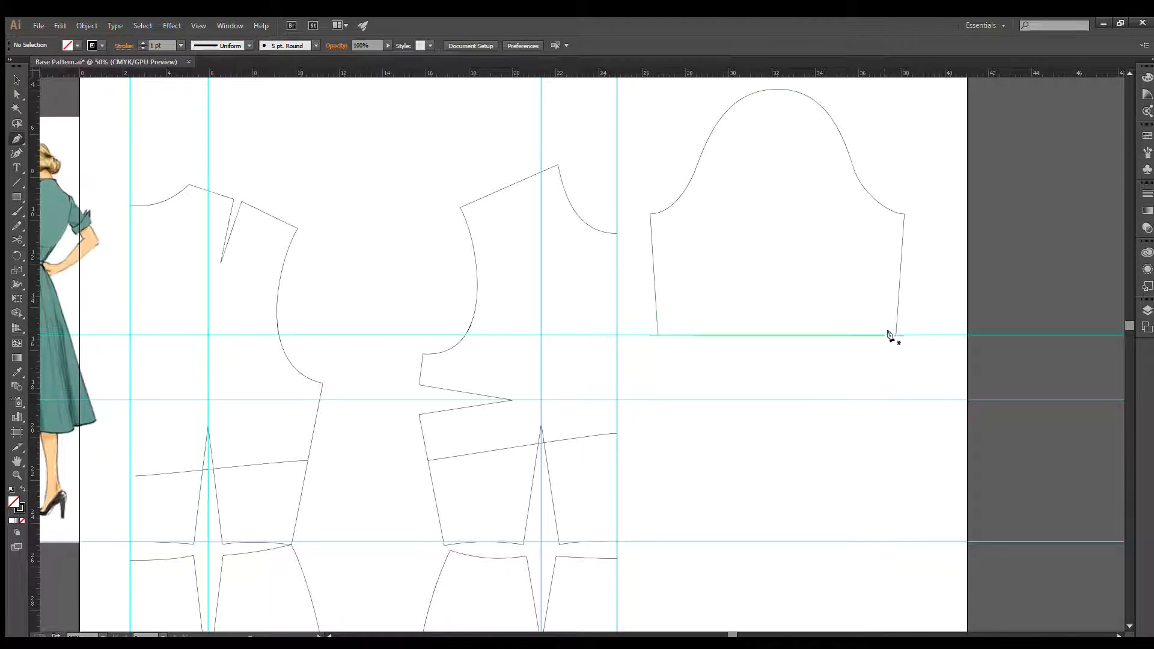
pyautogui.click(895, 335)
pyautogui.click(657, 335)
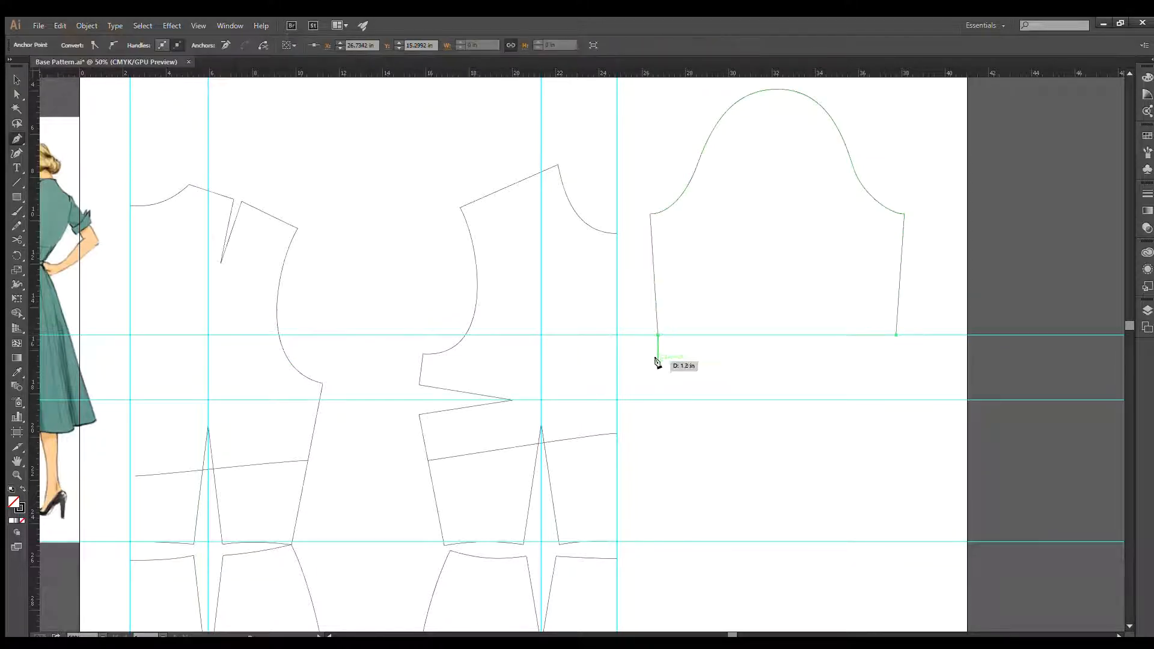
pyautogui.hotkey('ctrl', 'z')
# Nudge the shortened sleeve up so its open ends sit clear of the hem guide
pyautogui.press('v')
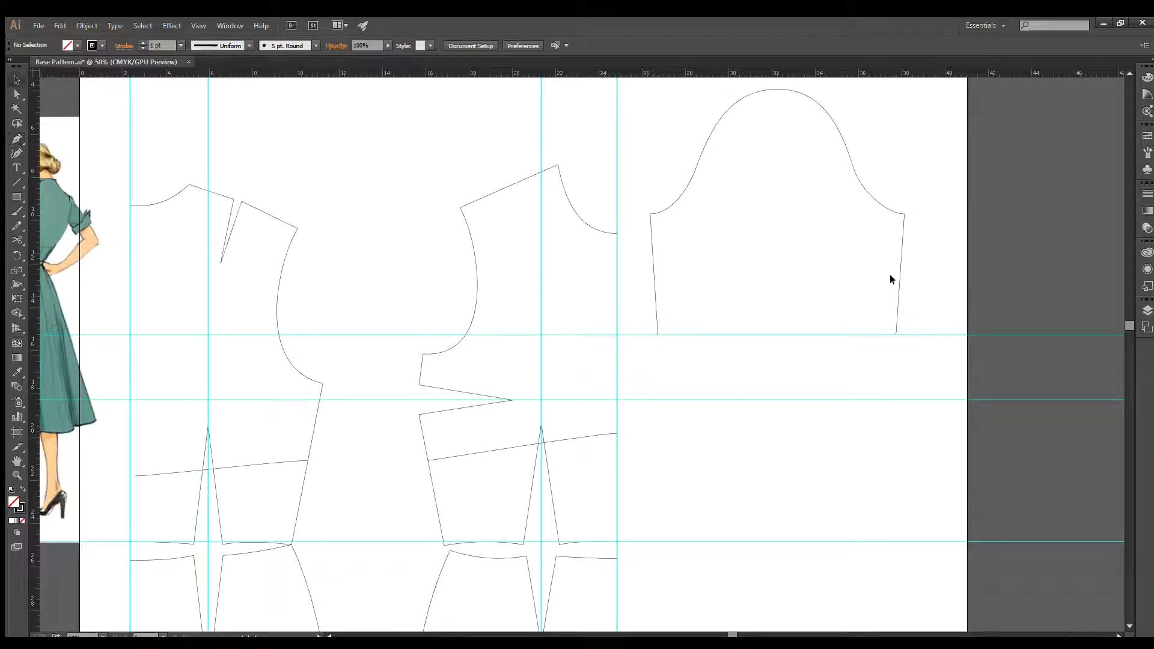
pyautogui.click(895, 279)
pyautogui.hotkey('shift', 'Up')
pyautogui.click(920, 318)
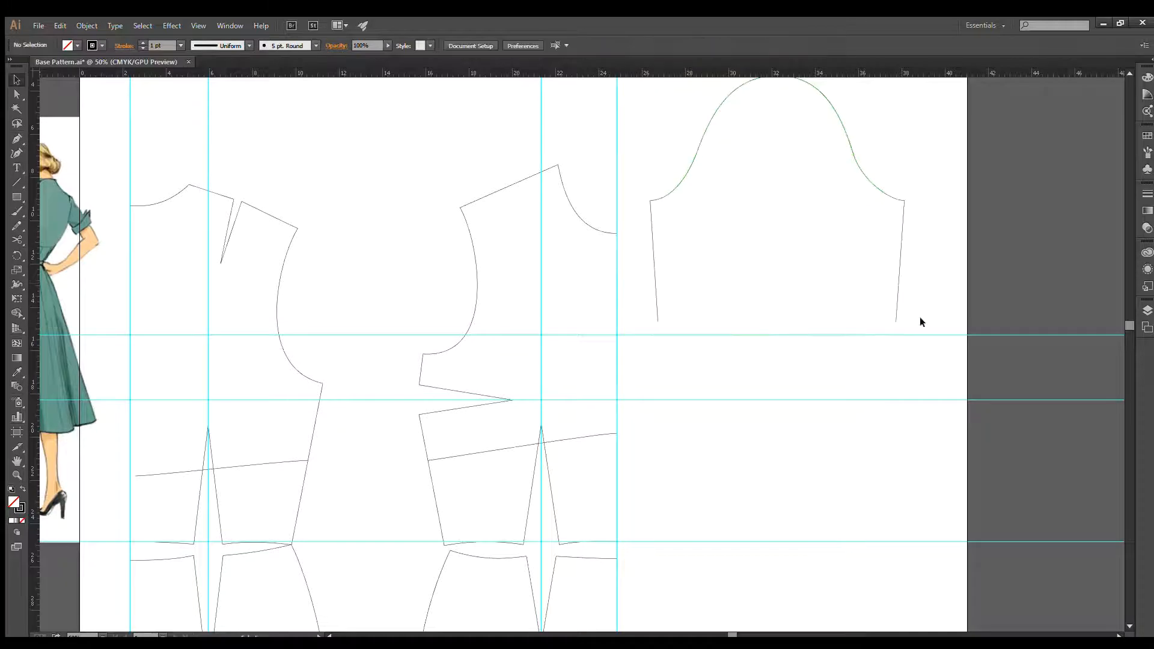
# Close the sleeve hem with a straight line between its two open ends and remove the hem guide
pyautogui.press('p')
pyautogui.click(658, 321)
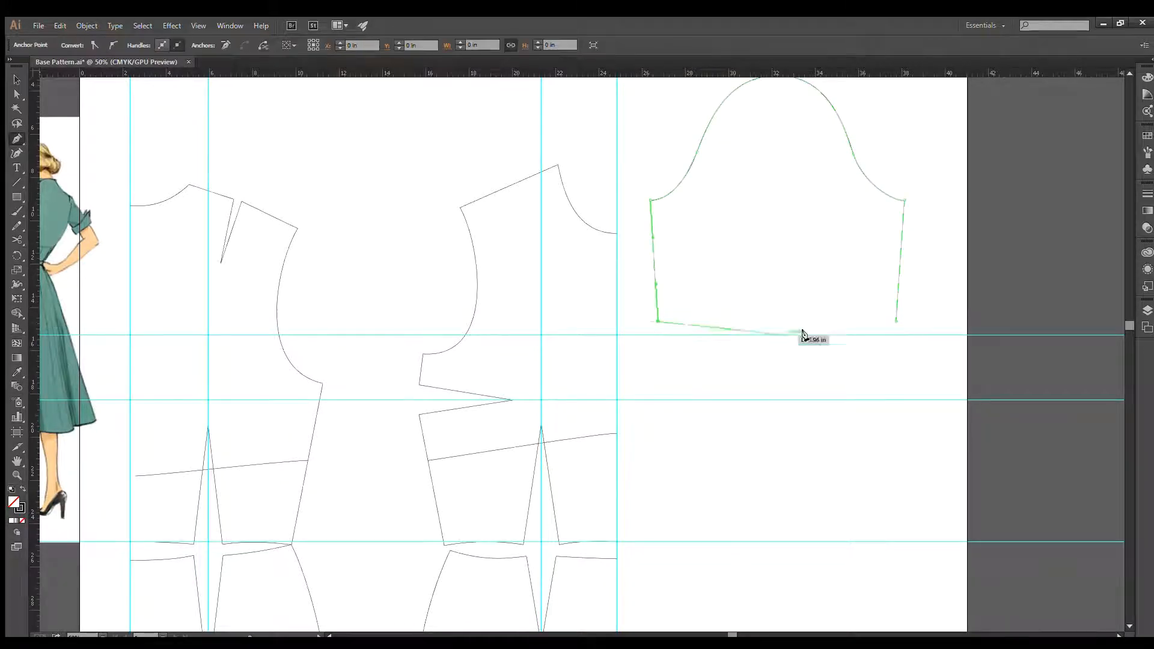
pyautogui.click(894, 323)
pyautogui.keyDown('ctrl'); pyautogui.click(918, 374); pyautogui.keyUp('ctrl')
# Delete the vertical guide running along the centre front of the front bodice
pyautogui.moveTo(736, 252); pyautogui.dragTo(772, 304)
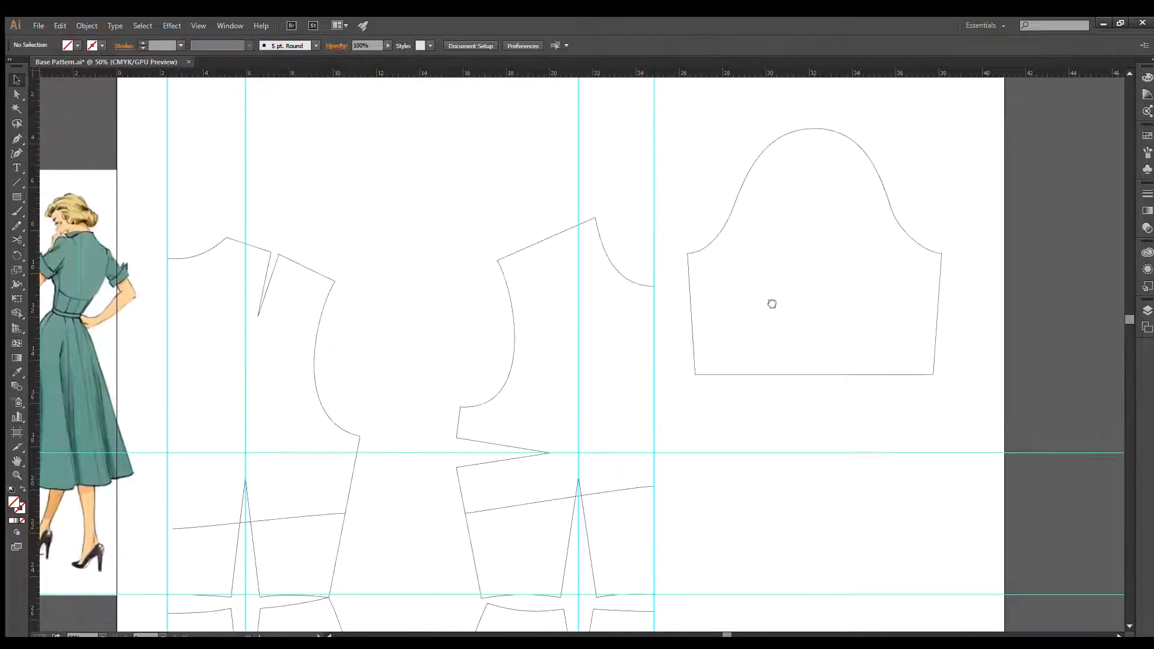
pyautogui.moveTo(736, 438); pyautogui.dragTo(889, 330)
pyautogui.moveTo(822, 389); pyautogui.dragTo(806, 250)
pyautogui.scroll(-1, 908, 340)
pyautogui.click(776, 228)
pyautogui.scroll(1, 780, 229)
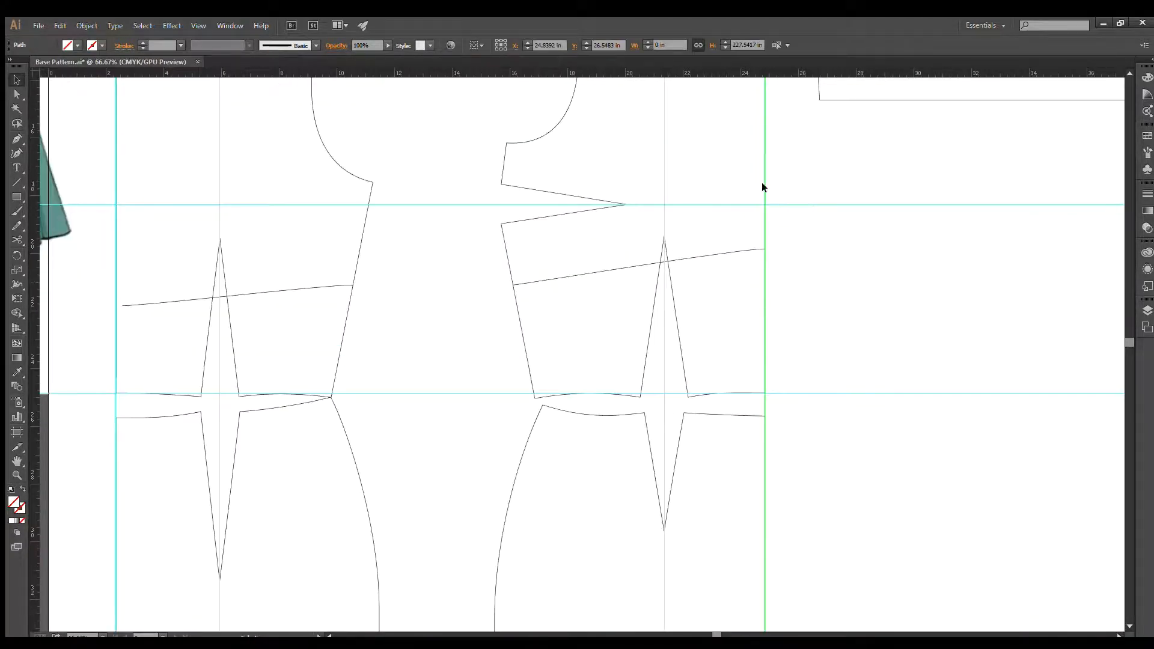
pyautogui.press('Delete')
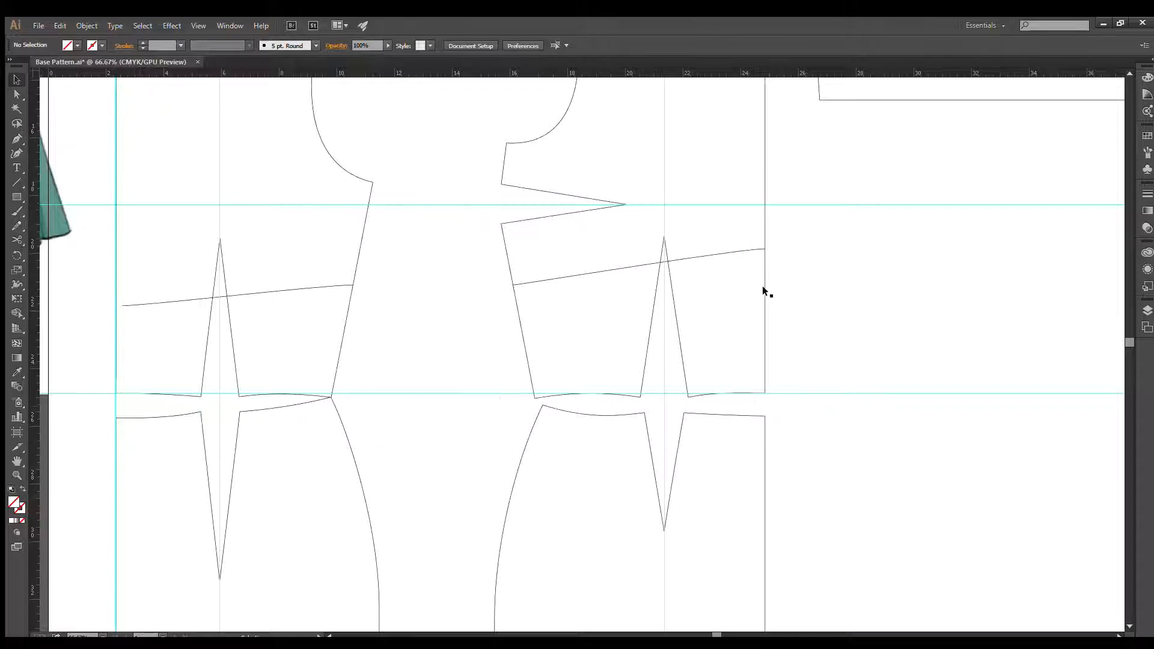
# Add anchor points to the front bodice where the style line meets the centre front, both dart legs and the side seam
pyautogui.click(765, 285)
pyautogui.press('+')
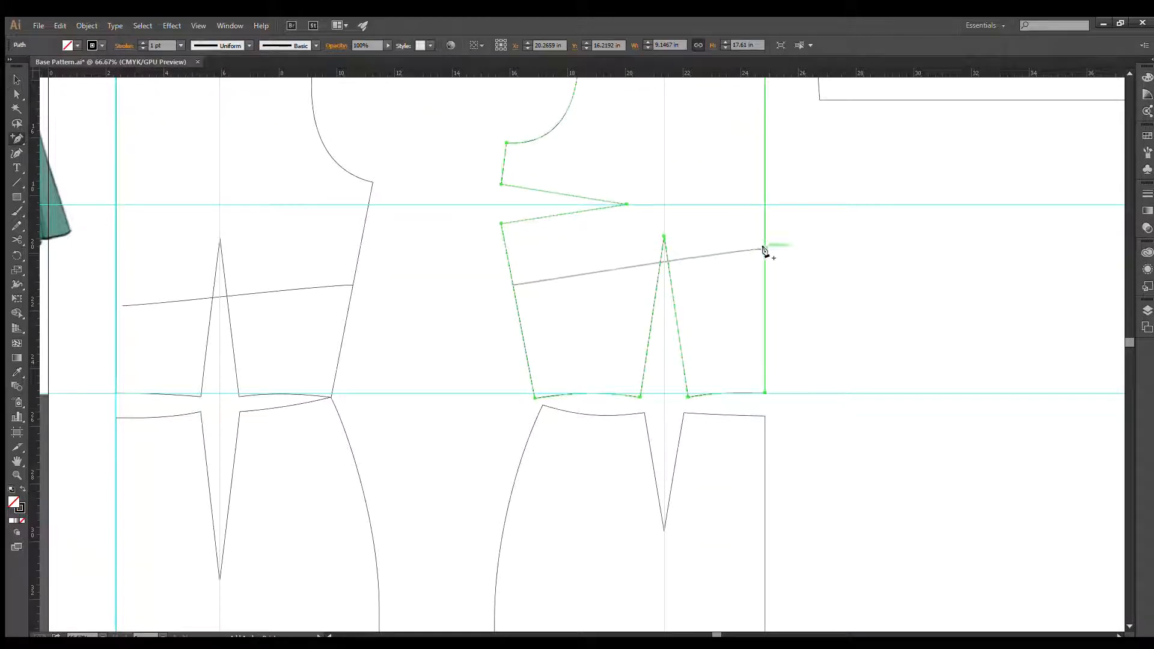
pyautogui.click(764, 248)
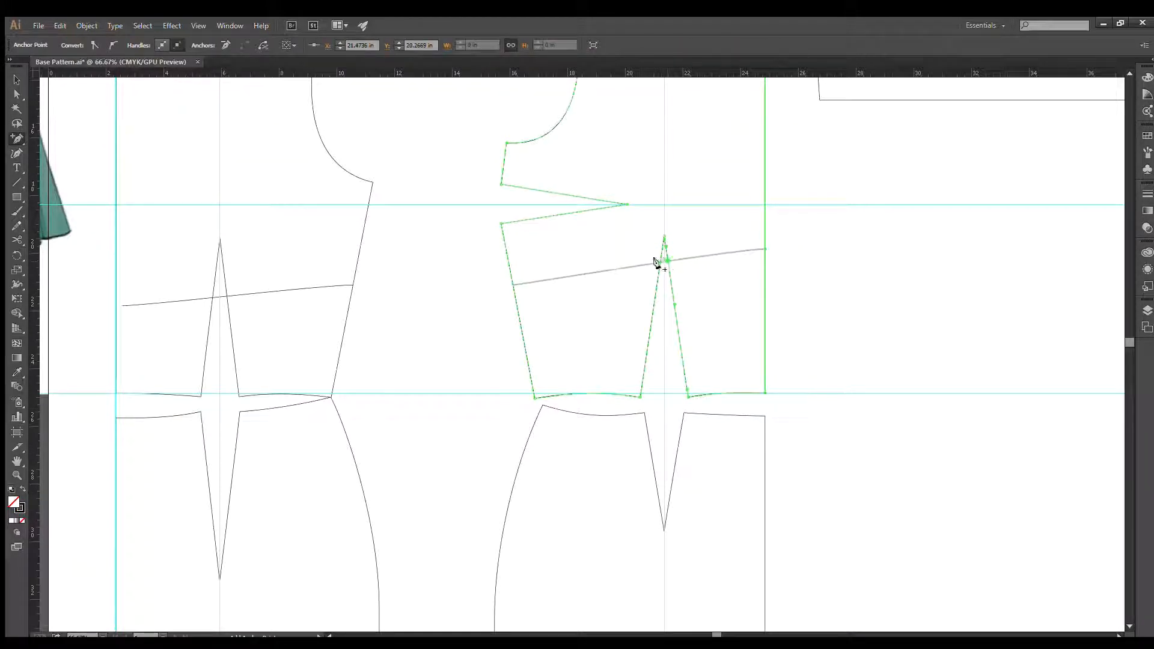
pyautogui.click(660, 262)
pyautogui.click(514, 285)
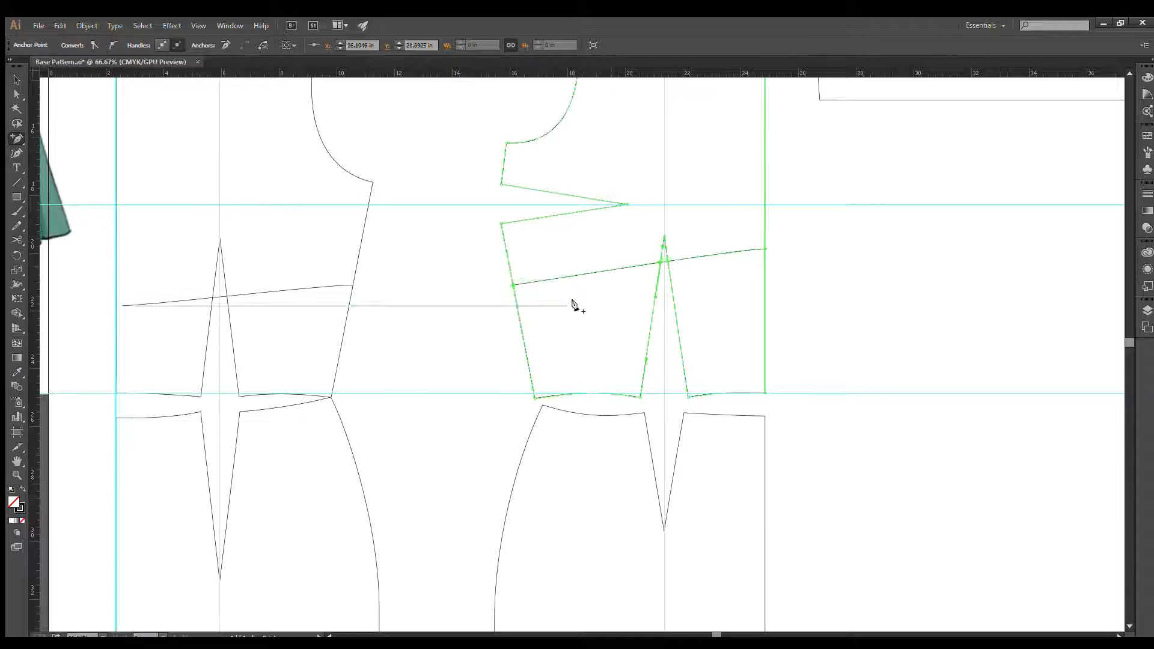
# Cut the front bodice outline with the Scissors at the centre front and at the dart where the style line crosses
pyautogui.press('v')
pyautogui.click(716, 311)
pyautogui.click(765, 307)
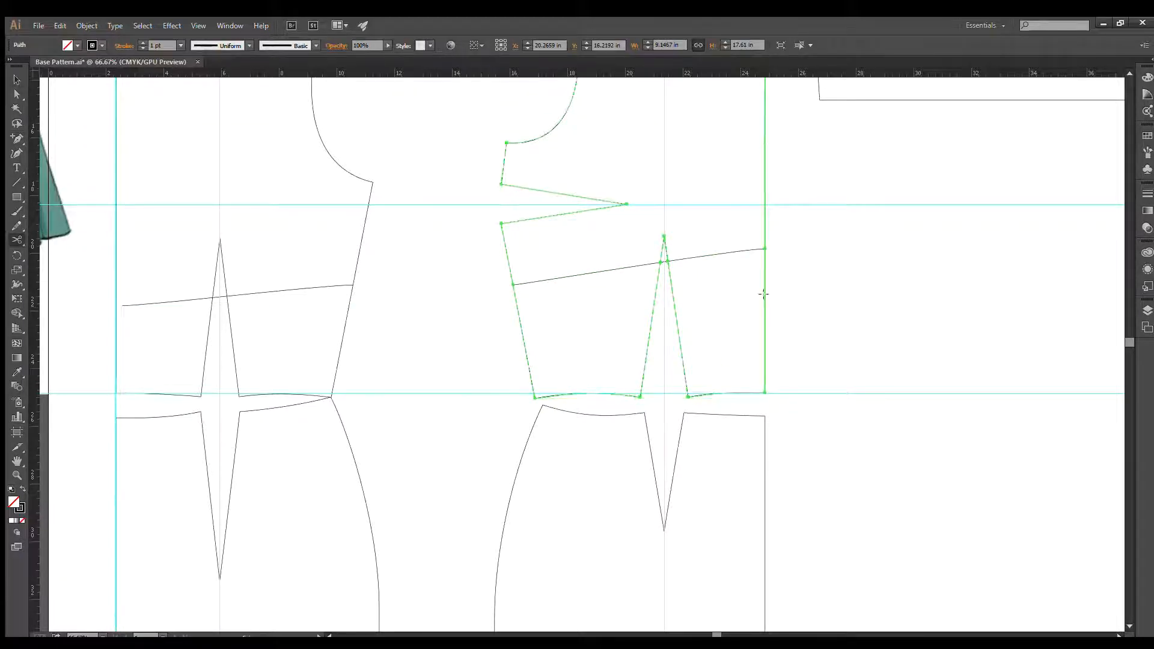
pyautogui.click(765, 248)
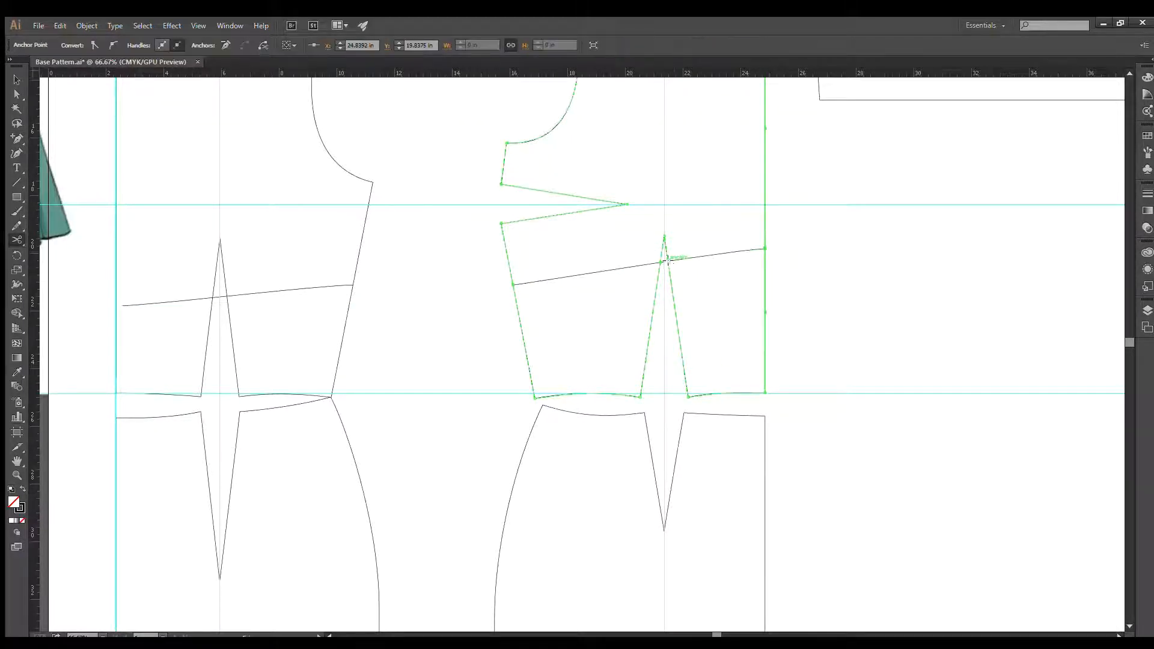
pyautogui.click(661, 262)
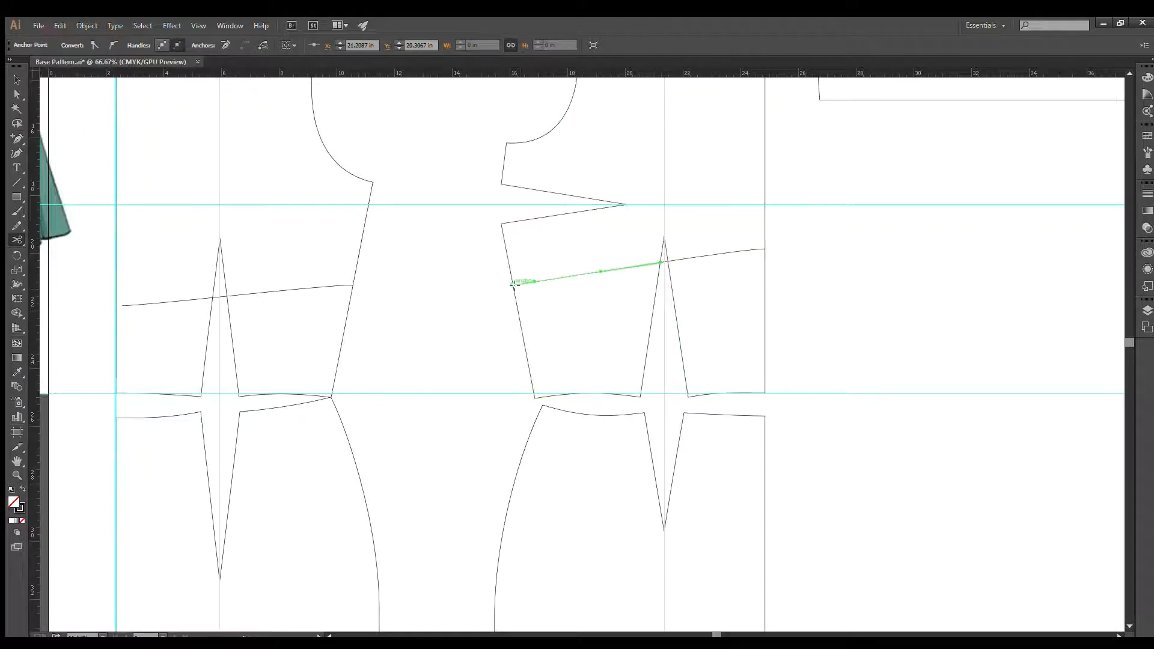
# Delete the style line across the front bodice and move the detached lower centre panel straight down
pyautogui.press('v')
pyautogui.press('Delete')
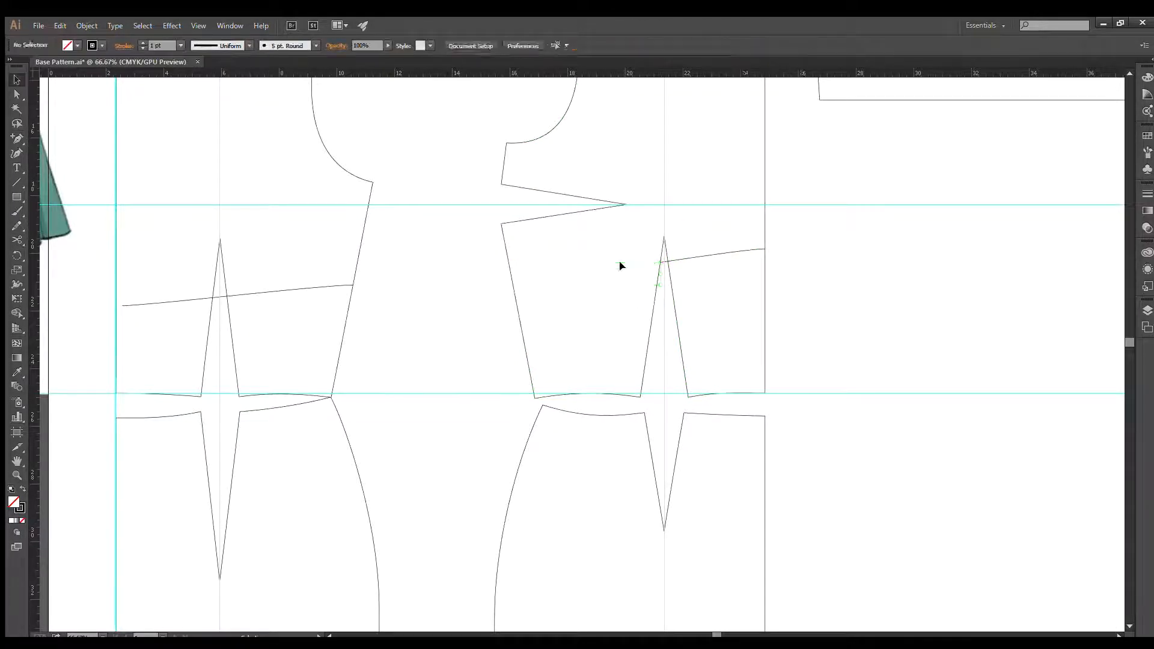
pyautogui.click(688, 258)
pyautogui.press('Delete')
pyautogui.click(763, 259)
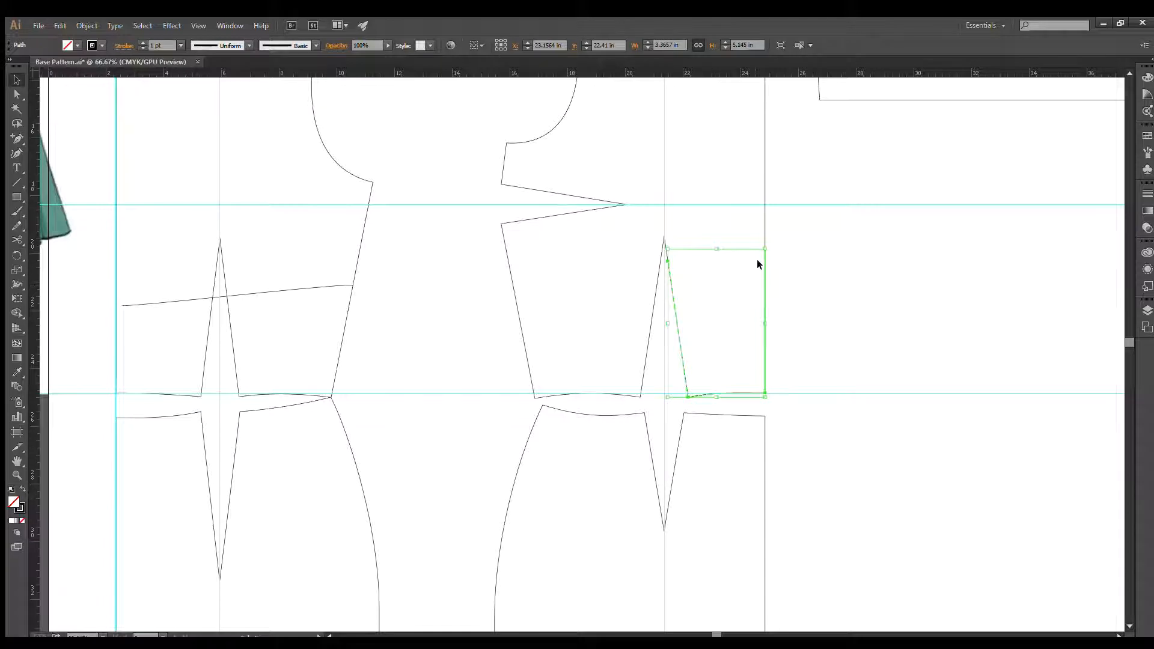
pyautogui.moveTo(761, 341); pyautogui.dragTo(761, 367)
# Cut the front bodice at the outer dart leg and side seam points, and move the lower side panel down to the skirt
pyautogui.click(646, 315)
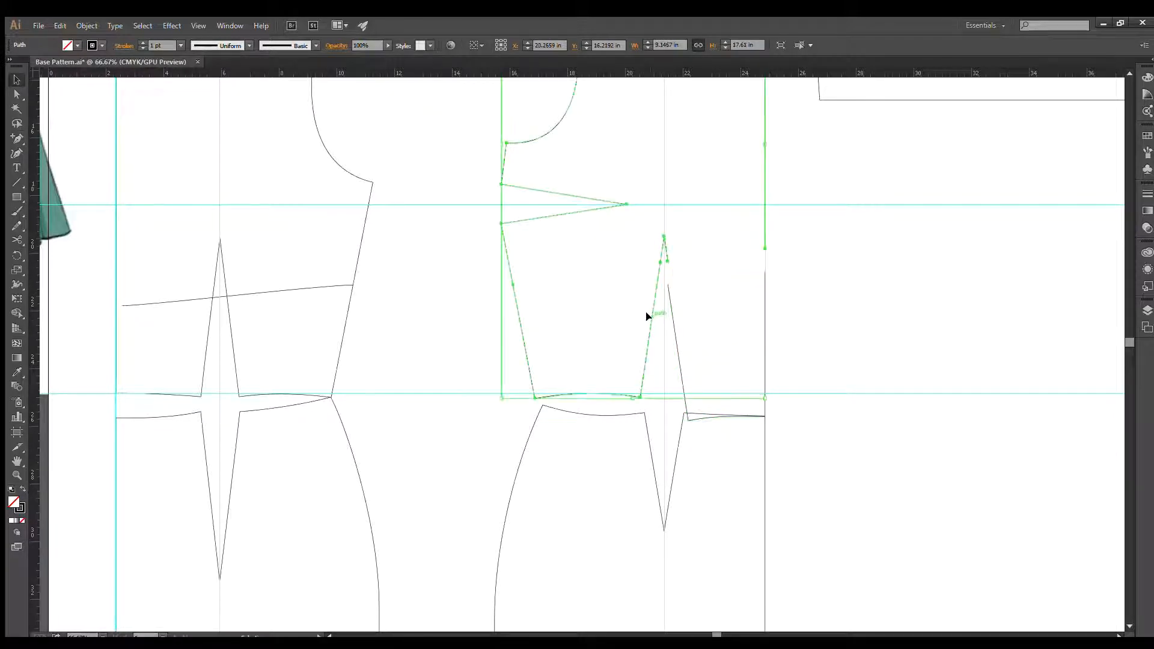
pyautogui.click(660, 262)
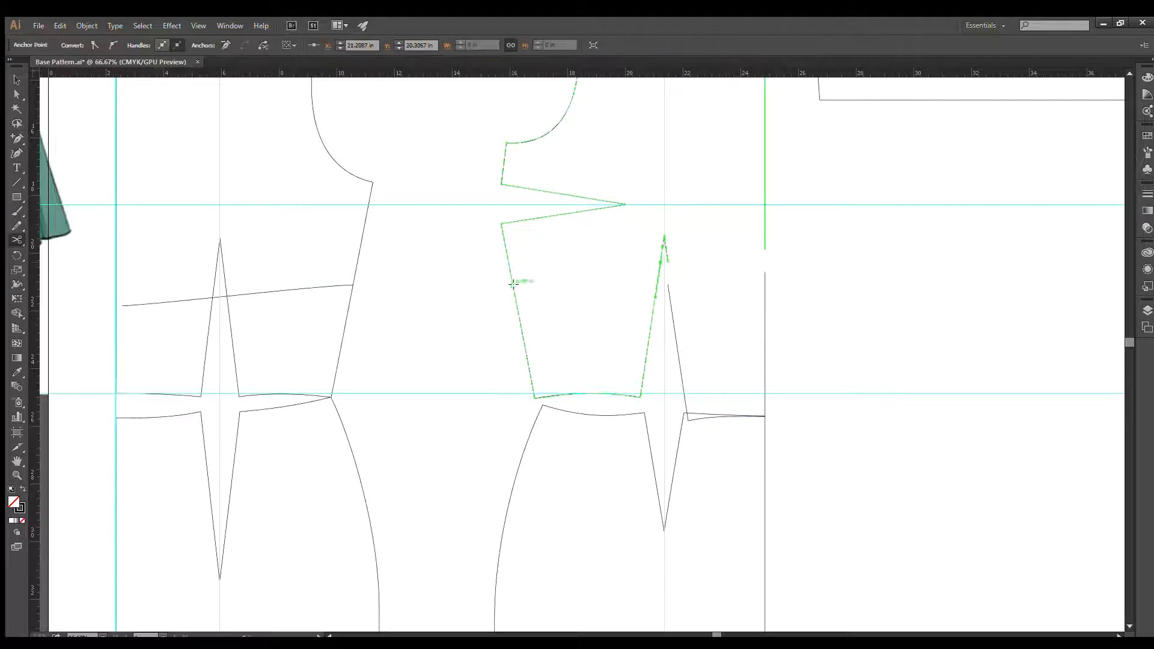
pyautogui.click(513, 285)
pyautogui.press('v')
pyautogui.moveTo(632, 397); pyautogui.dragTo(637, 414)
pyautogui.click(743, 429)
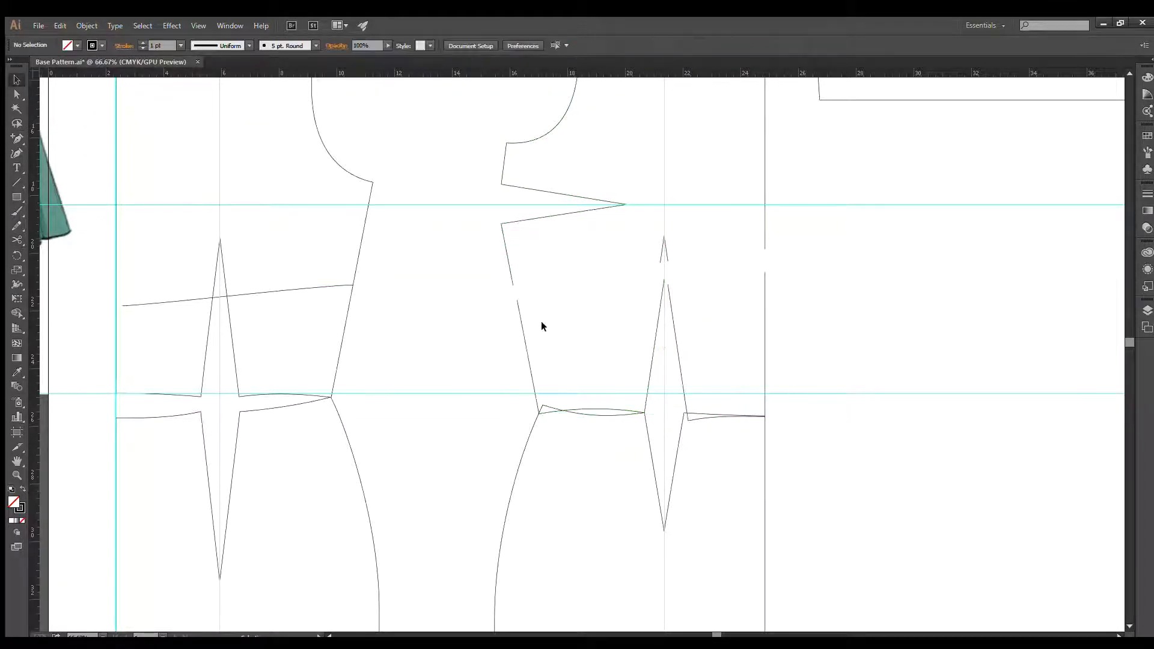
pyautogui.keyDown('alt'); pyautogui.scroll(-2, 559, 329); pyautogui.keyUp('alt')
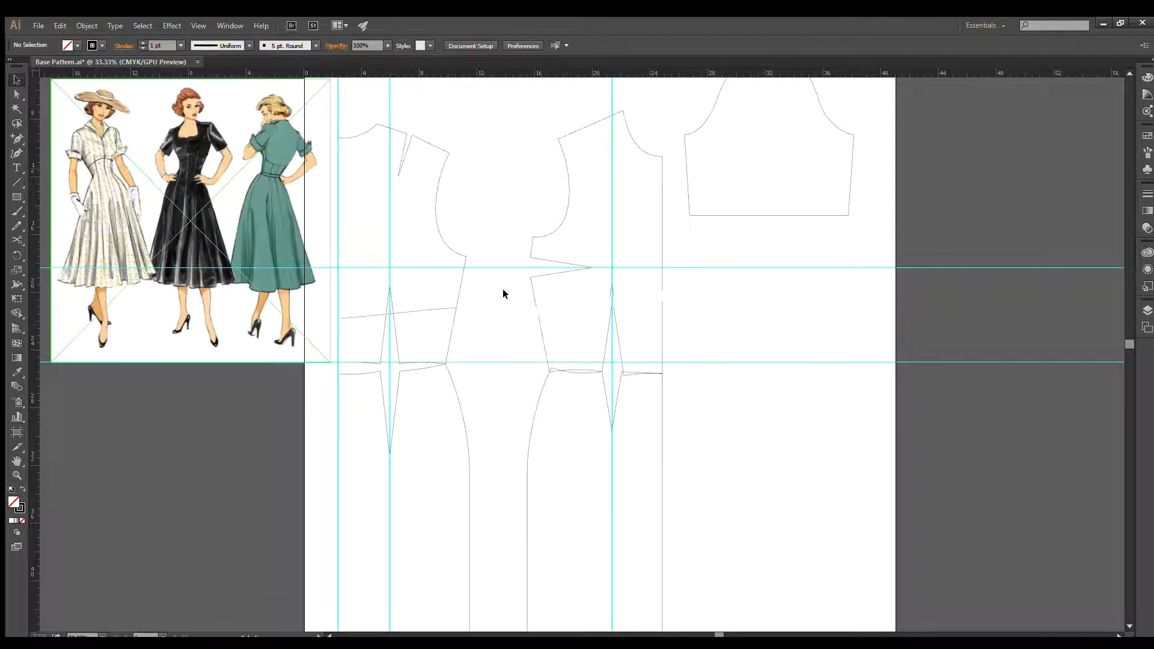
# Close the upper front bodice's lower edge with straight Pen lines from centre front to the dart and from the dart to the side seam
pyautogui.scroll(2, 559, 308)
pyautogui.press('p')
pyautogui.click(767, 271)
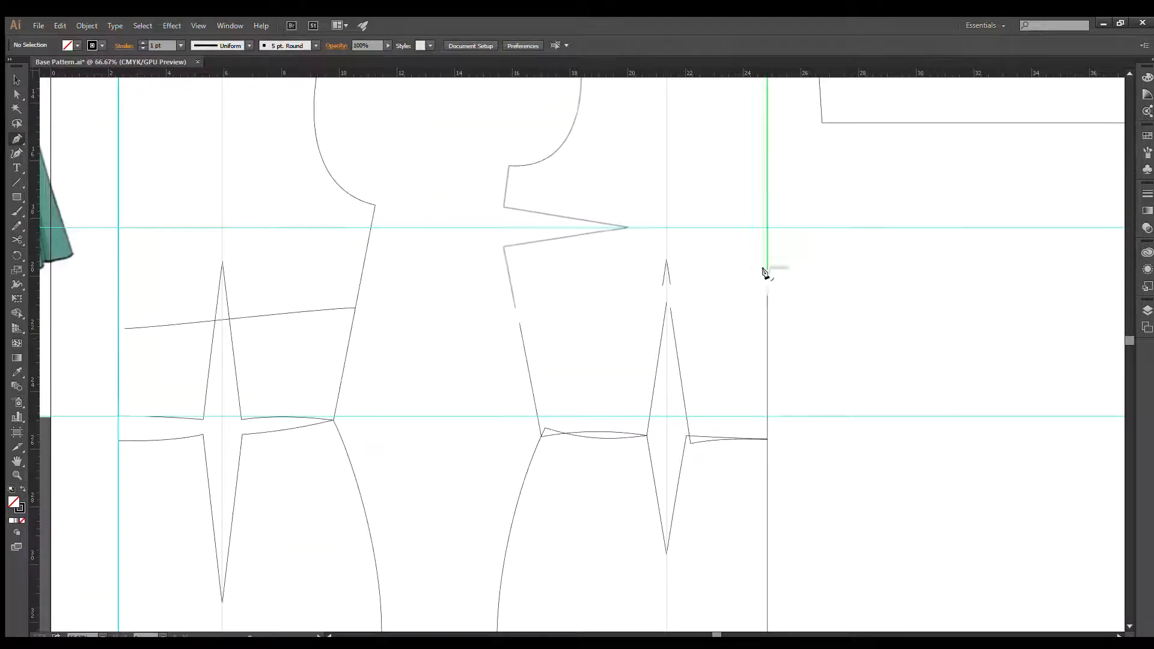
pyautogui.click(668, 283)
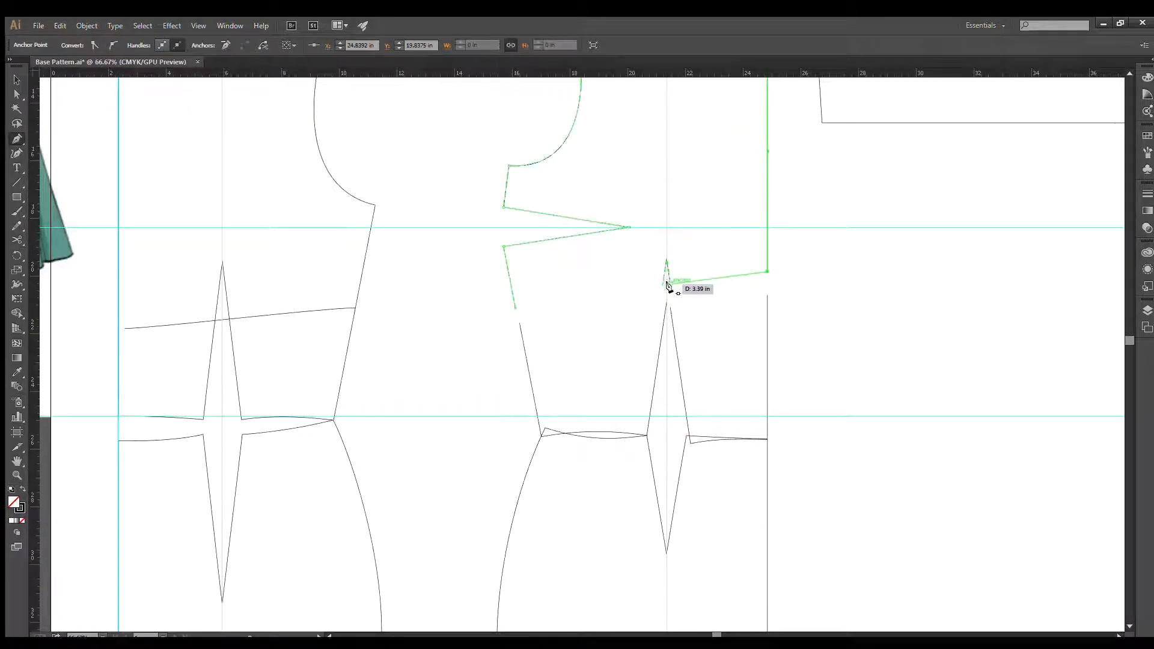
pyautogui.click(515, 307)
# Close the slanted top edges of the lower centre and side front panels with straight Pen lines
pyautogui.click(767, 294)
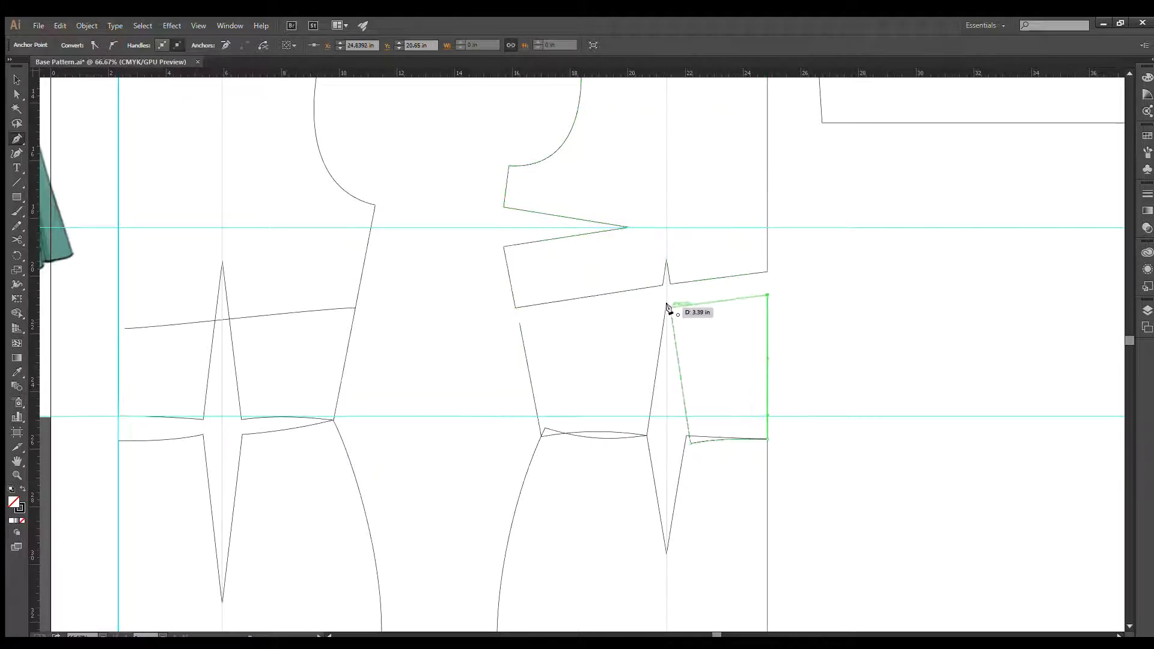
pyautogui.click(664, 301)
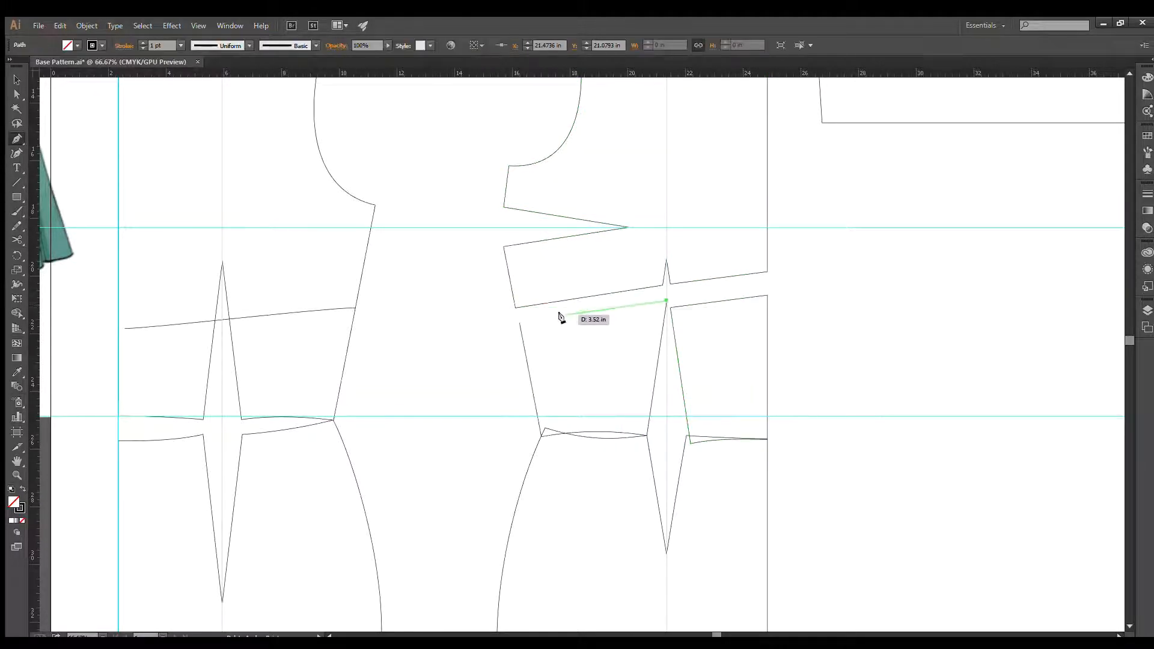
pyautogui.click(520, 323)
pyautogui.press('v')
pyautogui.click(826, 362)
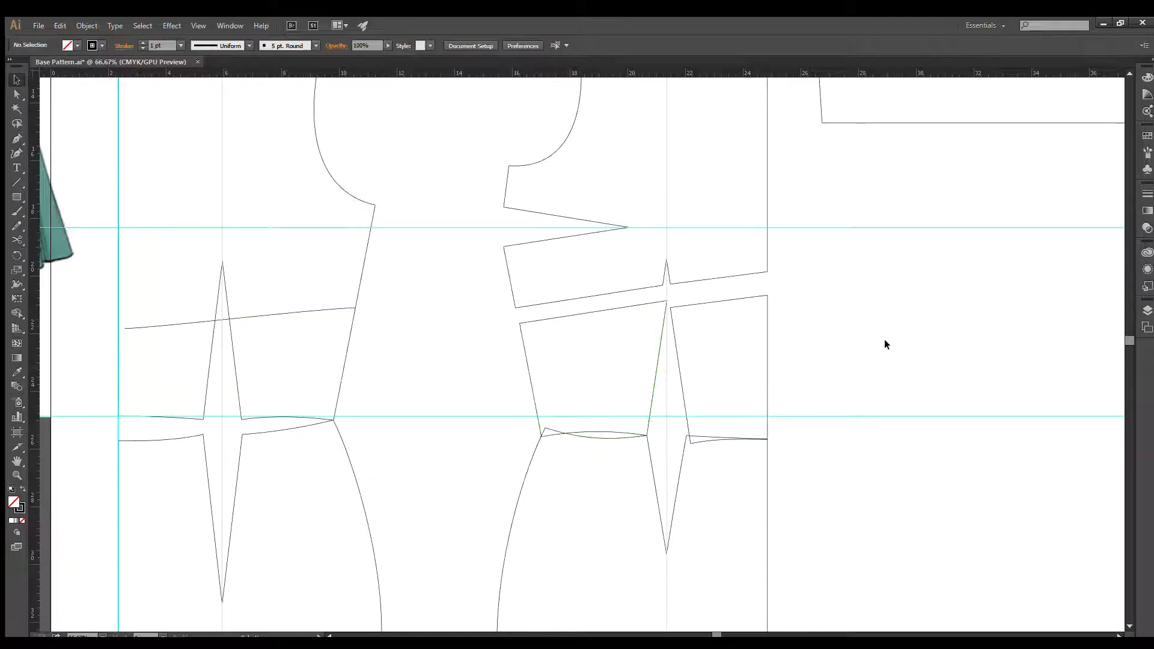
# Raise the lower centre panel's waist corner at the dart level with the skirt's dart corner, and duplicate that panel's dart leg
pyautogui.click(663, 312)
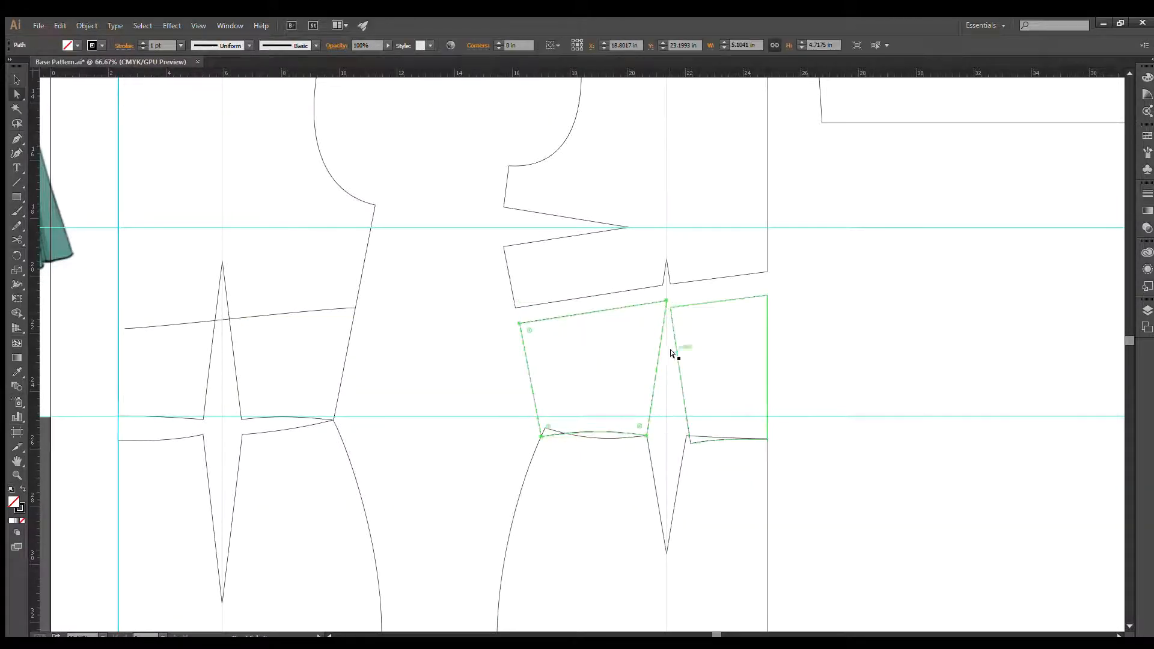
pyautogui.click(689, 438)
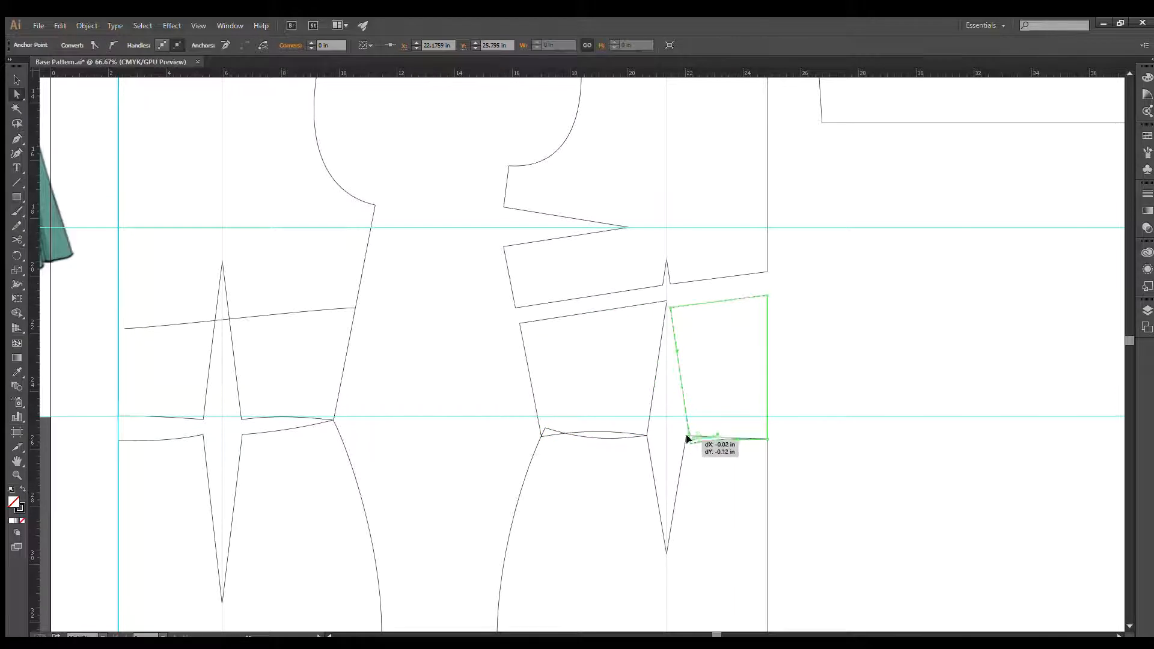
pyautogui.click(678, 356)
pyautogui.hotkey('ctrl', 'c')
pyautogui.hotkey('ctrl', 'v')
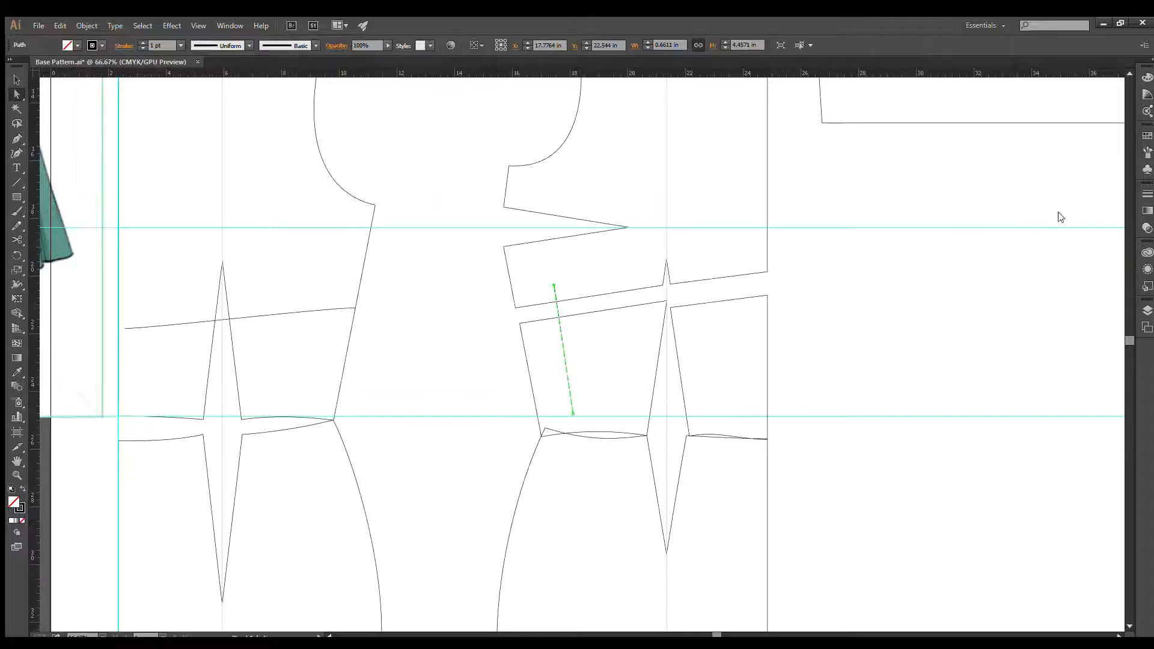
pyautogui.click(651, 367)
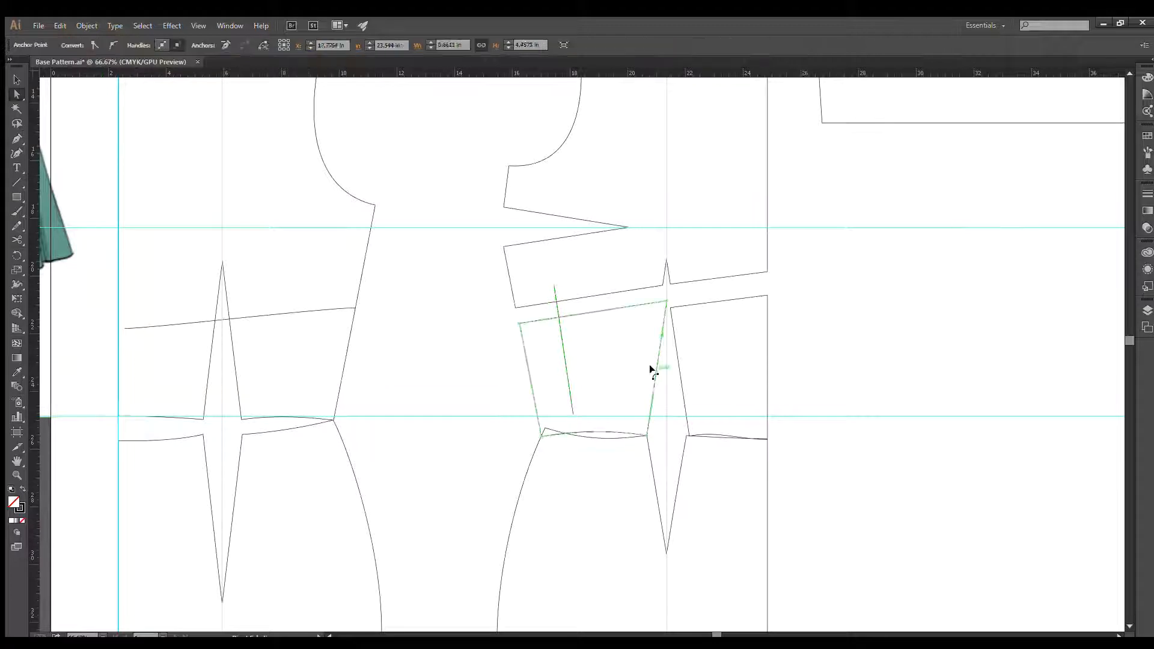
pyautogui.click(589, 337)
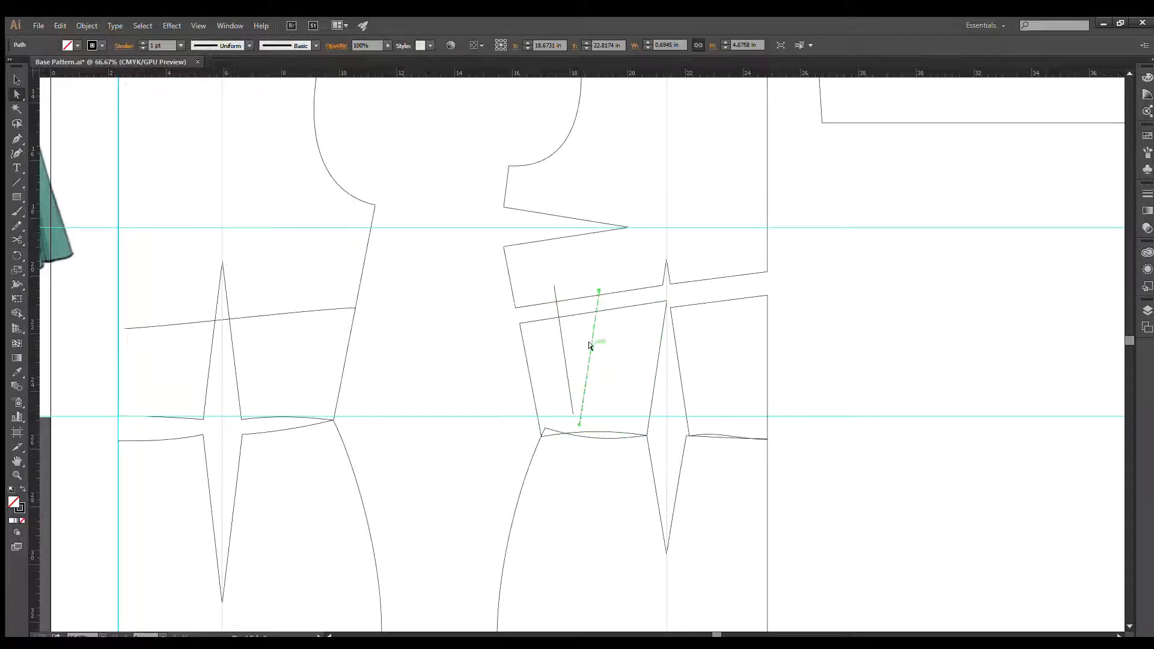
pyautogui.press('Delete')
# Move the duplicated dart leg so its lower end sits on the side panel's waist corner at the dart
pyautogui.moveTo(565, 362); pyautogui.dragTo(640, 402)
pyautogui.hotkey('ctrl', 'z')
# Try to rotate the duplicated line onto the side panel's dart leg
pyautogui.press('r')
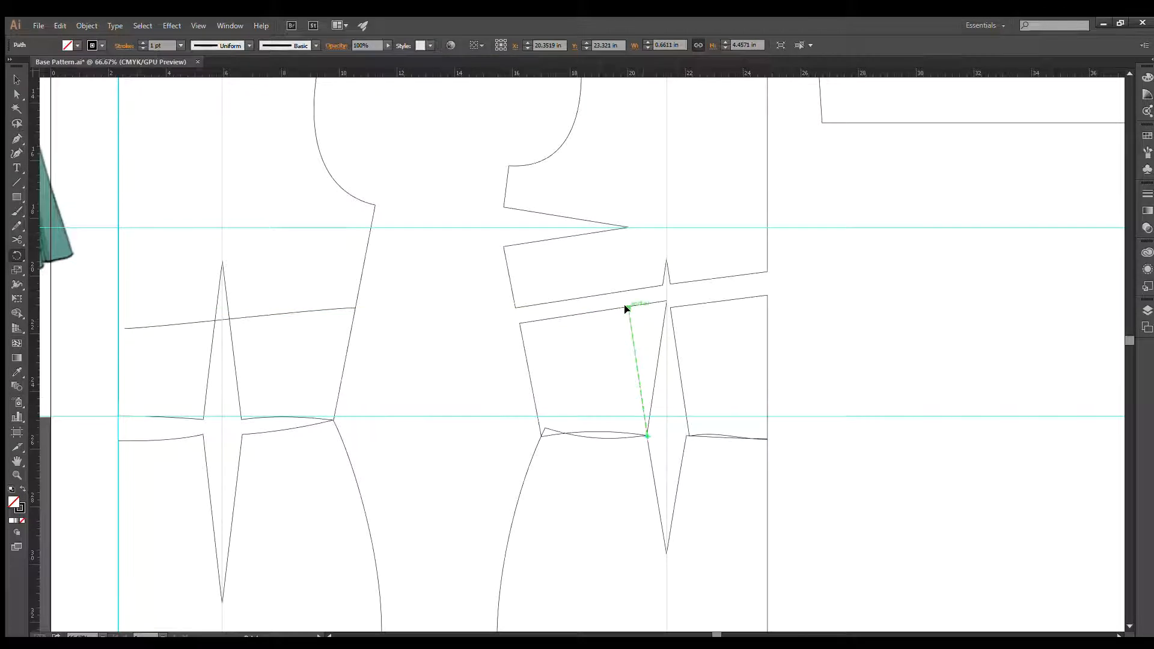
pyautogui.moveTo(626, 308)
pyautogui.mouseDown()
pyautogui.moveTo(666, 309)
pyautogui.moveTo(611, 320)
pyautogui.moveTo(614, 299)
pyautogui.mouseUp()
pyautogui.scroll(3, 677, 309)
pyautogui.press('a')
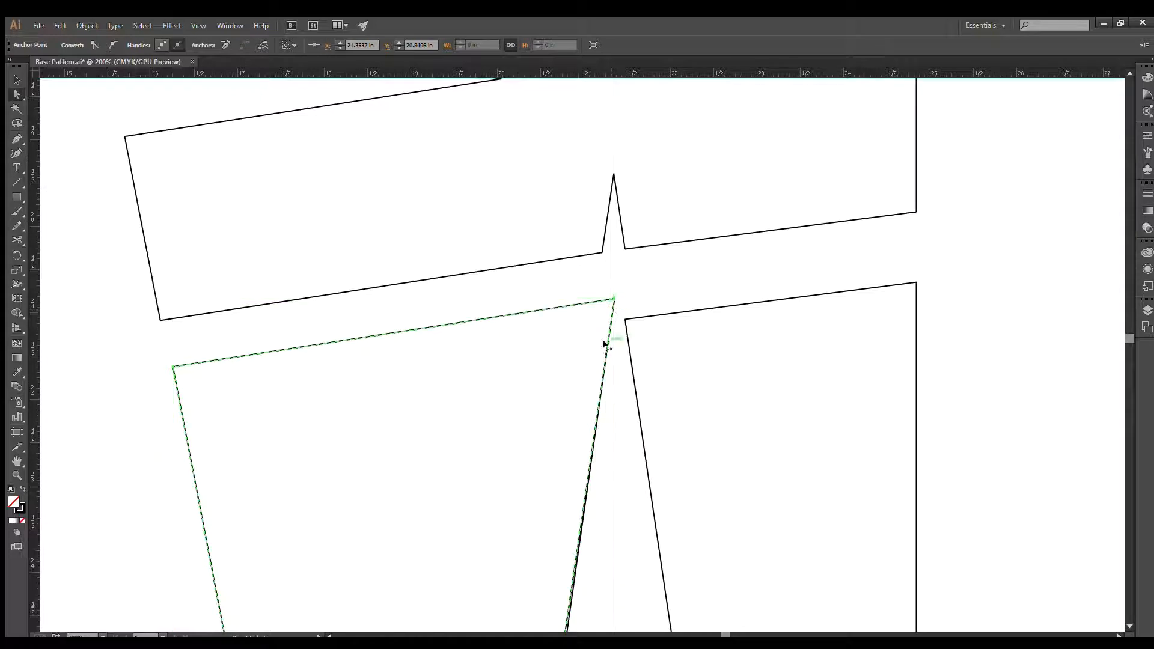
pyautogui.click(594, 417)
pyautogui.hotkey('ctrl', 'z')
pyautogui.hotkey('ctrl', 'z')
# Align the duplicated line's lower end exactly with the side panel's waist corner at the dart
pyautogui.scroll(-3, 532, 336)
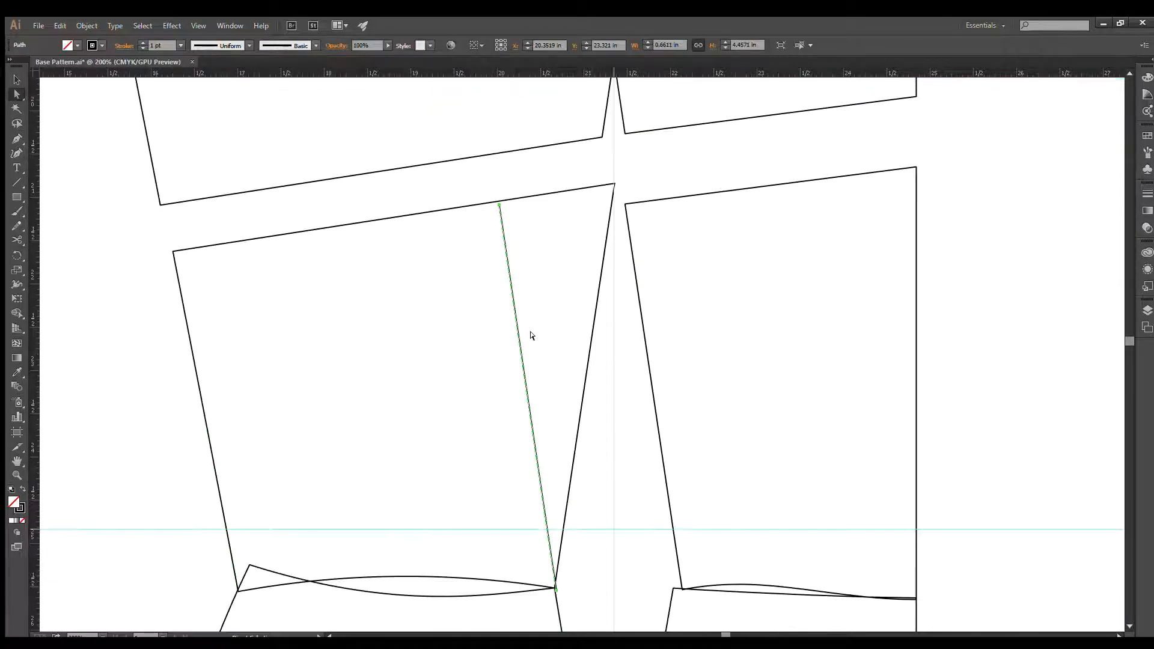
pyautogui.scroll(-1, 546, 535)
pyautogui.press('v')
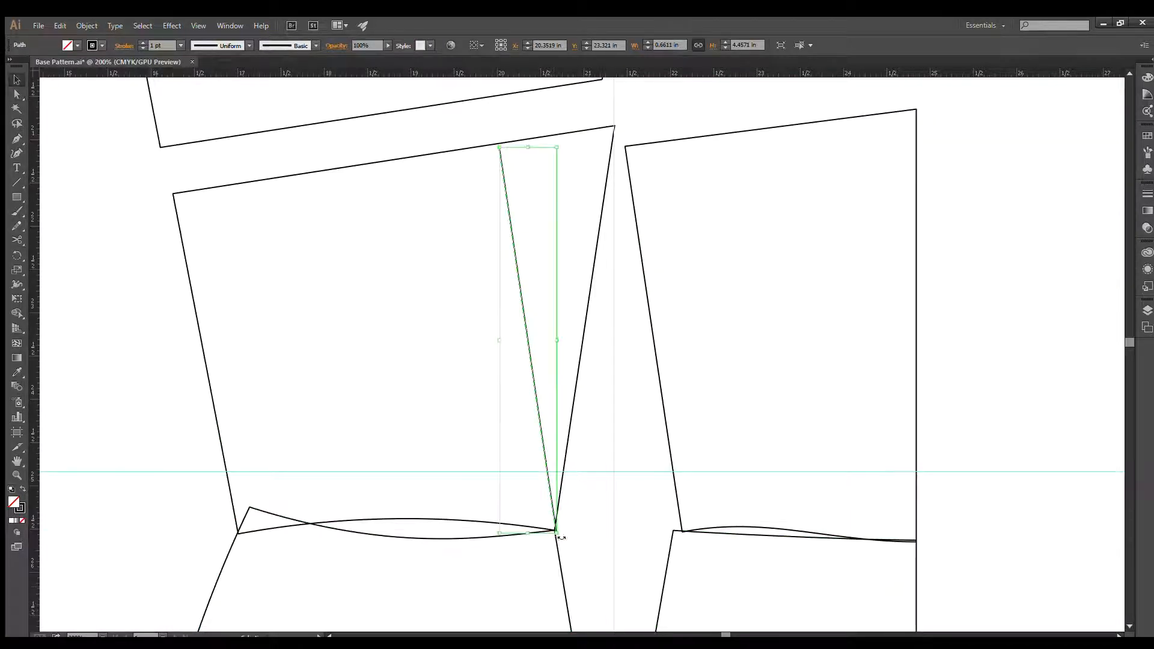
pyautogui.scroll(4, 558, 534)
pyautogui.moveTo(519, 510); pyautogui.dragTo(511, 494)
# Give the duplicated line a pink stroke and rotate it about the waist corner onto the side panel's dart leg
pyautogui.press('r')
pyautogui.click(515, 506)
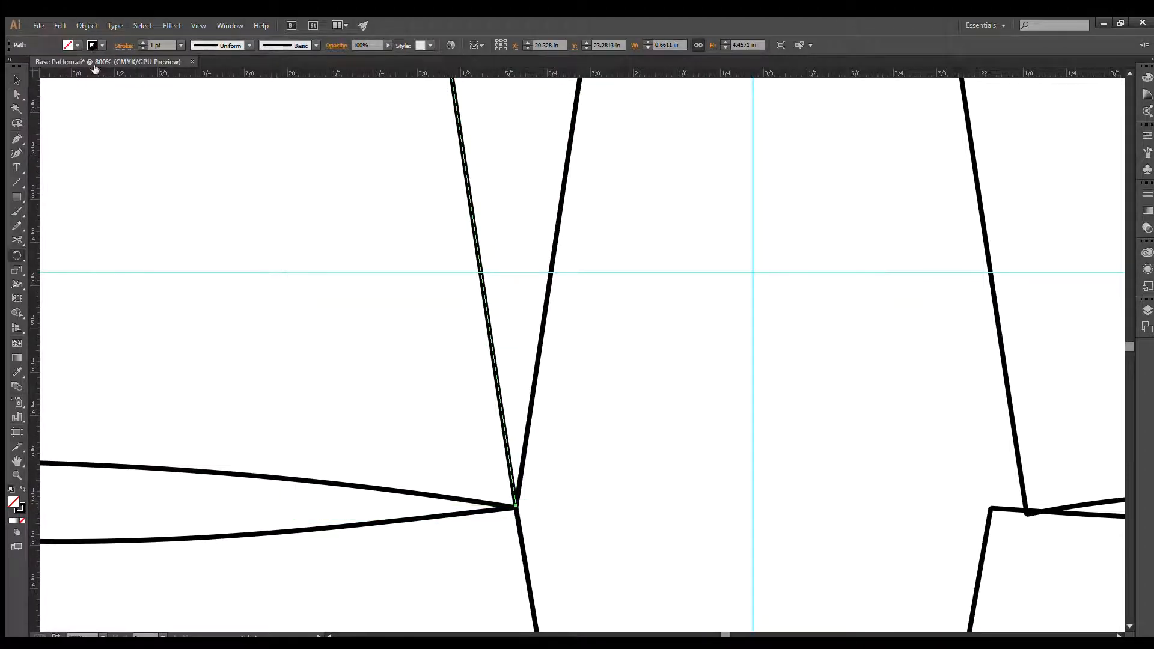
pyautogui.click(94, 67)
pyautogui.click(515, 509)
pyautogui.scroll(-4, 589, 443)
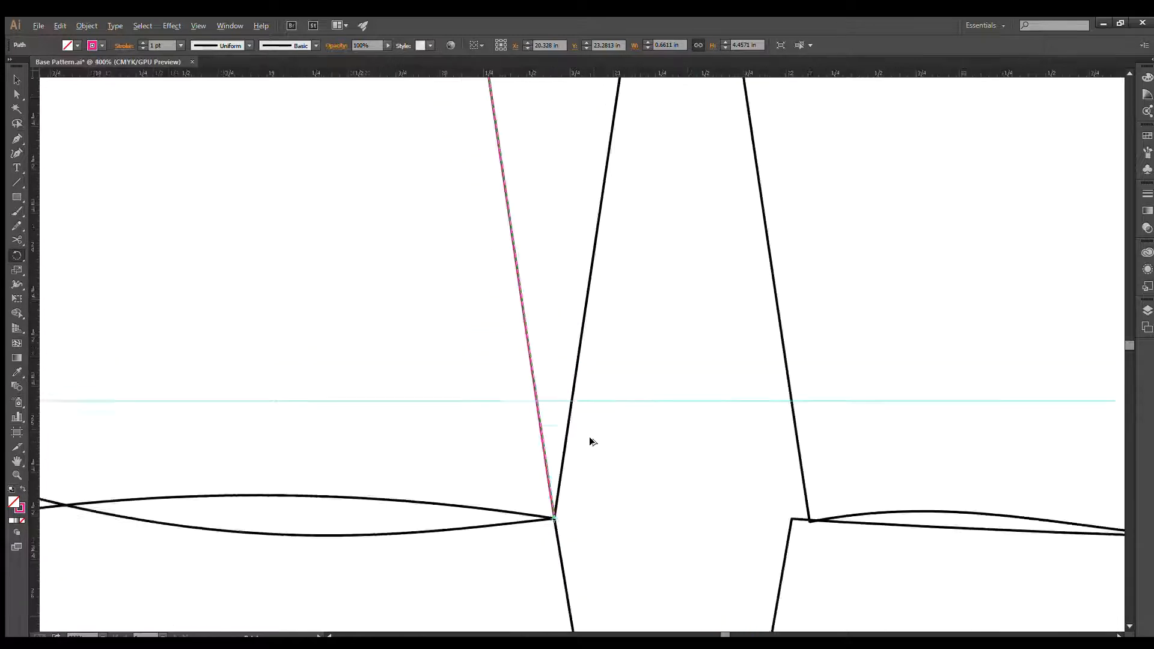
pyautogui.moveTo(601, 297); pyautogui.dragTo(551, 386)
pyautogui.moveTo(457, 180); pyautogui.dragTo(578, 183)
# Lower the side panel's upper dart corner to the top end of the pink line
pyautogui.scroll(3, 582, 182)
pyautogui.press('a')
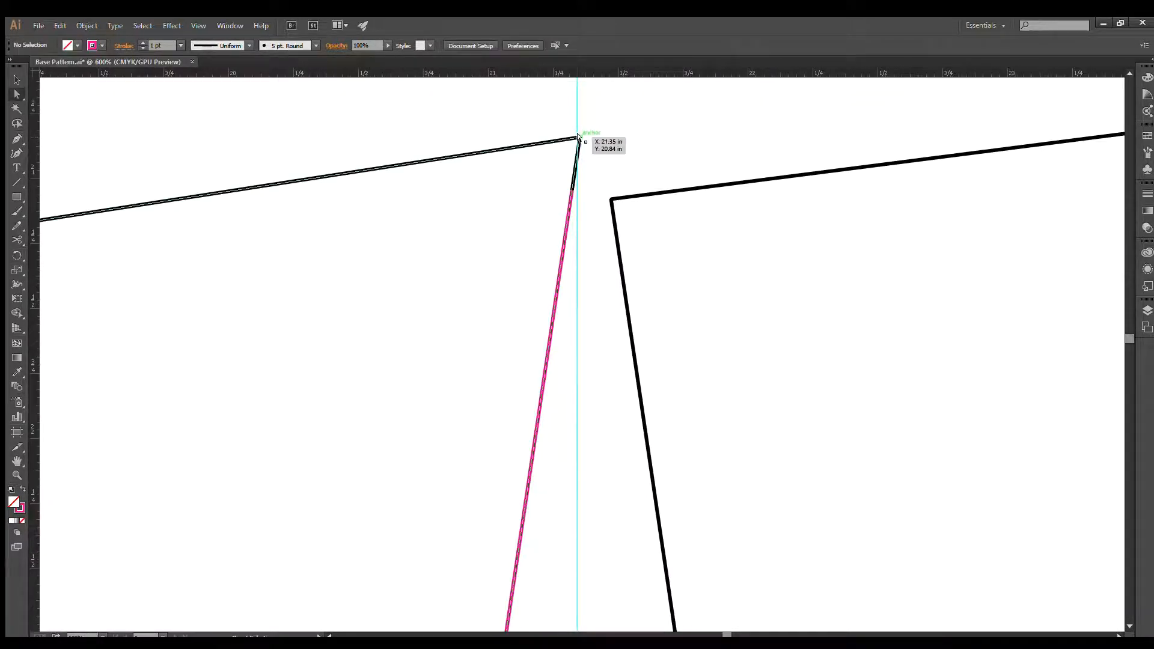
pyautogui.moveTo(579, 138); pyautogui.dragTo(571, 191)
pyautogui.click(554, 260)
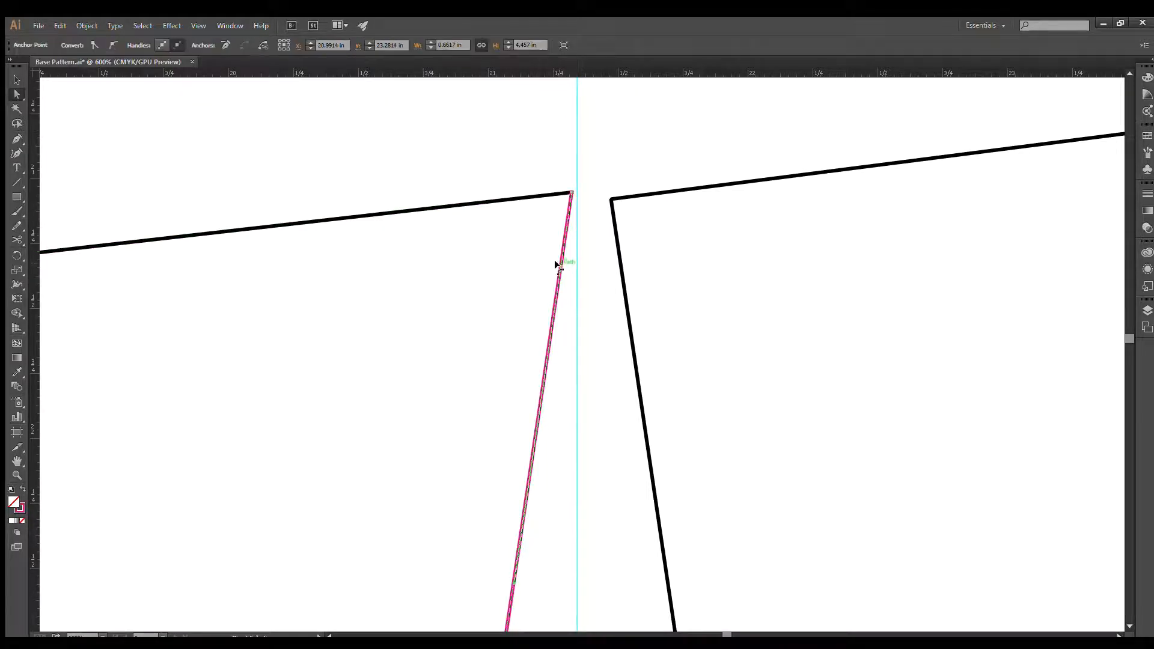
pyautogui.click(573, 204)
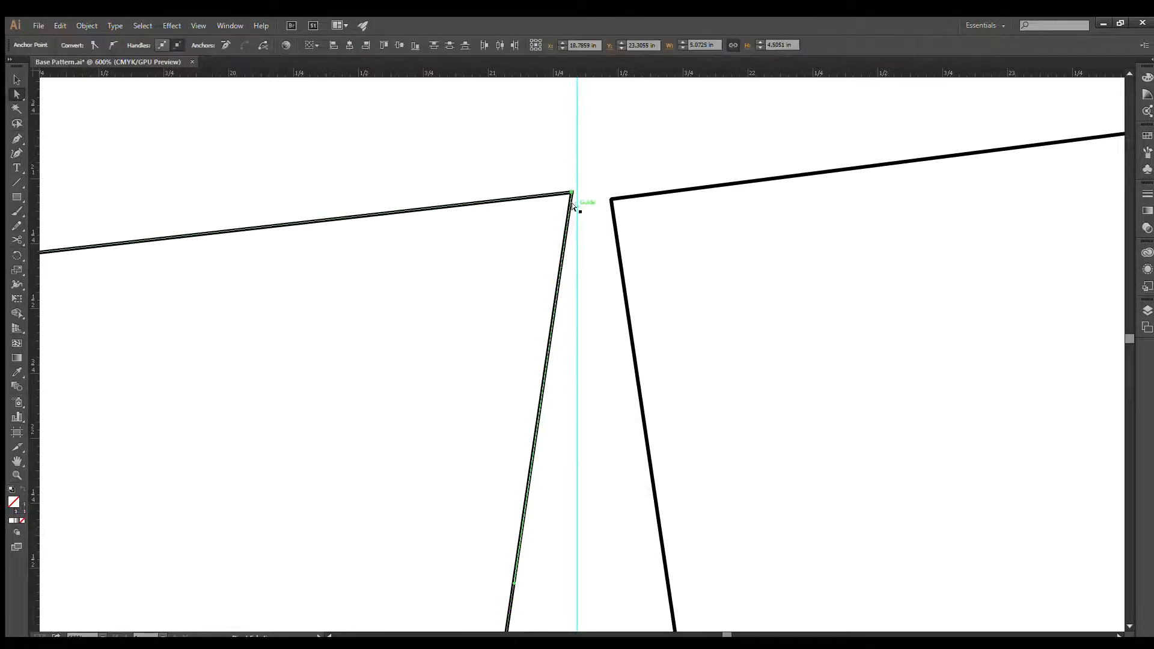
pyautogui.hotkey('ctrl', 'z')
# Delete the pink line and connect the open end points at the side panel's upper dart corner
pyautogui.click(465, 138)
pyautogui.press('v')
pyautogui.click(552, 315)
pyautogui.press('Delete')
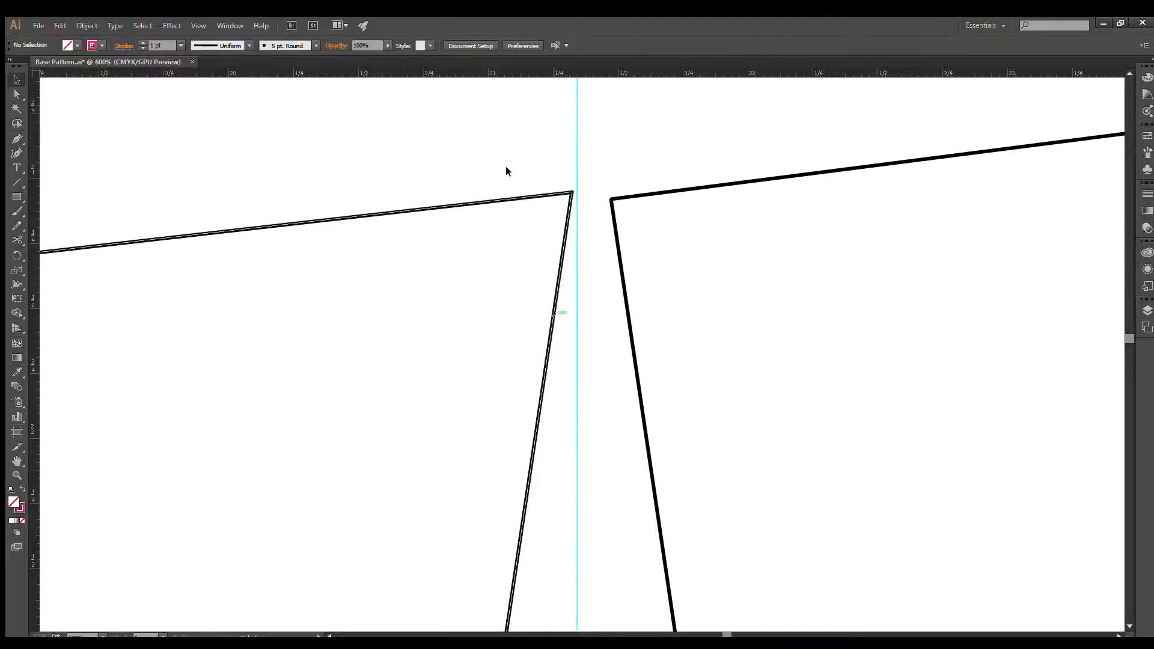
pyautogui.moveTo(571, 203); pyautogui.dragTo(572, 203)
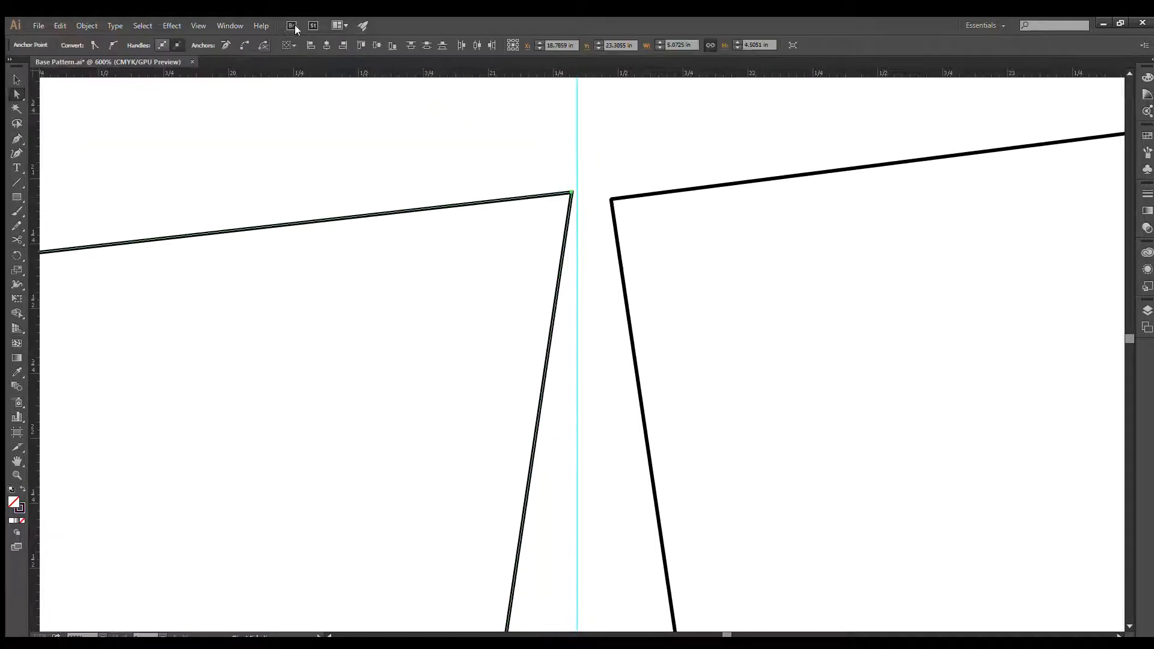
pyautogui.click(244, 45)
# Examine the bodice and neckline design in the fashion illustration against the front pattern pieces
pyautogui.scroll(-8, 386, 242)
pyautogui.scroll(-4, 350, 240)
pyautogui.moveTo(349, 240); pyautogui.dragTo(521, 296)
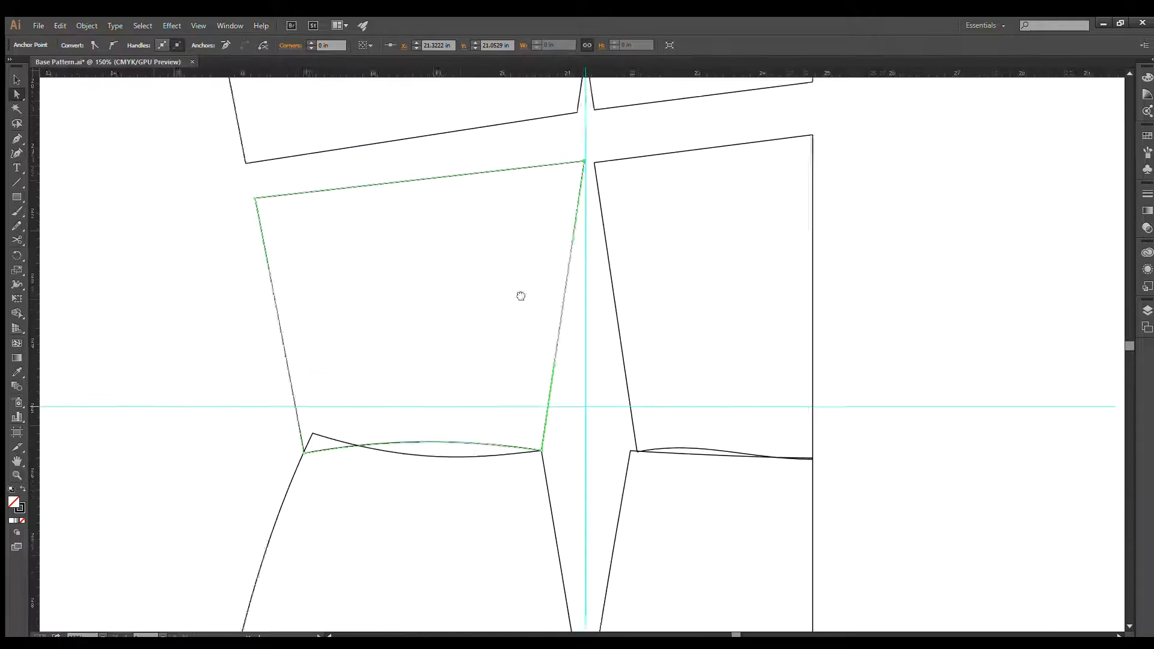
pyautogui.scroll(-3, 484, 263)
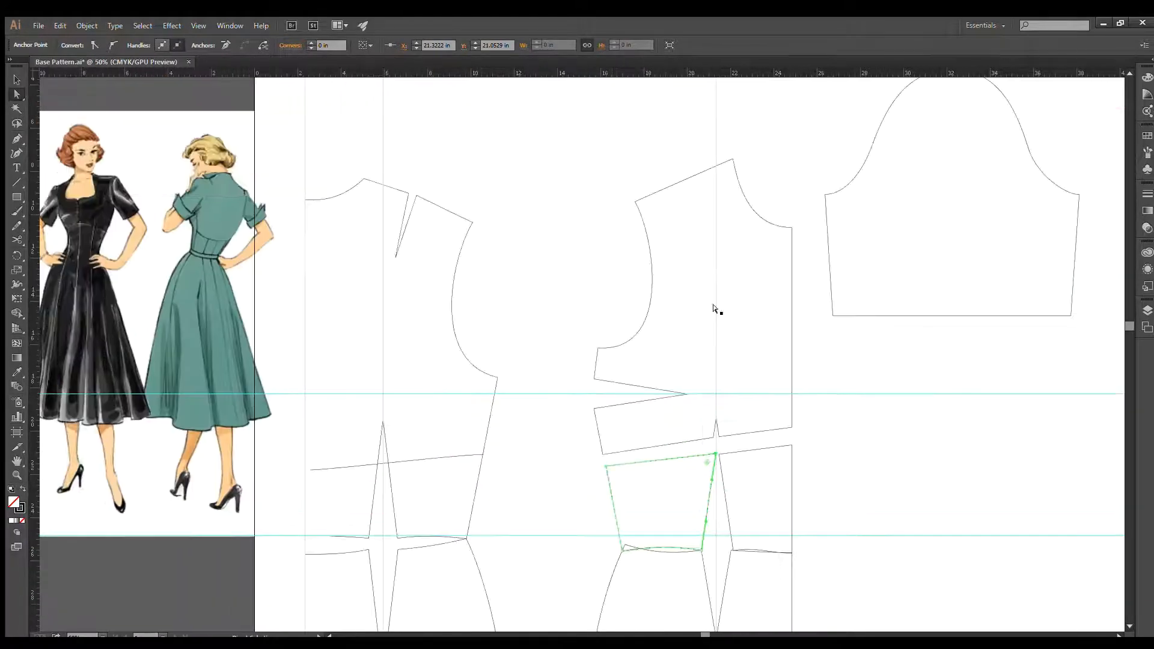
pyautogui.hscroll(-5, 775, 300)
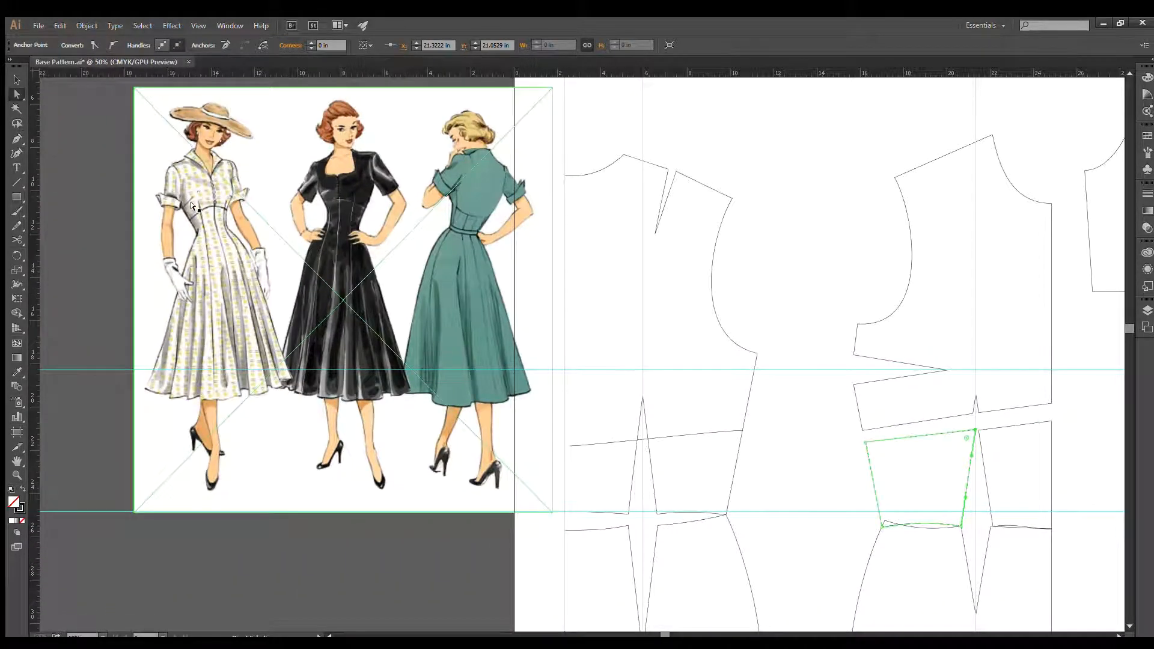
pyautogui.moveTo(851, 235); pyautogui.dragTo(804, 258)
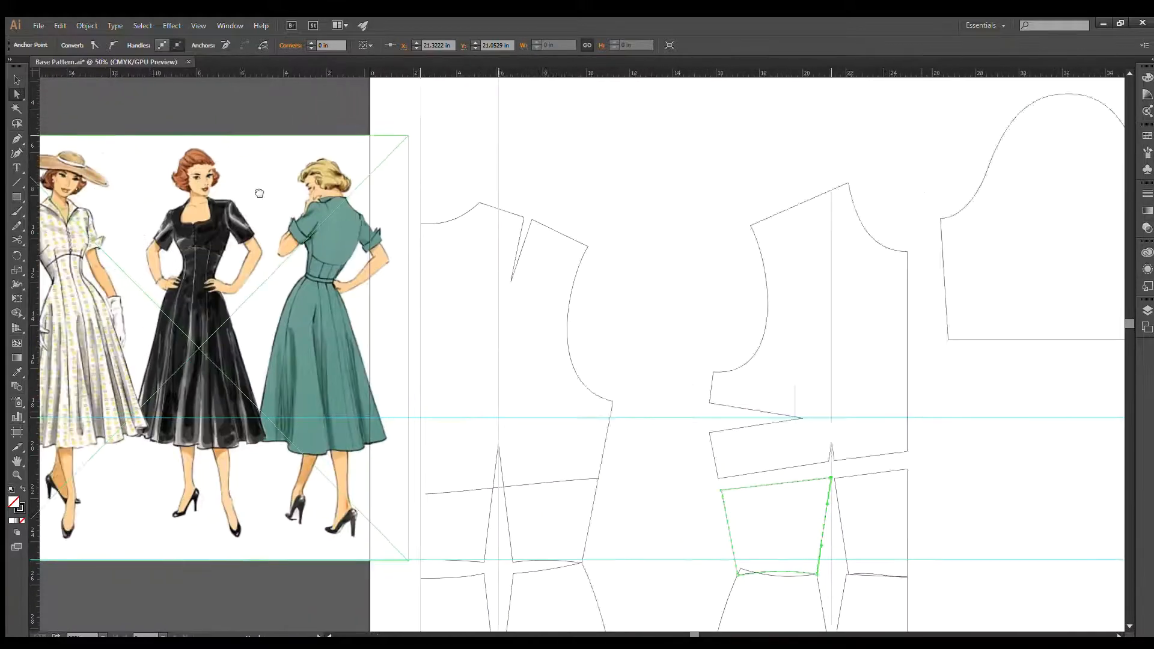
pyautogui.moveTo(261, 193); pyautogui.dragTo(381, 210)
pyautogui.moveTo(719, 328); pyautogui.dragTo(531, 288)
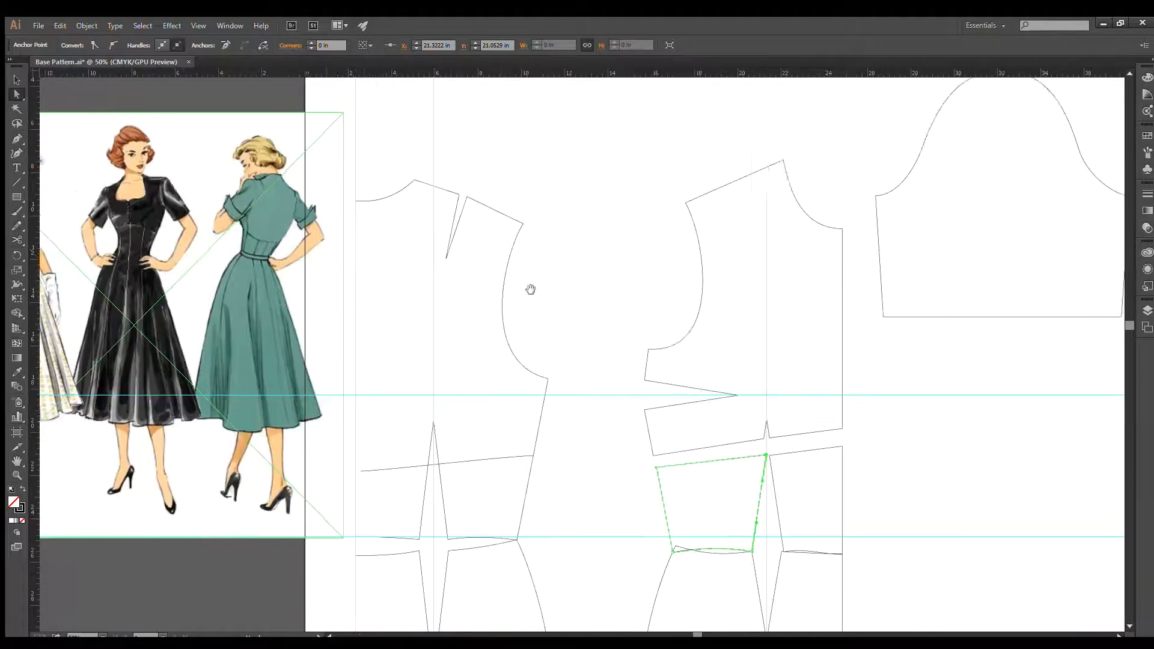
pyautogui.moveTo(845, 305)
pyautogui.mouseDown()
pyautogui.moveTo(673, 306)
pyautogui.moveTo(695, 354)
pyautogui.mouseUp()
# Mark 3 in below the front neckline with a horizontal guide, using a temporary 3 by 3 in square, and delete the square
pyautogui.click(13, 198)
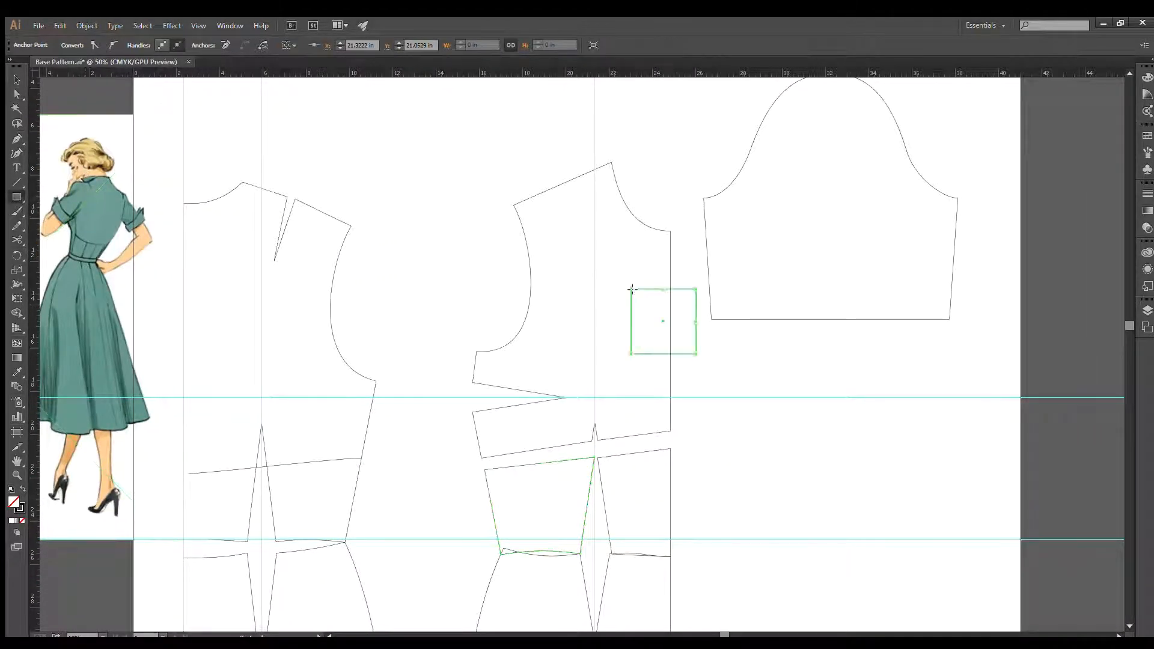
pyautogui.moveTo(685, 288); pyautogui.dragTo(685, 231)
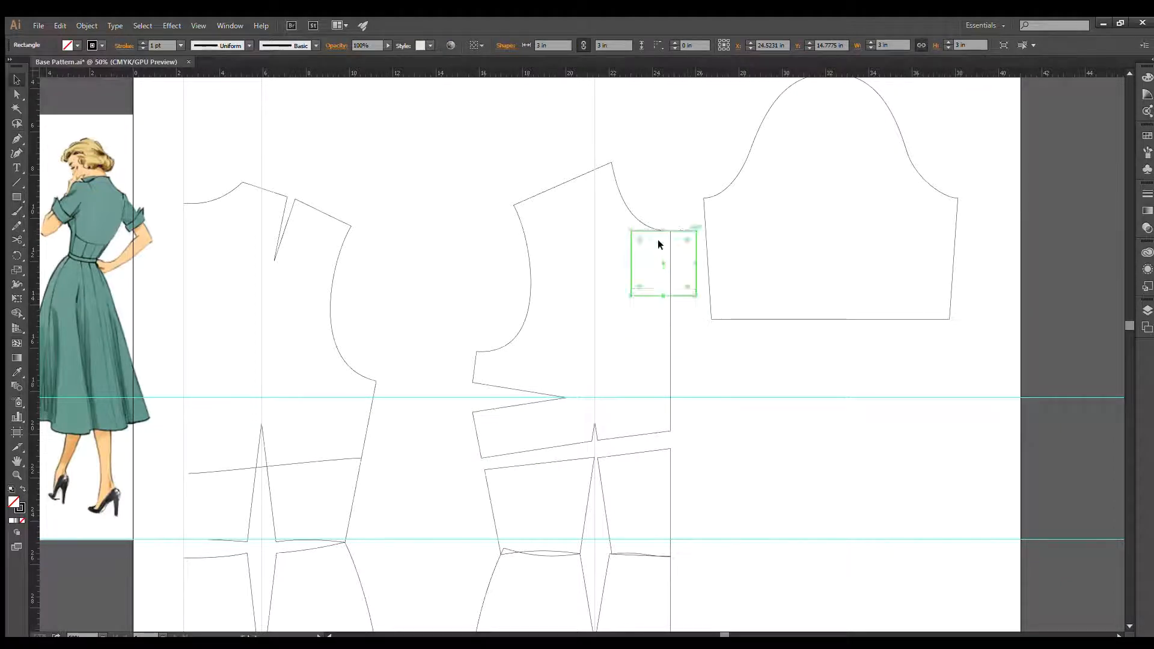
pyautogui.moveTo(669, 71); pyautogui.dragTo(669, 296)
pyautogui.click(691, 249)
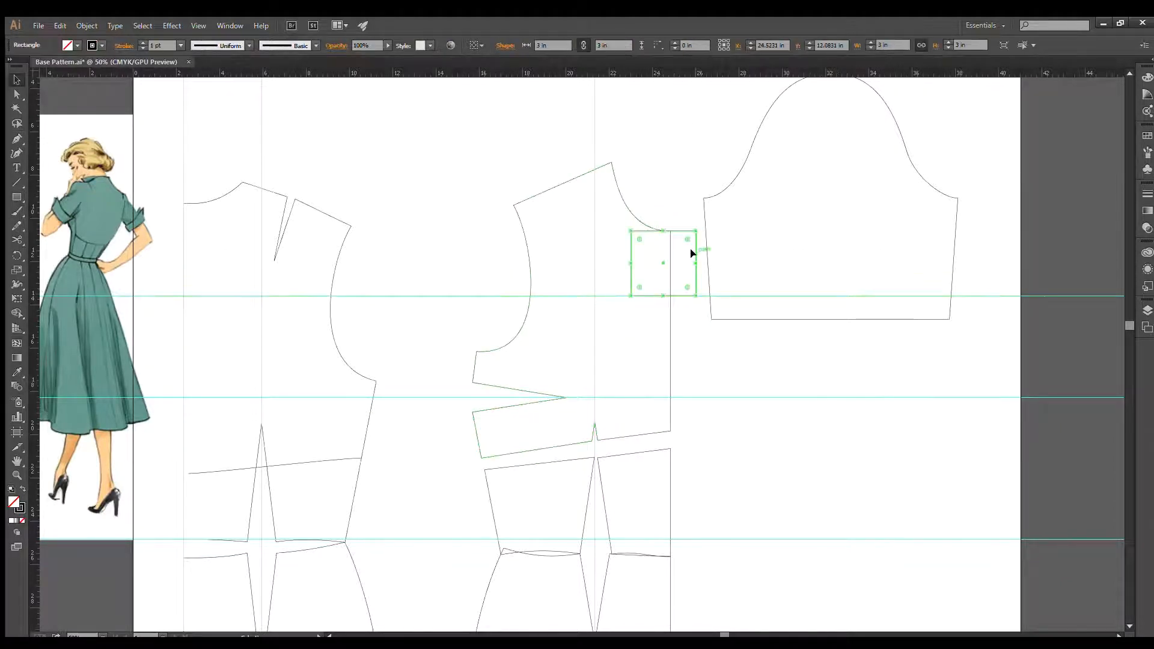
pyautogui.press('Delete')
# Draw a curve about 6.8 in long with the Pen tool from centre front at the new guide up past the neckline, snapping its lower end to centre front
pyautogui.press('p')
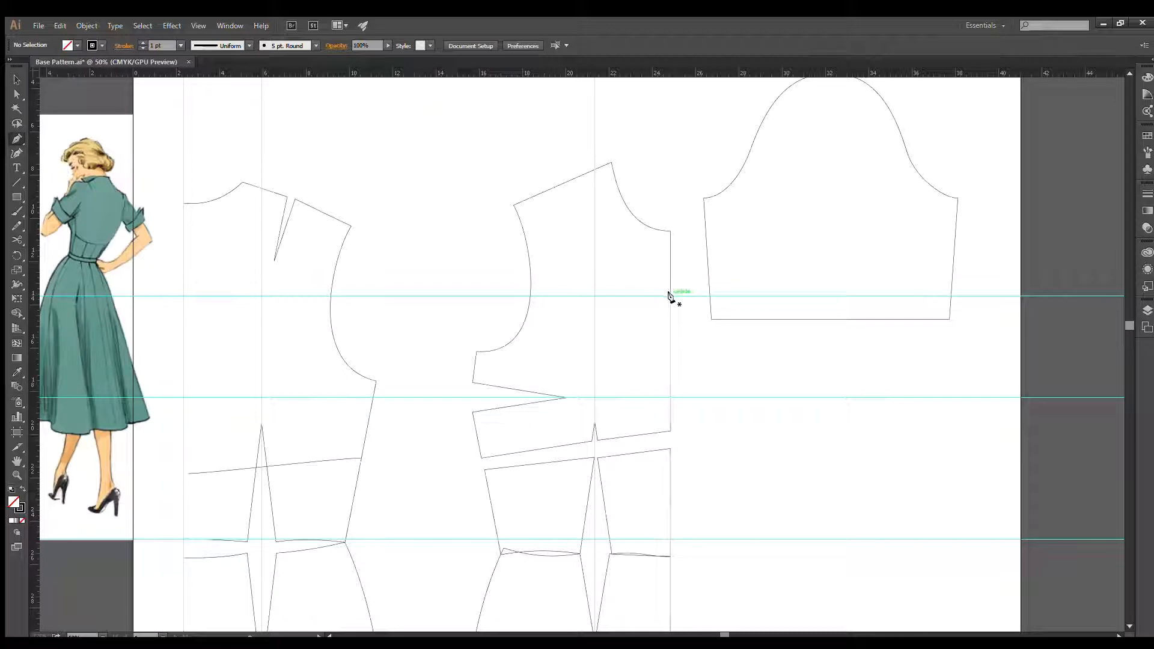
pyautogui.moveTo(672, 258); pyautogui.dragTo(674, 258)
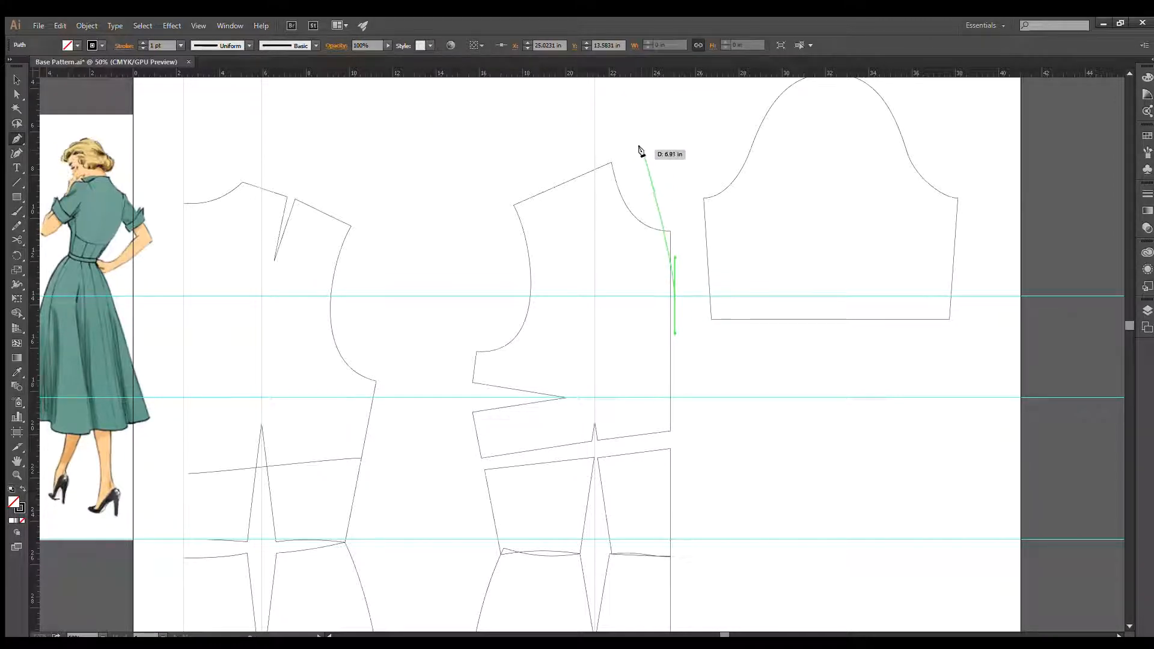
pyautogui.moveTo(642, 151); pyautogui.dragTo(632, 126)
pyautogui.press('v')
pyautogui.click(637, 124)
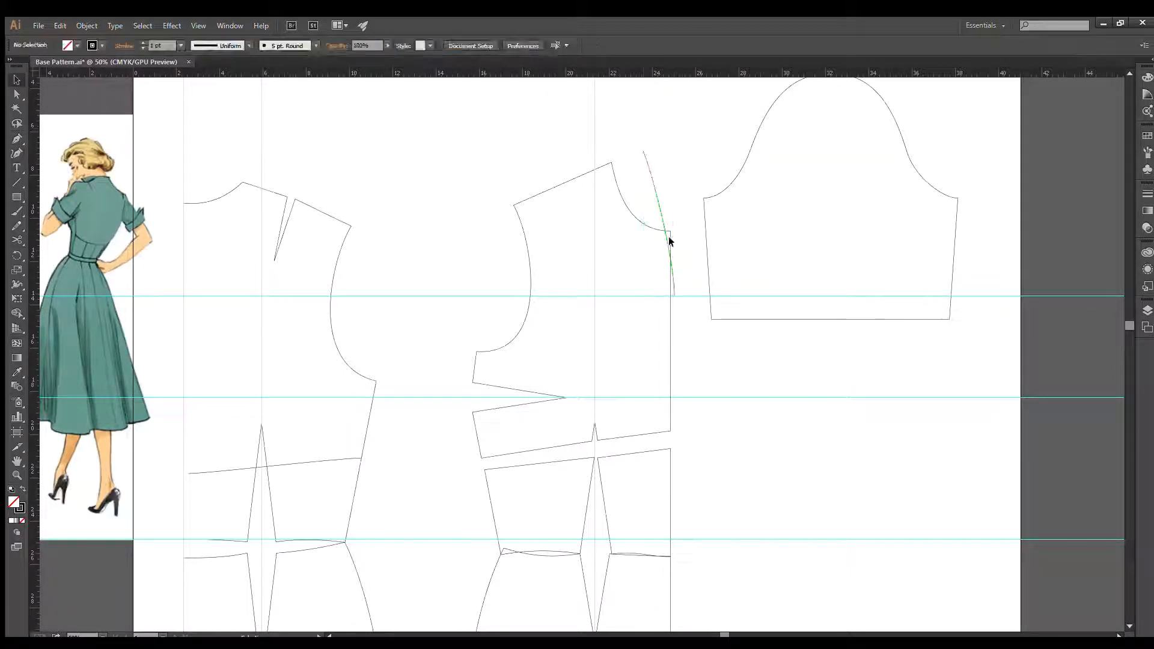
pyautogui.press('a')
pyautogui.click(671, 294)
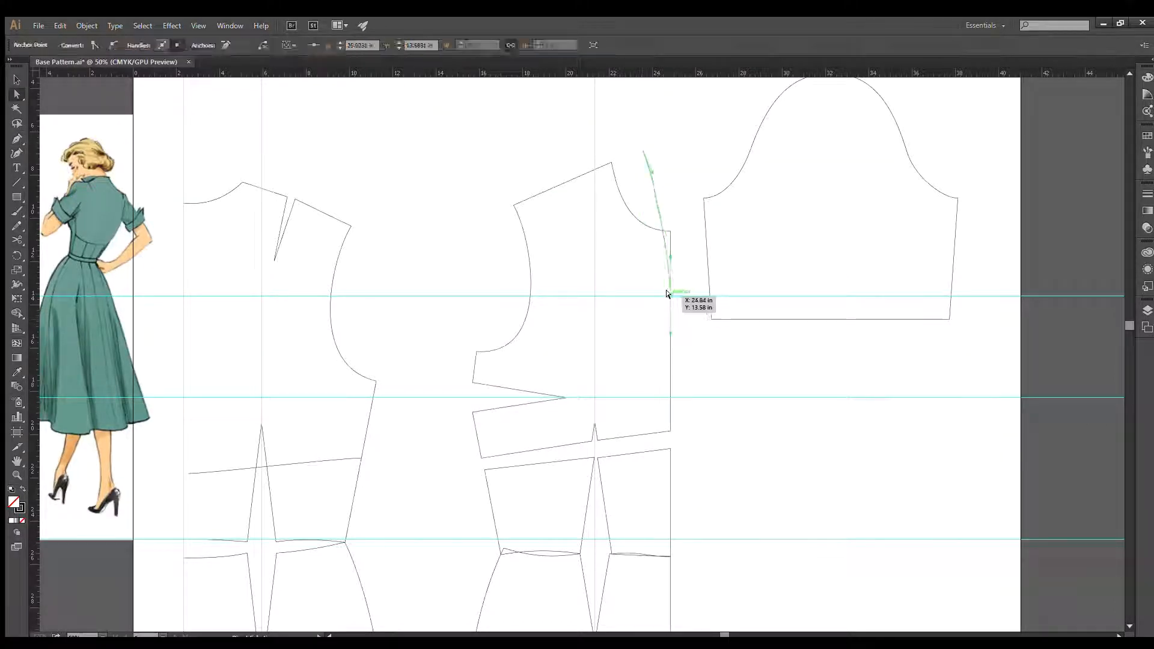
# Paste a copy of the back neckline curve to check its size, and delete the copy
pyautogui.moveTo(492, 153); pyautogui.dragTo(523, 160)
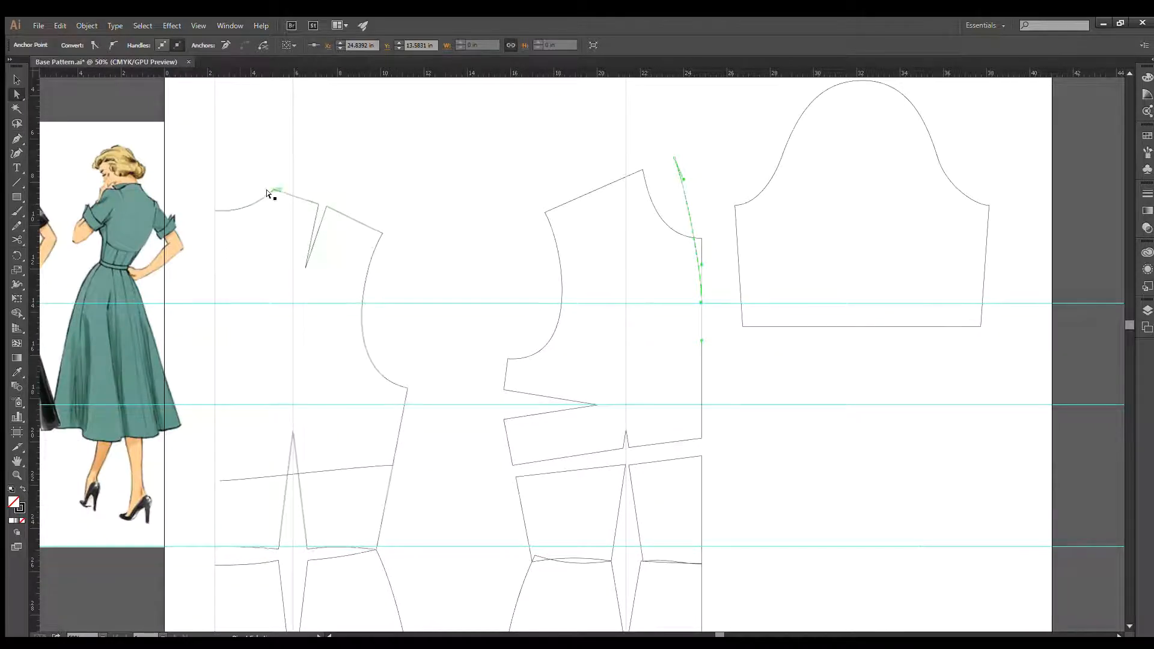
pyautogui.click(248, 205)
pyautogui.hotkey('ctrl', 'c')
pyautogui.hotkey('ctrl', 'v')
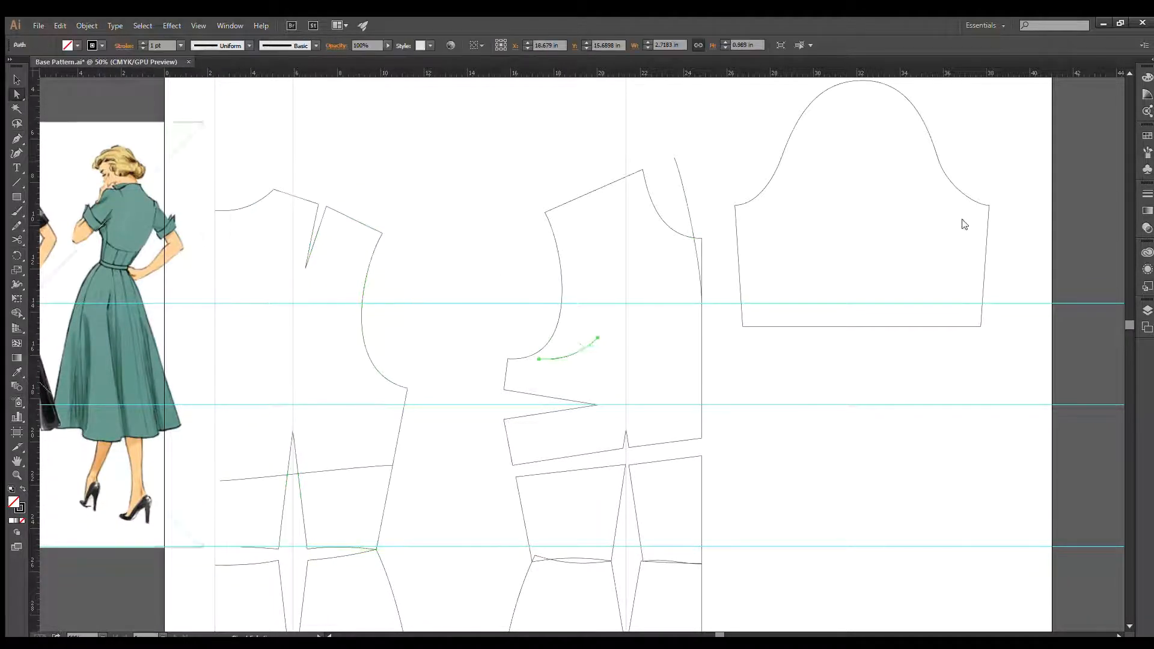
pyautogui.press('Delete')
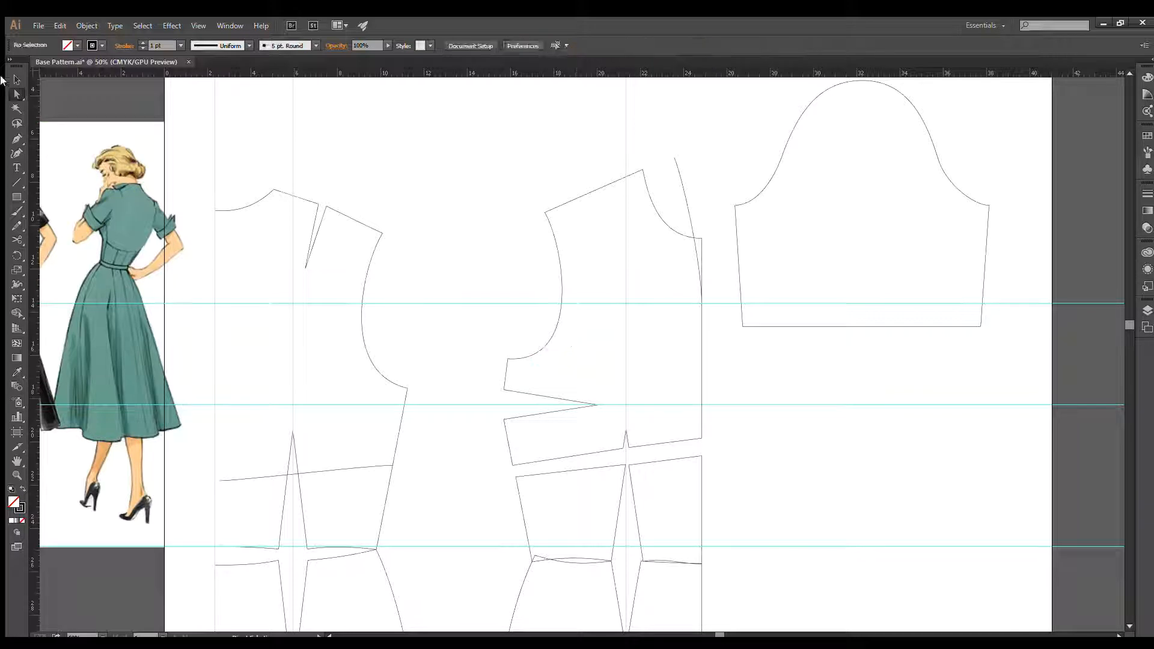
# Create a 3 by 3 in square and place its lower corner on the front bodice's shoulder-neck point
pyautogui.click(20, 195)
pyautogui.click(508, 163)
pyautogui.press('Return')
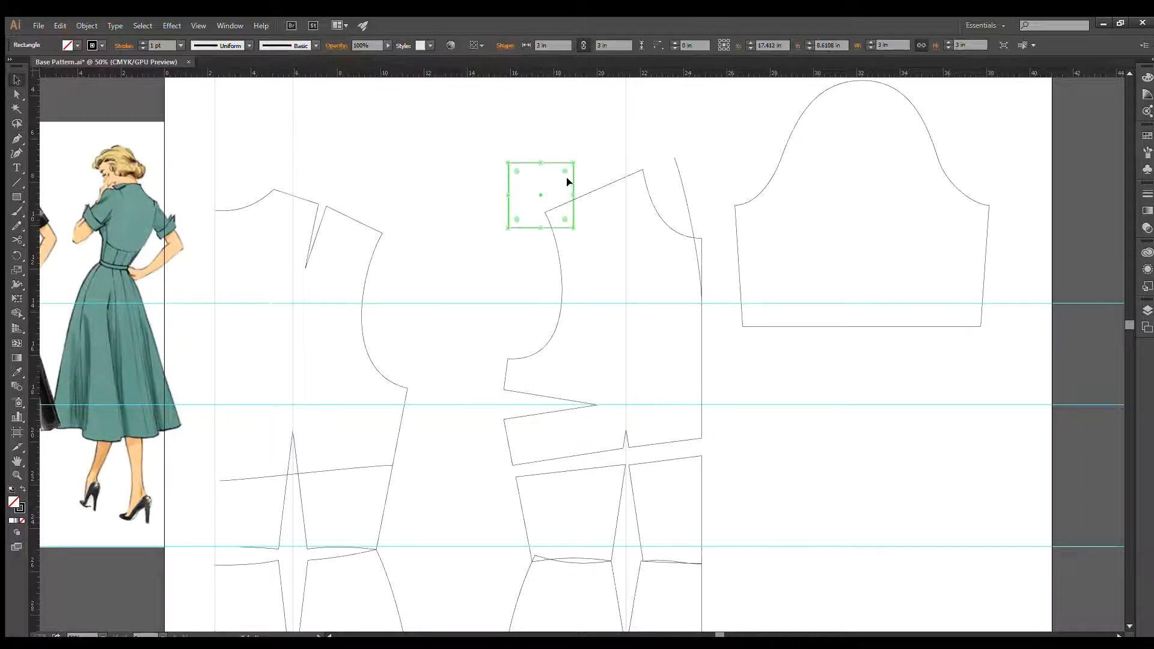
pyautogui.moveTo(568, 182); pyautogui.dragTo(636, 121)
pyautogui.scroll(3, 636, 122)
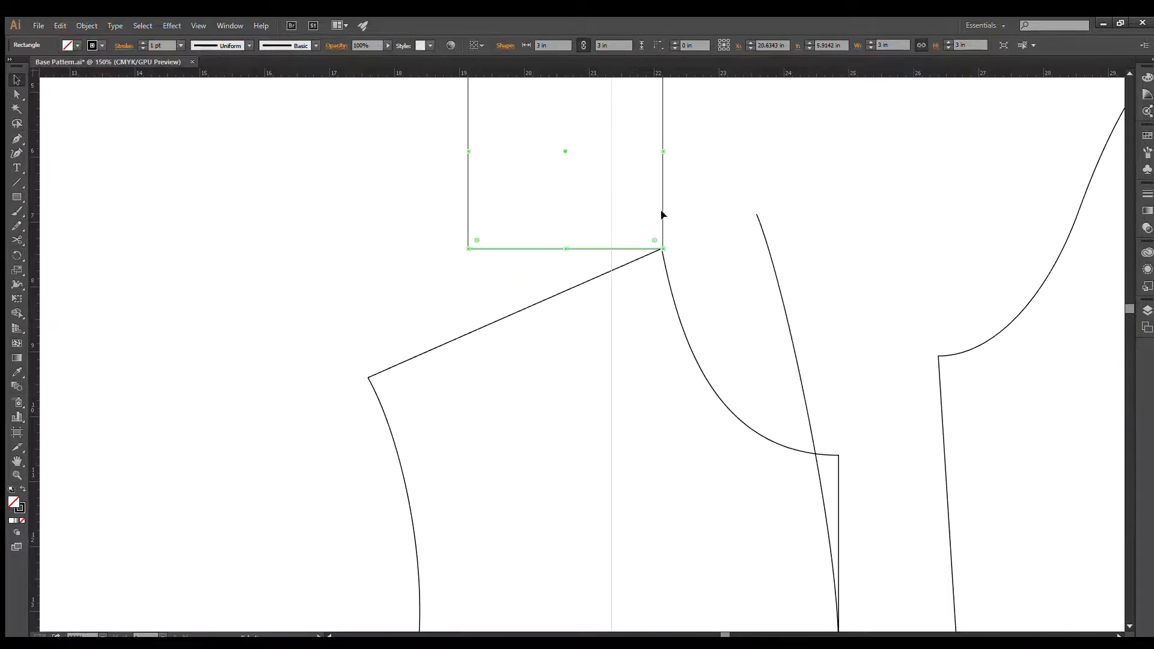
# Rotate the square about the shoulder-neck point until its lower edge lies along the front shoulder line
pyautogui.scroll(1, 658, 246)
pyautogui.press('r')
pyautogui.click(664, 263)
pyautogui.moveTo(453, 261); pyautogui.dragTo(481, 341)
pyautogui.press('v')
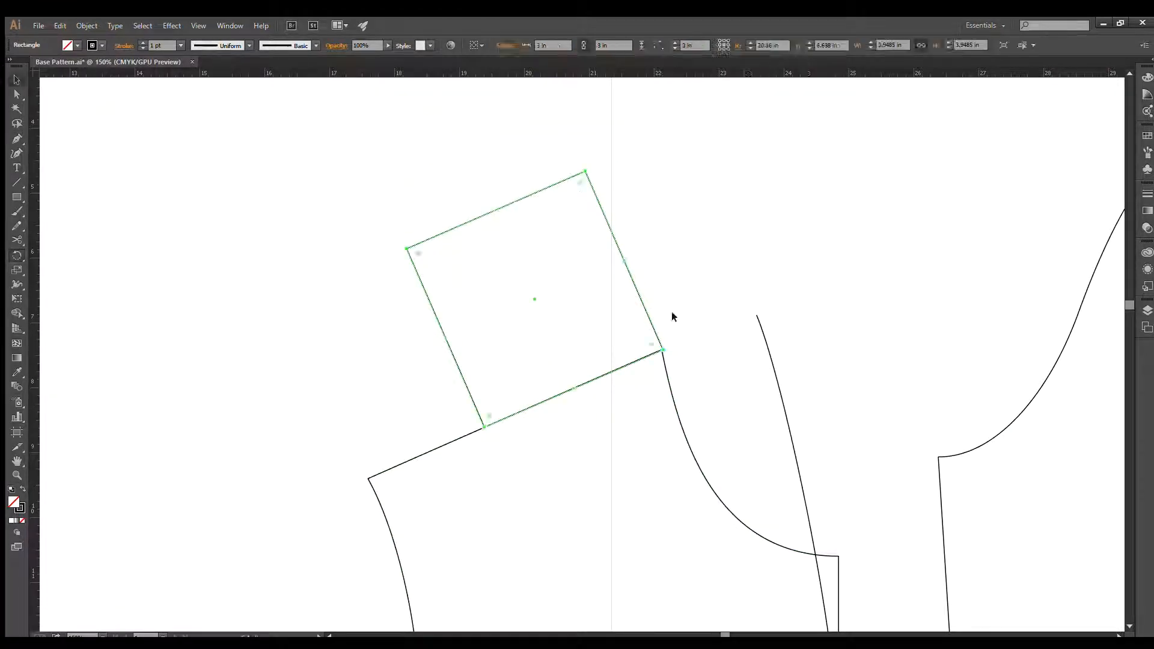
pyautogui.scroll(-2, 686, 315)
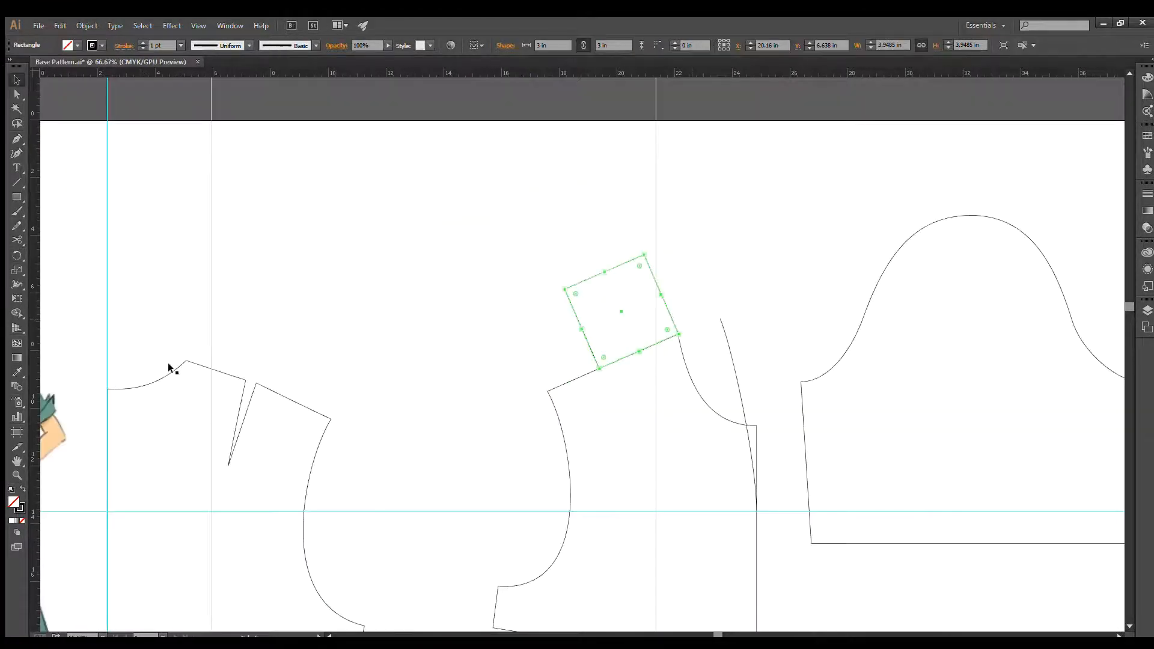
# Raise the collar curve's upper end above the shoulder and lengthen its lower handle to round the curve
pyautogui.press('a')
pyautogui.moveTo(719, 318); pyautogui.dragTo(688, 240)
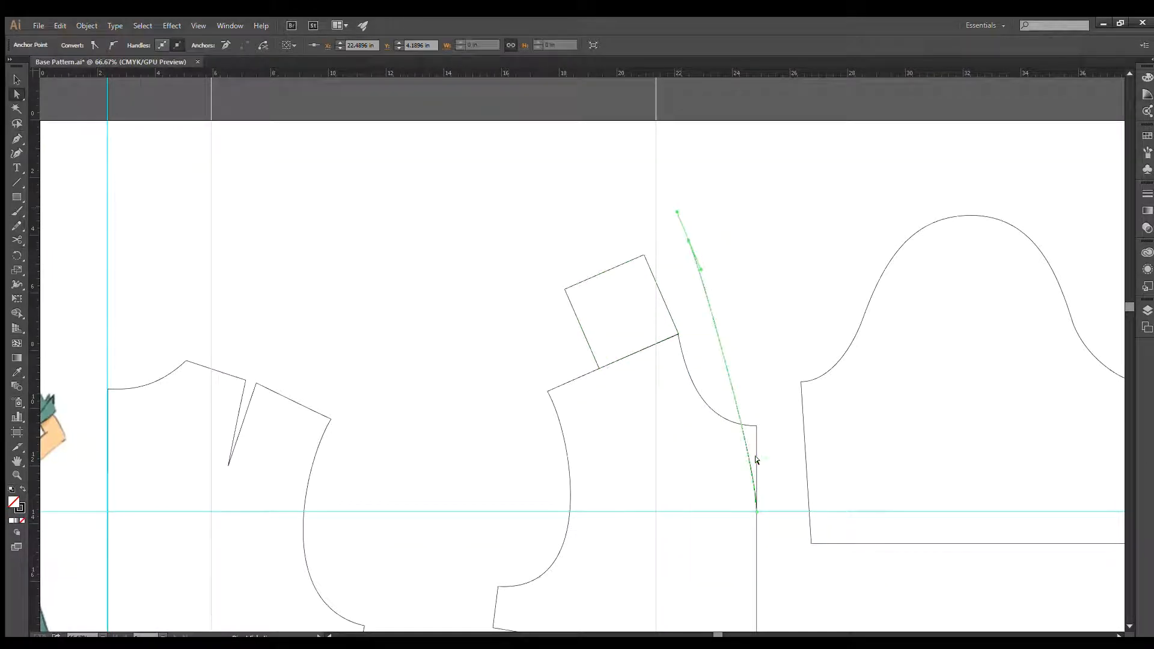
pyautogui.moveTo(754, 462); pyautogui.dragTo(773, 340)
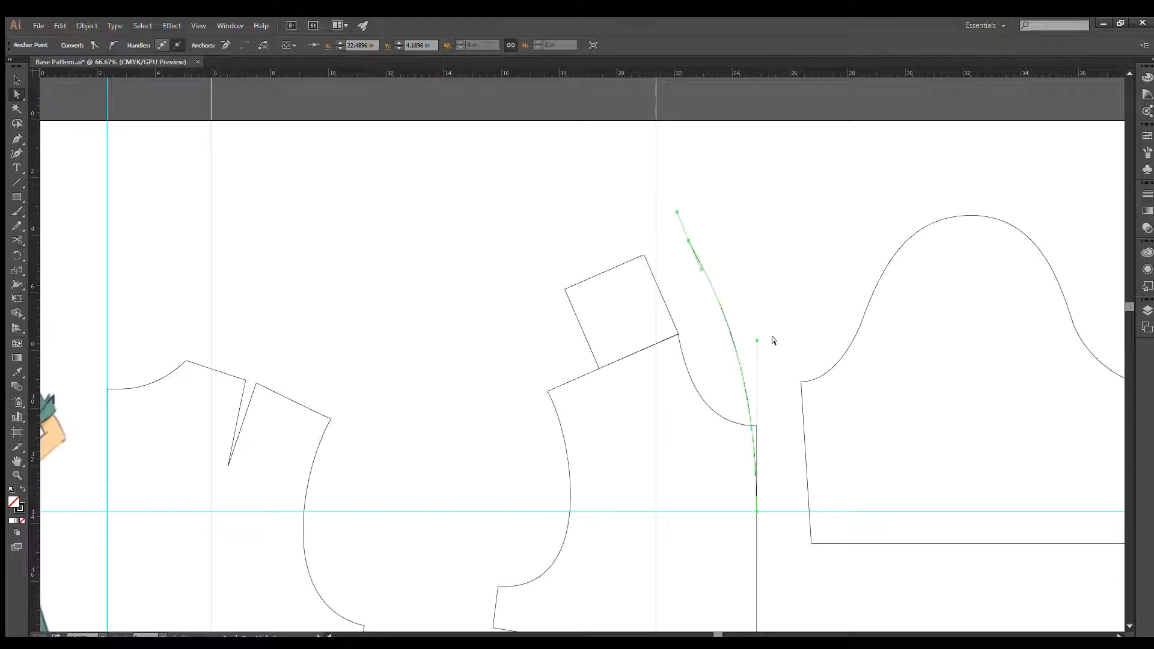
pyautogui.moveTo(684, 238); pyautogui.dragTo(700, 230)
pyautogui.click(787, 291)
pyautogui.scroll(-3, 663, 124)
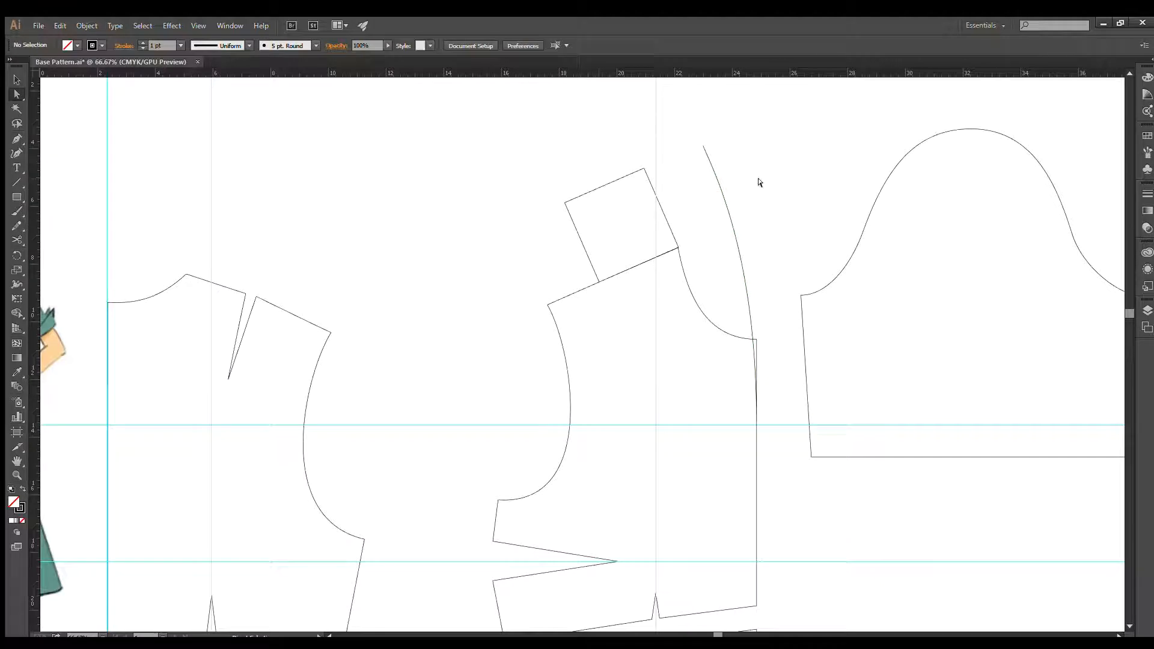
# Delete three edges of the rotated square, keeping only the edge that rises from the shoulder-neck point
pyautogui.moveTo(759, 182); pyautogui.dragTo(667, 235)
pyautogui.click(478, 294)
pyautogui.press('Delete')
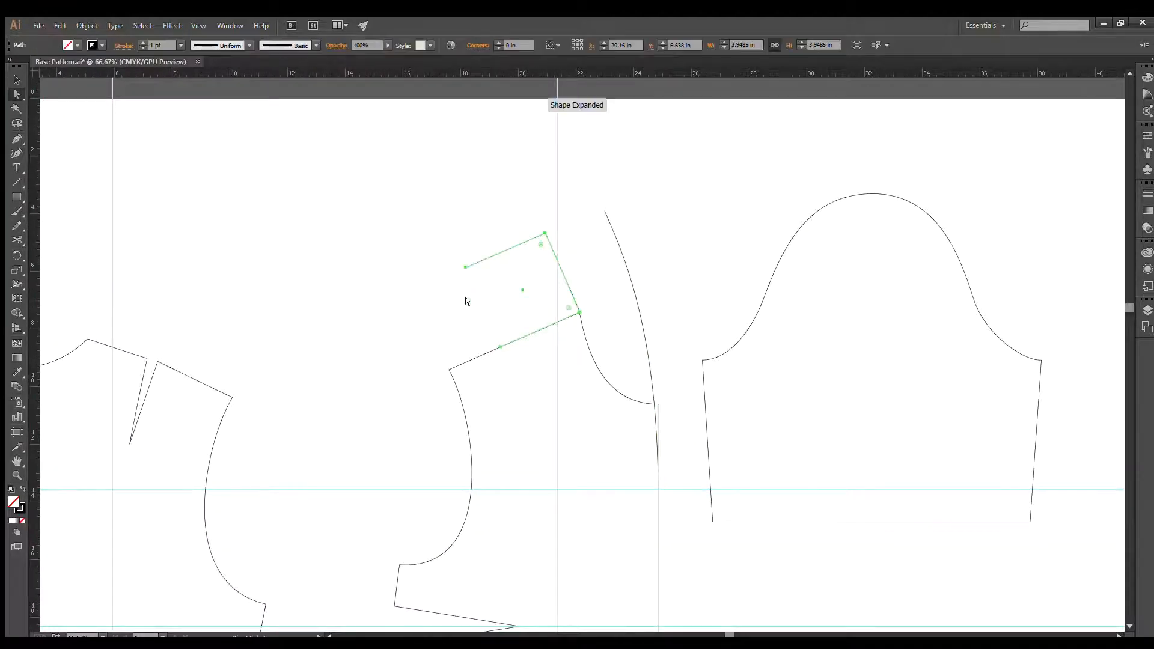
pyautogui.click(465, 296)
pyautogui.click(485, 258)
pyautogui.press('Delete')
pyautogui.click(443, 237)
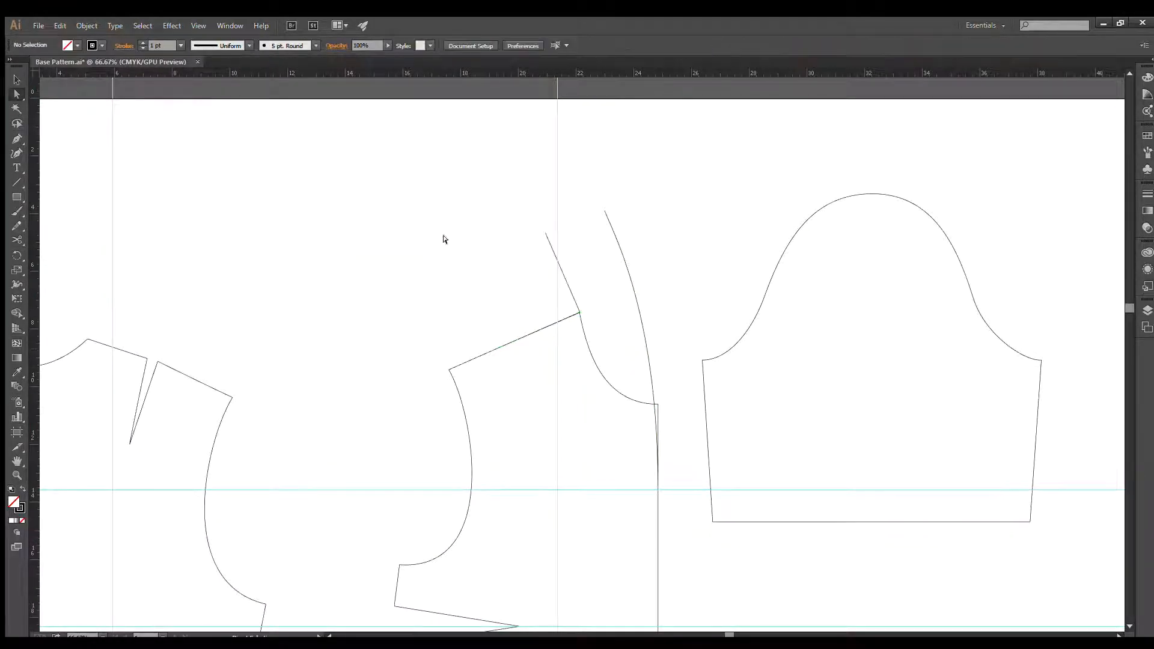
pyautogui.click(509, 339)
pyautogui.press('Delete')
pyautogui.click(492, 239)
# Connect the top of the remaining square edge to the collar curve's upper end with a line about 2.2 in long
pyautogui.press('p')
pyautogui.click(546, 233)
pyautogui.click(604, 211)
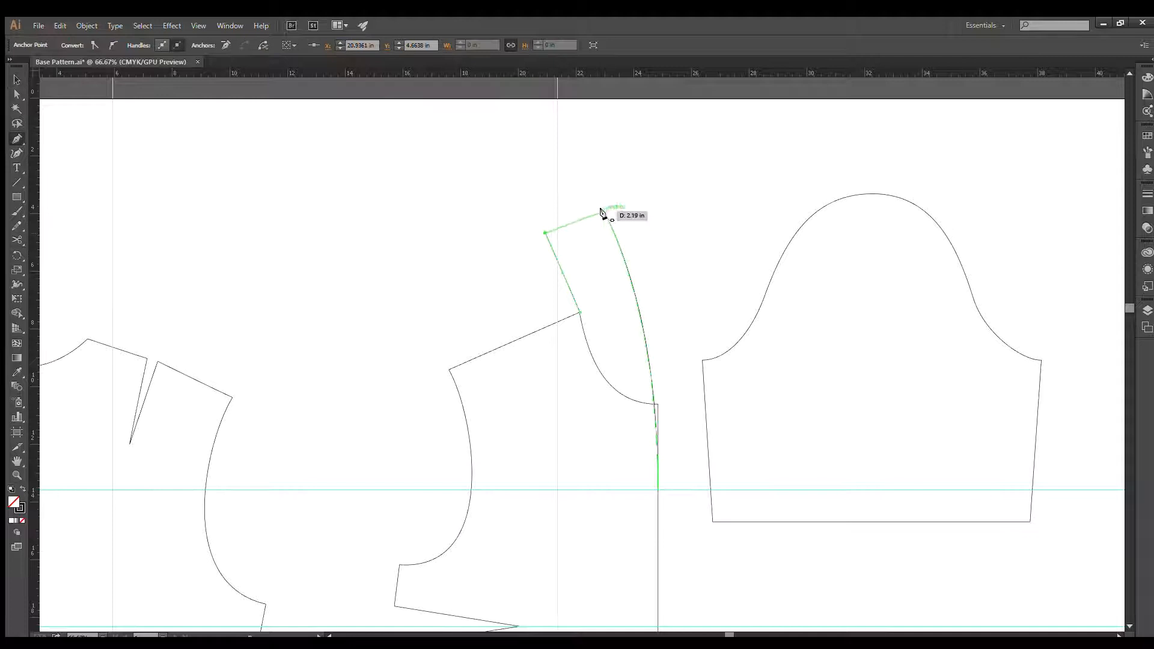
pyautogui.press('v')
pyautogui.click(657, 197)
# Add an anchor point on the front bodice's centre front where the collar curve meets the horizontal guide
pyautogui.scroll(-2, 621, 310)
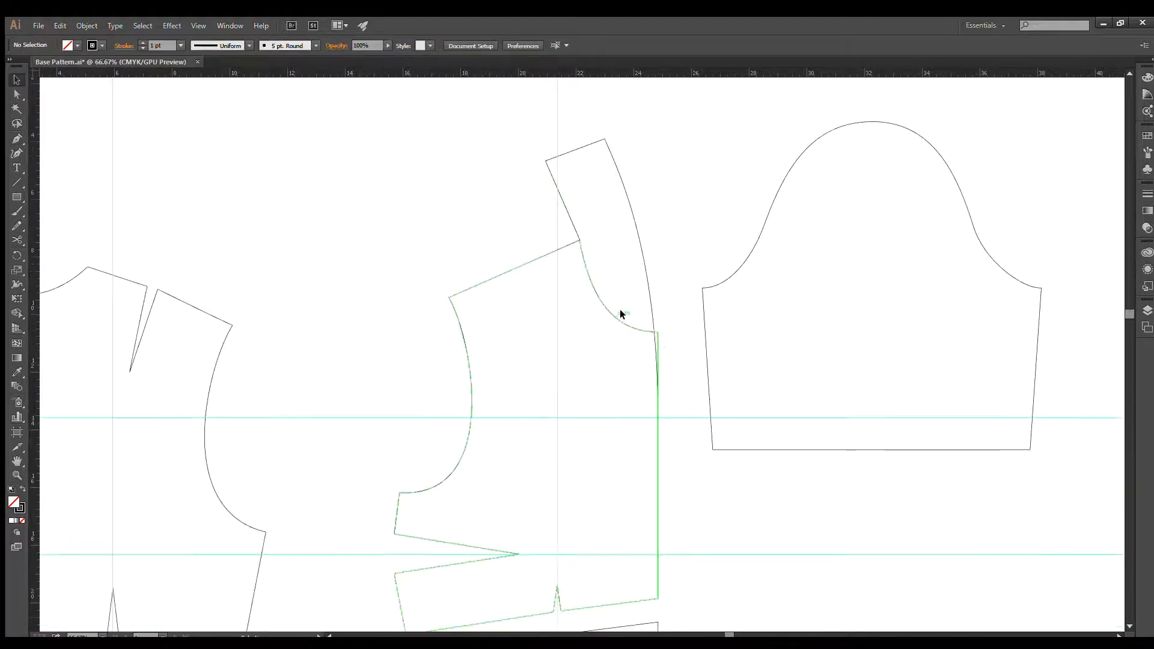
pyautogui.click(657, 333)
pyautogui.click(654, 344)
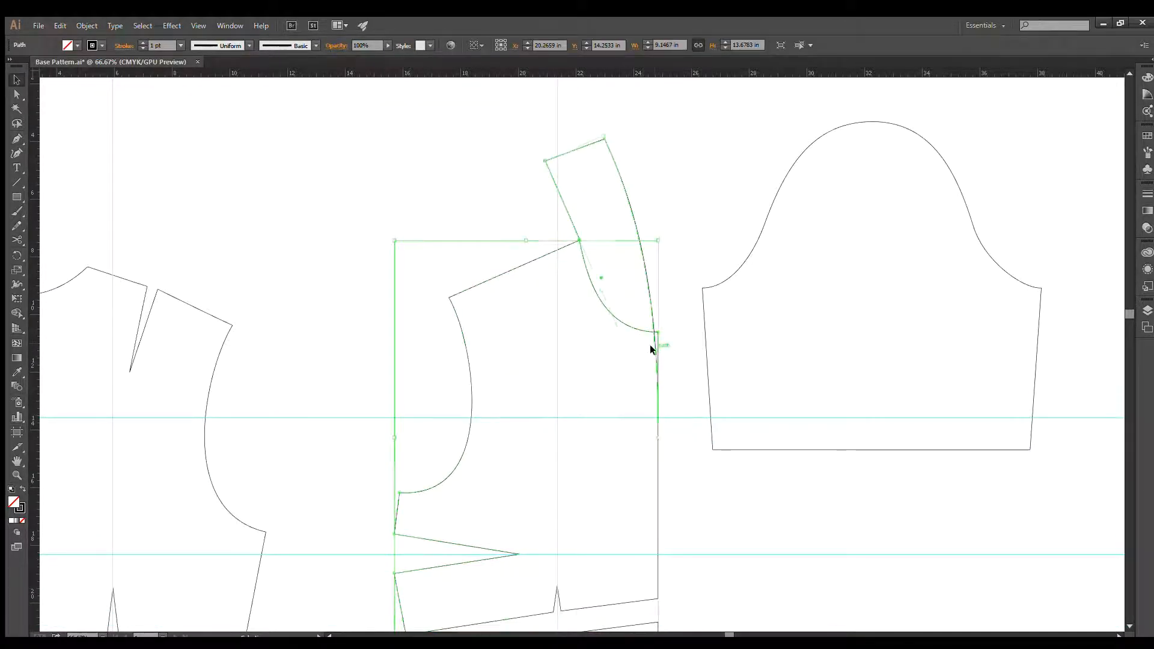
pyautogui.scroll(-1, 664, 409)
pyautogui.click(658, 380)
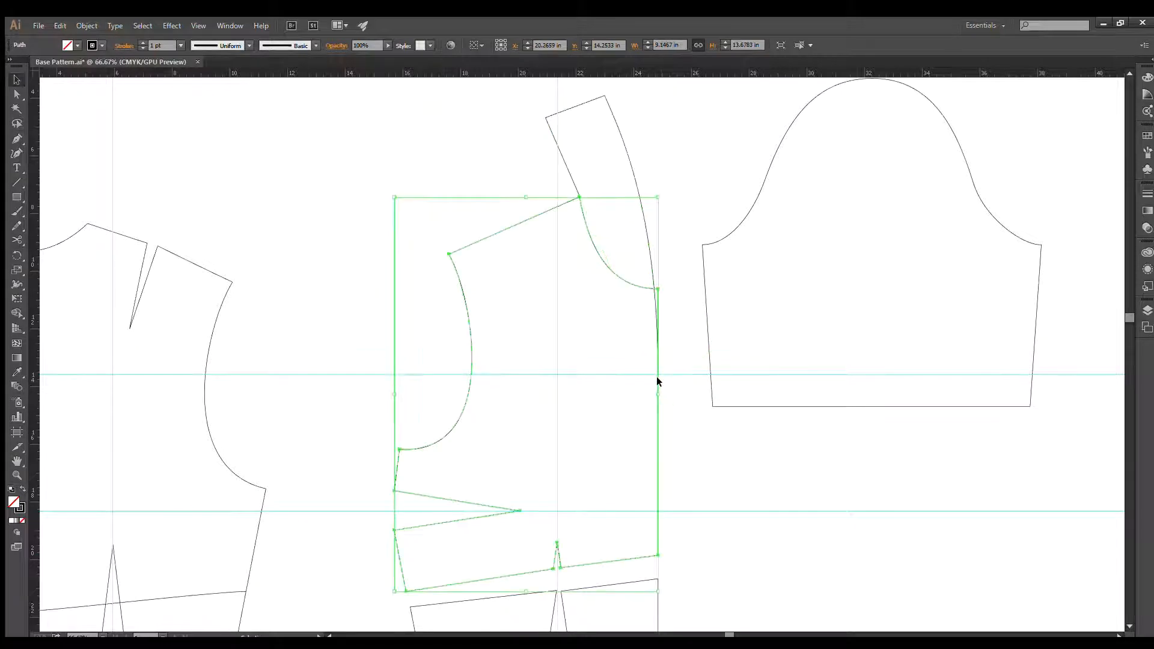
pyautogui.press('+')
pyautogui.click(659, 375)
pyautogui.press('v')
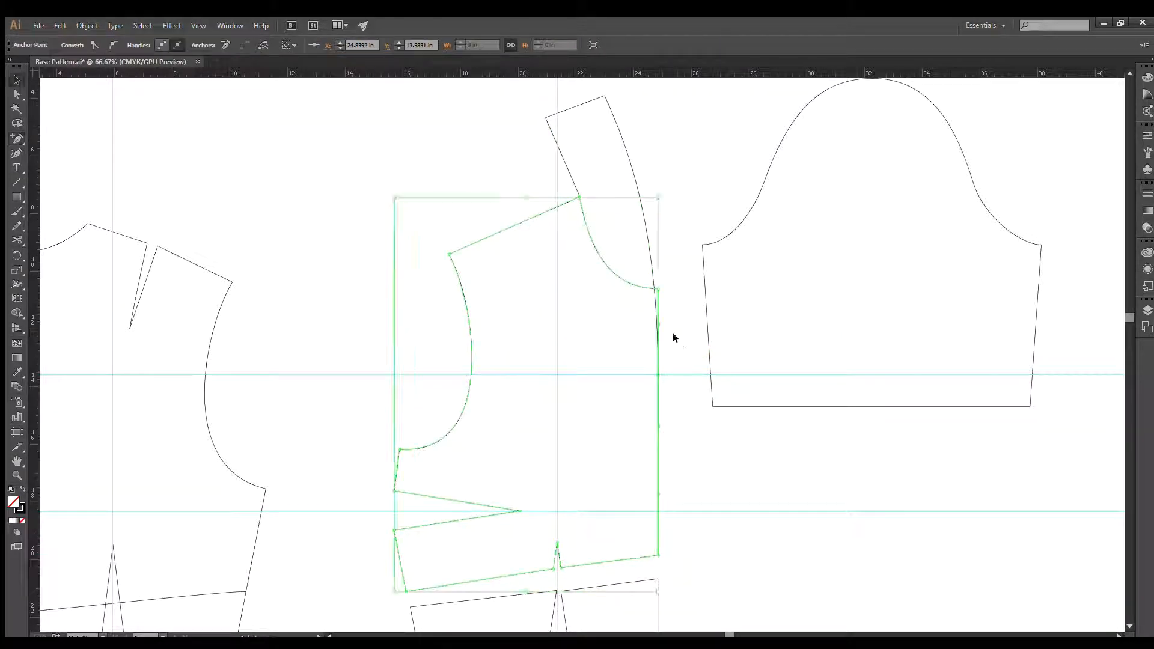
# Cut the front bodice outline at the new centre front point and the shoulder-neck point, and delete the old neckline section
pyautogui.press('c')
pyautogui.click(659, 375)
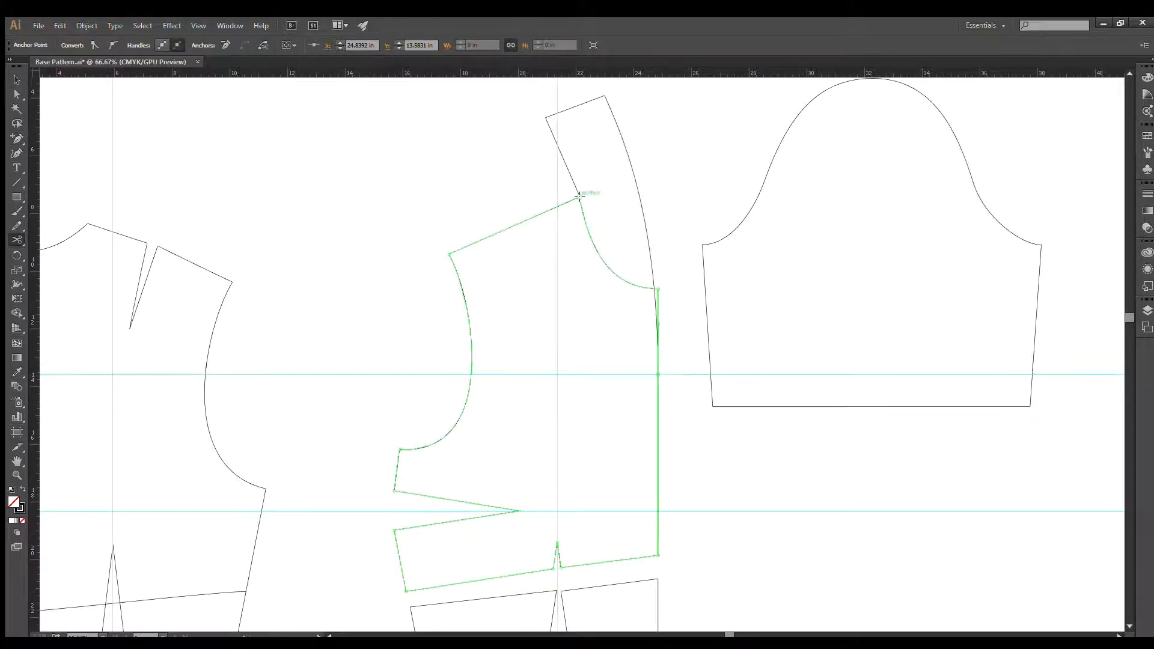
pyautogui.click(579, 197)
pyautogui.press('v')
pyautogui.press('Delete')
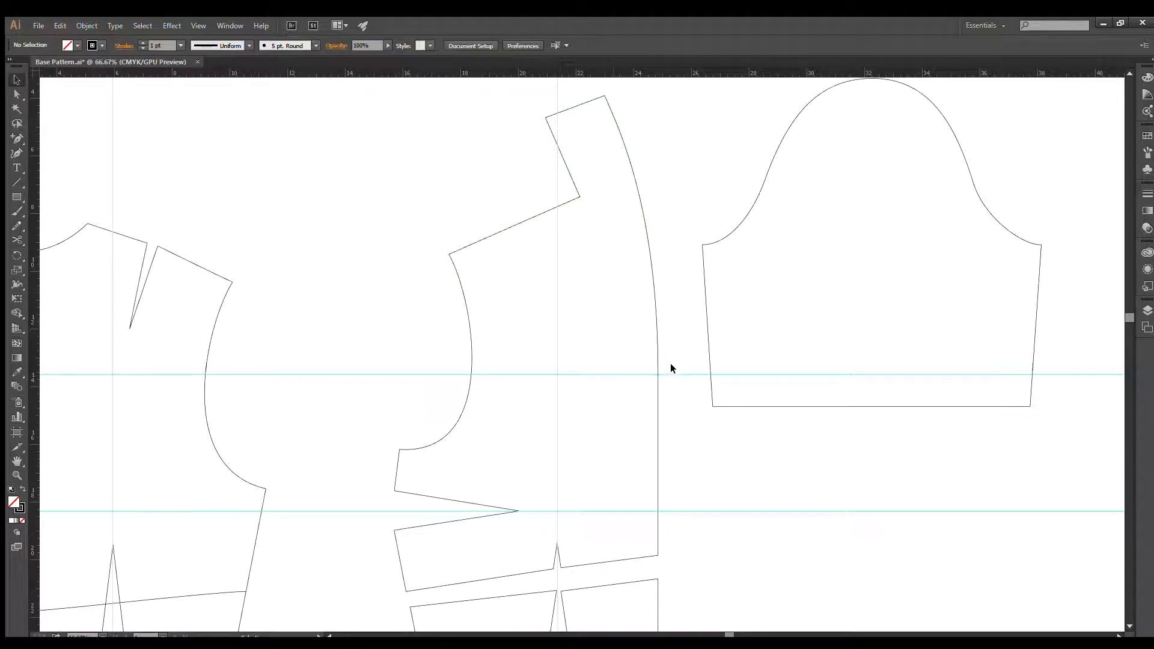
# Delete the horizontal neckline guide and connect the open end points where the collar curve meets centre front
pyautogui.click(677, 376)
pyautogui.press('Delete')
pyautogui.moveTo(678, 356); pyautogui.dragTo(649, 390)
pyautogui.press('a')
pyautogui.click(672, 346)
pyautogui.click(246, 45)
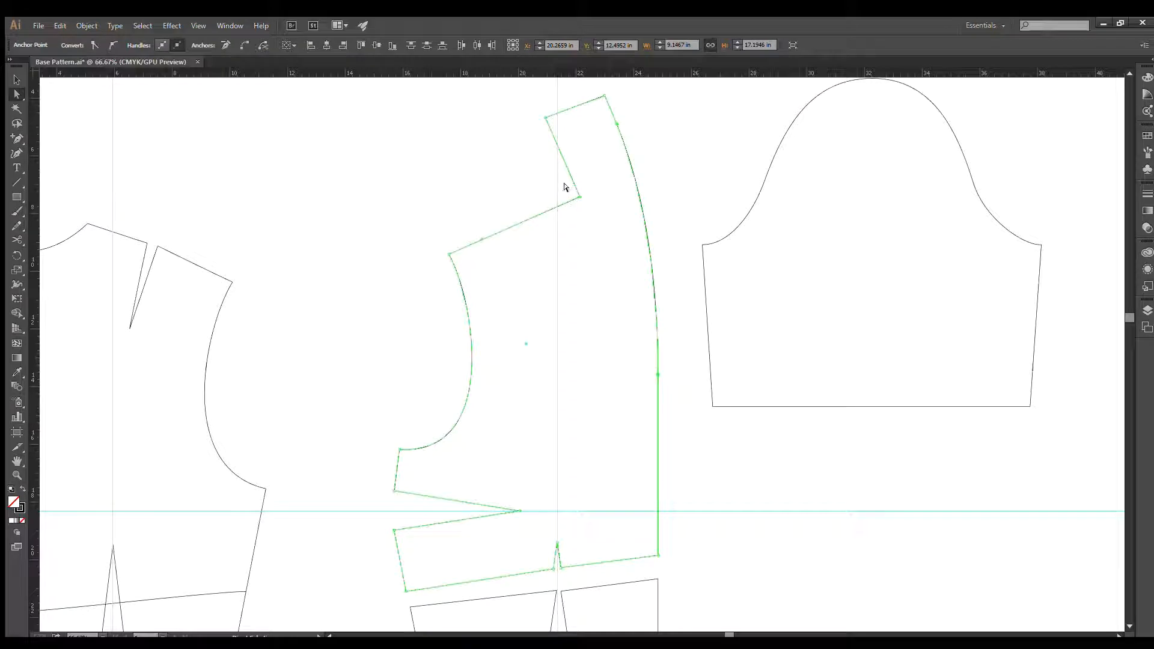
pyautogui.click(656, 146)
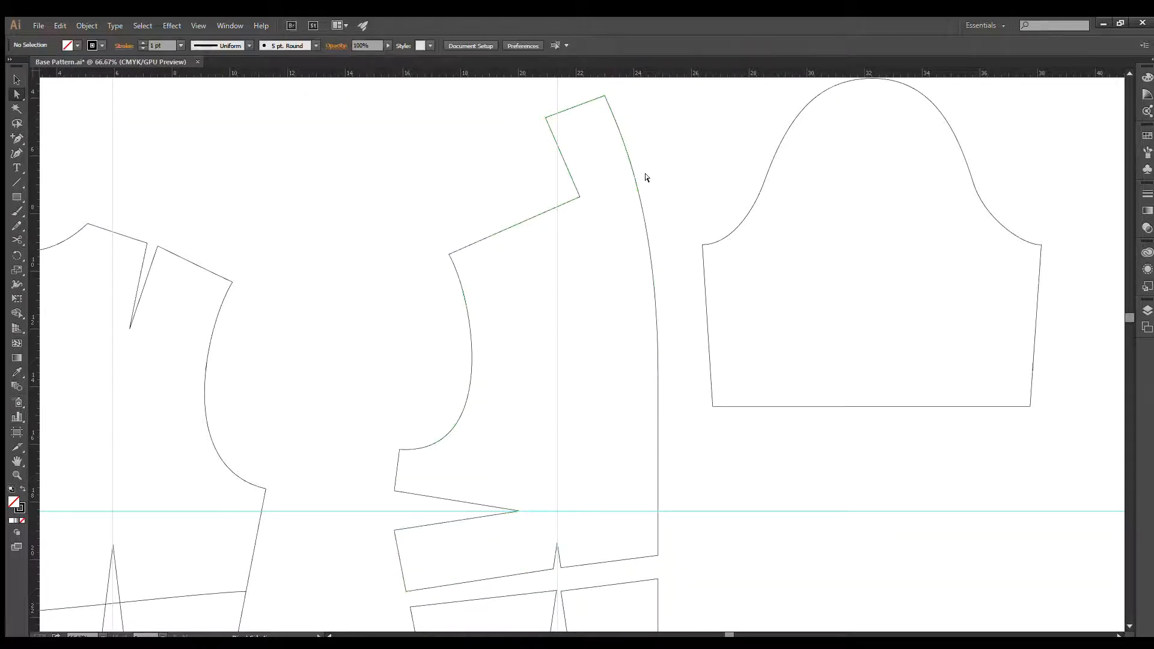
pyautogui.click(602, 96)
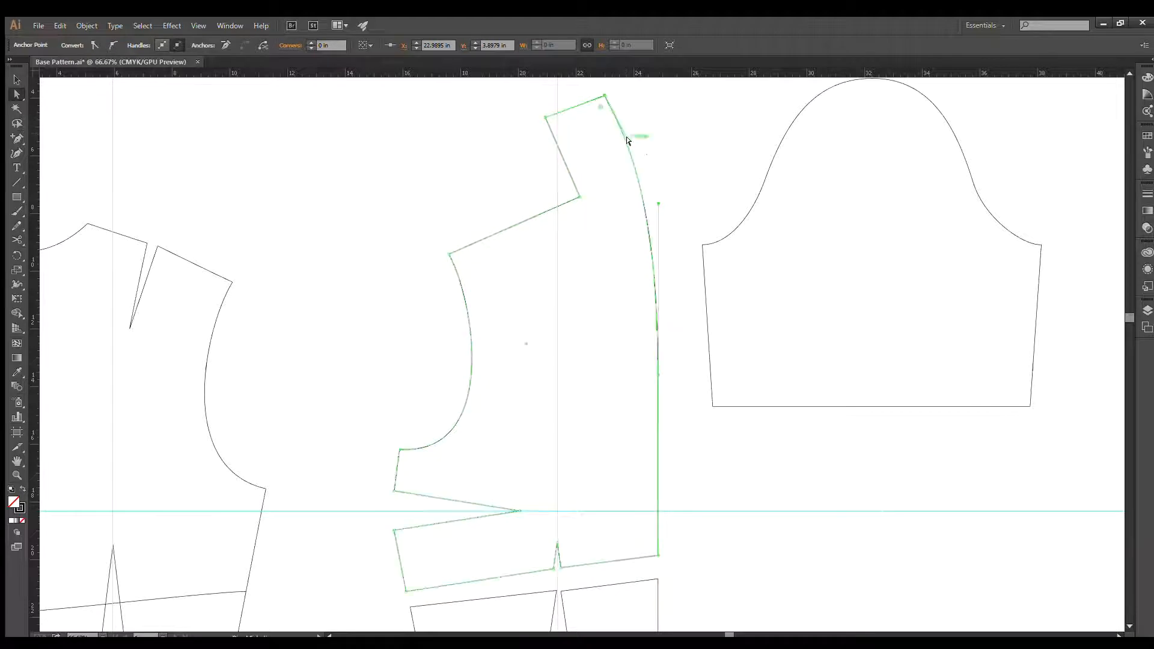
pyautogui.click(685, 188)
# Add anchor points on the back bodice where the midriff line meets the side seam, both dart legs and centre back
pyautogui.scroll(-1, 681, 303)
pyautogui.scroll(3, 682, 302)
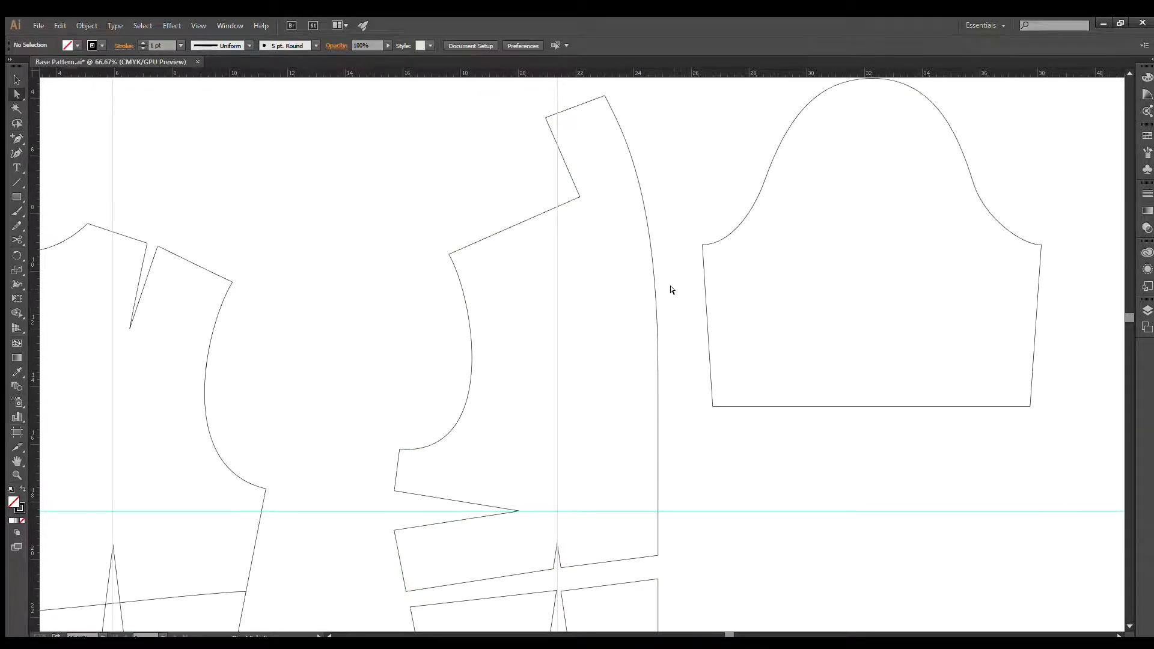
pyautogui.scroll(-2, 672, 285)
pyautogui.moveTo(672, 283); pyautogui.dragTo(742, 228)
pyautogui.moveTo(580, 273); pyautogui.dragTo(678, 217)
pyautogui.scroll(2, 623, 330)
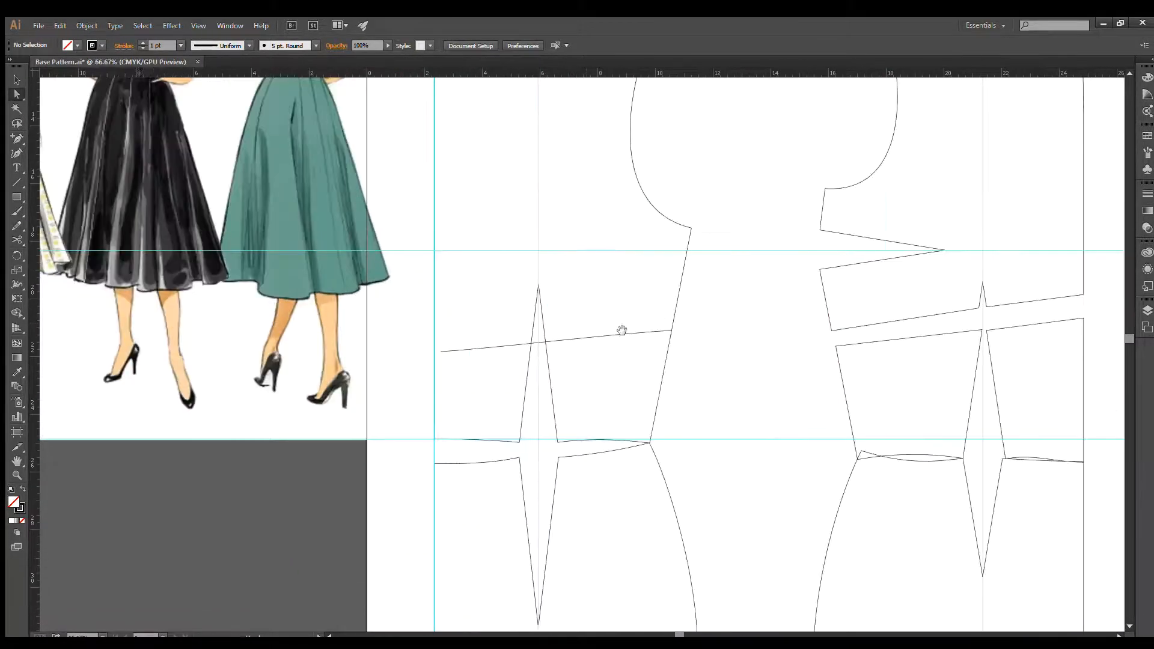
pyautogui.moveTo(621, 330); pyautogui.dragTo(641, 304)
pyautogui.click(678, 338)
pyautogui.press('p')
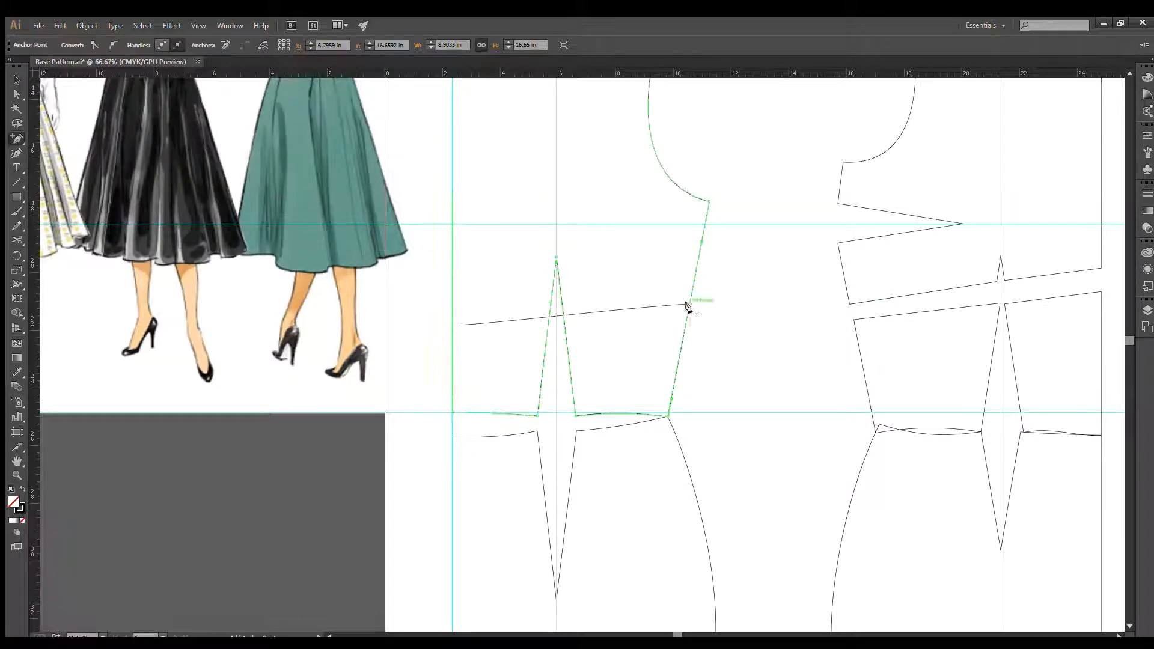
pyautogui.click(688, 305)
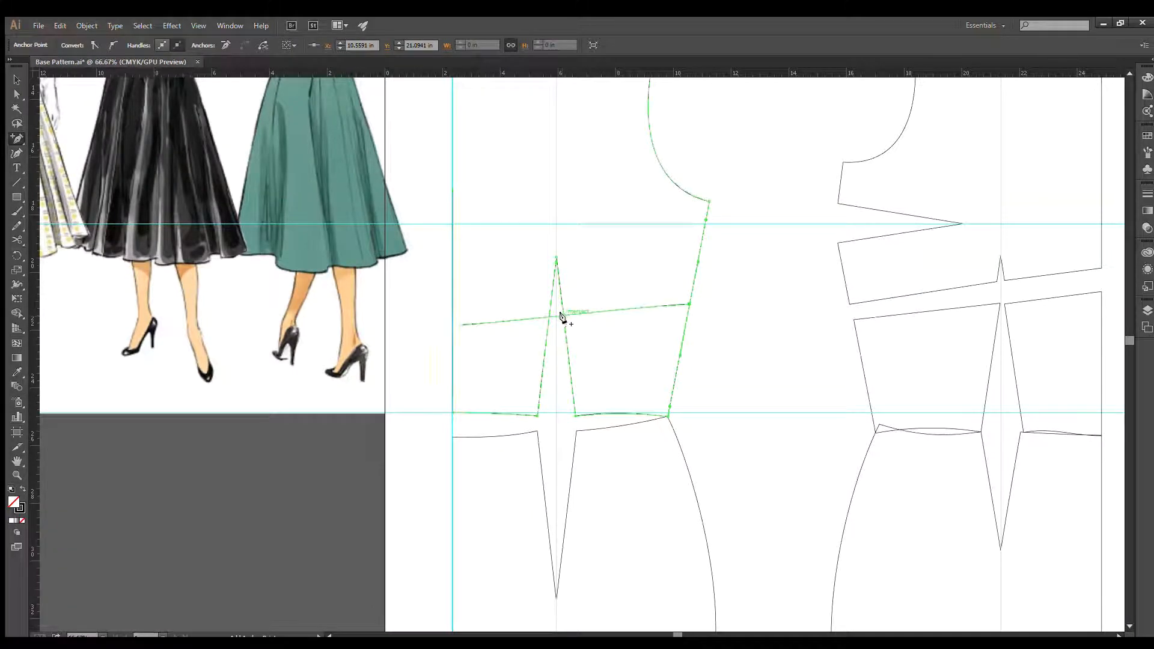
pyautogui.click(562, 316)
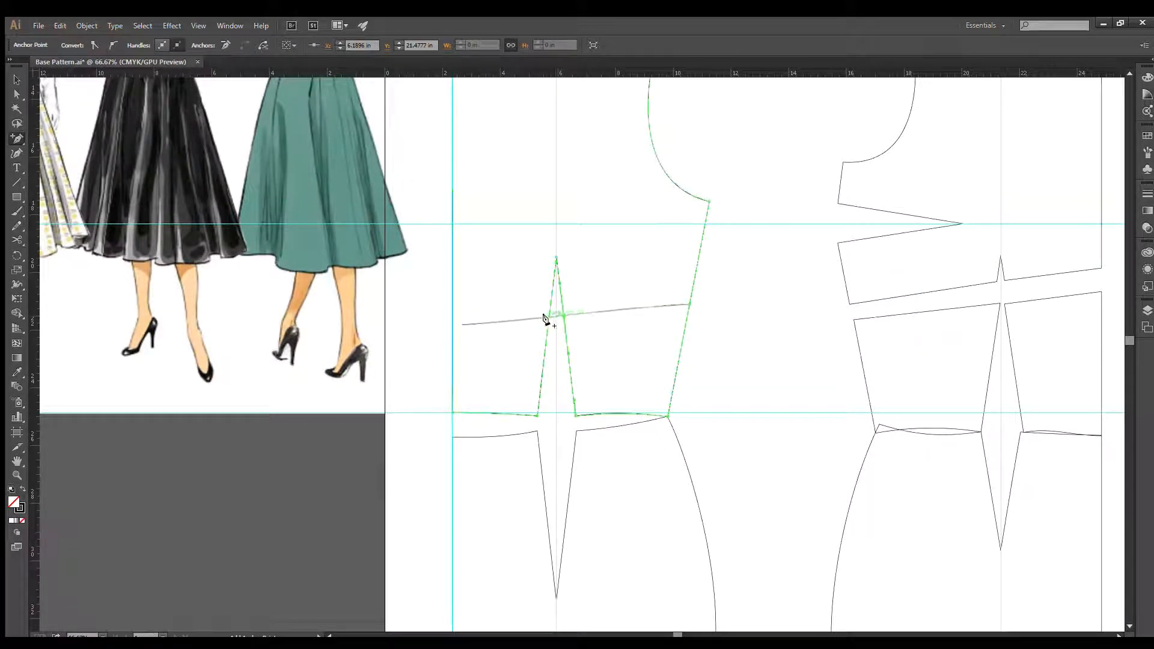
pyautogui.click(452, 324)
# Cut the back bodice outline with the Scissors tool at the midriff points on the side seam, dart legs and centre back
pyautogui.press('v')
pyautogui.click(577, 326)
pyautogui.click(694, 260)
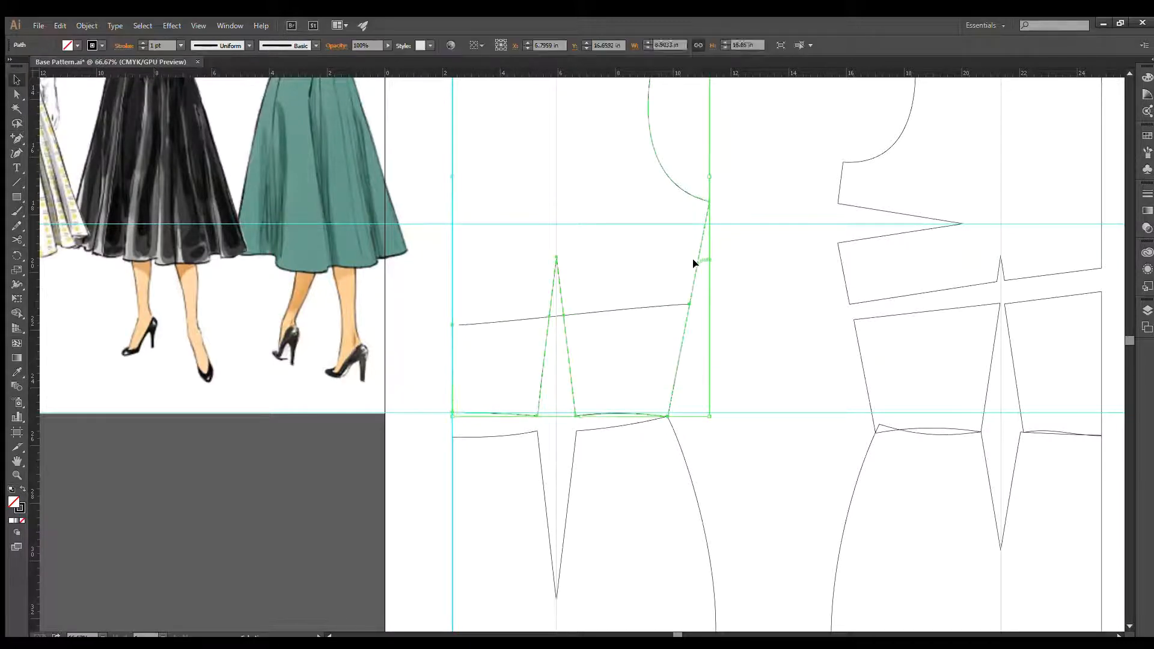
pyautogui.press('c')
pyautogui.click(689, 304)
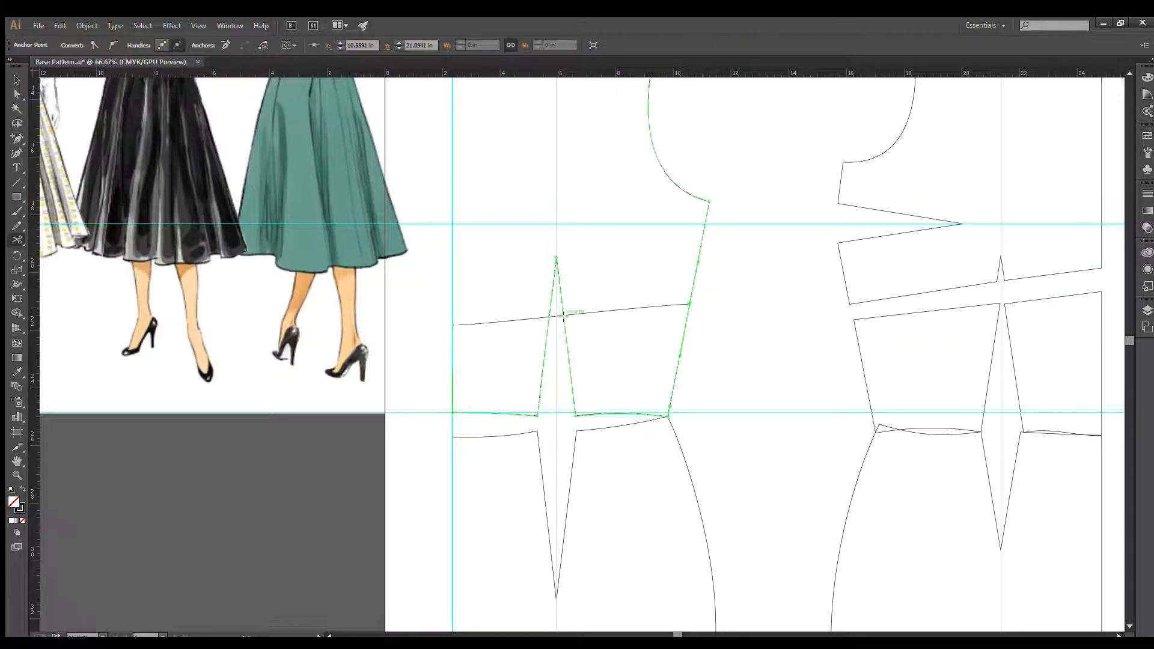
pyautogui.click(452, 325)
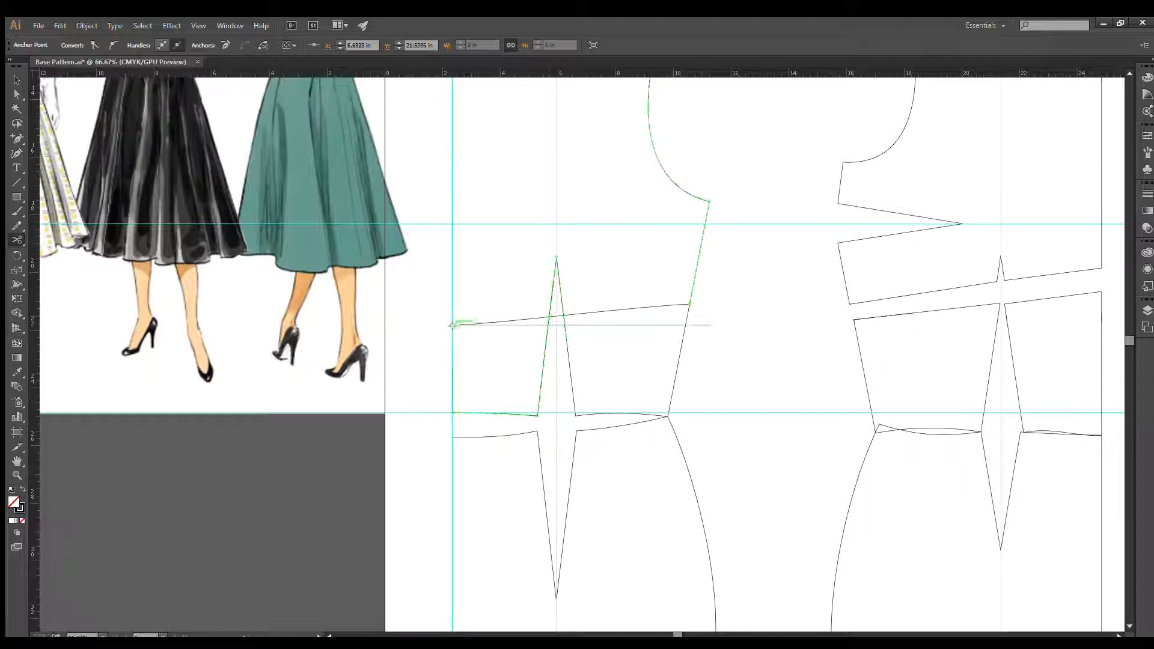
# Delete the slanted midriff line across the back bodice
pyautogui.press('v')
pyautogui.click(510, 336)
pyautogui.click(518, 319)
pyautogui.press('Delete')
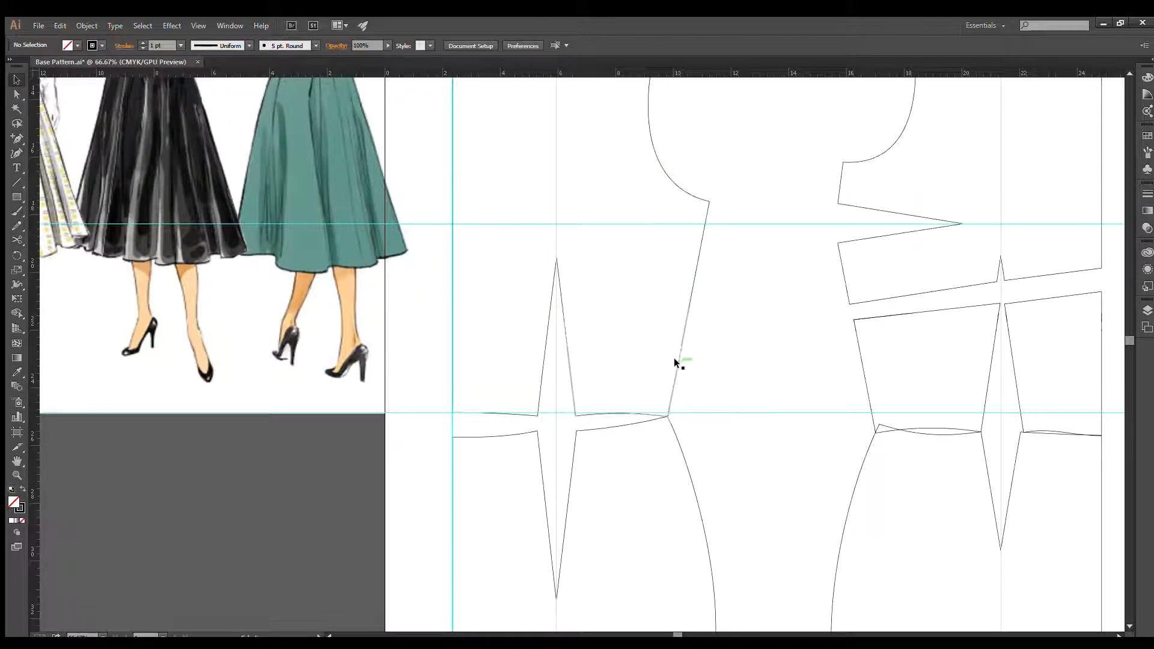
# Move the back side and centre back midriff panels down so their lower corners meet the skirt's waistline
pyautogui.moveTo(572, 379); pyautogui.dragTo(589, 418)
pyautogui.scroll(3, 591, 452)
pyautogui.click(524, 391)
pyautogui.scroll(-2, 529, 390)
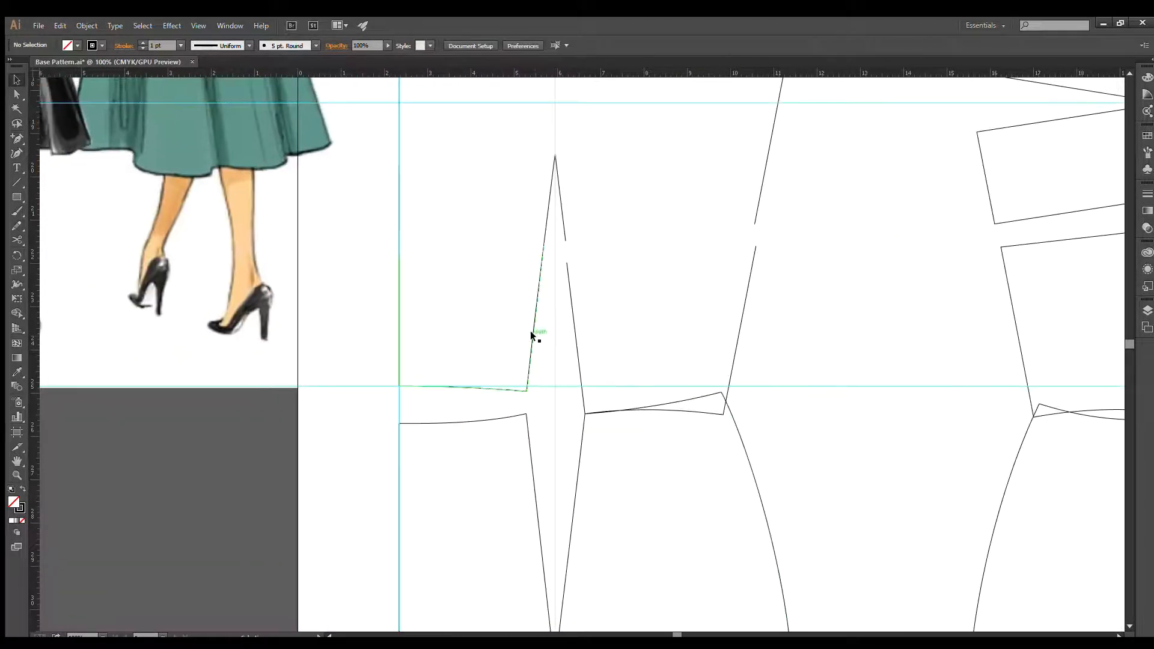
pyautogui.click(533, 333)
pyautogui.scroll(2, 394, 380)
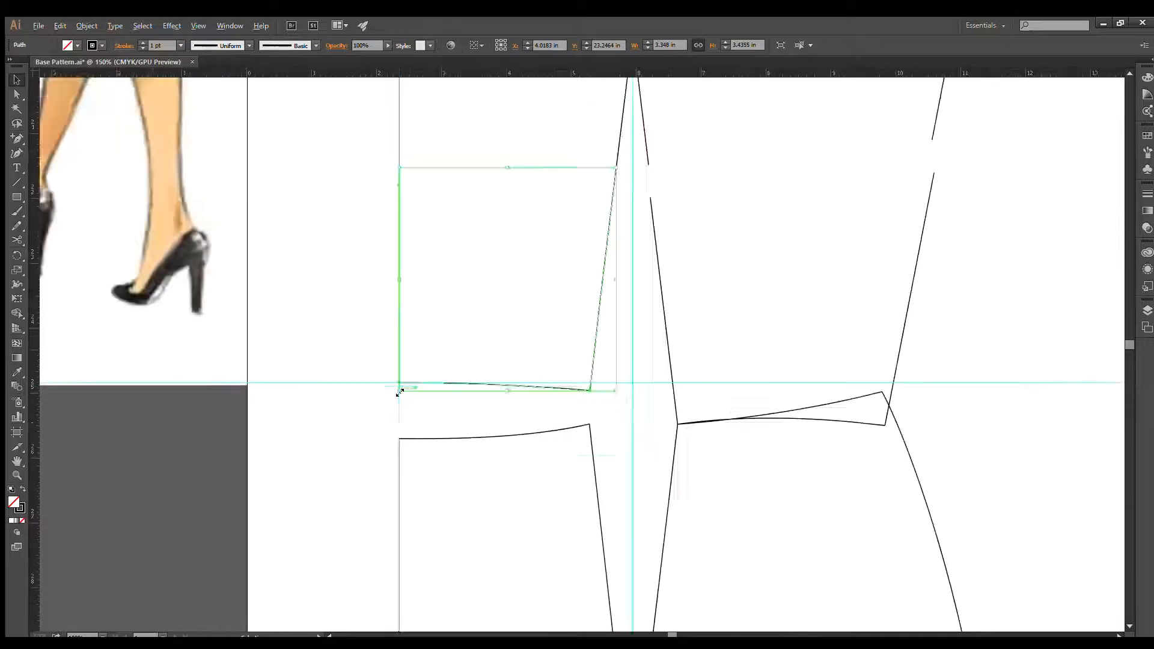
pyautogui.moveTo(394, 379); pyautogui.dragTo(395, 452)
pyautogui.scroll(-1, 658, 499)
pyautogui.scroll(-1, 658, 499)
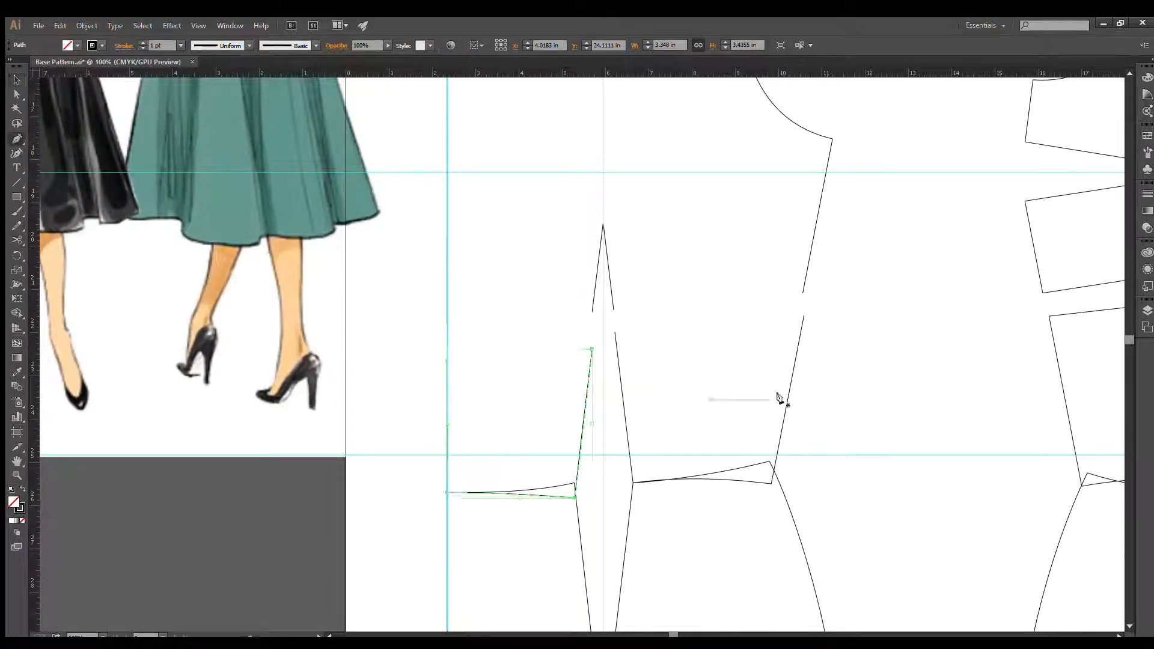
# Close the top edges of the two back midriff panels with straight Pen tool lines
pyautogui.click(591, 348)
pyautogui.click(447, 361)
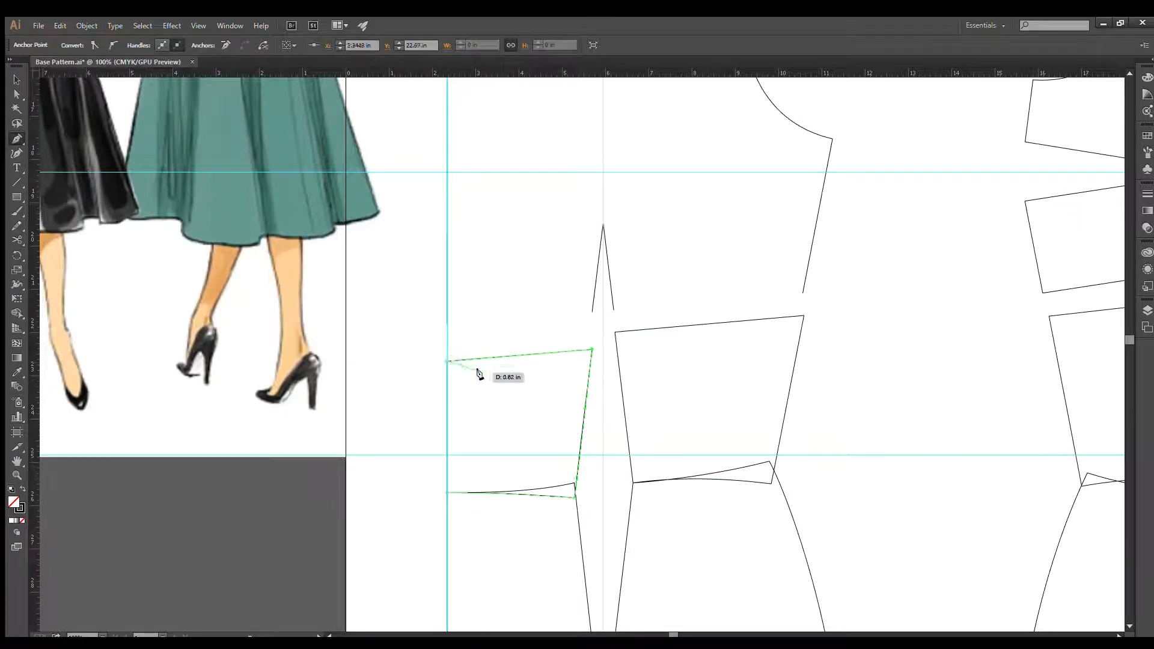
# Undo the last centre back panel pen lines and delete the vertical guide running along the centre back
pyautogui.hotkey('ctrl', 'z')
pyautogui.hotkey('ctrl', 'z')
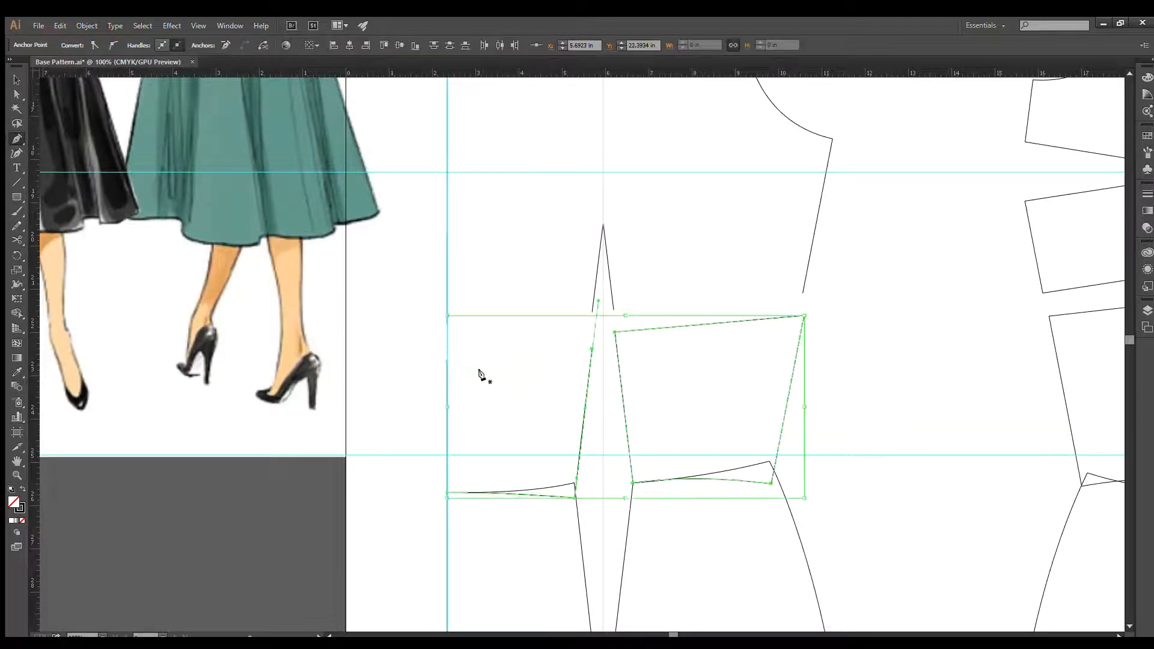
pyautogui.press('v')
pyautogui.click(550, 378)
pyautogui.click(586, 388)
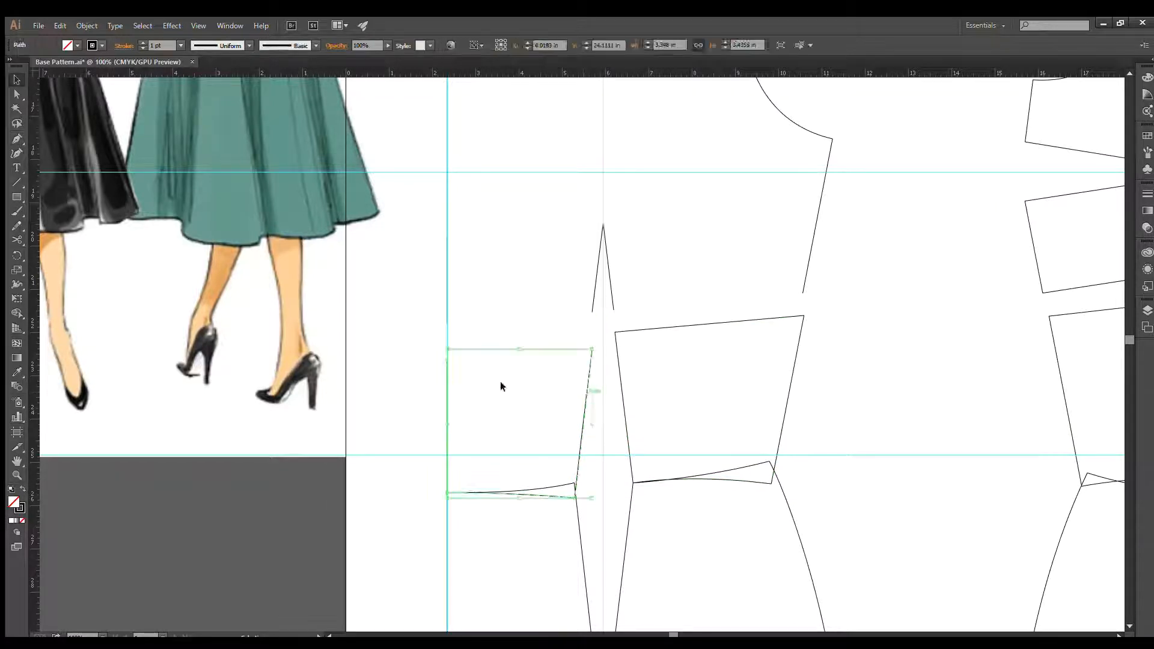
pyautogui.moveTo(458, 331); pyautogui.dragTo(435, 327)
pyautogui.press('Delete')
# Close the top edge of the centre back midriff panel with a straight Pen tool line
pyautogui.press('p')
pyautogui.click(448, 361)
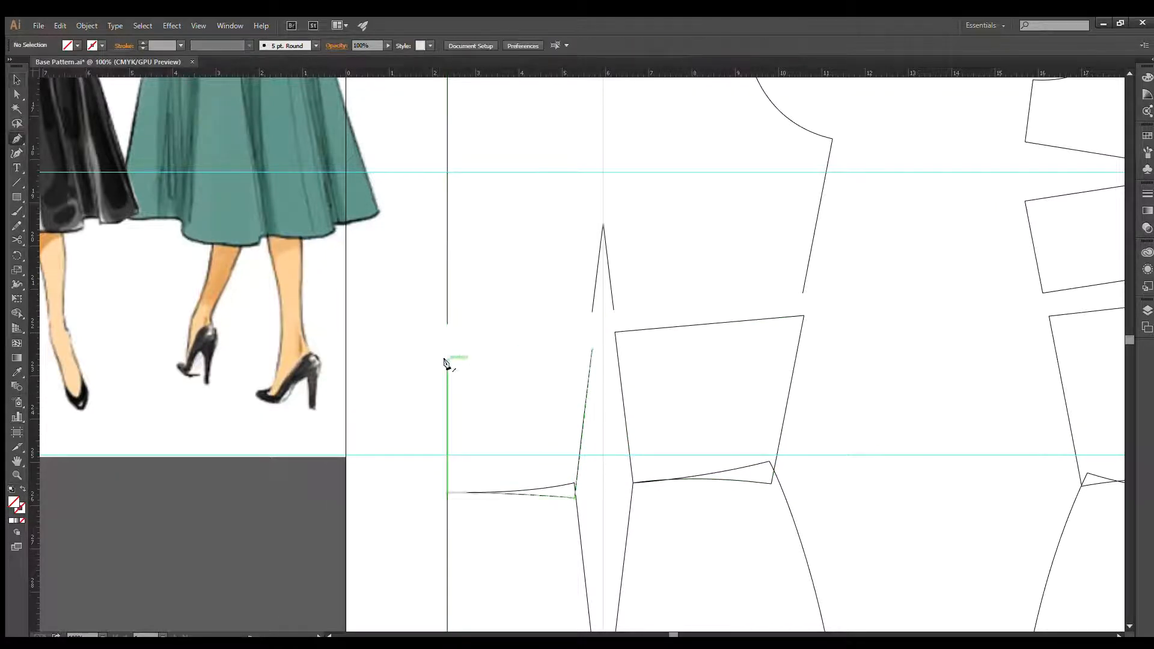
pyautogui.click(592, 349)
pyautogui.click(535, 328)
# Close the upper back bodice's lower edge with Pen tool lines running from centre back through the dart to the side seam
pyautogui.scroll(3, 531, 313)
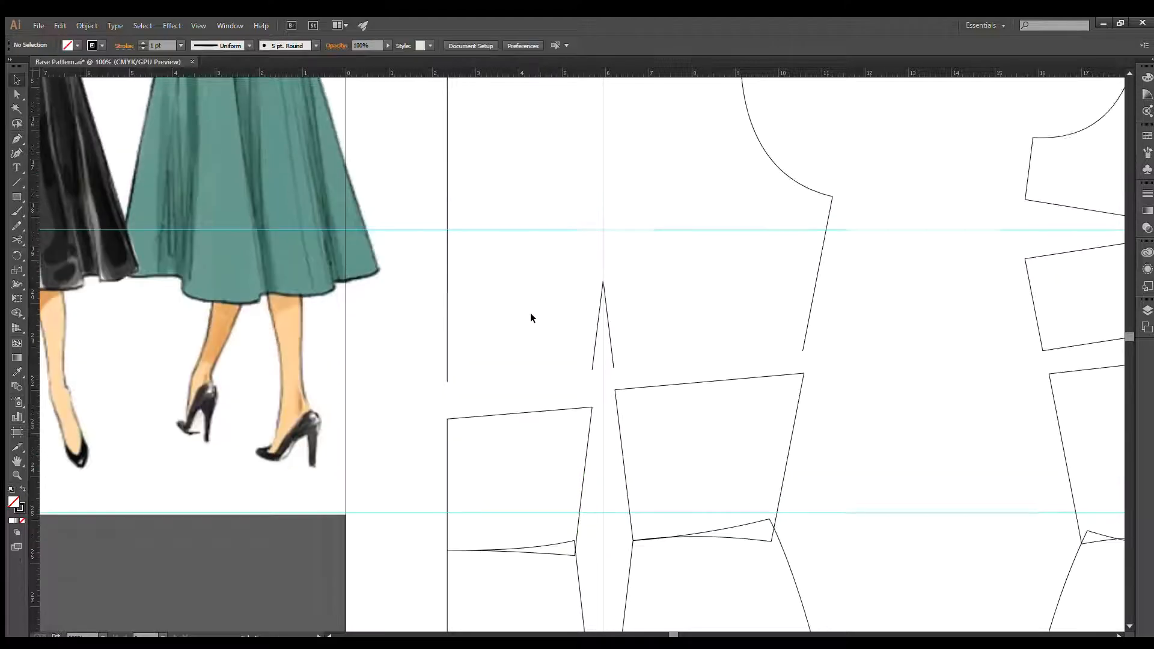
pyautogui.press('p')
pyautogui.click(447, 410)
pyautogui.click(592, 398)
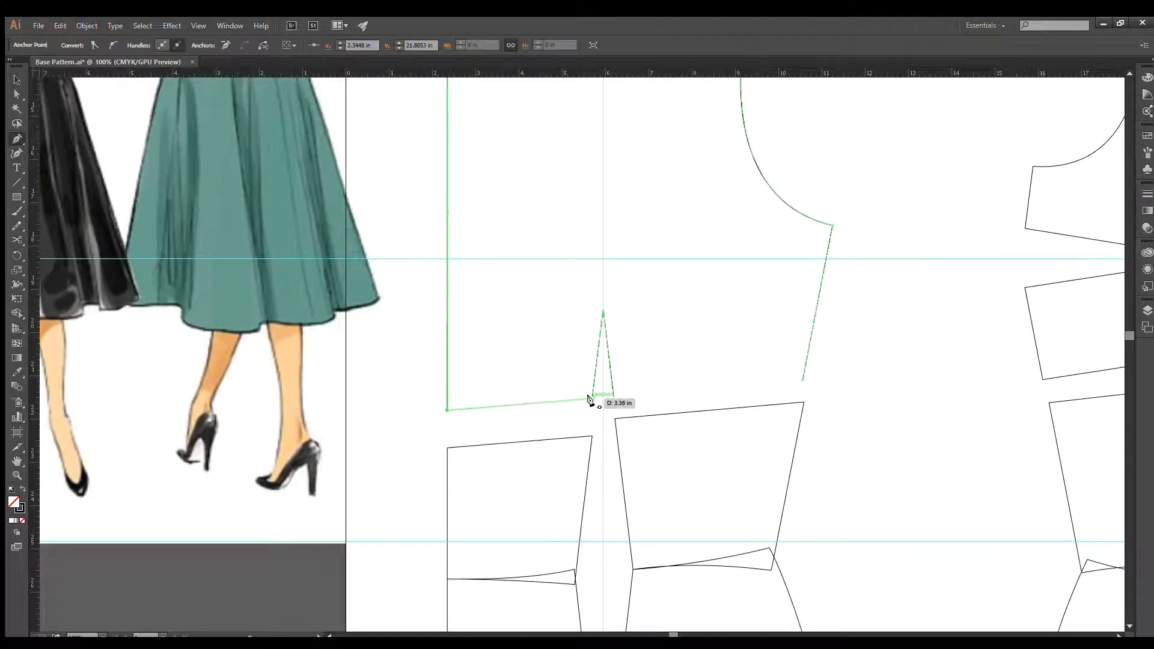
pyautogui.click(603, 311)
pyautogui.click(613, 396)
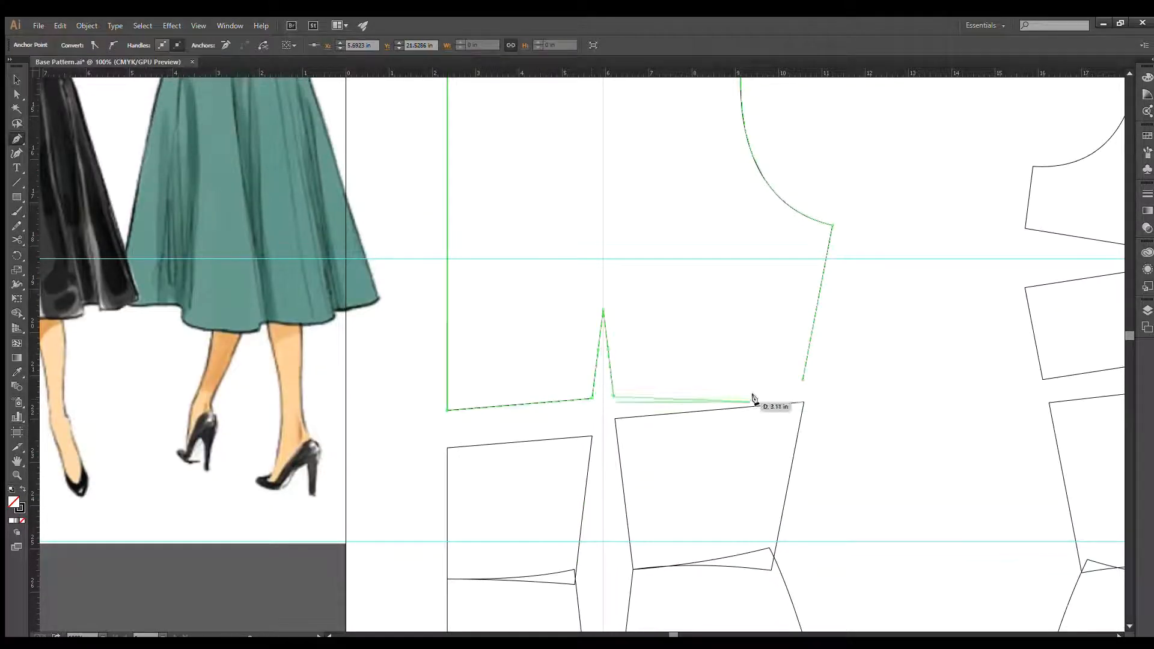
pyautogui.click(804, 379)
pyautogui.hotkey('ctrl', 'shift', 'a')
# Move the centre back midriff panel's lower dart corner up to meet the skirt's dart corner at the waistline
pyautogui.hotkey('ctrl', '-')
pyautogui.hotkey('ctrl', '-')
pyautogui.moveTo(846, 399); pyautogui.dragTo(756, 440)
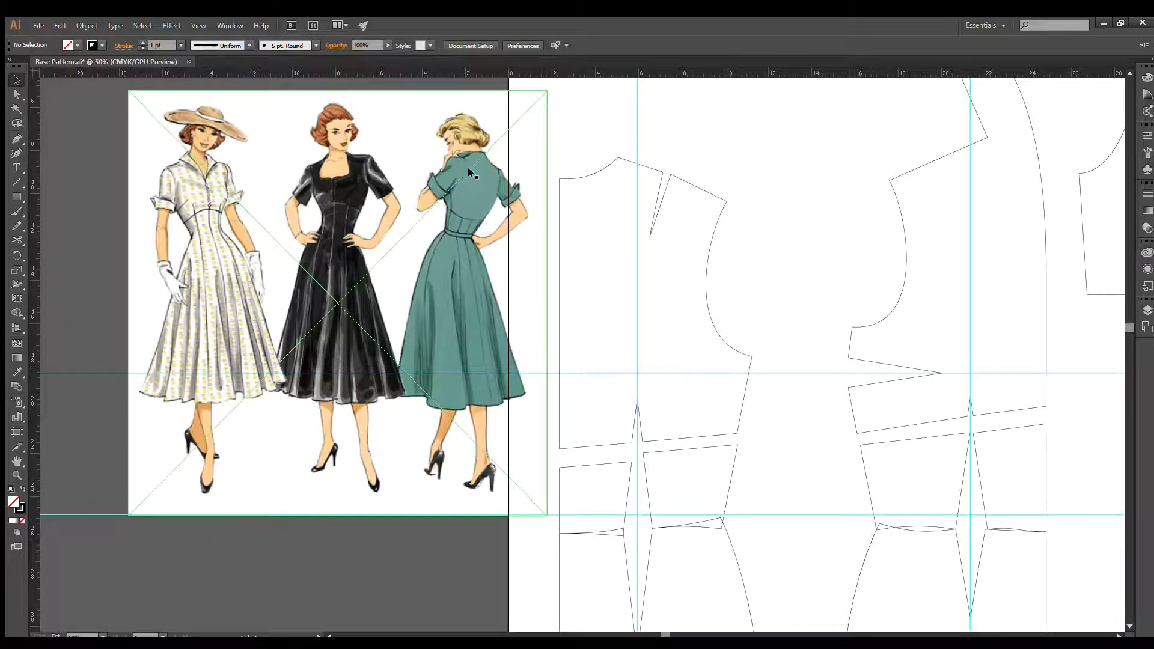
pyautogui.scroll(-2, 761, 276)
pyautogui.moveTo(767, 271); pyautogui.dragTo(644, 217)
pyautogui.scroll(2, 641, 270)
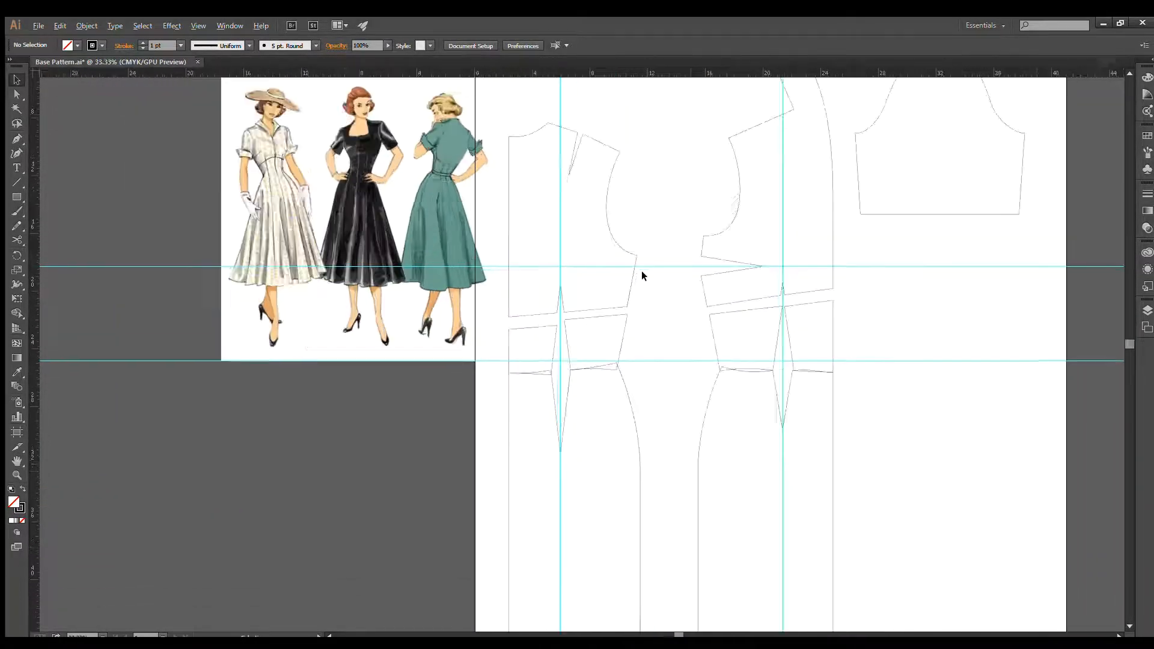
pyautogui.scroll(1, 526, 365)
pyautogui.moveTo(525, 365); pyautogui.dragTo(555, 355)
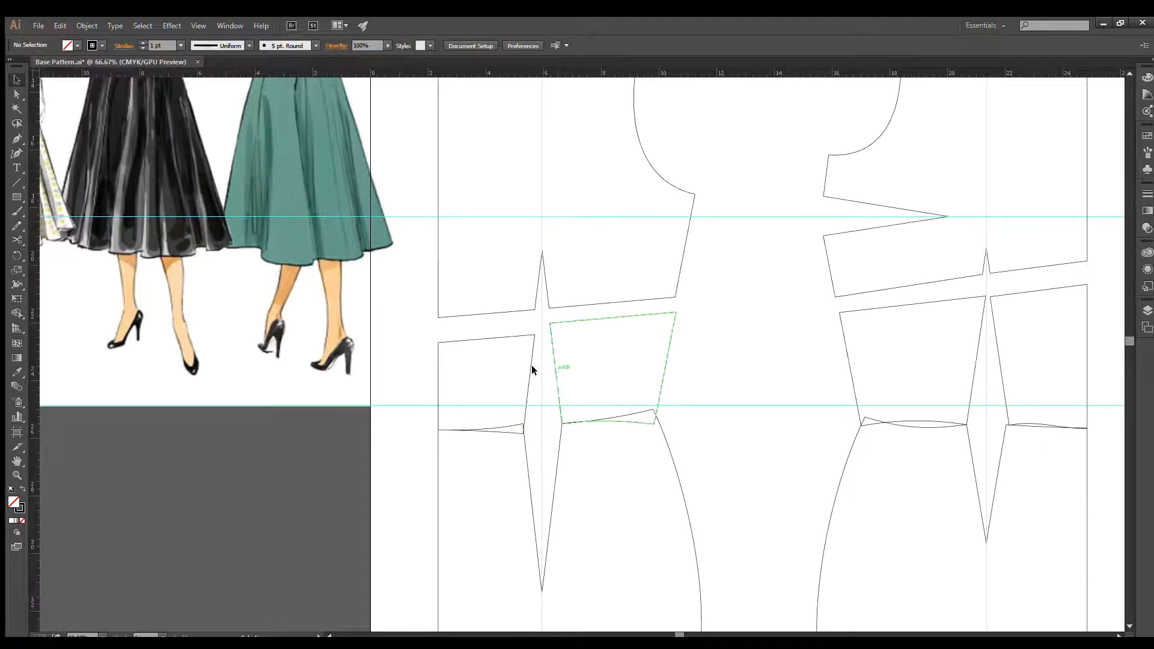
pyautogui.press('a')
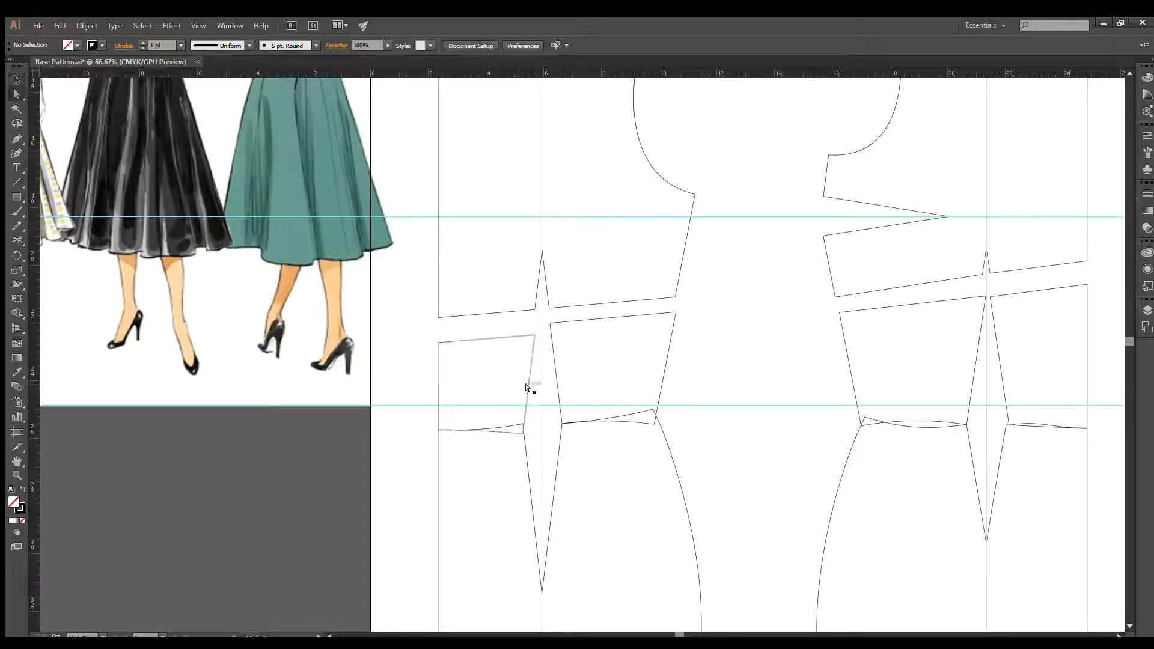
pyautogui.click(527, 386)
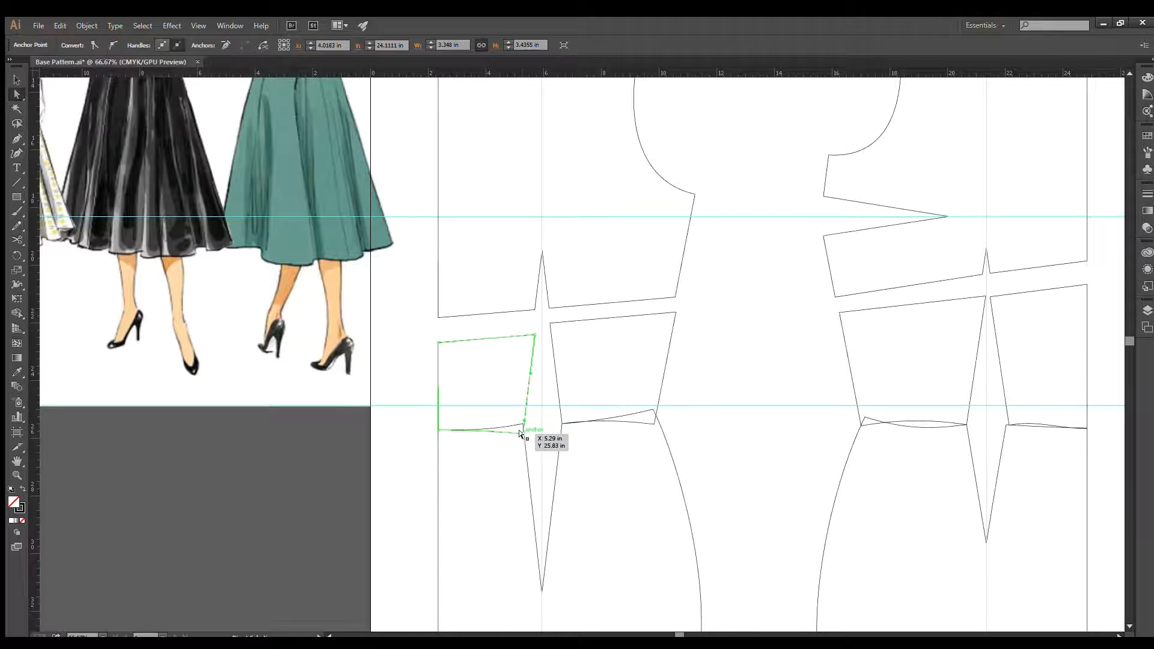
pyautogui.moveTo(521, 433); pyautogui.dragTo(521, 424)
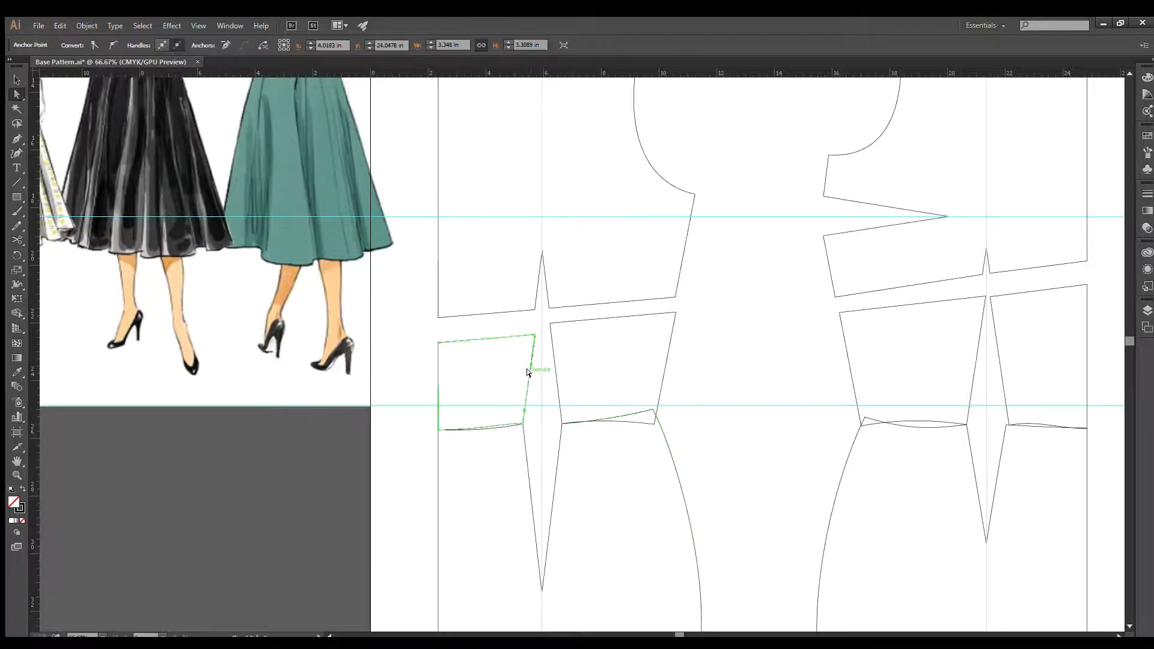
pyautogui.click(580, 376)
# Place a blue copy of the centre back dart leg at the back side panel's lower dart point and rotate it along that panel's dart edge
pyautogui.moveTo(581, 339); pyautogui.dragTo(568, 386)
pyautogui.press('v')
pyautogui.scroll(3, 535, 444)
pyautogui.moveTo(629, 360)
pyautogui.mouseDown()
pyautogui.moveTo(622, 351)
pyautogui.moveTo(624, 376)
pyautogui.mouseUp()
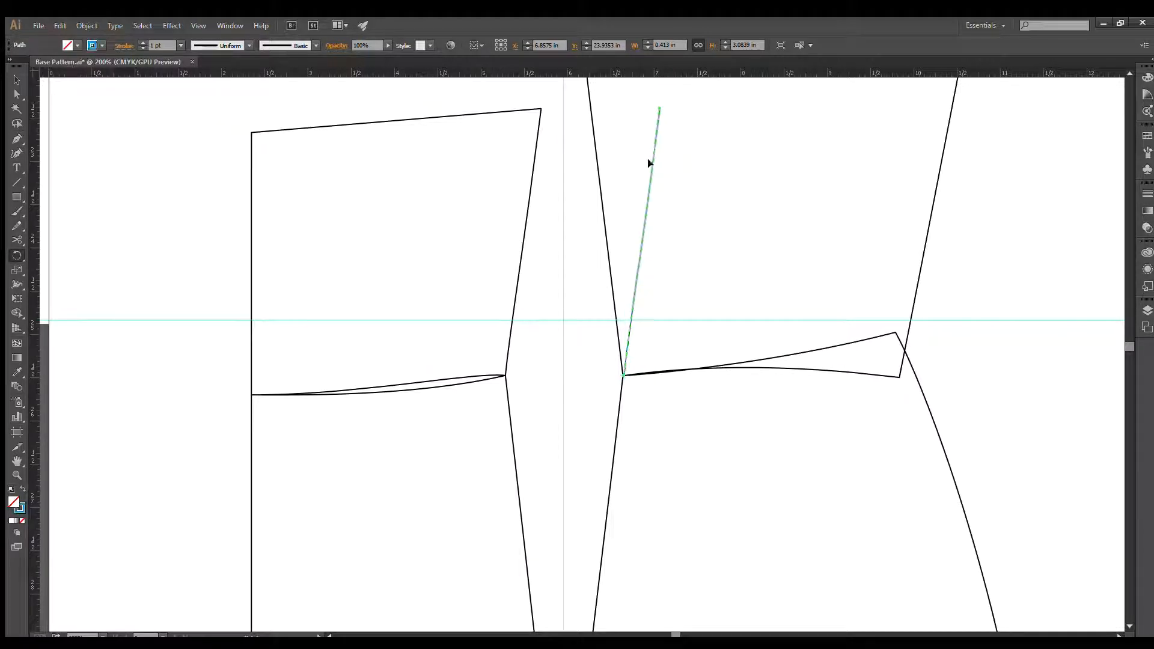
pyautogui.moveTo(660, 108); pyautogui.dragTo(591, 107)
pyautogui.hotkey('ctrl', 'z')
pyautogui.click(624, 376)
pyautogui.scroll(3, 608, 175)
pyautogui.scroll(1, 609, 175)
# Move the back side panel's upper dart corner down to the blue reference line's end, and remove the reference line
pyautogui.press('a')
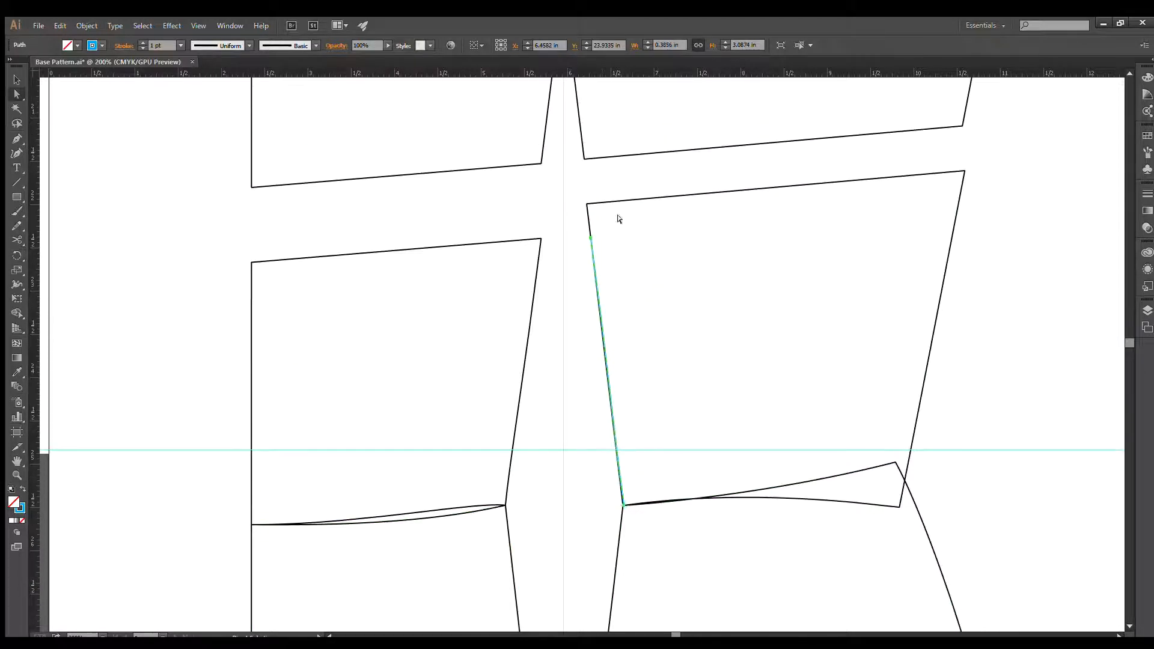
pyautogui.click(587, 204)
pyautogui.scroll(-1, 728, 270)
pyautogui.moveTo(728, 270); pyautogui.dragTo(632, 259)
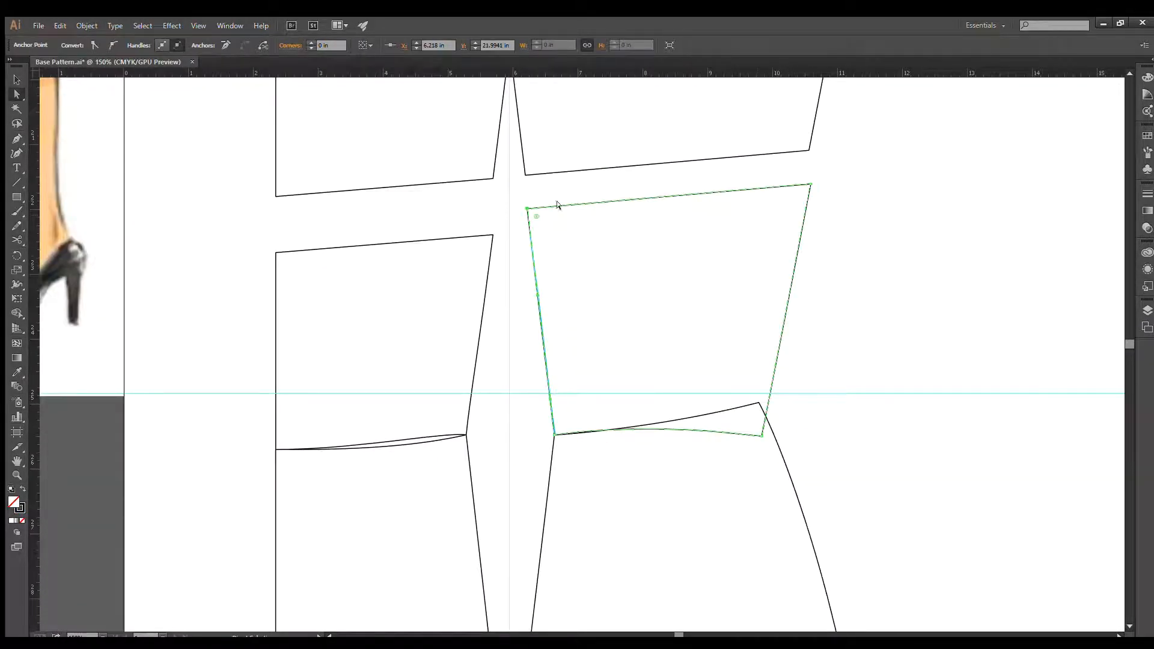
pyautogui.scroll(2, 520, 230)
pyautogui.moveTo(532, 184); pyautogui.dragTo(533, 235)
pyautogui.scroll(-2, 600, 275)
pyautogui.click(600, 275)
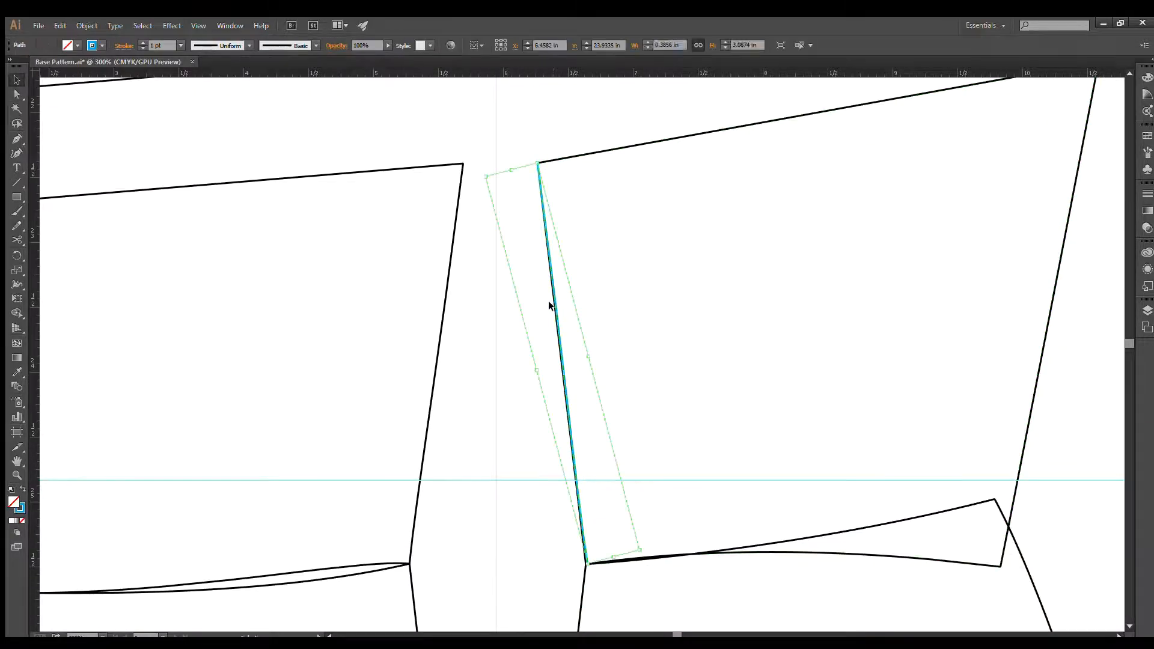
pyautogui.scroll(-4, 746, 329)
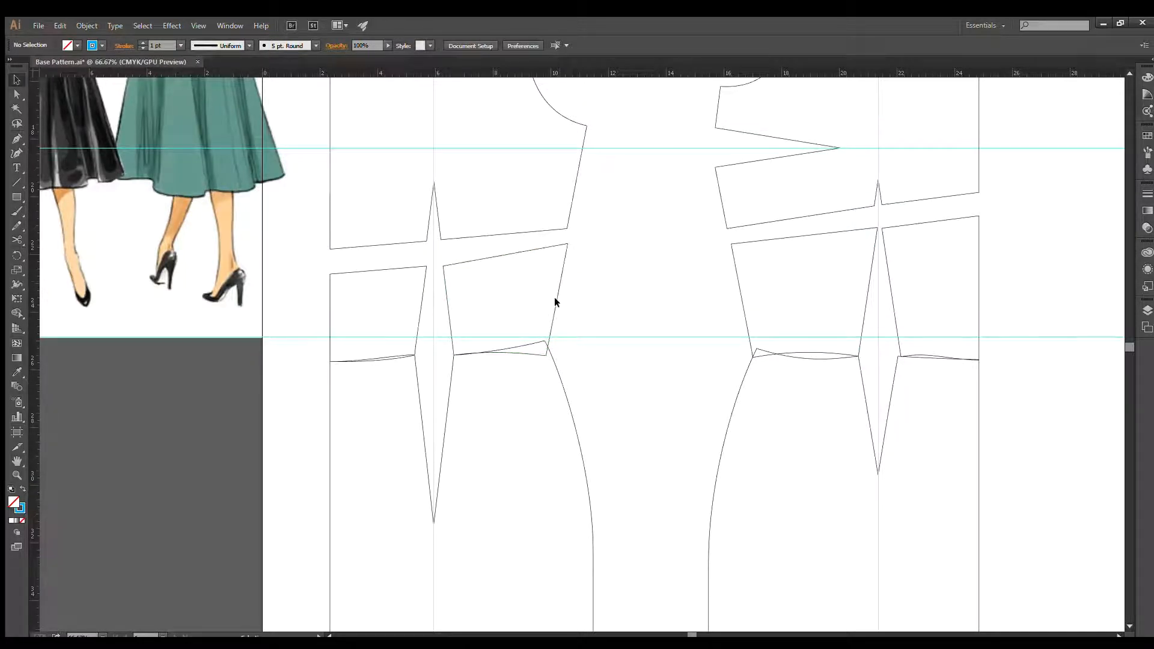
# Add anchor points where the back side panel and skirt side seams cross, and remove both original side corner points
pyautogui.scroll(2, 544, 343)
pyautogui.click(541, 356)
pyautogui.press('+')
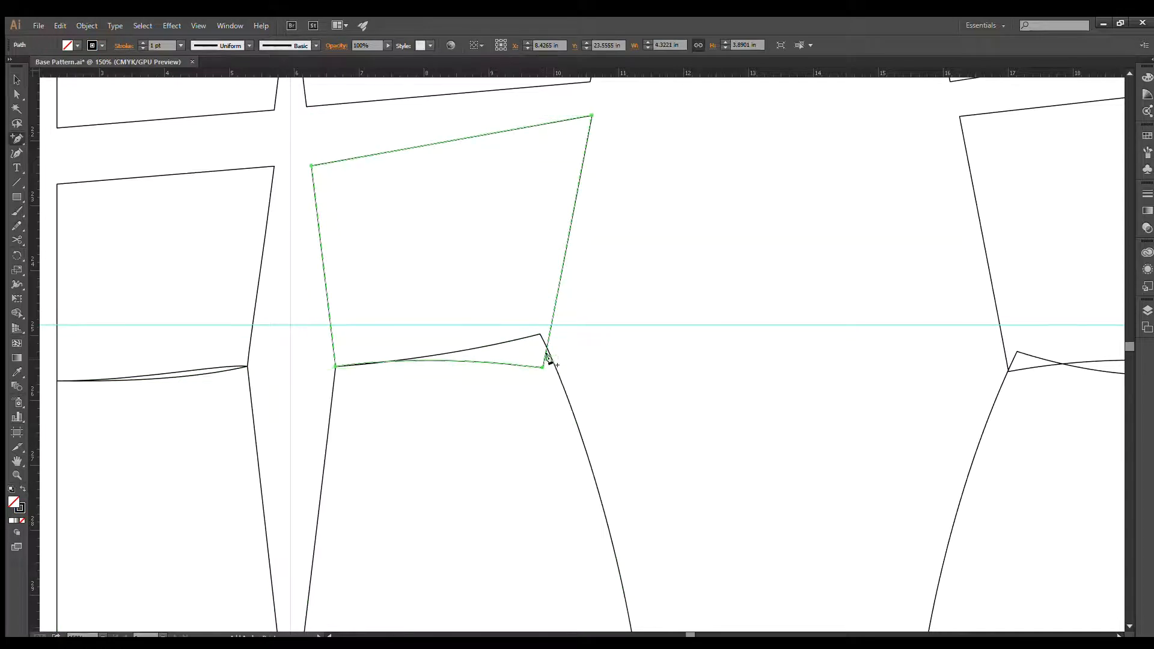
pyautogui.click(546, 353)
pyautogui.click(549, 357)
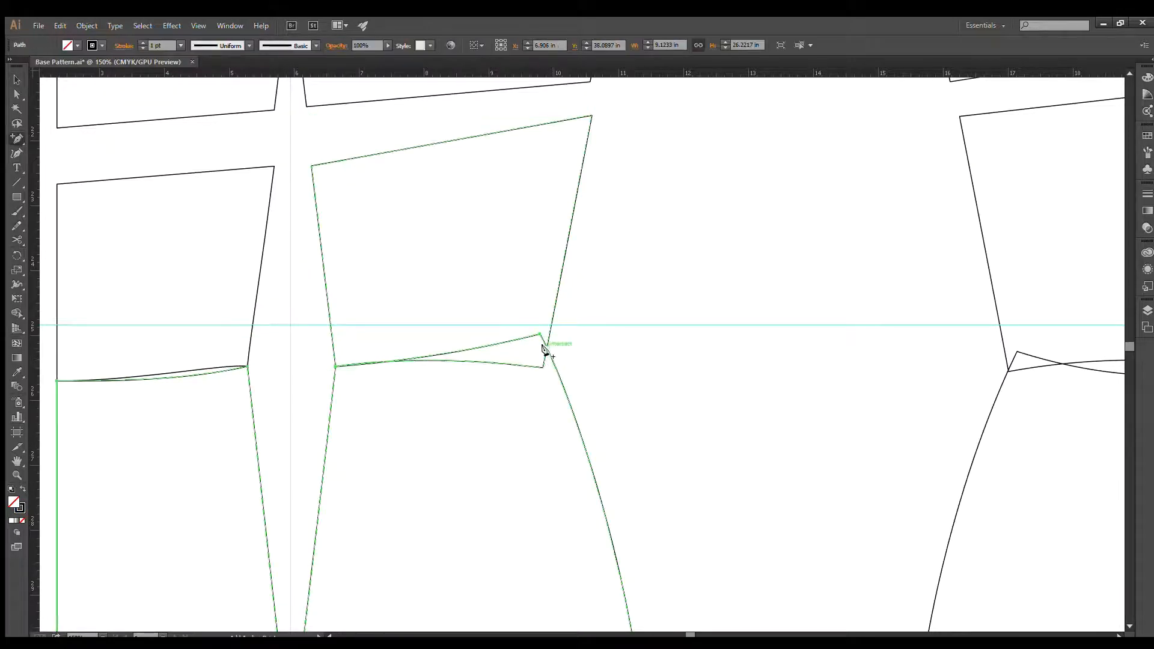
pyautogui.press('-')
pyautogui.click(542, 367)
pyautogui.click(539, 335)
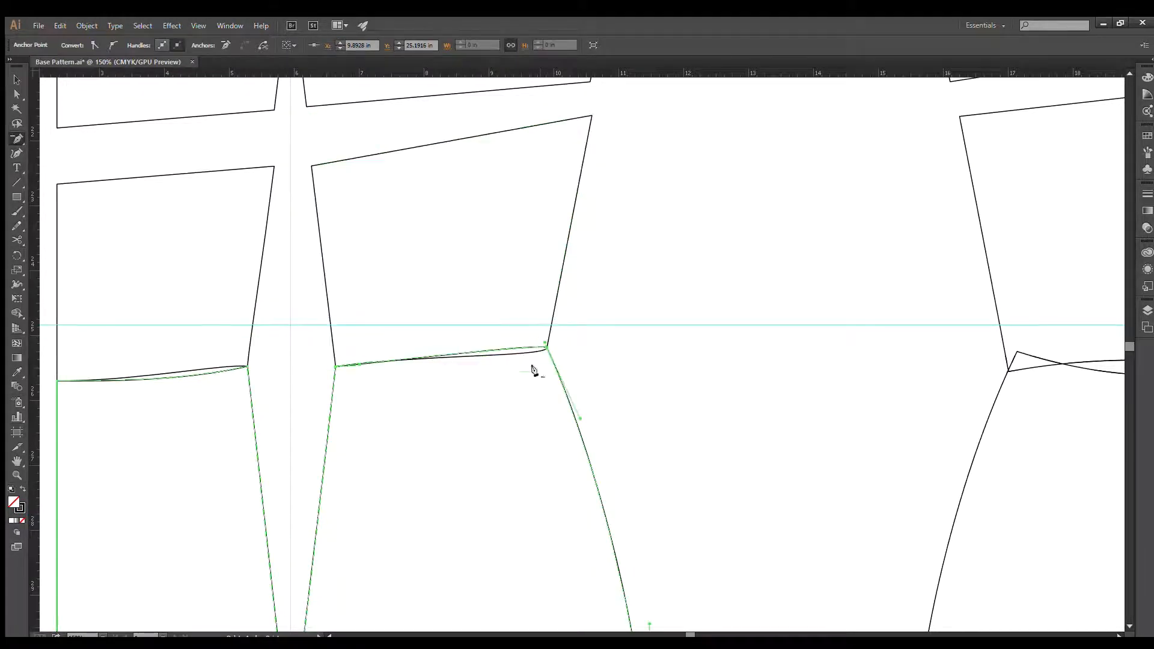
# Delete the waist curves between the back side panel and skirt, and join their side seam endpoints
pyautogui.press('a')
pyautogui.moveTo(511, 376); pyautogui.dragTo(548, 356)
pyautogui.press('Delete')
pyautogui.click(508, 346)
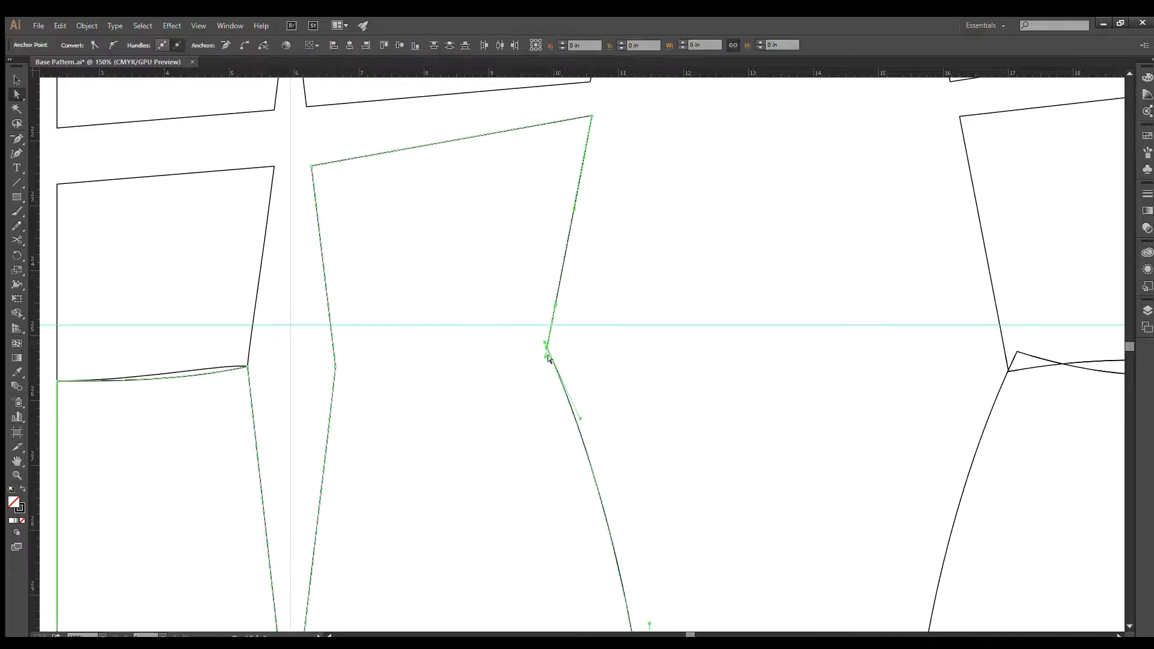
pyautogui.click(244, 46)
pyautogui.click(703, 425)
# Add an anchor point to the front skirt outline where it meets the front side panel's lower side corner
pyautogui.moveTo(858, 408); pyautogui.dragTo(491, 393)
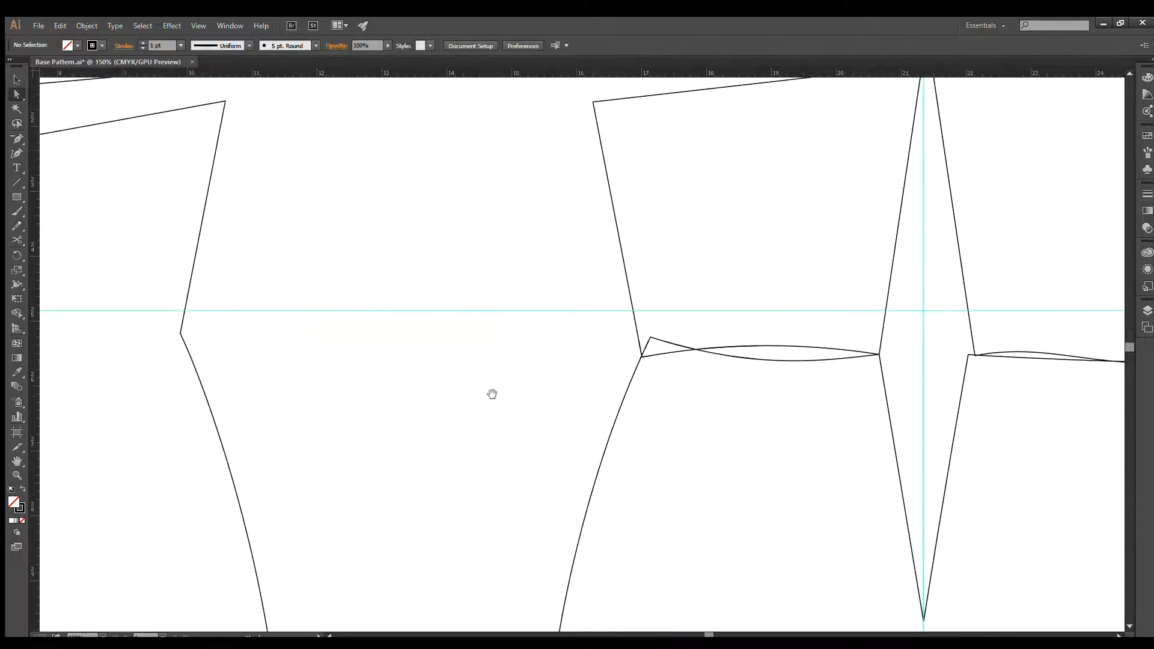
pyautogui.click(702, 351)
pyautogui.press('+')
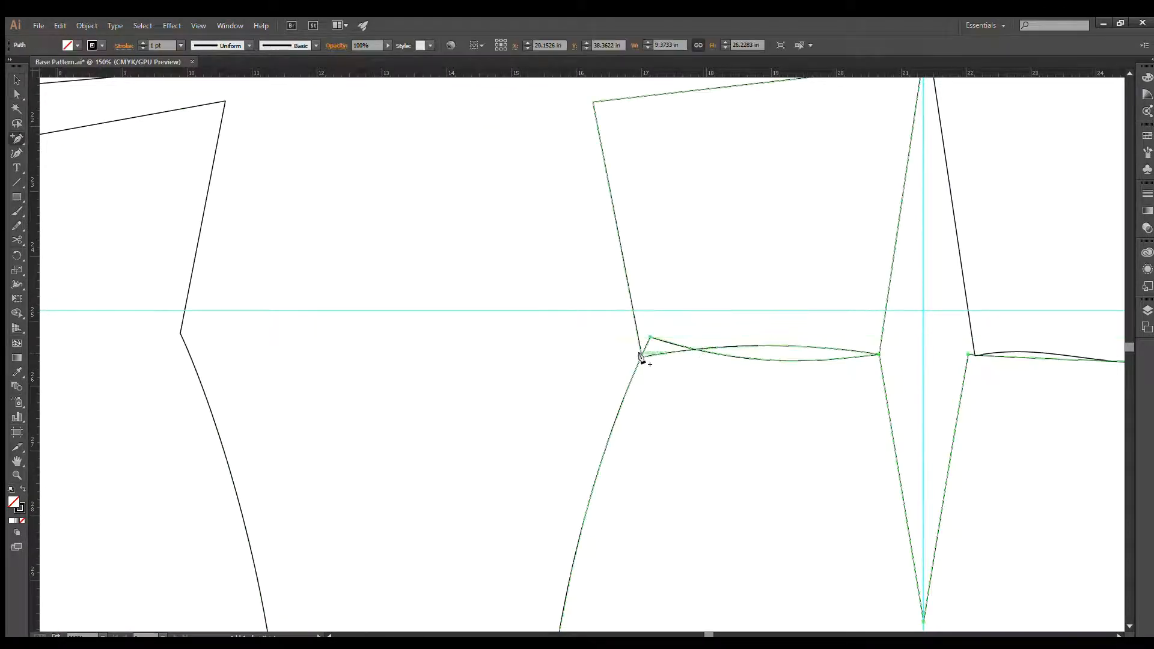
pyautogui.click(642, 356)
pyautogui.press('v')
pyautogui.click(776, 395)
# Delete the overlapping waist curves between the front side panel and skirt, along with the skirt's leftover side corner
pyautogui.press('a')
pyautogui.moveTo(782, 394); pyautogui.dragTo(728, 319)
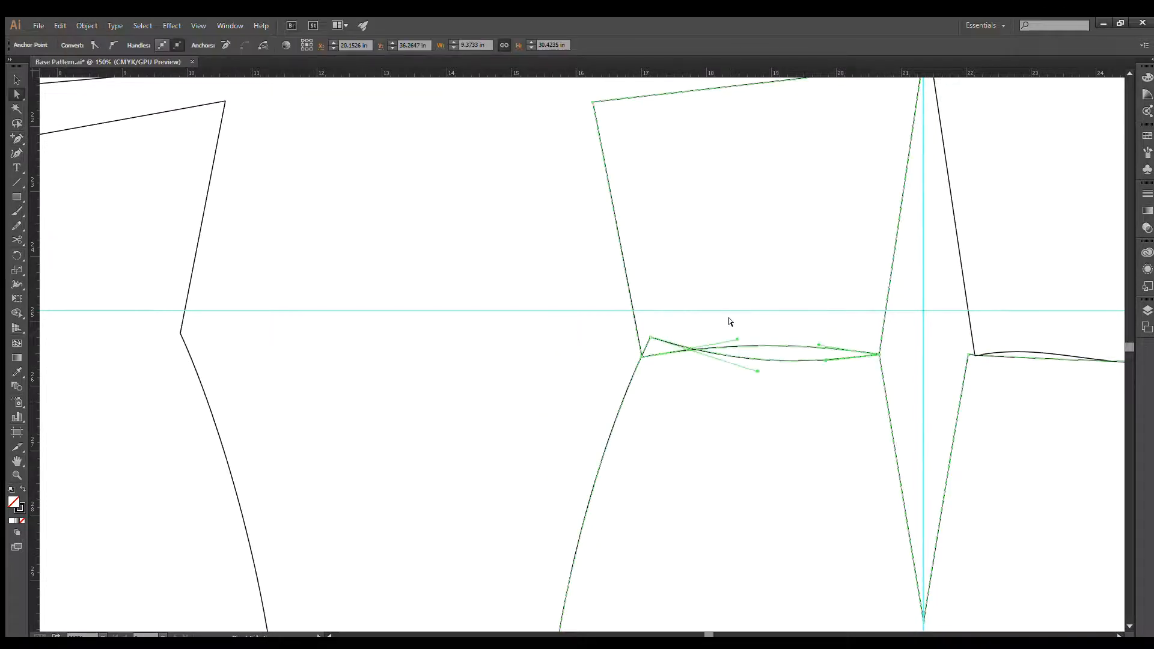
pyautogui.press('Delete')
pyautogui.click(682, 370)
pyautogui.click(651, 336)
pyautogui.press('Delete')
pyautogui.click(653, 362)
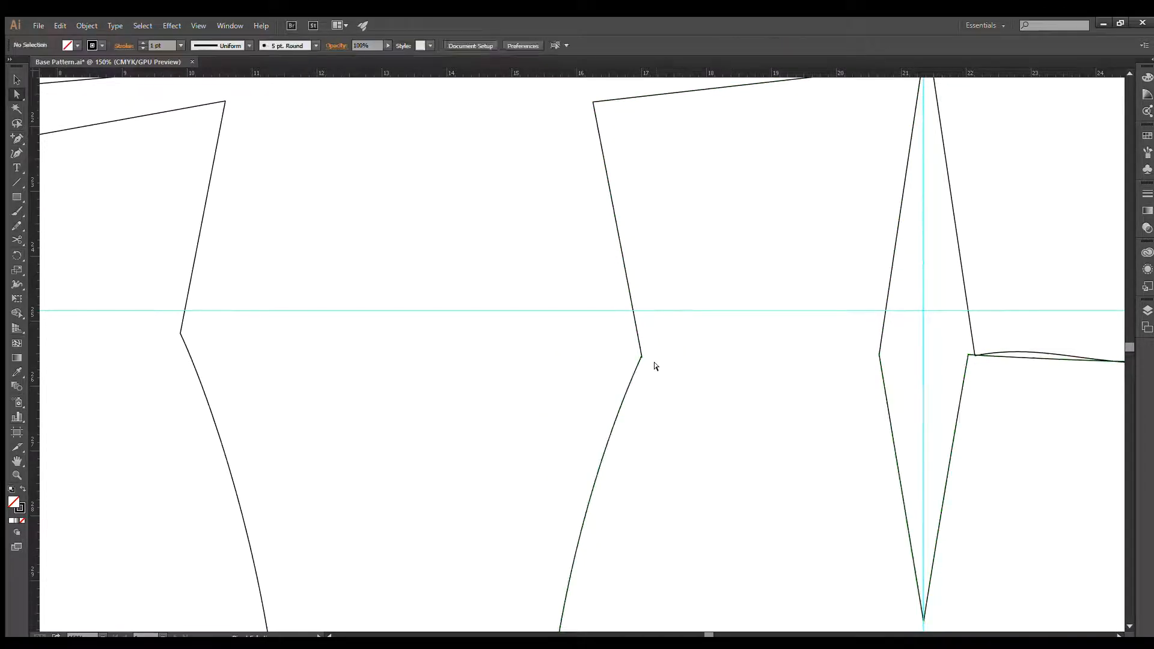
# Join the front side panel and front skirt endpoints at the side seam's waist point
pyautogui.moveTo(653, 362); pyautogui.dragTo(629, 338)
pyautogui.scroll(4, 629, 377)
pyautogui.click(626, 377)
pyautogui.click(677, 292)
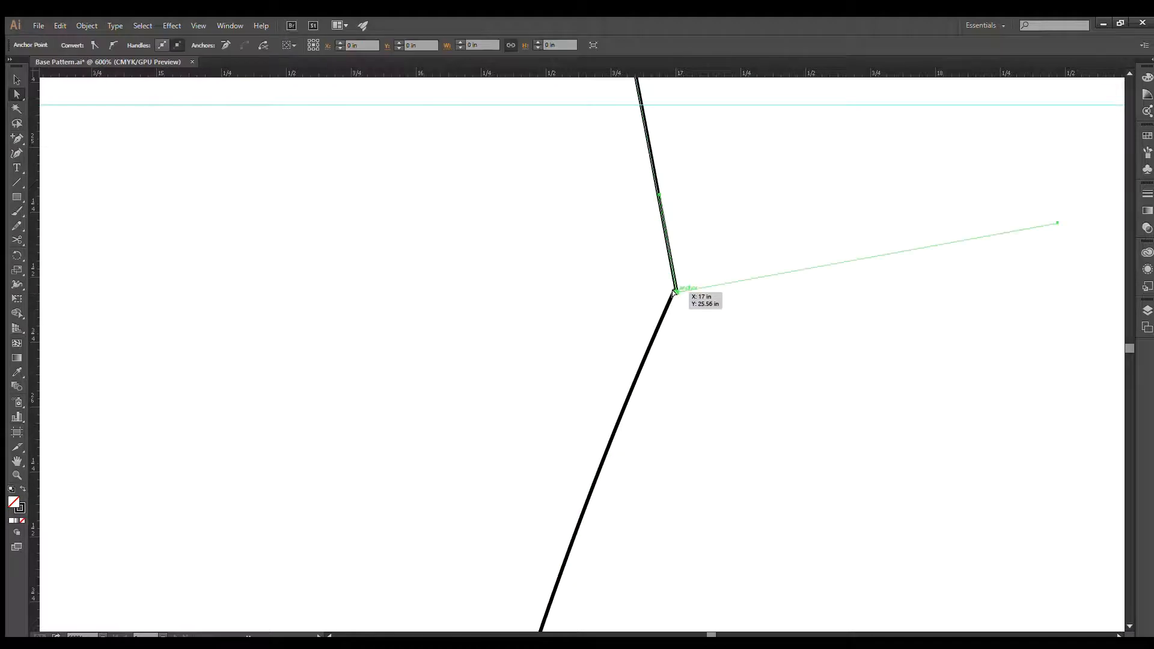
pyautogui.moveTo(677, 293); pyautogui.dragTo(656, 274)
pyautogui.click(245, 46)
# Copy the back midriff side seam segment and paste it between the back and front patterns
pyautogui.scroll(-4, 368, 199)
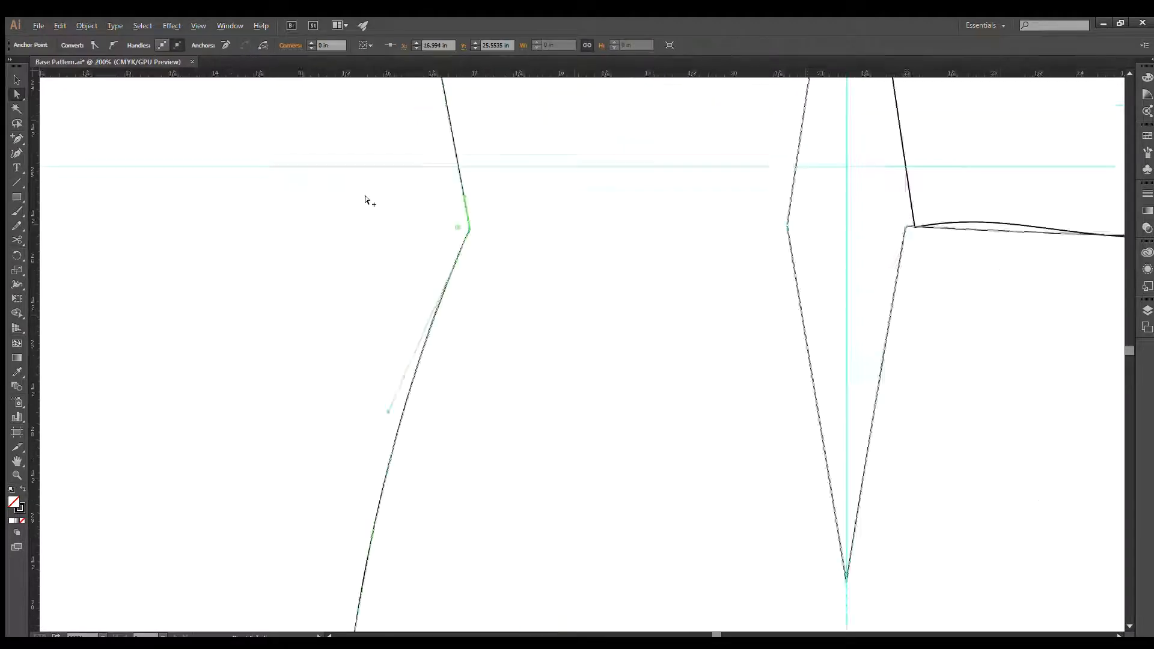
pyautogui.moveTo(403, 220); pyautogui.dragTo(565, 283)
pyautogui.scroll(-2, 564, 283)
pyautogui.moveTo(487, 233); pyautogui.dragTo(564, 266)
pyautogui.click(564, 266)
pyautogui.click(467, 237)
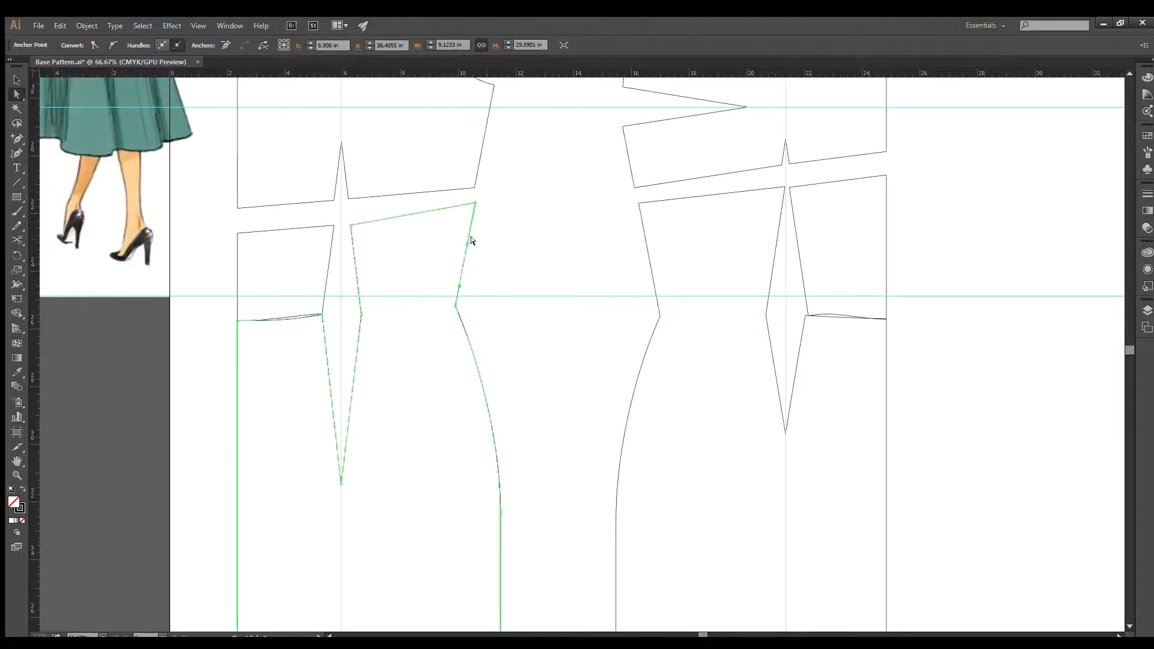
pyautogui.hotkey('ctrl', 'c')
pyautogui.hotkey('ctrl', 'v')
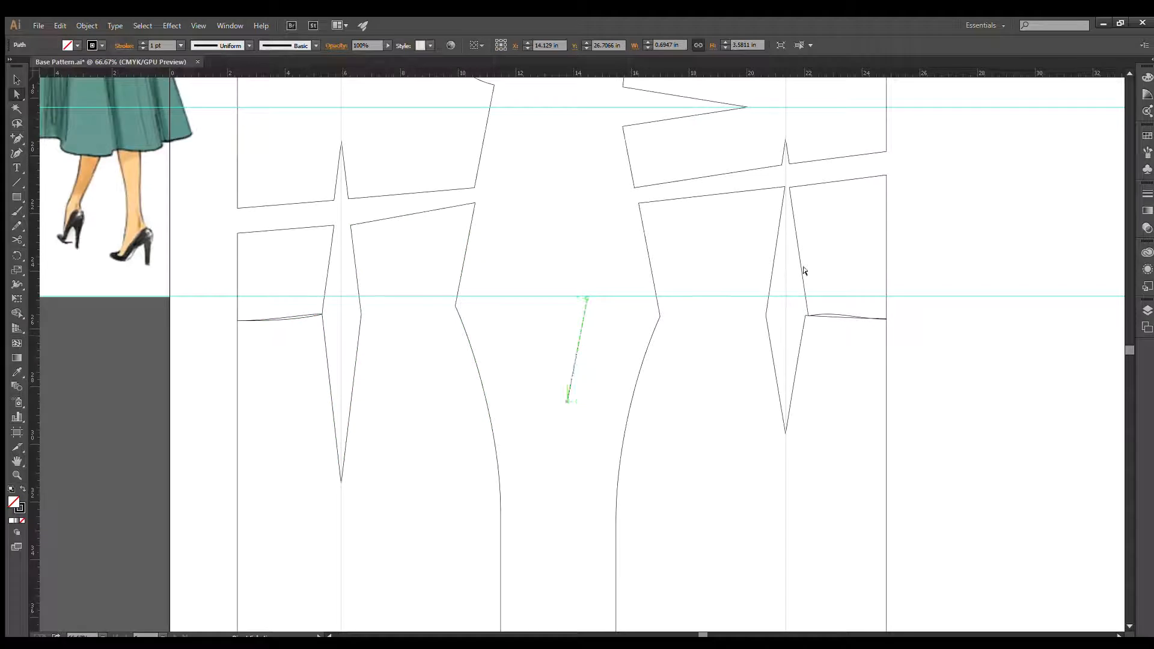
pyautogui.click(648, 253)
pyautogui.hotkey('ctrl', 'c')
pyautogui.hotkey('ctrl', 'v')
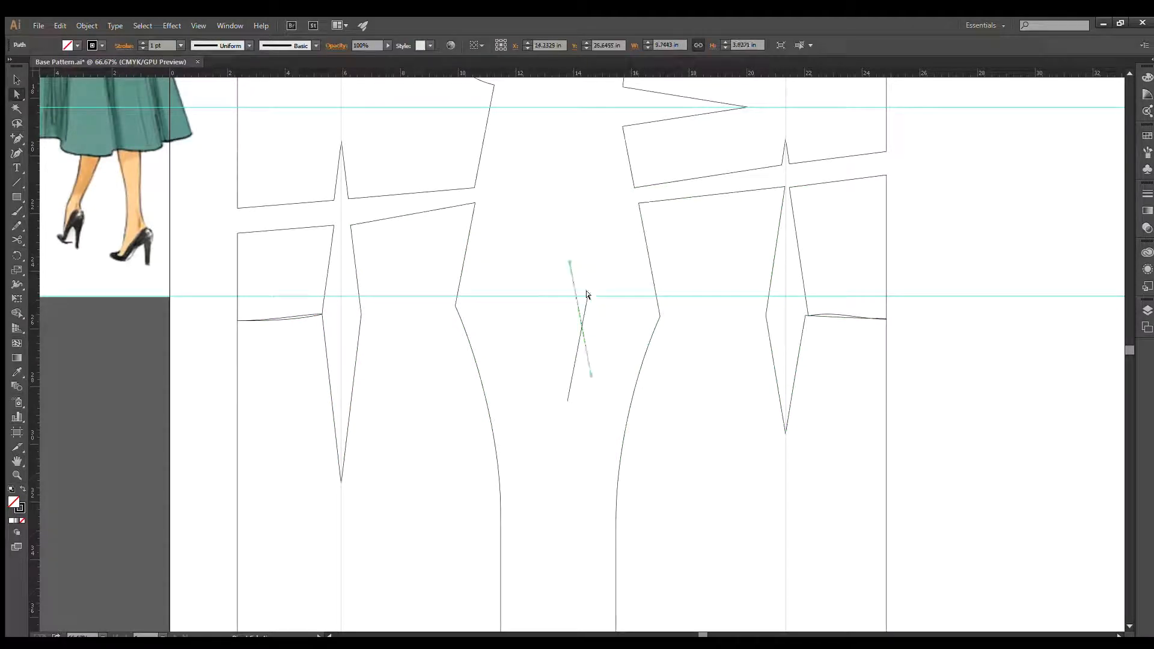
pyautogui.press('Delete')
# Move the copied back seam line to the front side seam's waist point and rotate it along the front midriff side seam
pyautogui.click(578, 339)
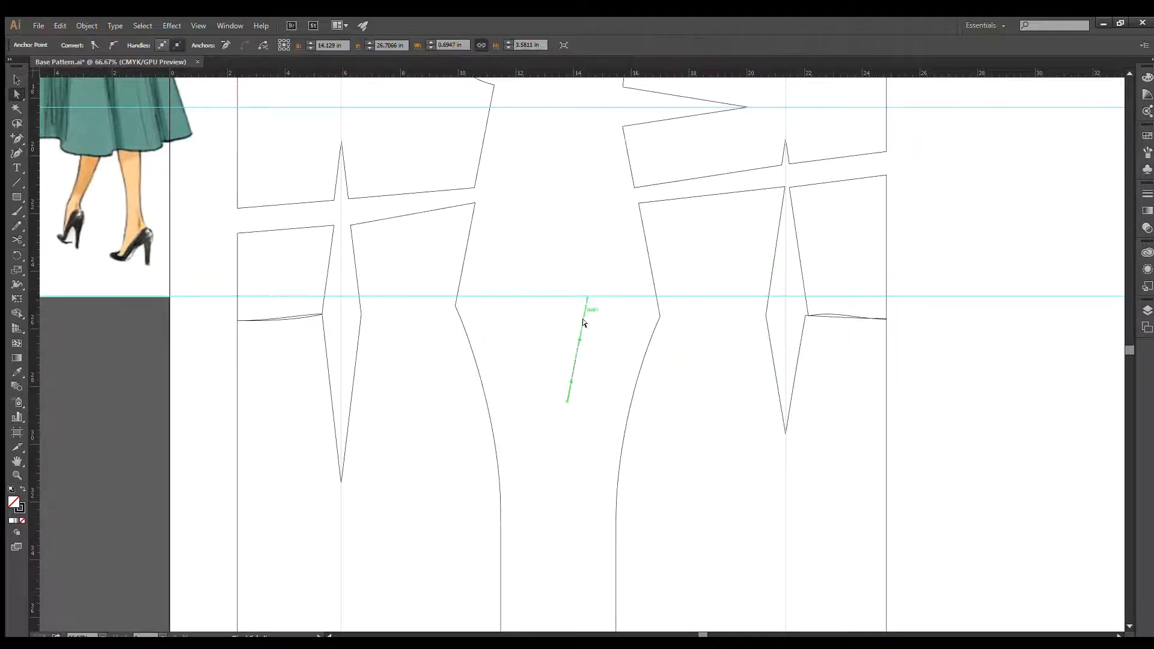
pyautogui.press('v')
pyautogui.moveTo(571, 355); pyautogui.dragTo(665, 270)
pyautogui.press('r')
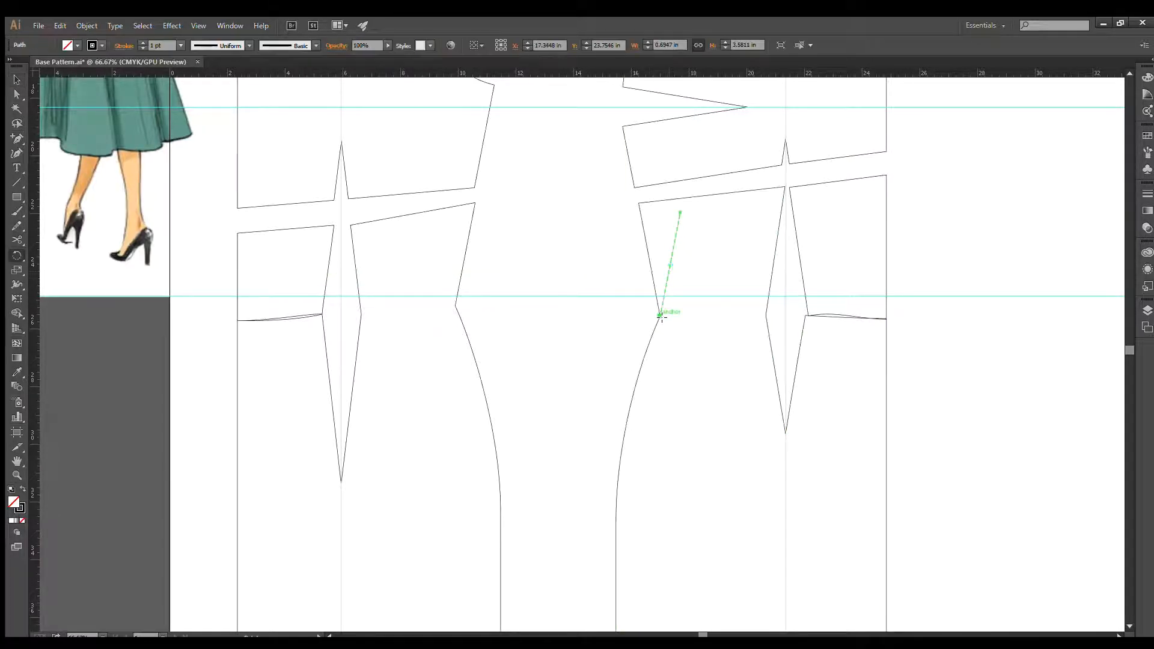
pyautogui.moveTo(673, 226); pyautogui.dragTo(641, 232)
pyautogui.press('v')
pyautogui.click(625, 259)
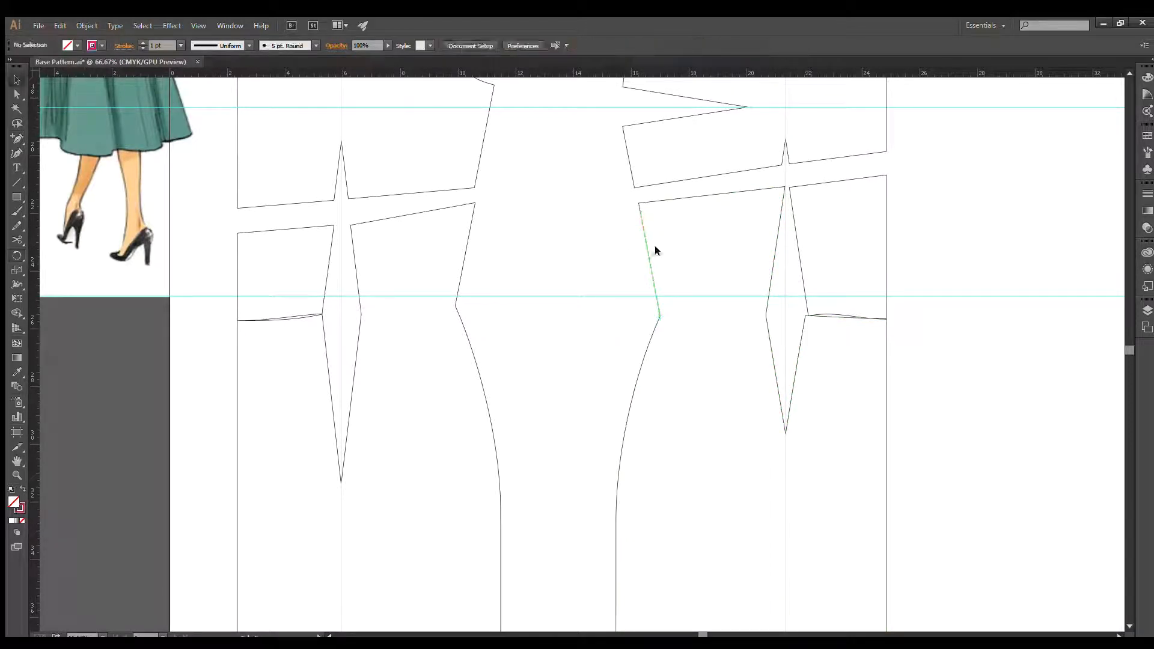
# Lower the front side midriff panel's upper side corner to the copied seam line's top end, and remove the reference line
pyautogui.scroll(2, 678, 232)
pyautogui.click(622, 161)
pyautogui.press('a')
pyautogui.moveTo(590, 167); pyautogui.dragTo(595, 188)
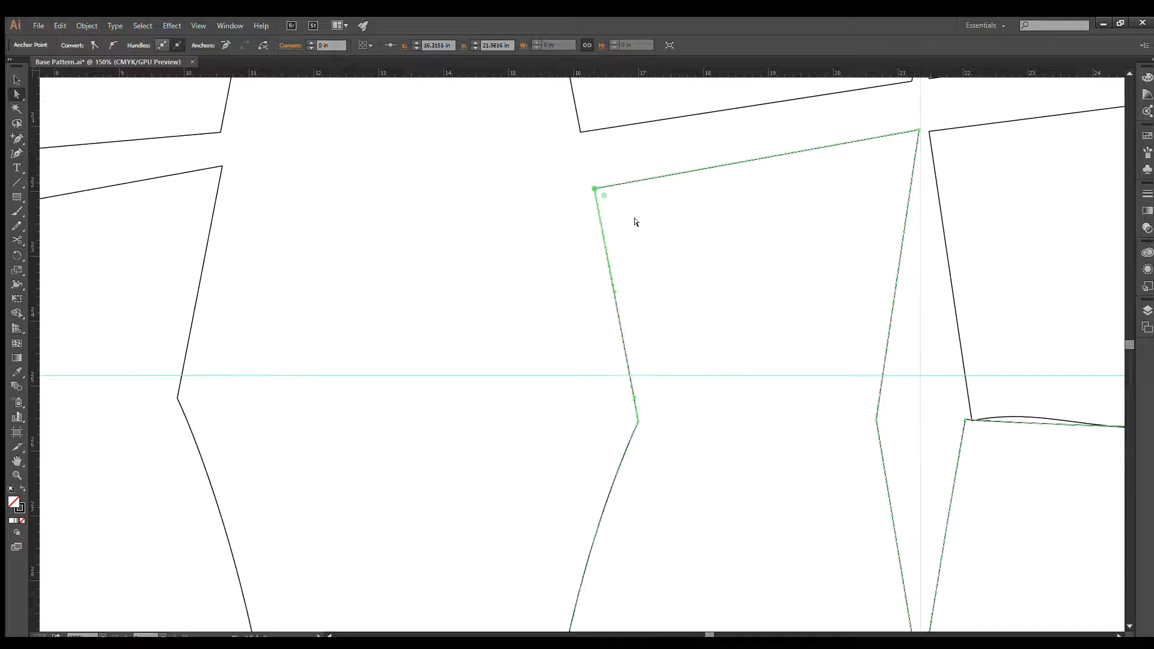
pyautogui.click(633, 219)
pyautogui.scroll(-3, 492, 264)
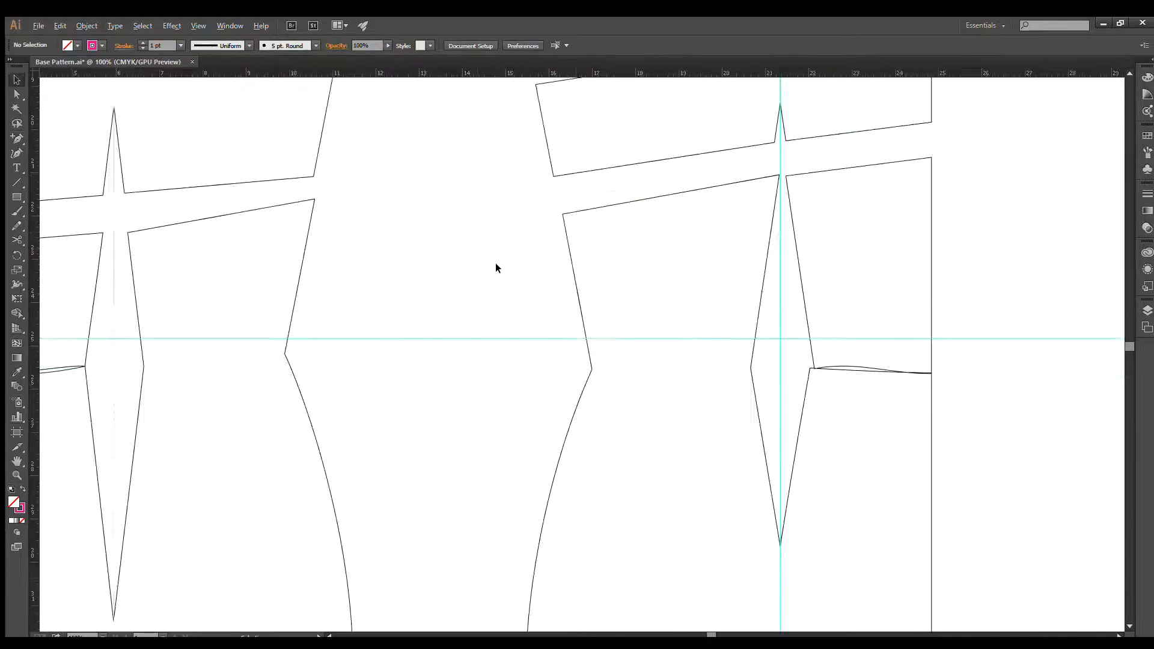
# Align the center front midriff panel's lower dart corner with the skirt's dart corner and delete the front waistline segments
pyautogui.scroll(3, 764, 316)
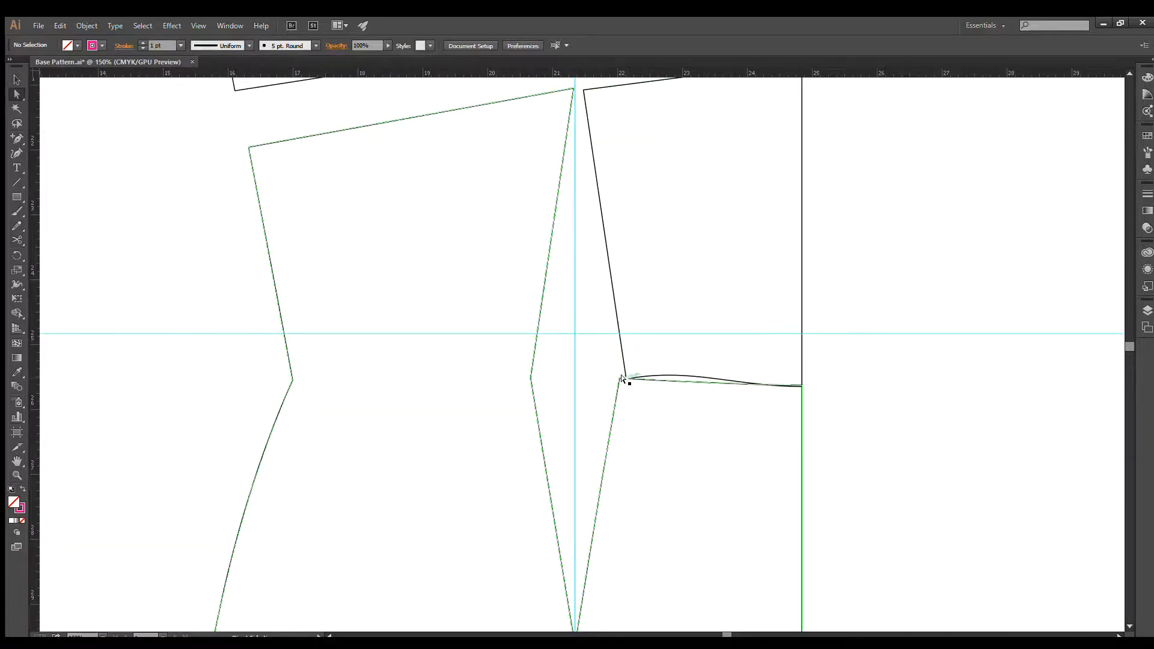
pyautogui.moveTo(626, 374); pyautogui.dragTo(617, 375)
pyautogui.click(668, 386)
pyautogui.moveTo(714, 434); pyautogui.dragTo(668, 361)
pyautogui.press('Delete')
# Join the center front midriff panel to the front skirt at the center front and at the dart's waist point
pyautogui.click(746, 369)
pyautogui.moveTo(793, 376); pyautogui.dragTo(812, 395)
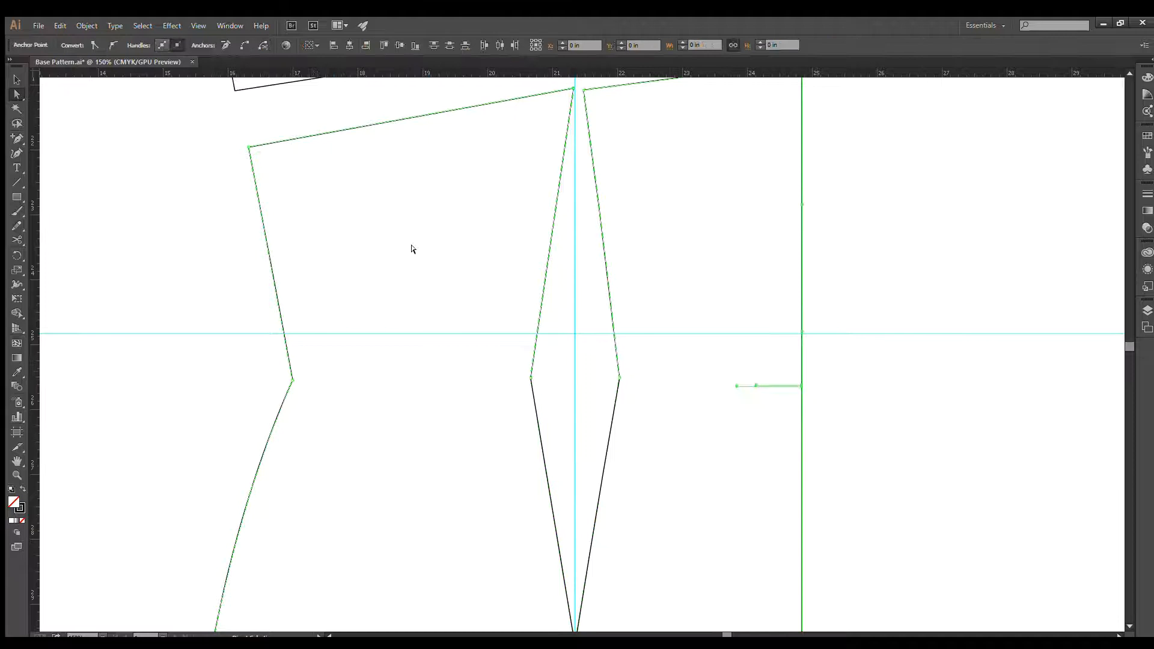
pyautogui.click(244, 46)
pyautogui.moveTo(607, 364); pyautogui.dragTo(630, 386)
pyautogui.click(243, 46)
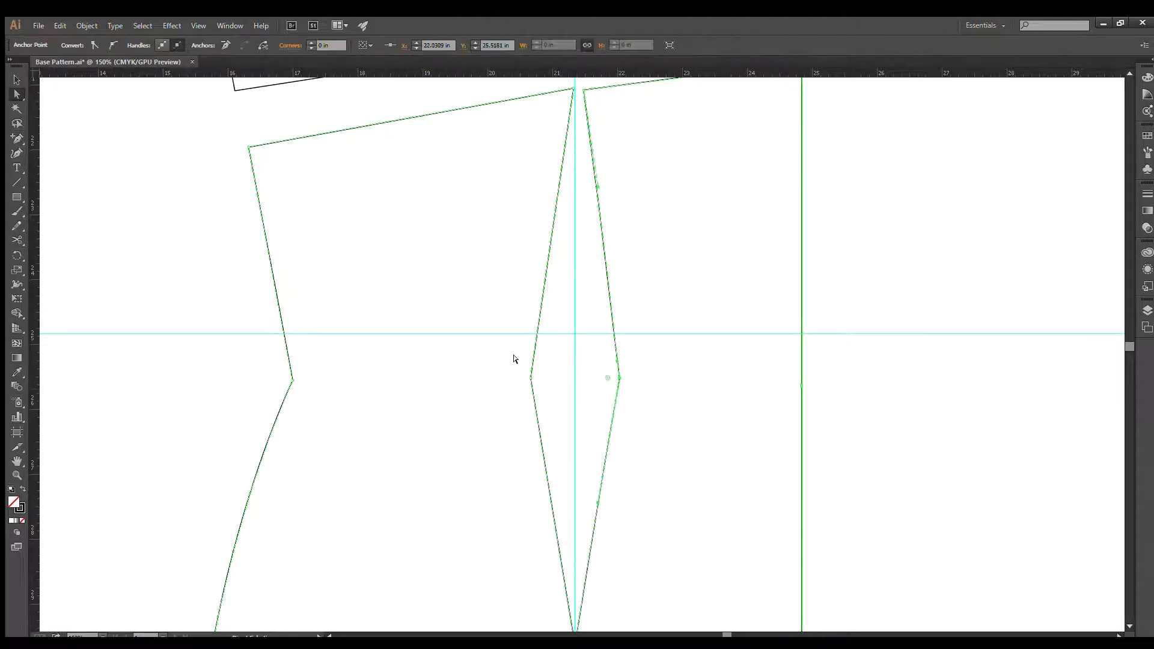
pyautogui.click(577, 259)
pyautogui.scroll(2, 583, 263)
pyautogui.scroll(-1, 583, 263)
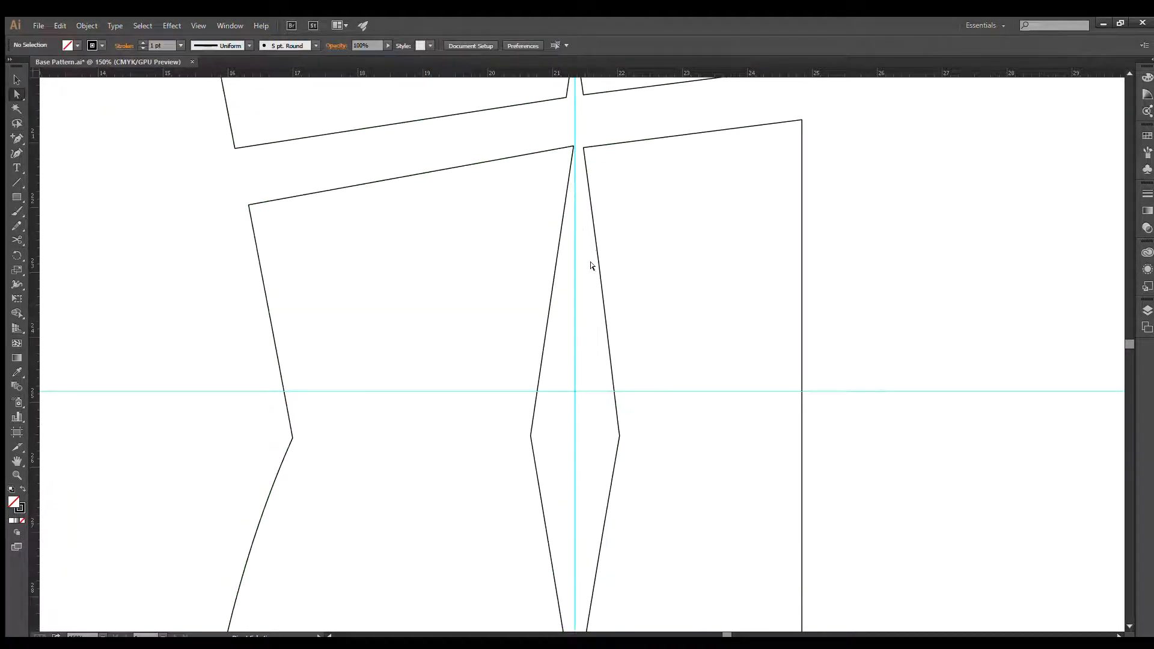
# Delete the waistline segments between the center back midriff panel and the back skirt
pyautogui.scroll(-4, 592, 269)
pyautogui.scroll(-4, 566, 247)
pyautogui.moveTo(423, 251); pyautogui.dragTo(588, 294)
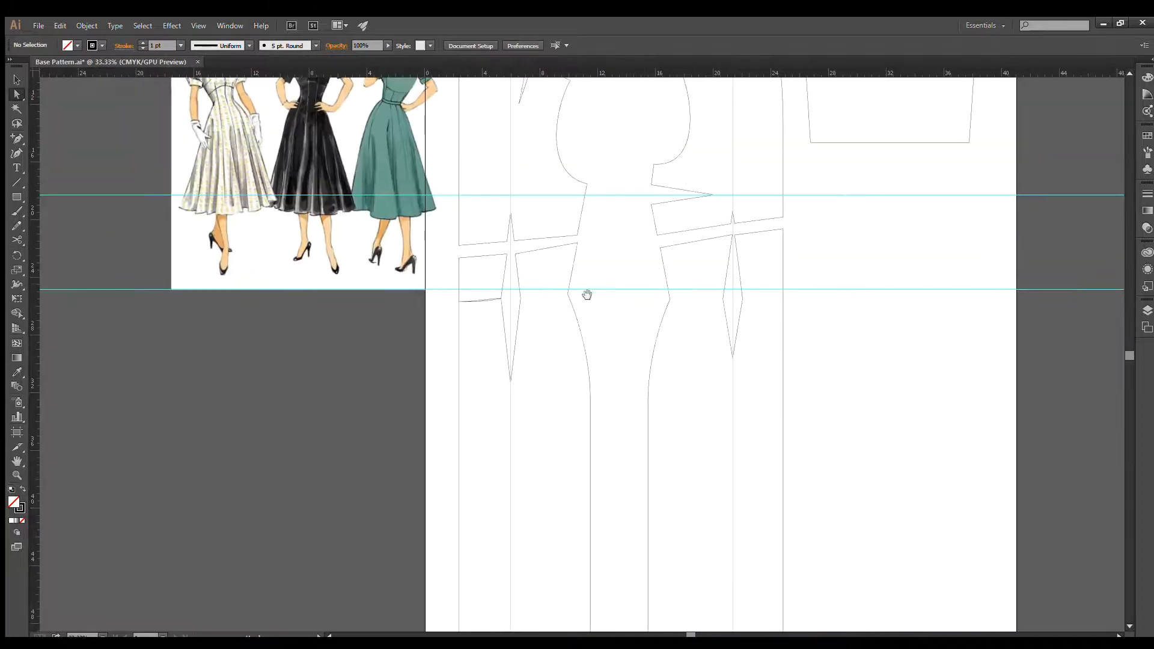
pyautogui.scroll(4, 471, 297)
pyautogui.moveTo(470, 297); pyautogui.dragTo(517, 357)
pyautogui.press('Delete')
# Join the center back midriff panel to the back skirt at the dart's waist point and at the center back
pyautogui.moveTo(560, 279); pyautogui.dragTo(623, 328)
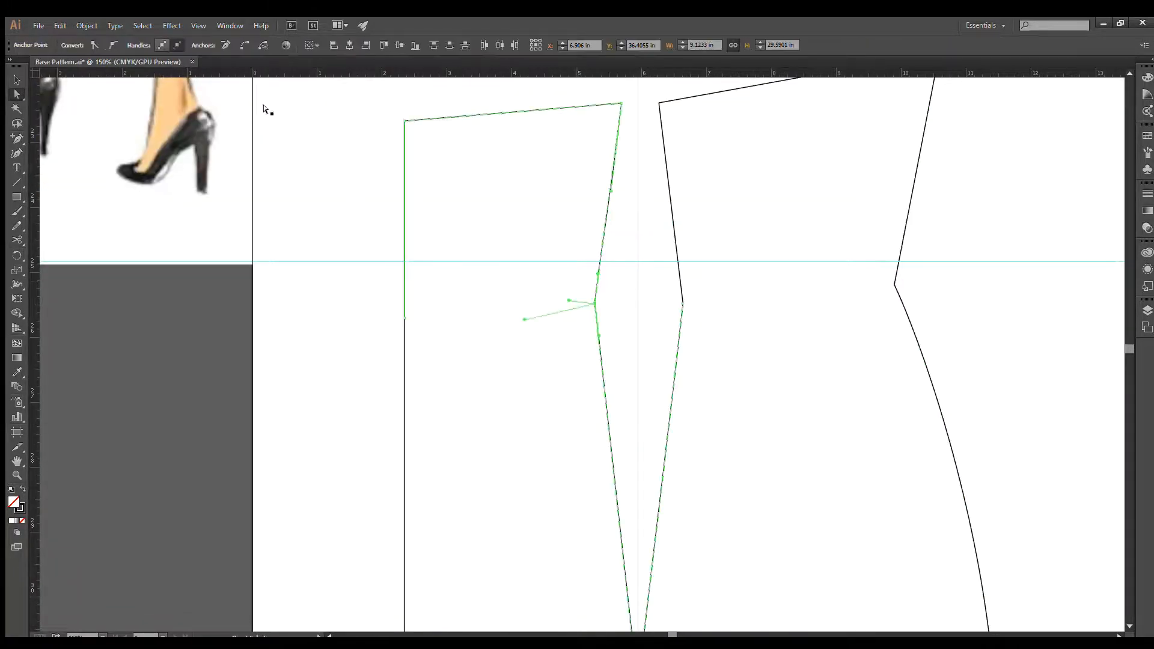
pyautogui.click(243, 46)
pyautogui.moveTo(392, 309); pyautogui.dragTo(419, 324)
pyautogui.click(243, 46)
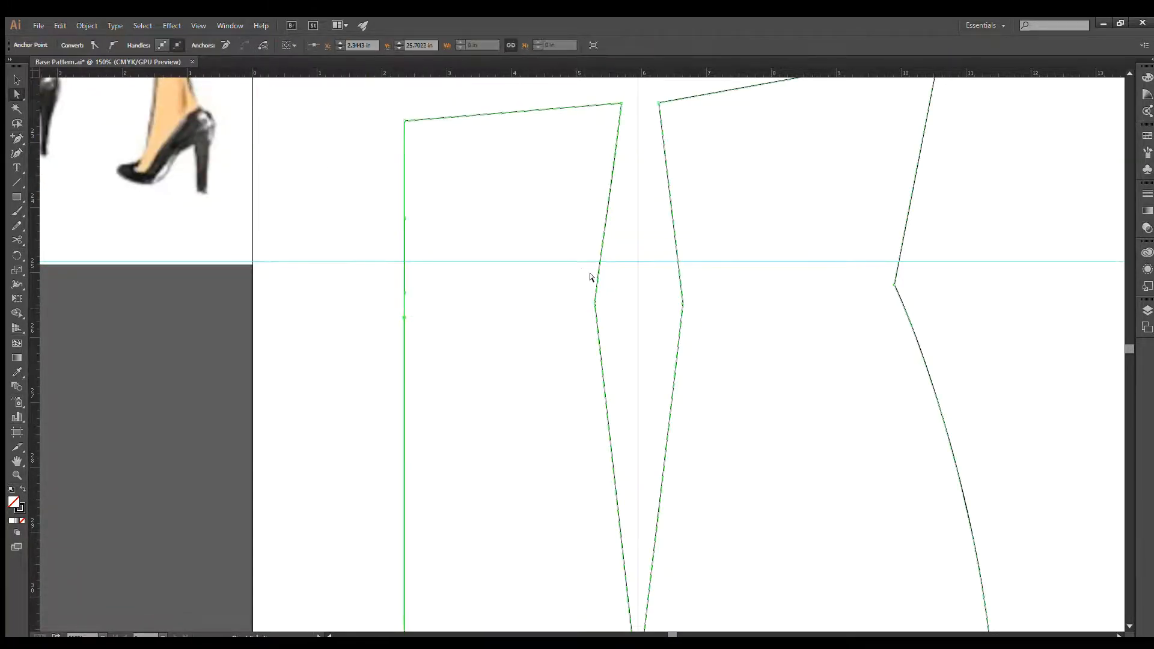
pyautogui.click(608, 287)
pyautogui.scroll(-4, 621, 288)
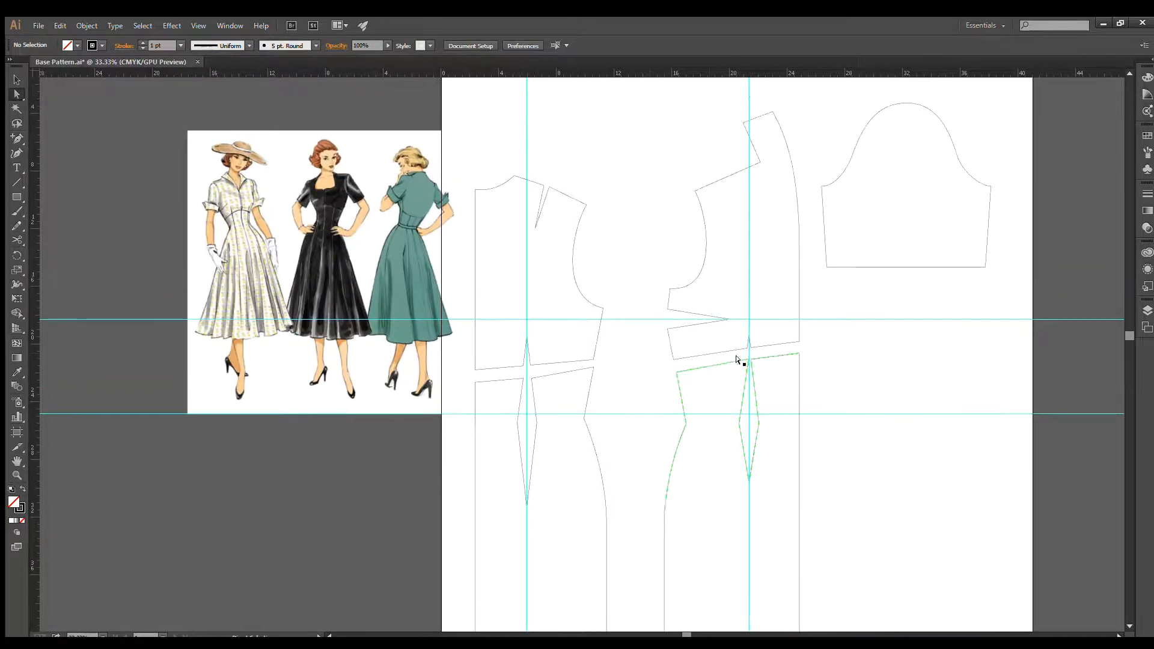
# Add anchor points on the back and front skirt hems where the vertical dart guides cross them
pyautogui.click(448, 360)
pyautogui.scroll(-3, 571, 355)
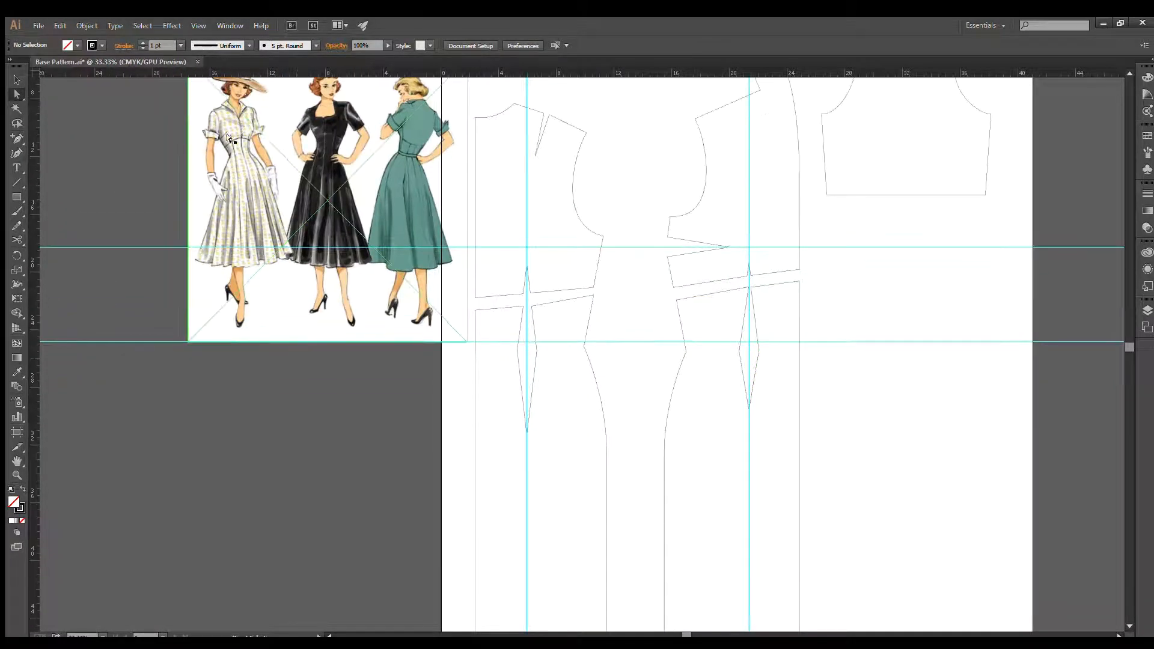
pyautogui.scroll(-3, 612, 316)
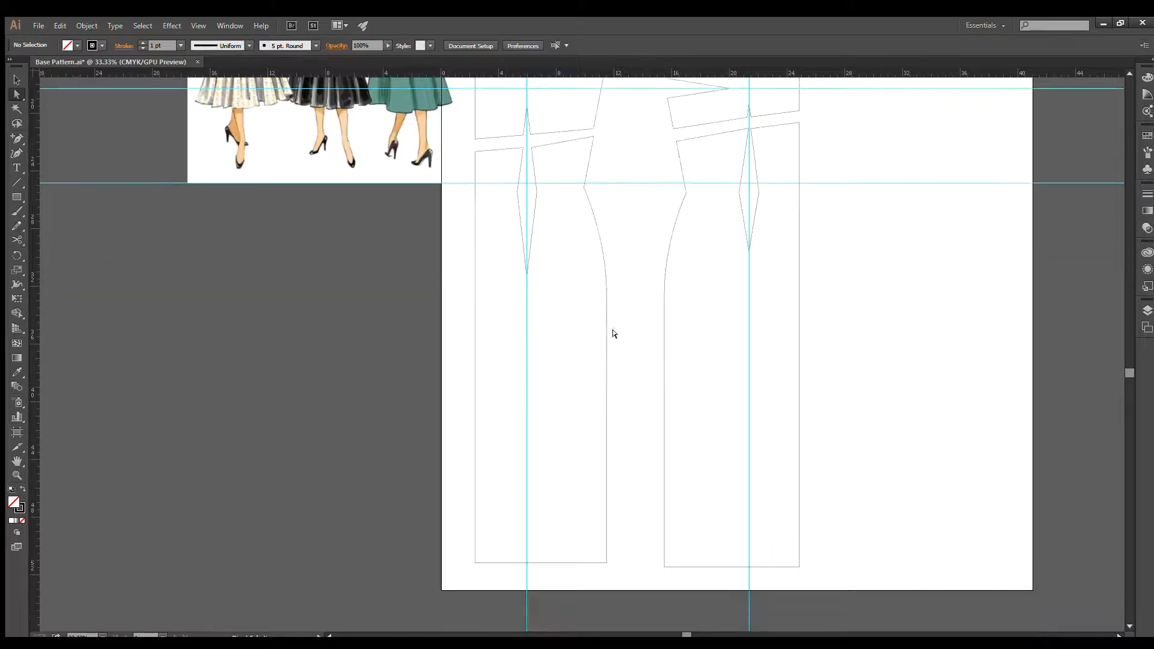
pyautogui.click(606, 332)
pyautogui.press('+')
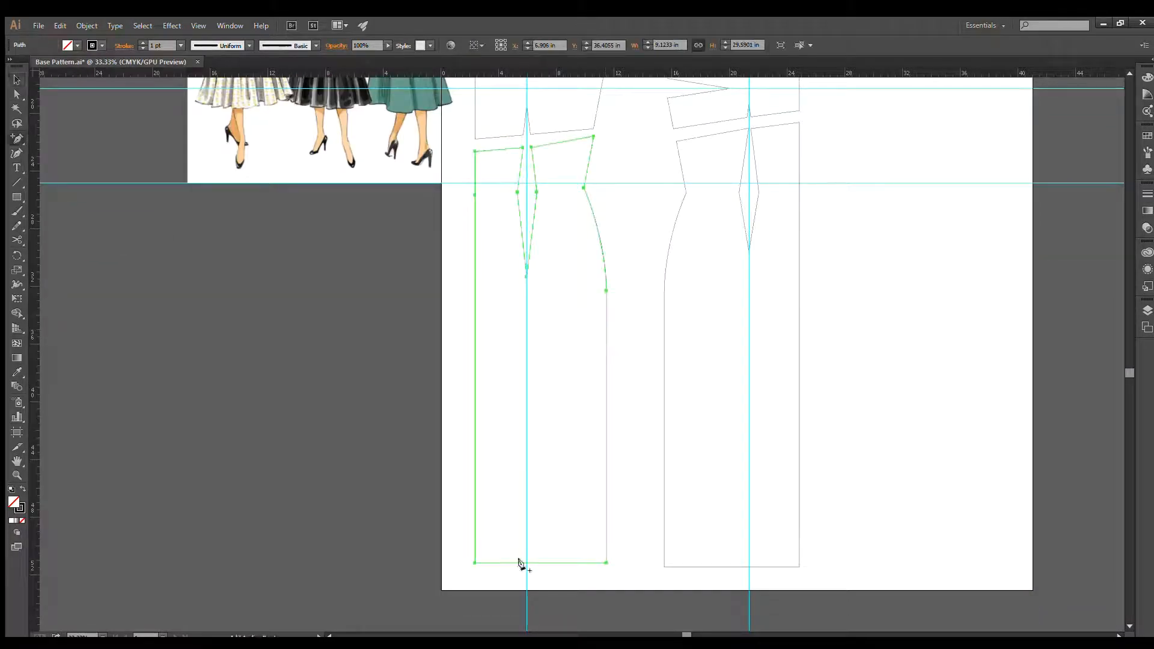
pyautogui.click(525, 563)
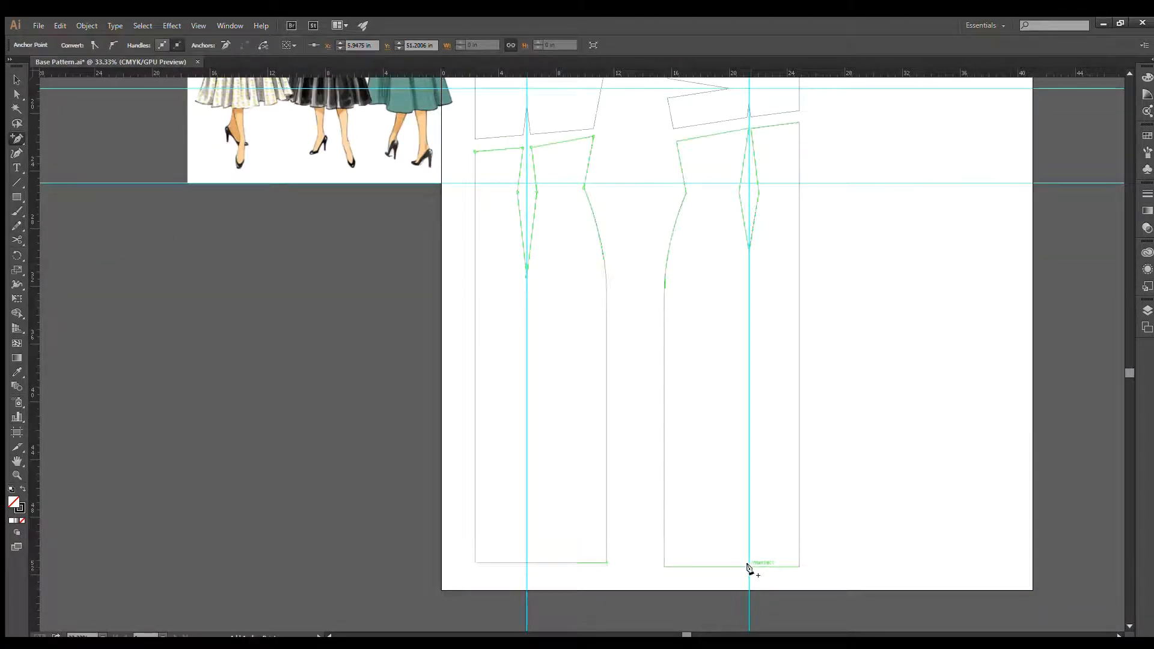
pyautogui.click(748, 567)
# Remove the vertical guide through the back dart and cut the back skirt outline at the new hem point and dart tip
pyautogui.press('c')
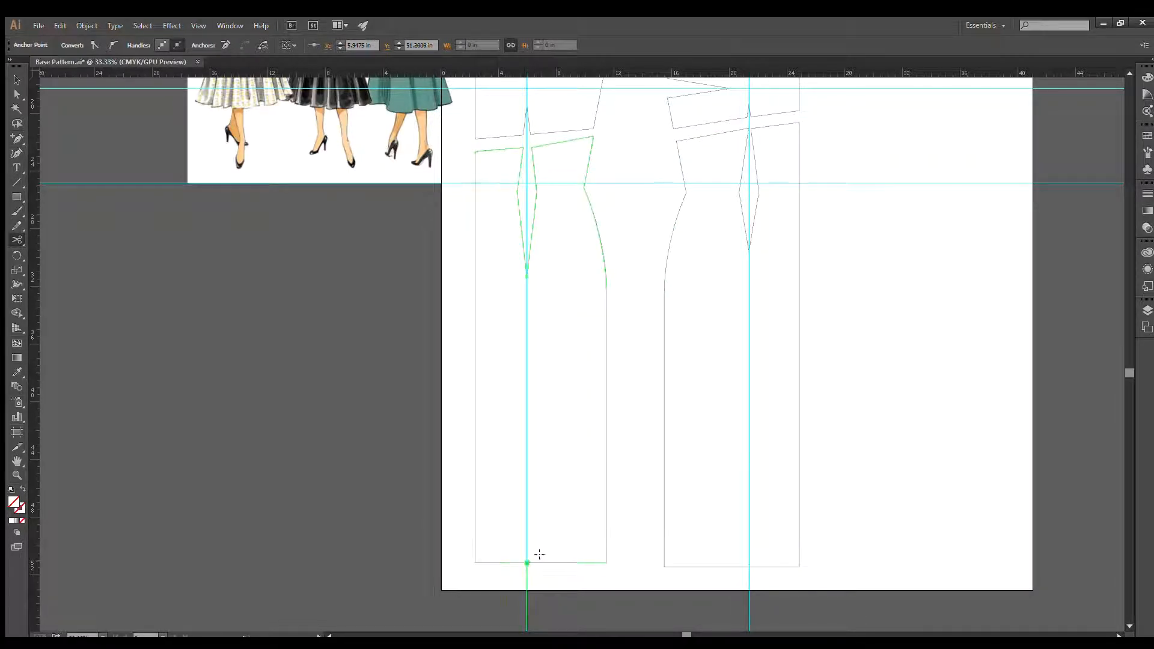
pyautogui.click(600, 395)
pyautogui.click(493, 330)
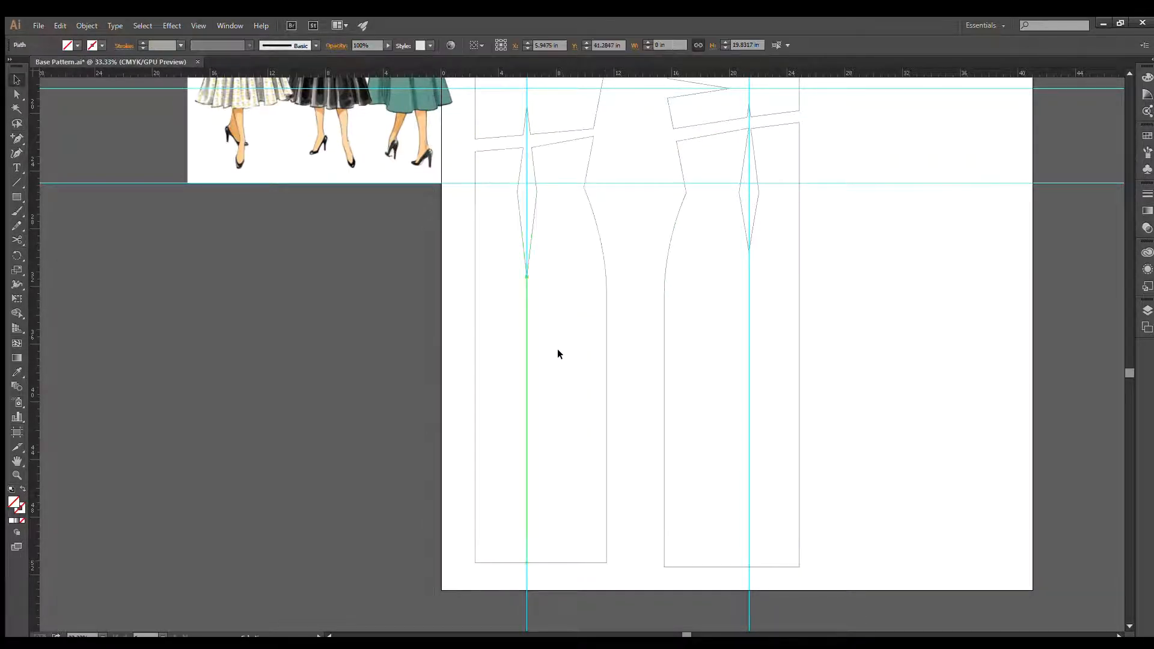
pyautogui.click(522, 201)
pyautogui.click(523, 588)
pyautogui.click(544, 562)
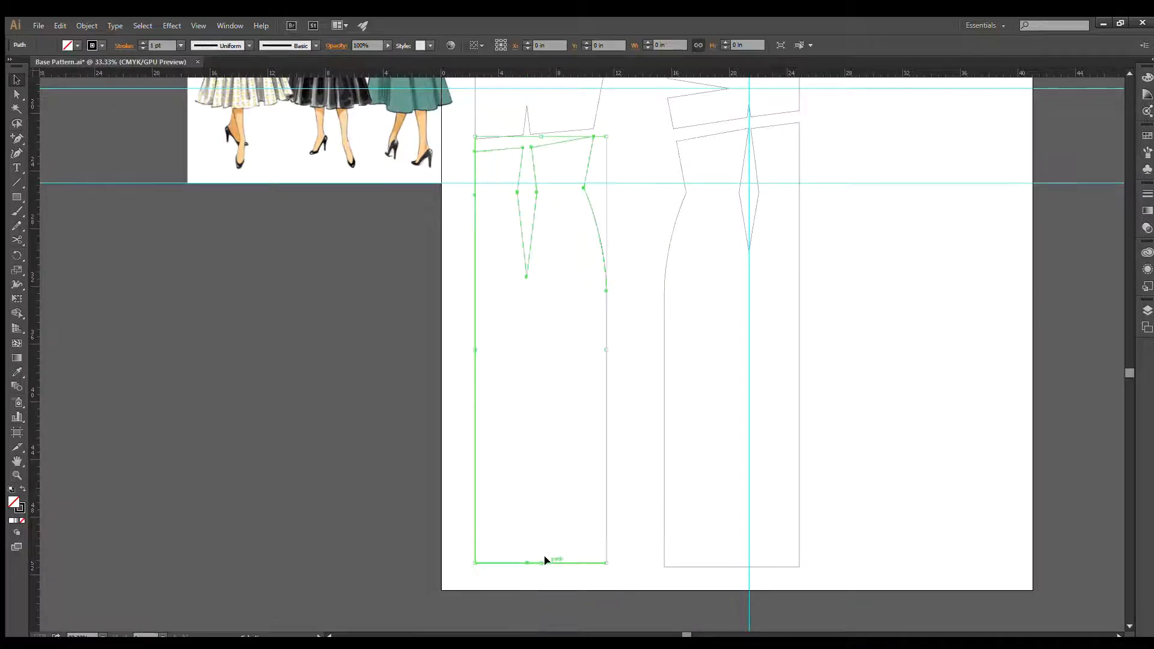
pyautogui.press('c')
pyautogui.click(526, 563)
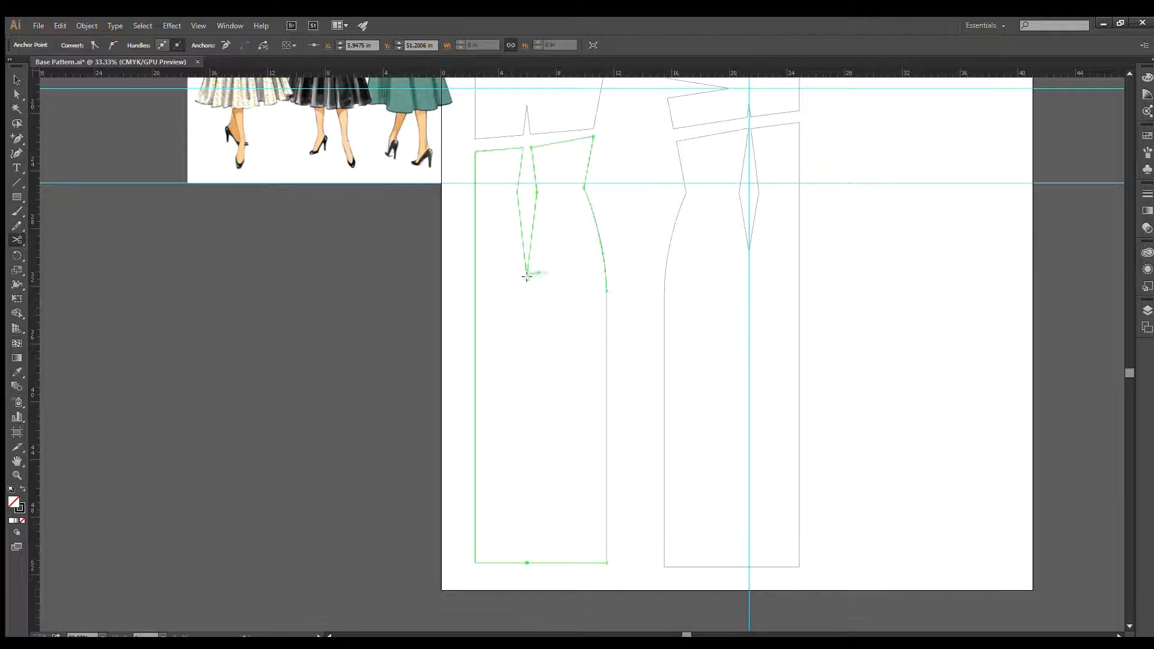
pyautogui.press('v')
pyautogui.click(604, 291)
pyautogui.click(605, 293)
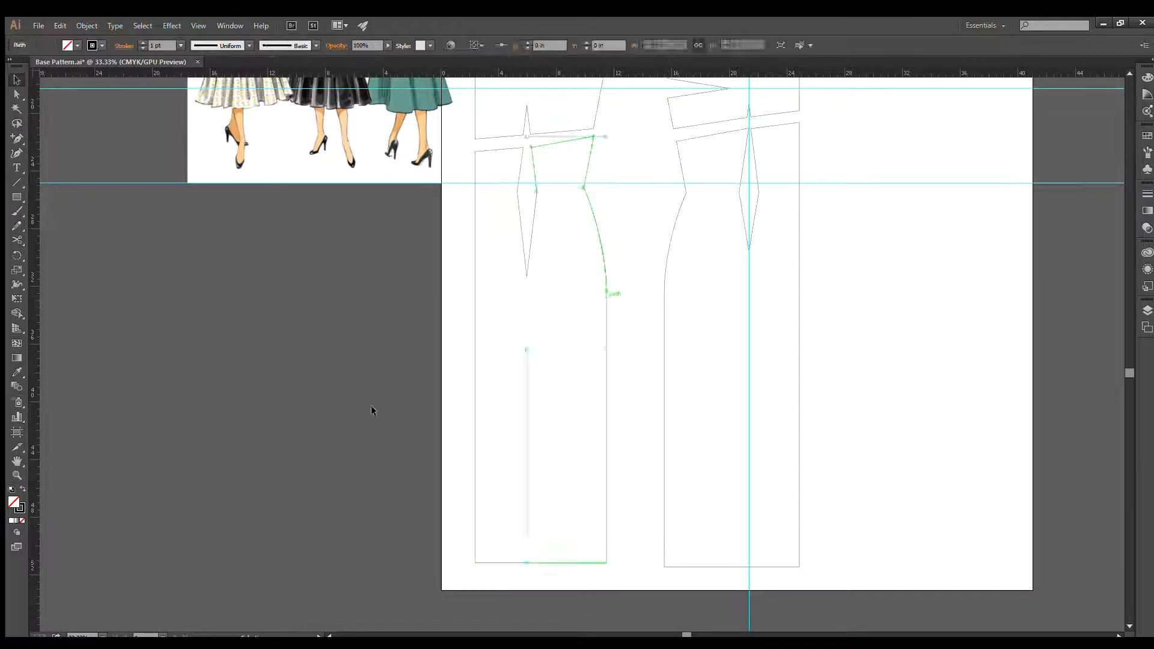
pyautogui.hotkey('shift', 'Right')
pyautogui.hotkey('shift', 'Right')
pyautogui.hotkey('shift', 'Right')
pyautogui.hotkey('ctrl', 'z')
pyautogui.hotkey('ctrl', 'z')
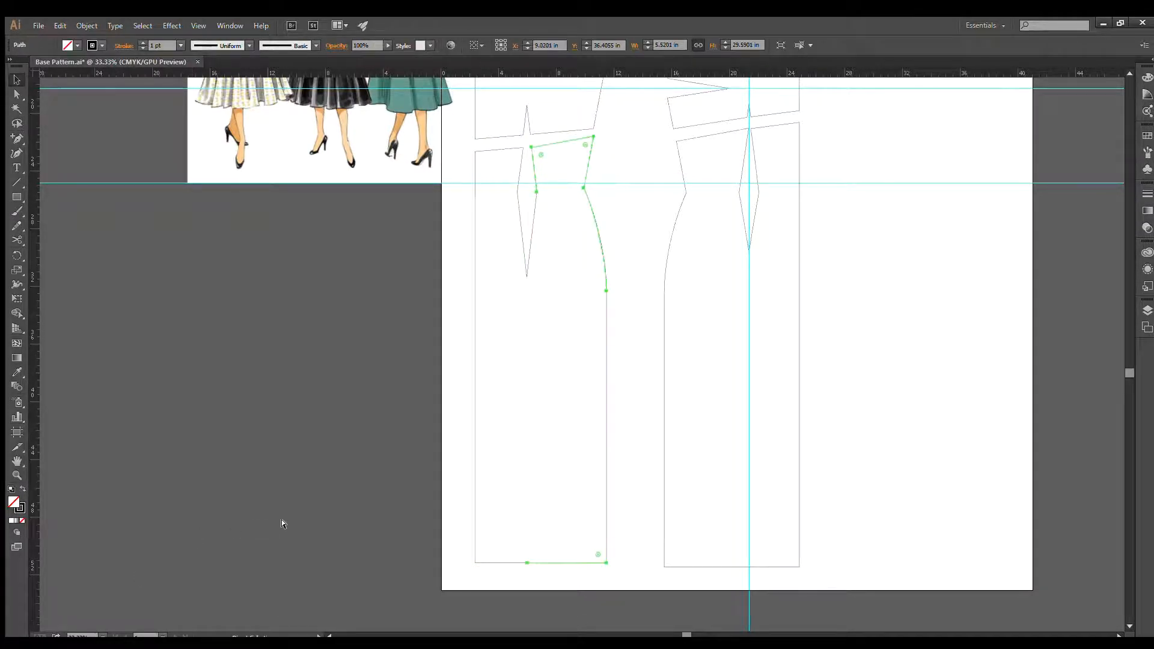
# Join the back panel outlines at the dart's waist points and move the side panel about 1.6 in away from the center back panel
pyautogui.press('a')
pyautogui.moveTo(552, 203); pyautogui.dragTo(531, 185)
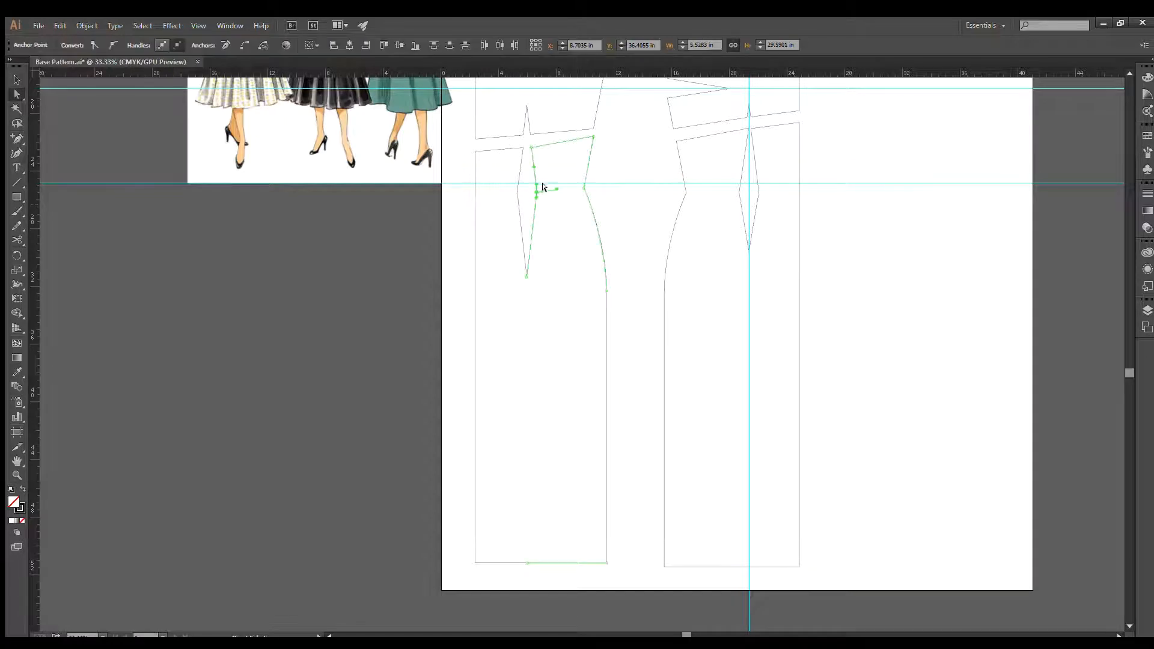
pyautogui.click(244, 45)
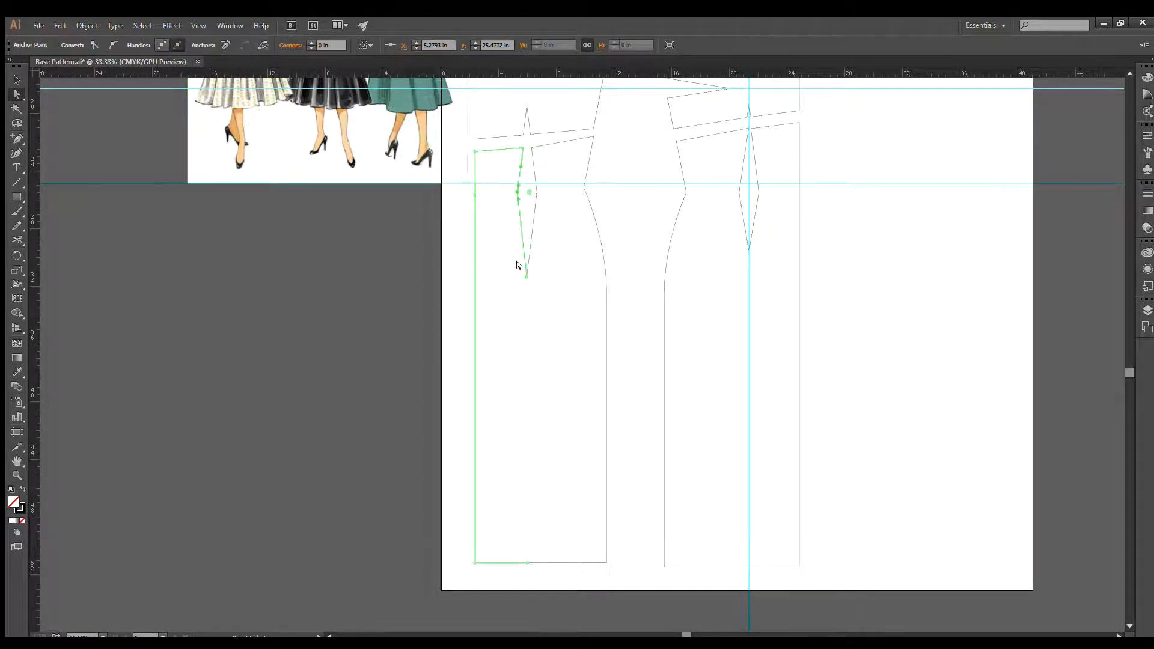
pyautogui.click(549, 285)
pyautogui.moveTo(603, 253); pyautogui.dragTo(627, 253)
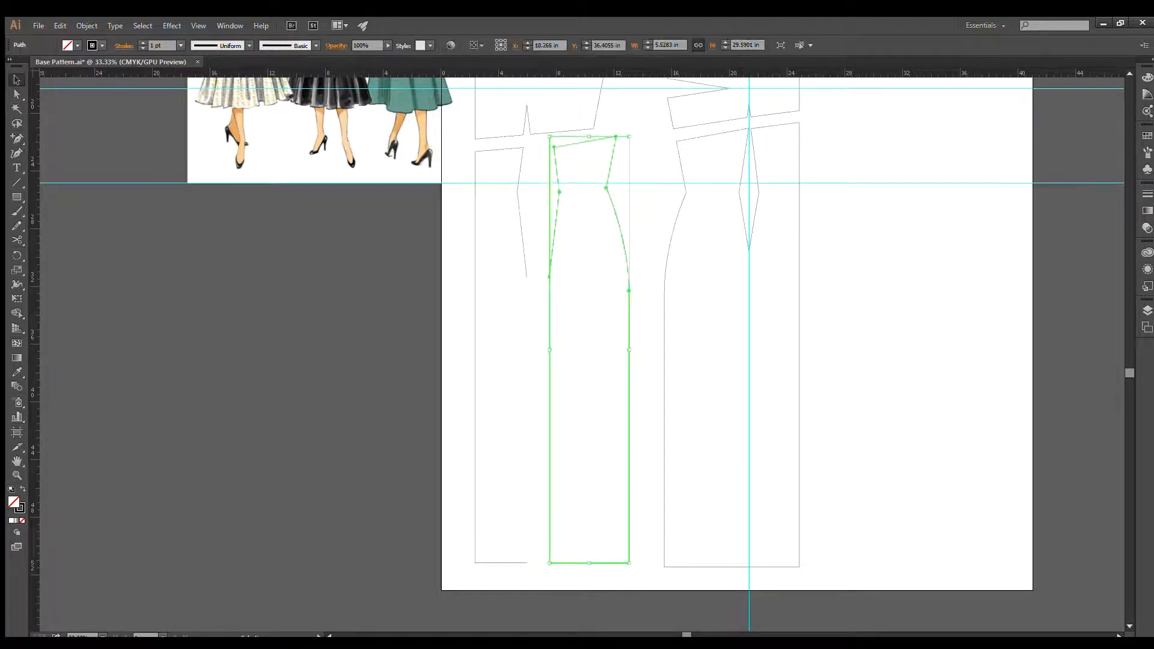
# Remove the vertical guide through the front dart and cut the front skirt outline at the hem point and dart tip
pyautogui.click(749, 301)
pyautogui.press('Delete')
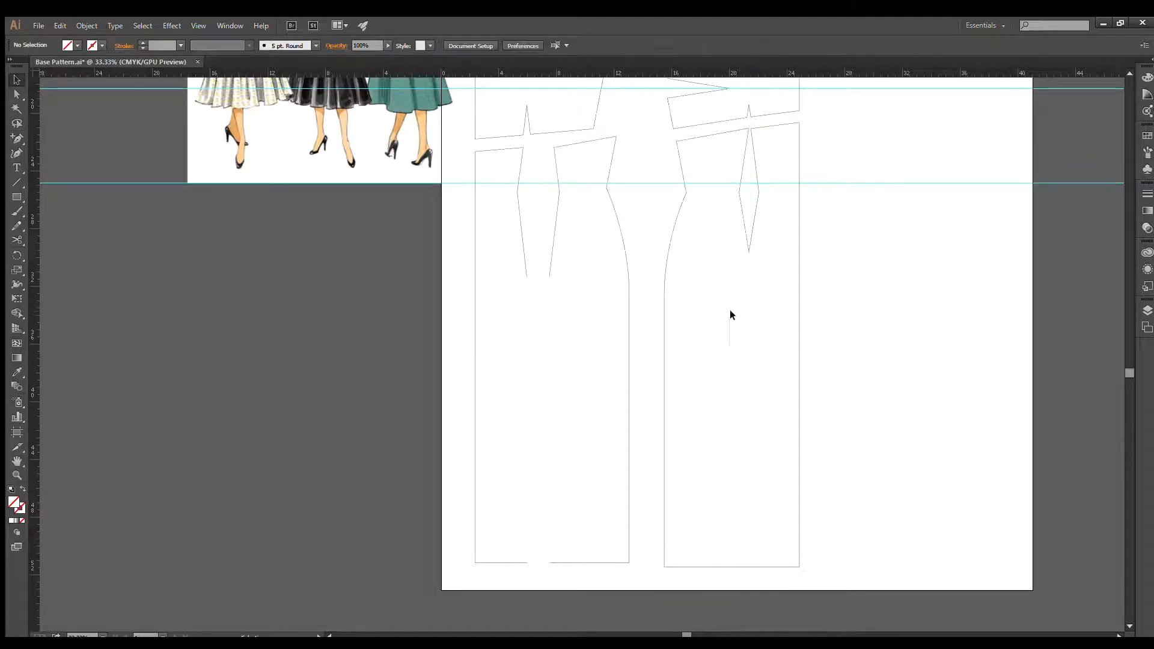
pyautogui.click(749, 252)
pyautogui.press('c')
pyautogui.click(749, 251)
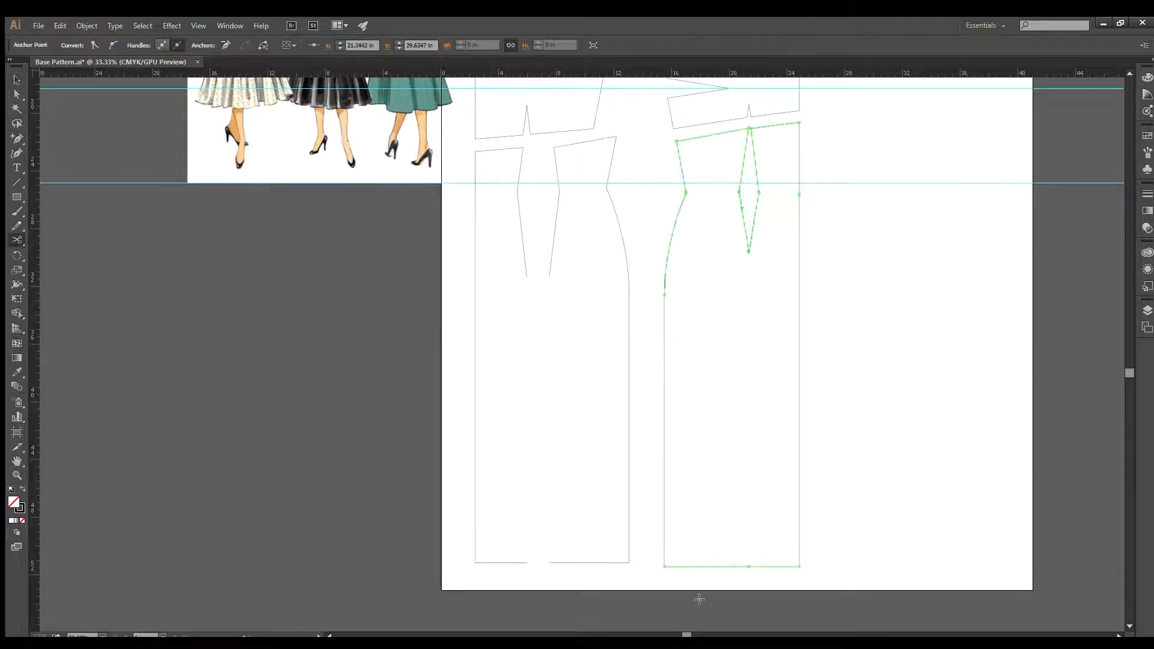
# Shift the front side panel about 0.94 in away from the center front panel
pyautogui.press('v')
pyautogui.click(704, 513)
pyautogui.click(664, 470)
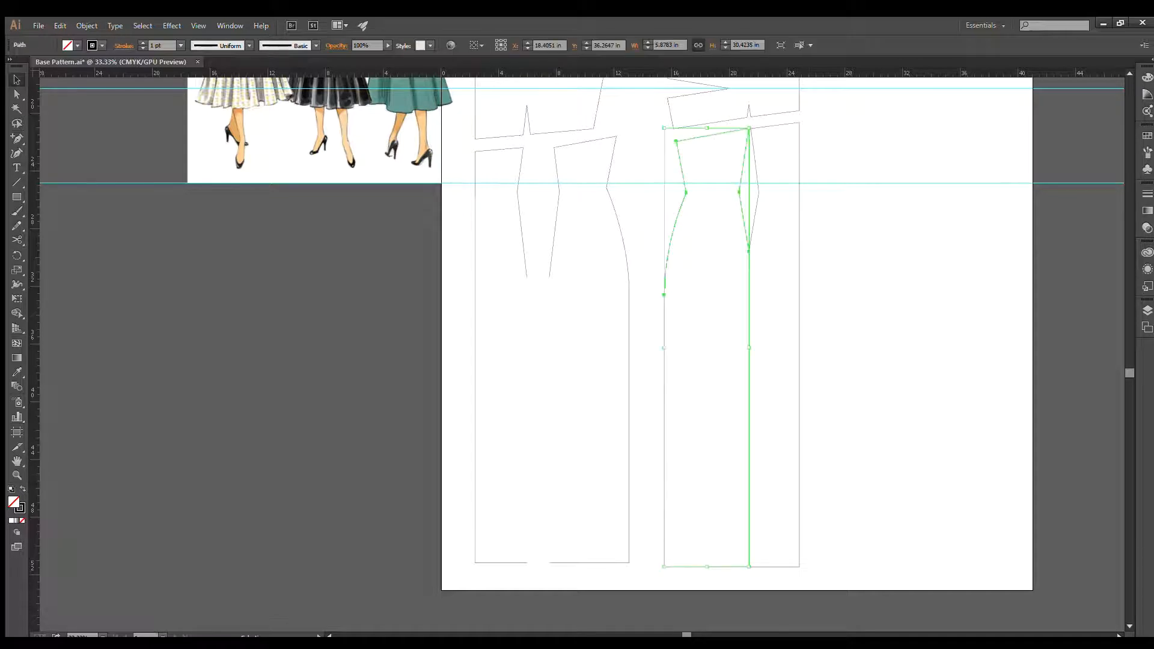
pyautogui.hotkey('shift', 'Left')
pyautogui.hotkey('shift', 'Left')
pyautogui.hotkey('shift', 'Left')
pyautogui.hotkey('shift', 'Left')
pyautogui.hotkey('shift', 'Left')
pyautogui.hotkey('shift', 'Left')
pyautogui.hotkey('shift', 'Left')
# Close the front side and center front panels with straight lines between their dart tips and hem ends
pyautogui.press('p')
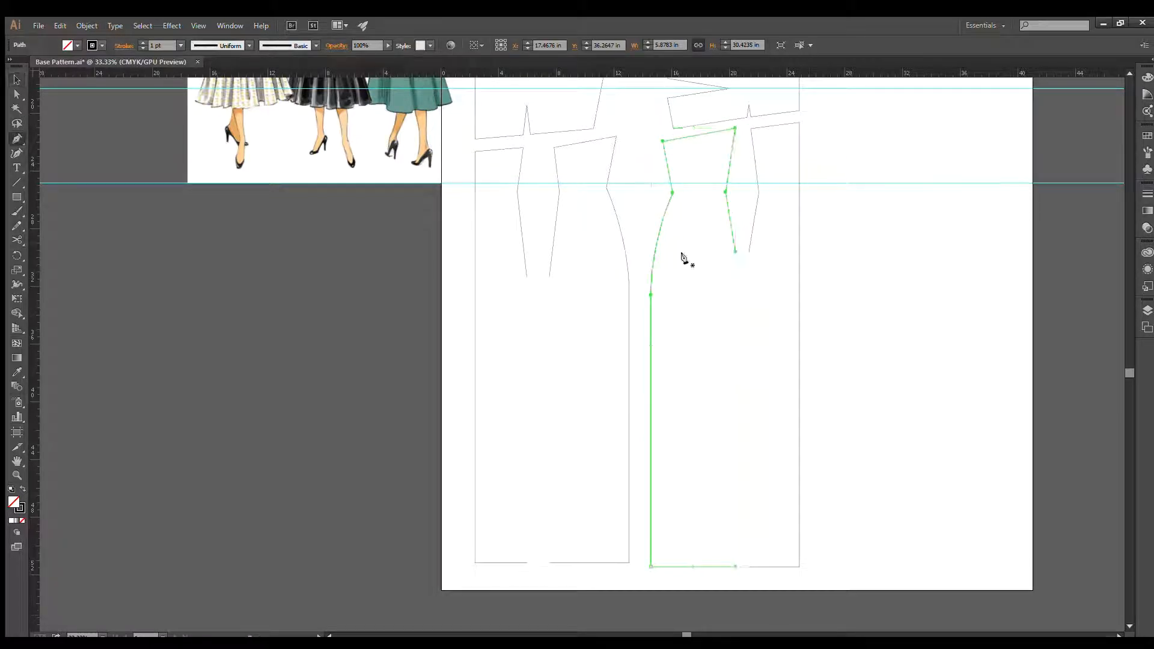
pyautogui.click(736, 251)
pyautogui.click(737, 565)
pyautogui.click(749, 566)
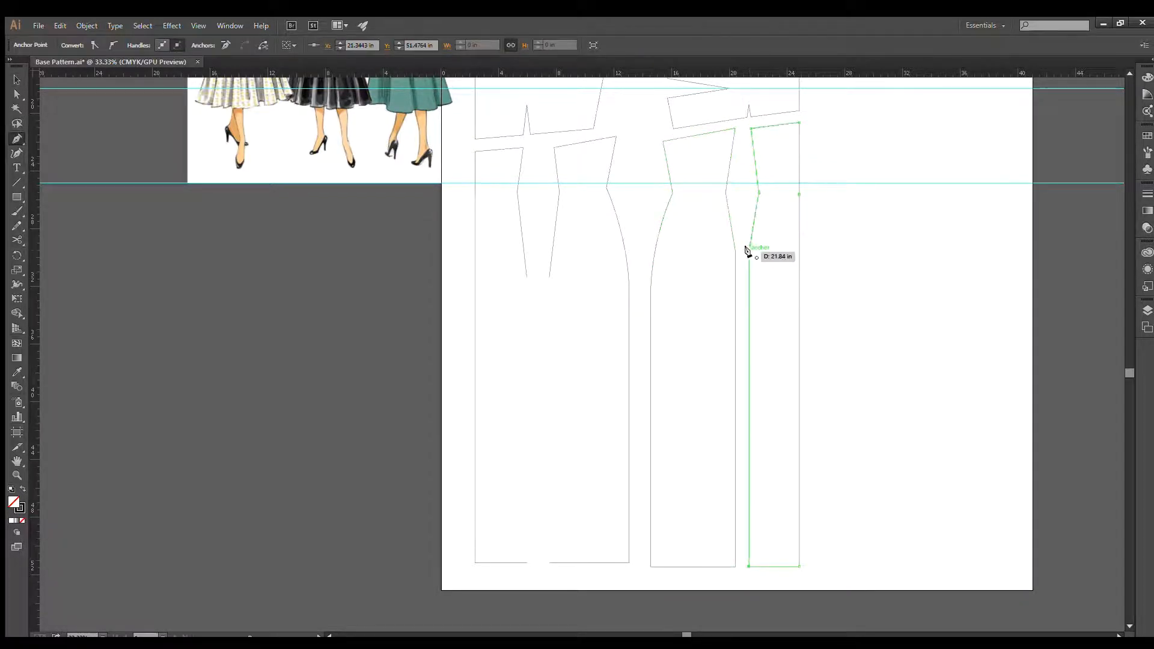
# Close the back side and center back panels with straight lines between their dart tips and hem ends
pyautogui.click(549, 277)
pyautogui.click(550, 562)
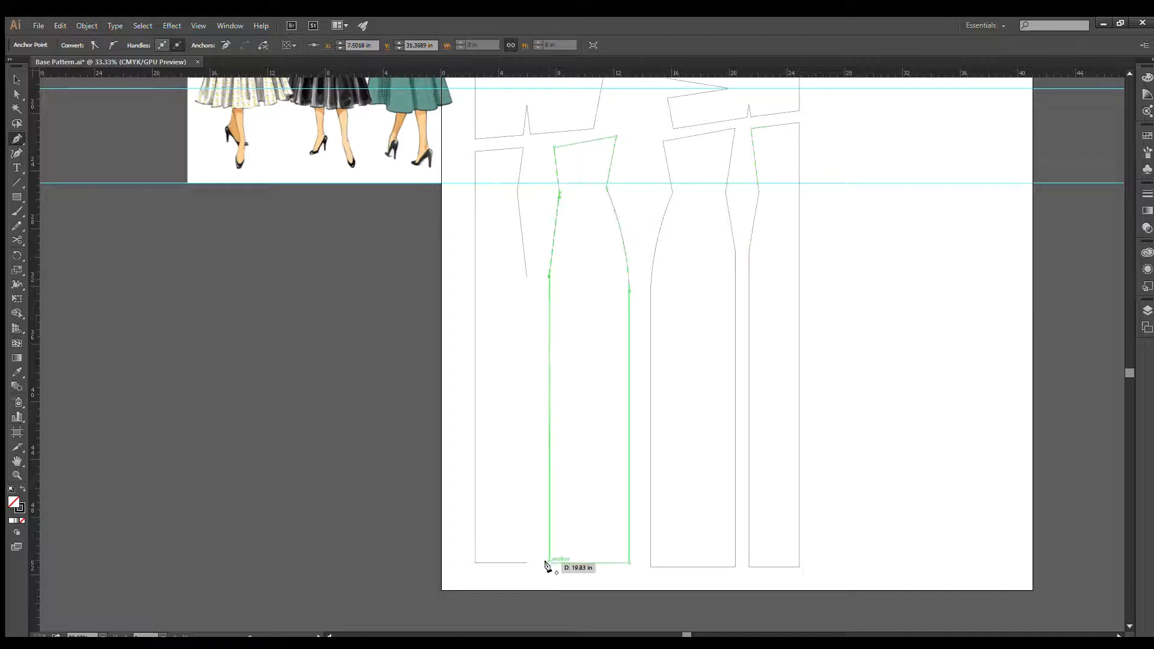
pyautogui.click(527, 563)
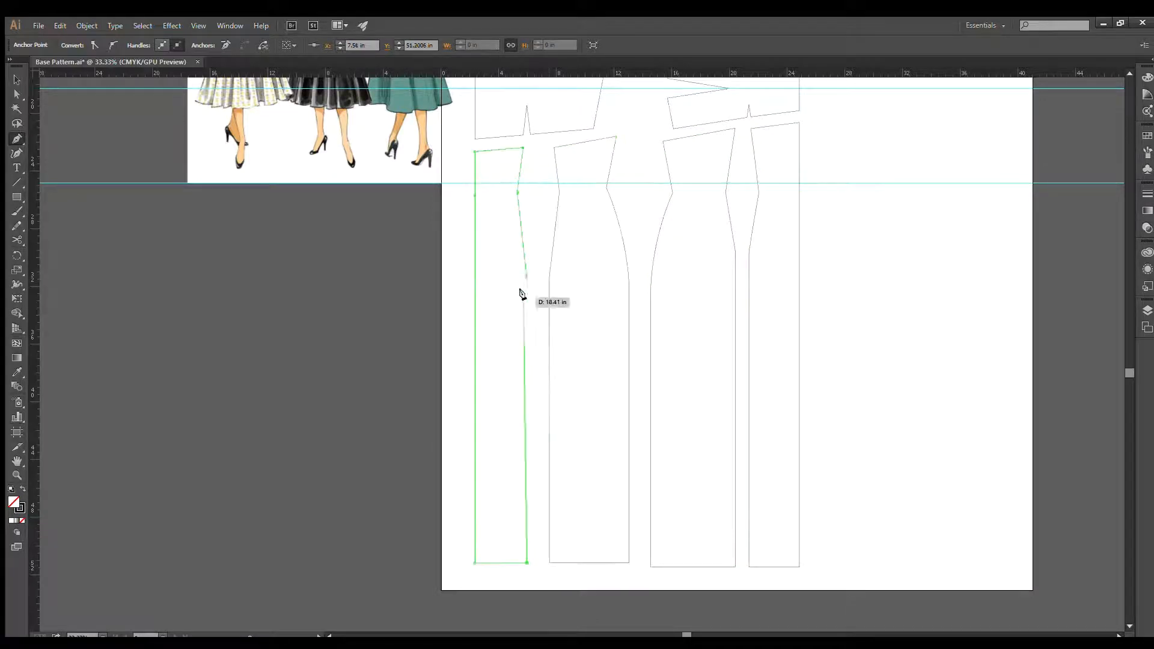
pyautogui.click(588, 275)
pyautogui.scroll(4, 663, 259)
pyautogui.scroll(-4, 654, 270)
pyautogui.scroll(2, 691, 282)
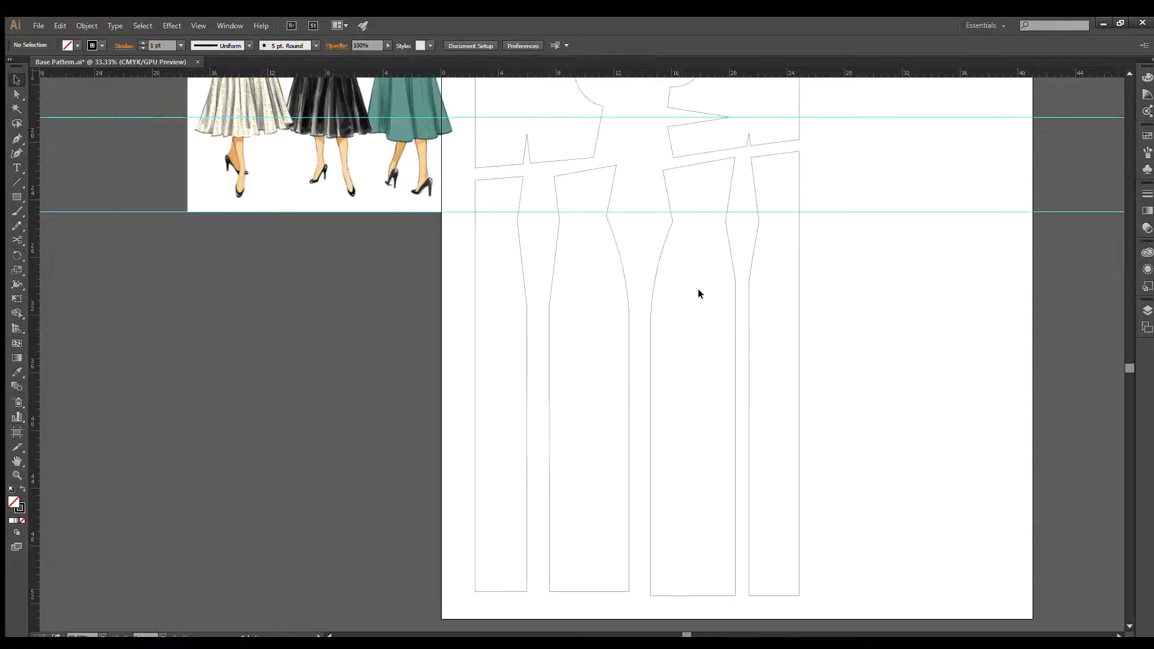
# Remove the horizontal guide near the waistline
pyautogui.click(879, 213)
pyautogui.press('Delete')
pyautogui.scroll(-1, 825, 249)
# Create a circle about 8 in in diameter and place it in the empty area beside the center front skirt panel
pyautogui.moveTo(835, 253); pyautogui.dragTo(721, 328)
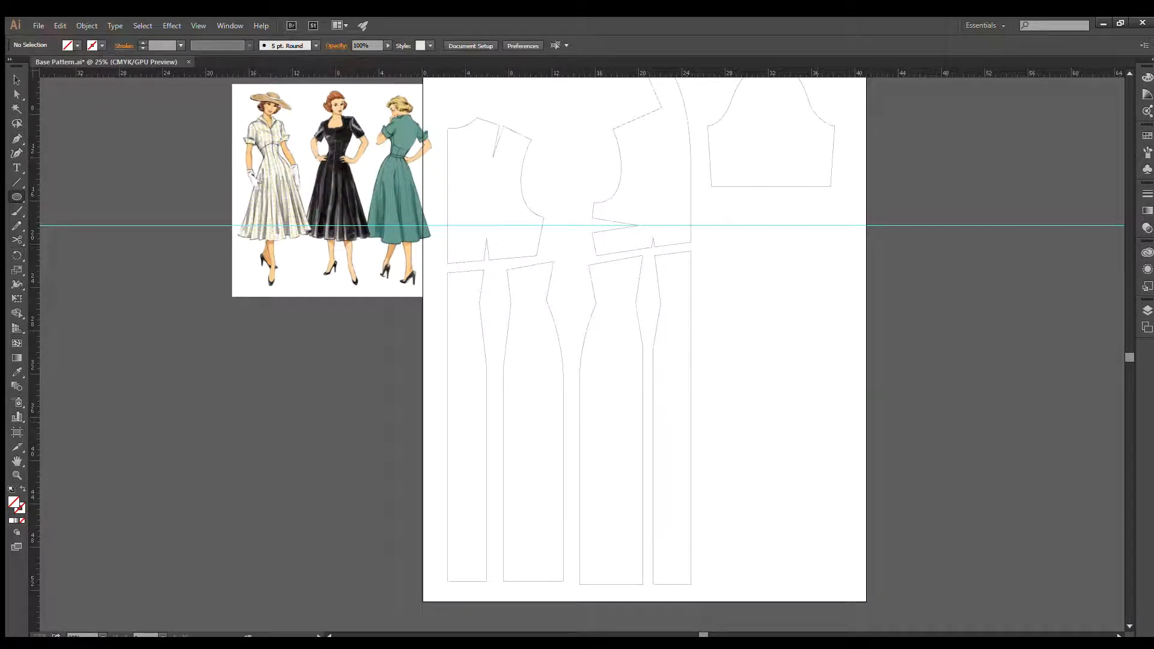
pyautogui.press('Return')
pyautogui.press('v')
pyautogui.moveTo(853, 372); pyautogui.dragTo(846, 325)
pyautogui.click(748, 429)
pyautogui.moveTo(748, 430); pyautogui.dragTo(606, 393)
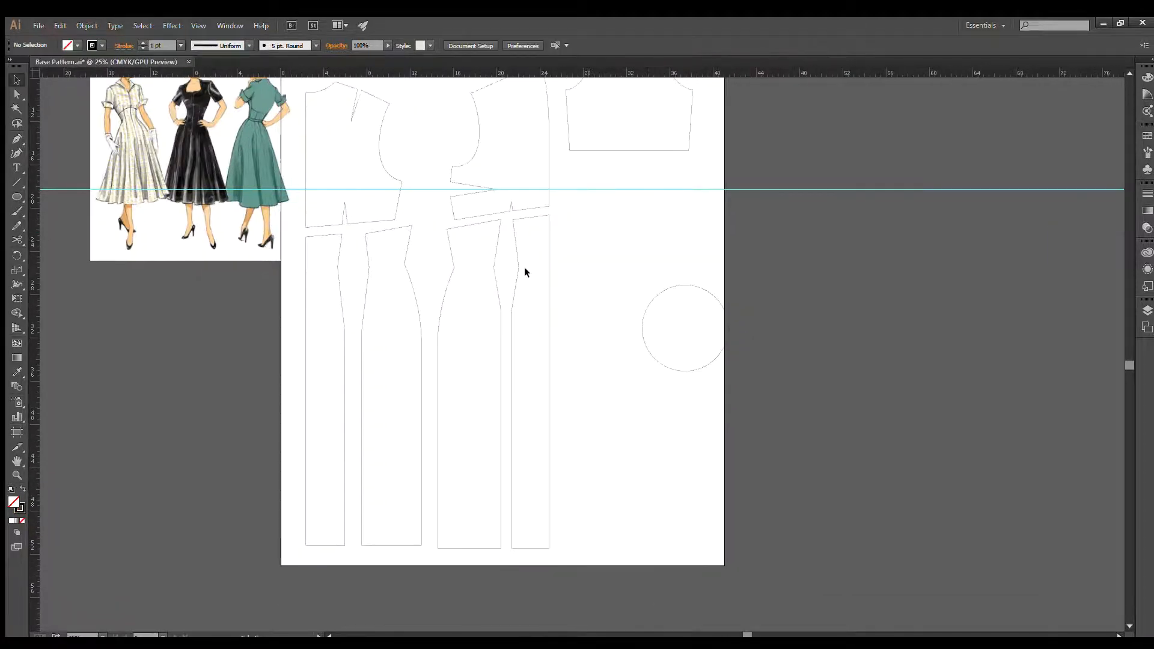
# Place the center front panel's waist on the circle's lowest point and rotate the panel until its dart waist point meets the circle
pyautogui.click(542, 264)
pyautogui.moveTo(547, 268)
pyautogui.mouseDown()
pyautogui.moveTo(701, 333)
pyautogui.moveTo(683, 370)
pyautogui.moveTo(644, 355)
pyautogui.mouseUp()
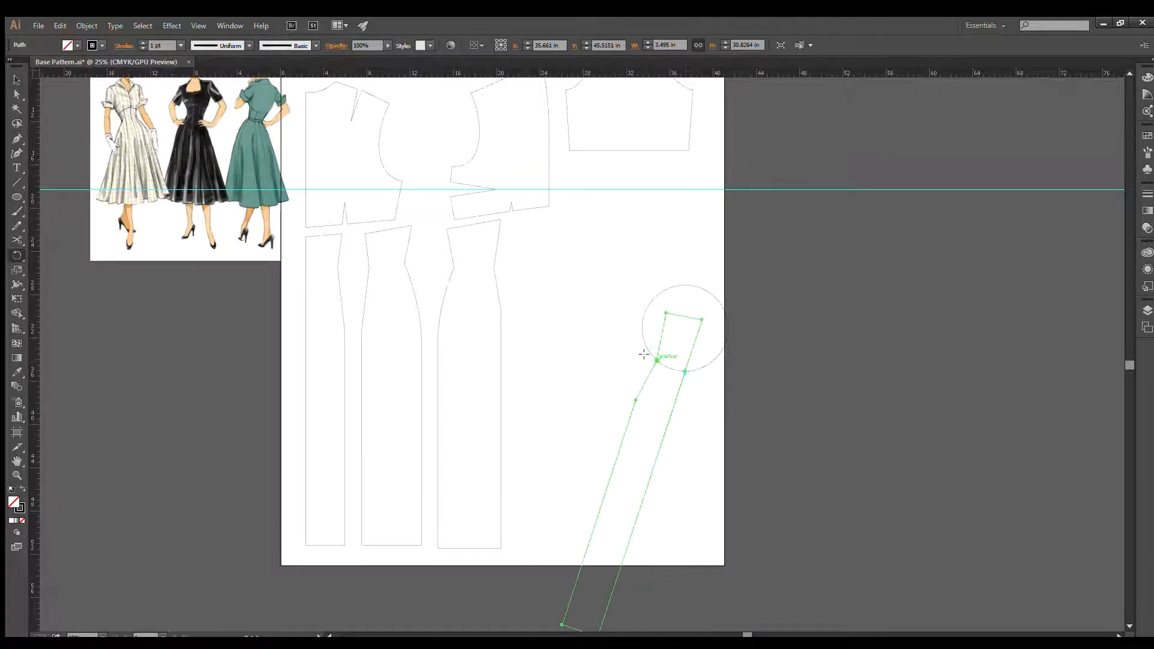
# Move the front side panel's dart waist point onto the center front panel's and rotate the panel until its side waist point meets the circle
pyautogui.click(489, 263)
pyautogui.moveTo(489, 263); pyautogui.dragTo(679, 372)
pyautogui.scroll(3, 637, 348)
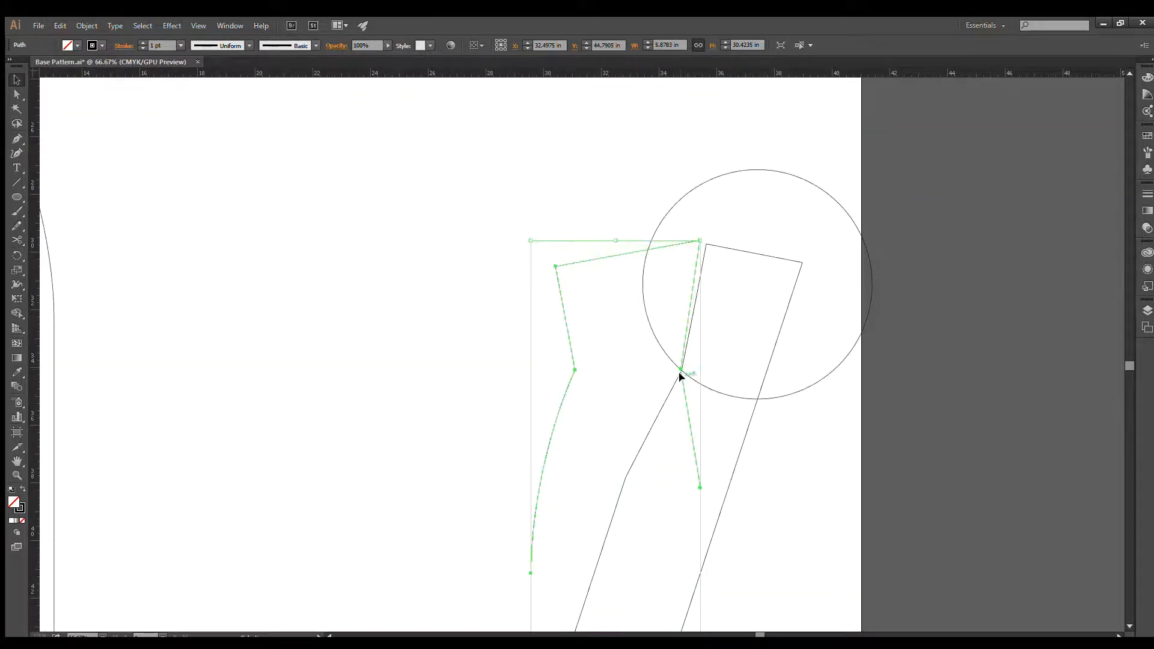
pyautogui.press('r')
pyautogui.moveTo(566, 367); pyautogui.dragTo(642, 270)
# Move the back side panel's side waist point onto the front side panel's and rotate the panel until its dart waist point meets the circle
pyautogui.scroll(-3, 607, 306)
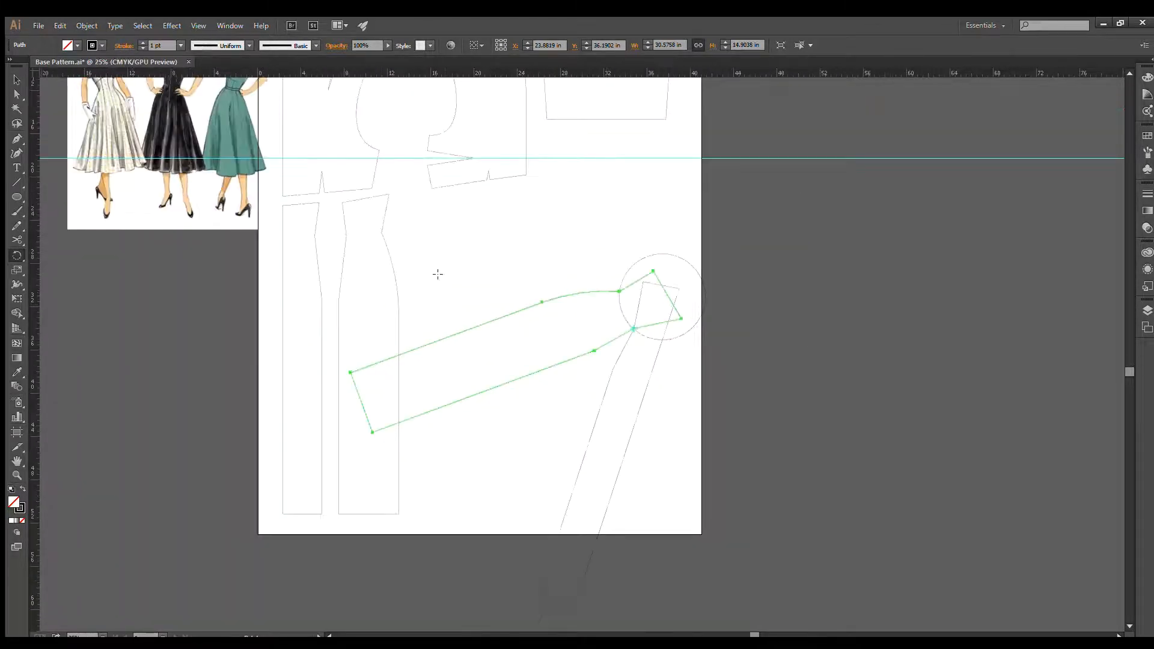
pyautogui.press('v')
pyautogui.click(379, 231)
pyautogui.moveTo(380, 231); pyautogui.dragTo(619, 292)
pyautogui.scroll(3, 612, 287)
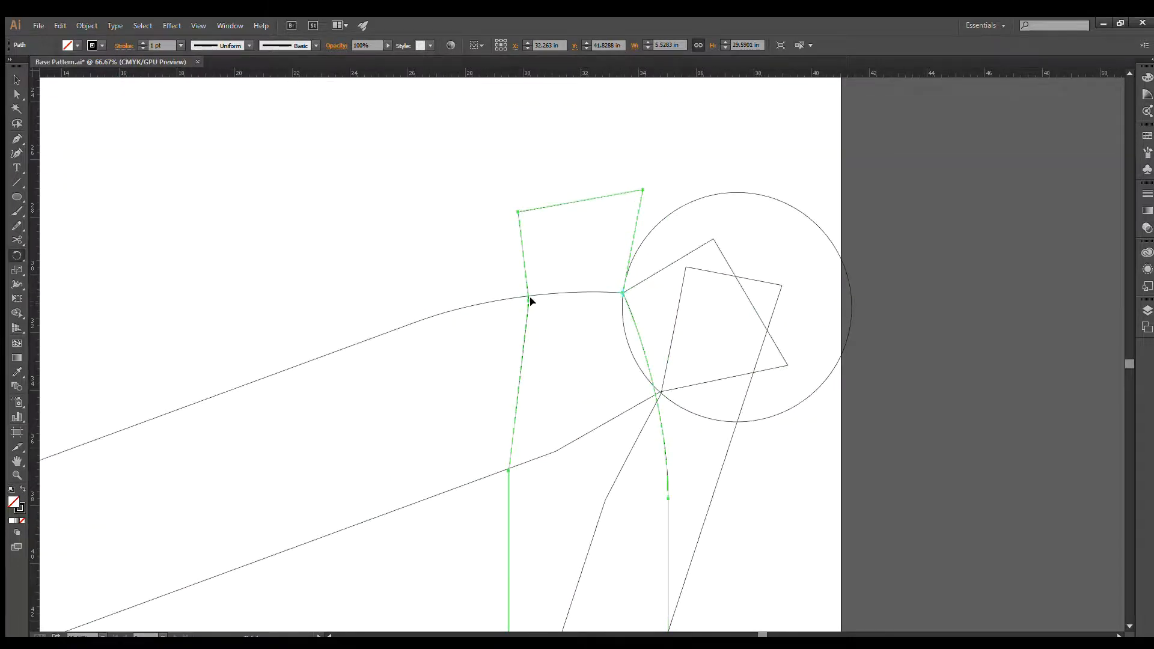
pyautogui.moveTo(531, 300); pyautogui.dragTo(679, 227)
# Move the center back panel's dart waist point onto the back side panel's and rotate the panel until its center waist point meets the circle
pyautogui.scroll(-3, 682, 297)
pyautogui.press('v')
pyautogui.click(342, 286)
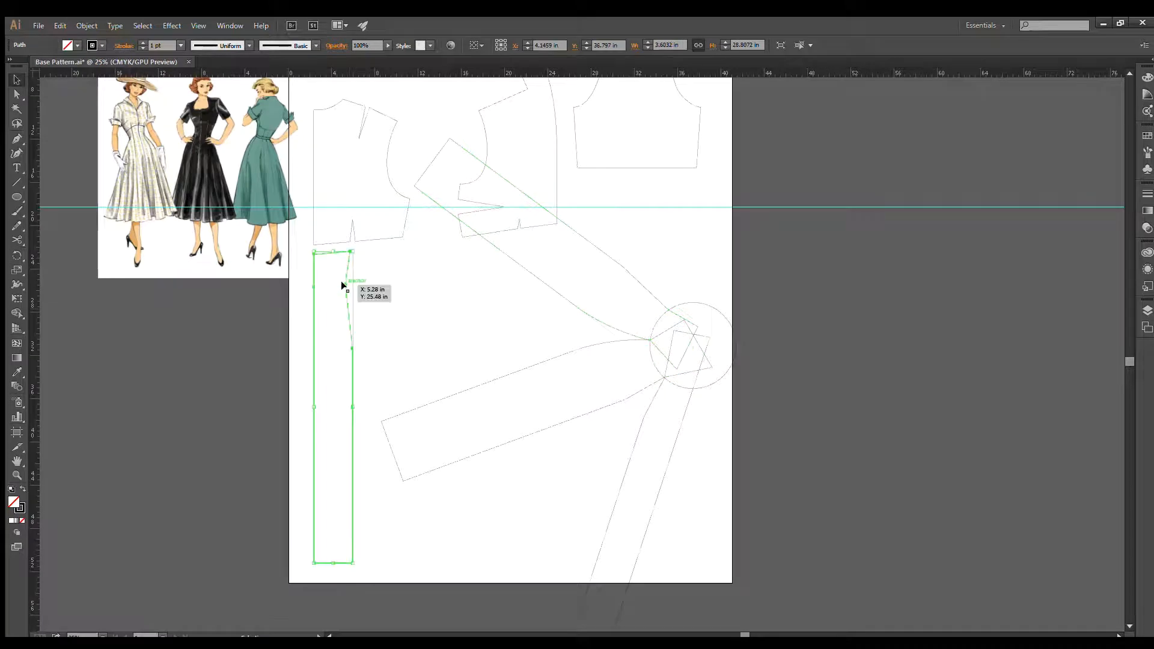
pyautogui.moveTo(340, 285); pyautogui.dragTo(669, 306)
pyautogui.scroll(5, 667, 309)
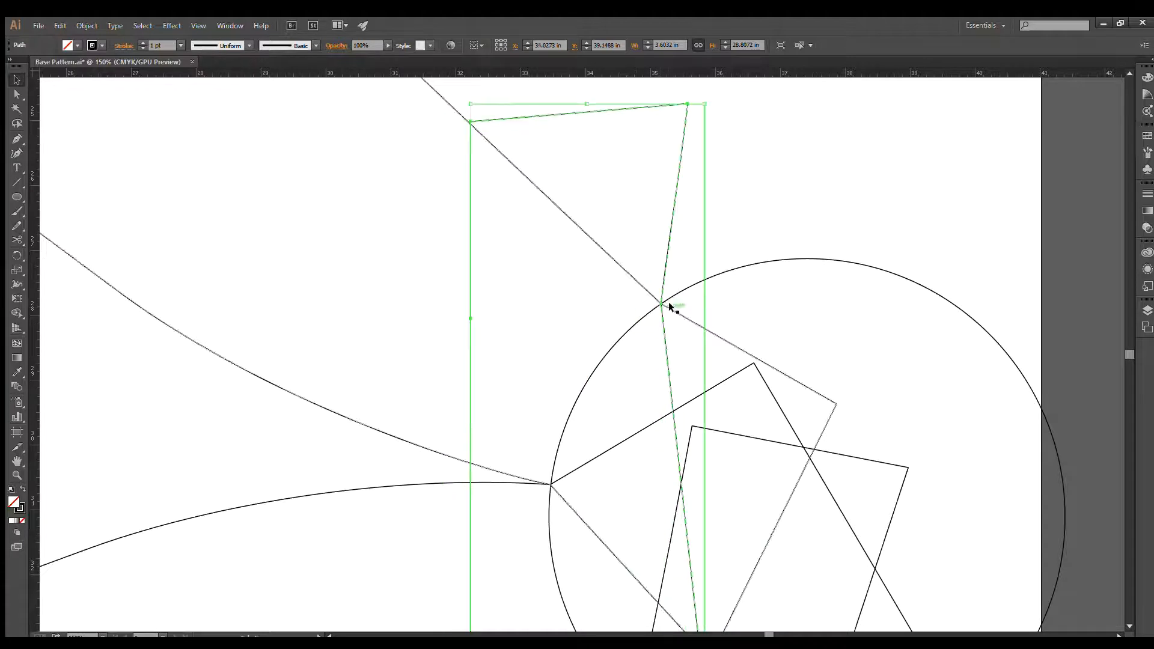
pyautogui.press('r')
pyautogui.click(662, 304)
pyautogui.scroll(-2, 547, 353)
pyautogui.moveTo(546, 352); pyautogui.dragTo(623, 343)
# Move the circle together with its four arranged skirt panels off the artboard onto the empty canvas beside it
pyautogui.scroll(-3, 669, 405)
pyautogui.moveTo(704, 506); pyautogui.dragTo(572, 291)
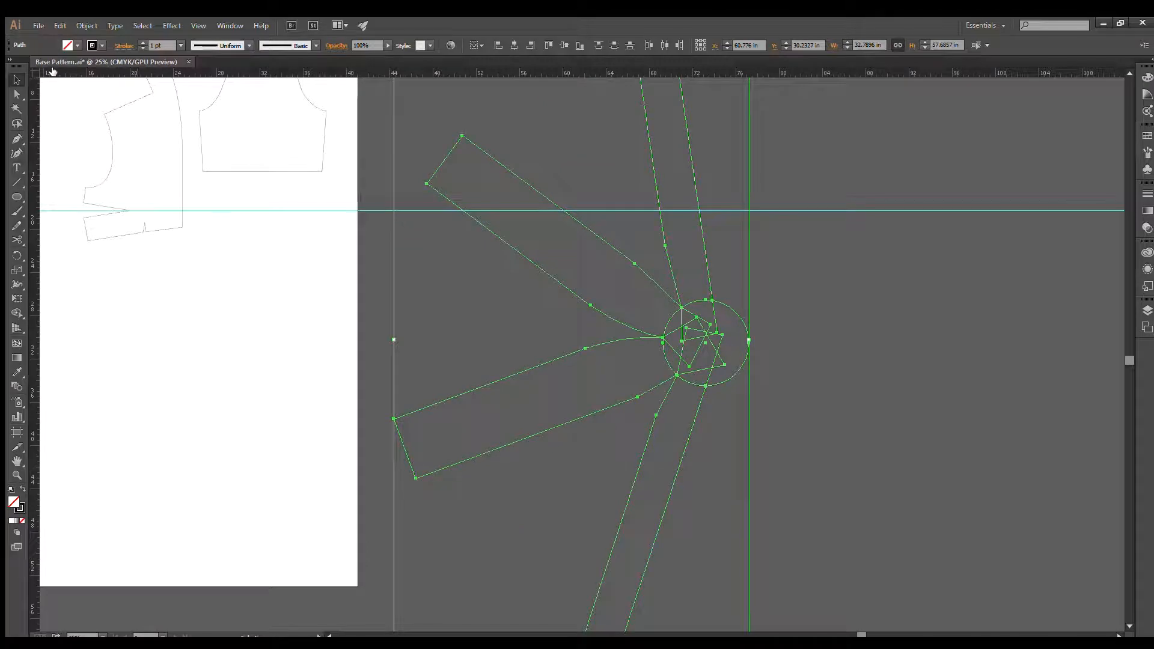
pyautogui.click(806, 379)
# Measure the center front panel's straight center edge below the waist using a pasted copy of that segment, and delete the copy
pyautogui.scroll(6, 777, 367)
pyautogui.scroll(-12, 776, 366)
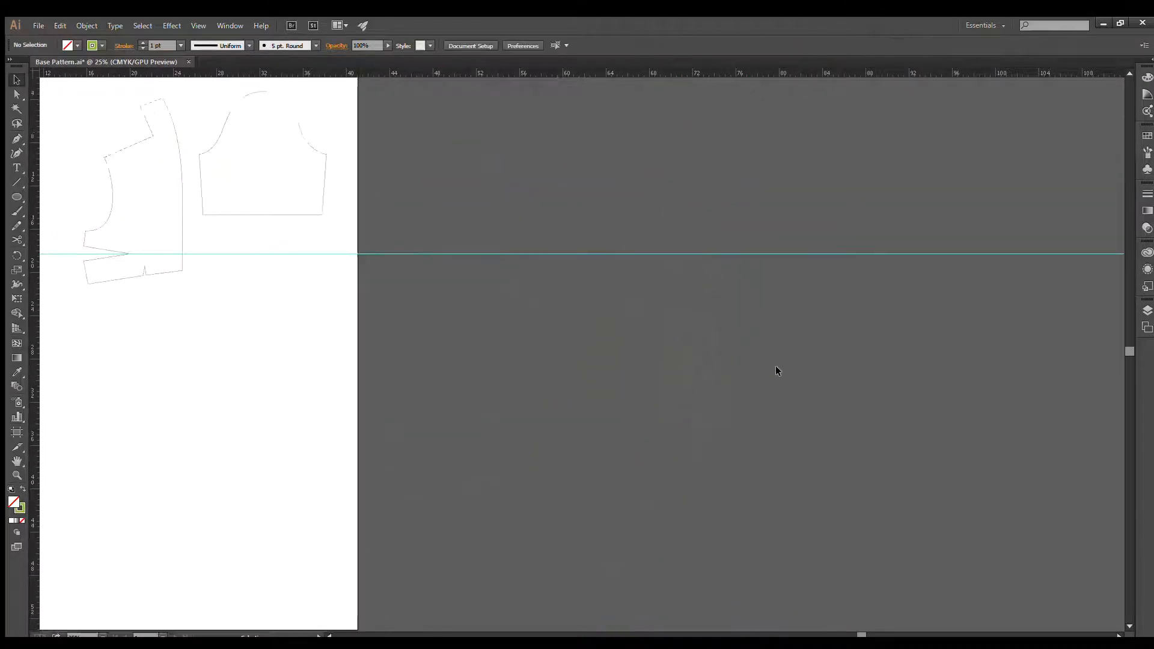
pyautogui.scroll(1, 754, 370)
pyautogui.scroll(1, 753, 369)
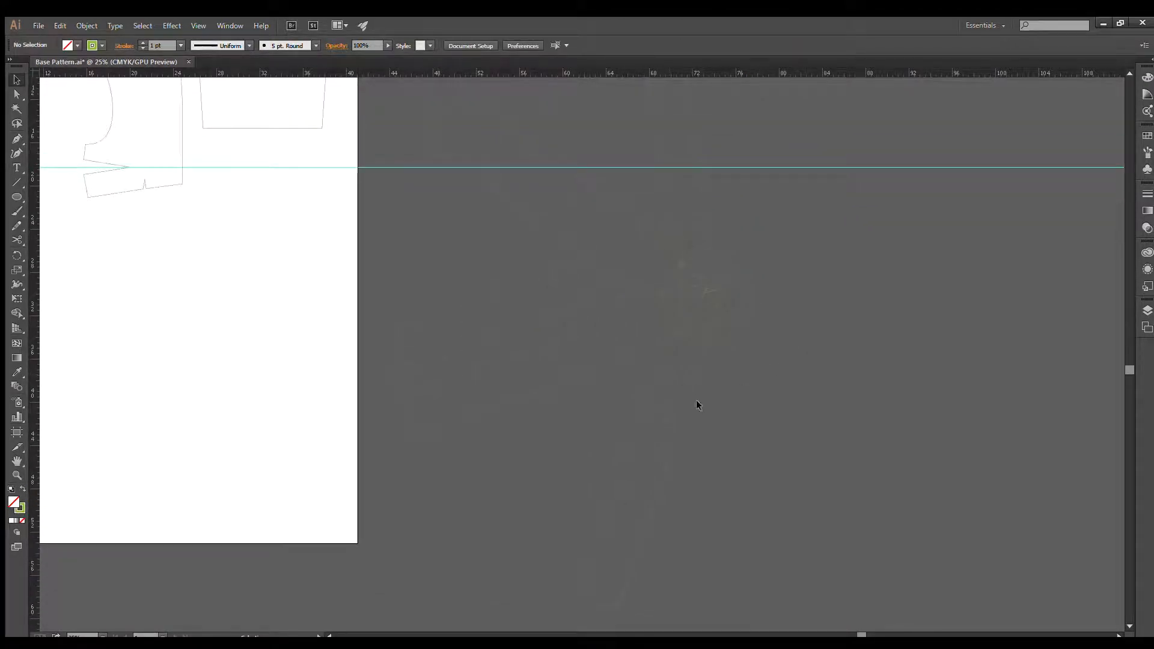
pyautogui.scroll(-2, 696, 400)
pyautogui.click(636, 398)
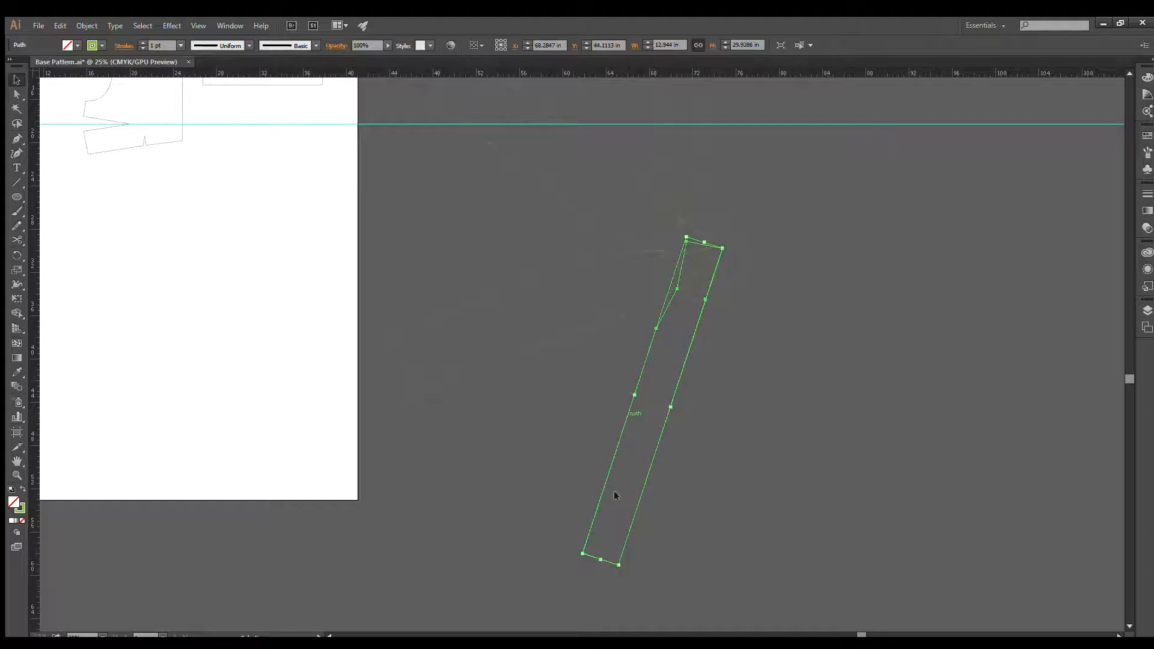
pyautogui.press('a')
pyautogui.click(628, 478)
pyautogui.click(598, 558)
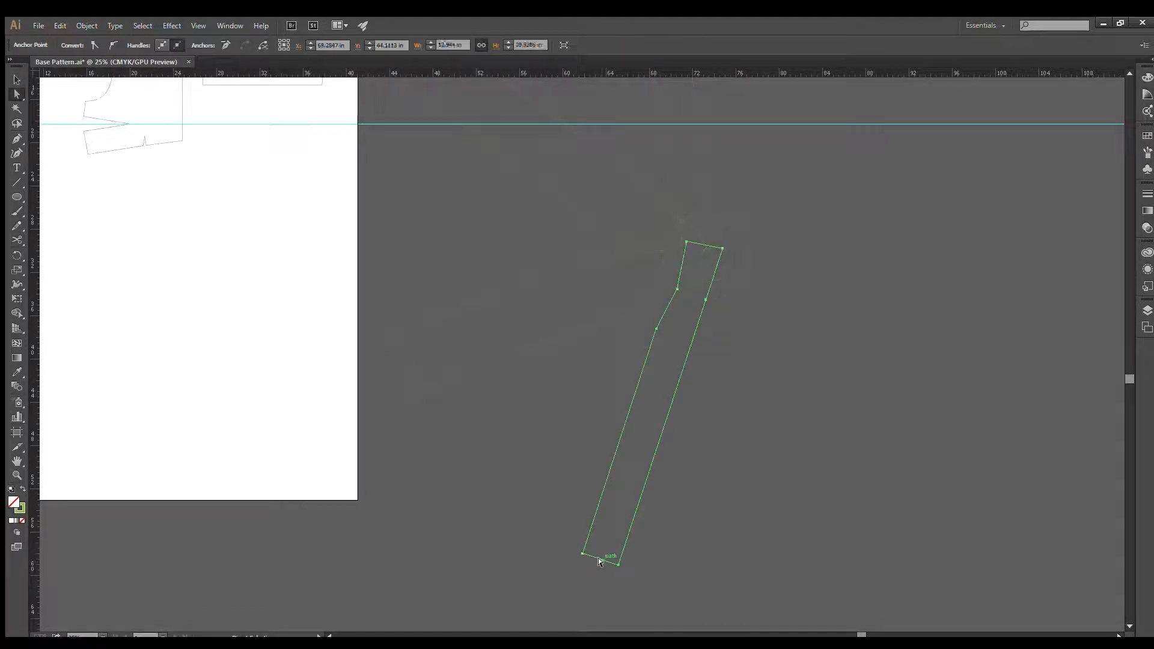
pyautogui.click(687, 382)
pyautogui.click(670, 406)
pyautogui.hotkey('ctrl', 'c')
pyautogui.hotkey('ctrl', 'v')
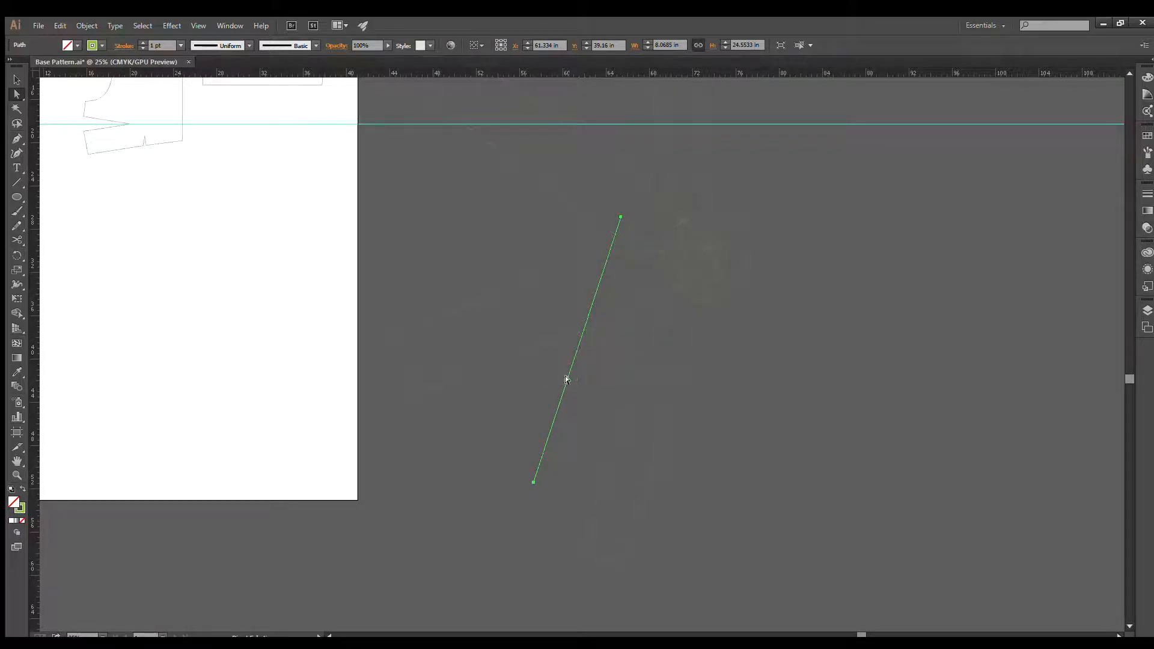
pyautogui.press('Delete')
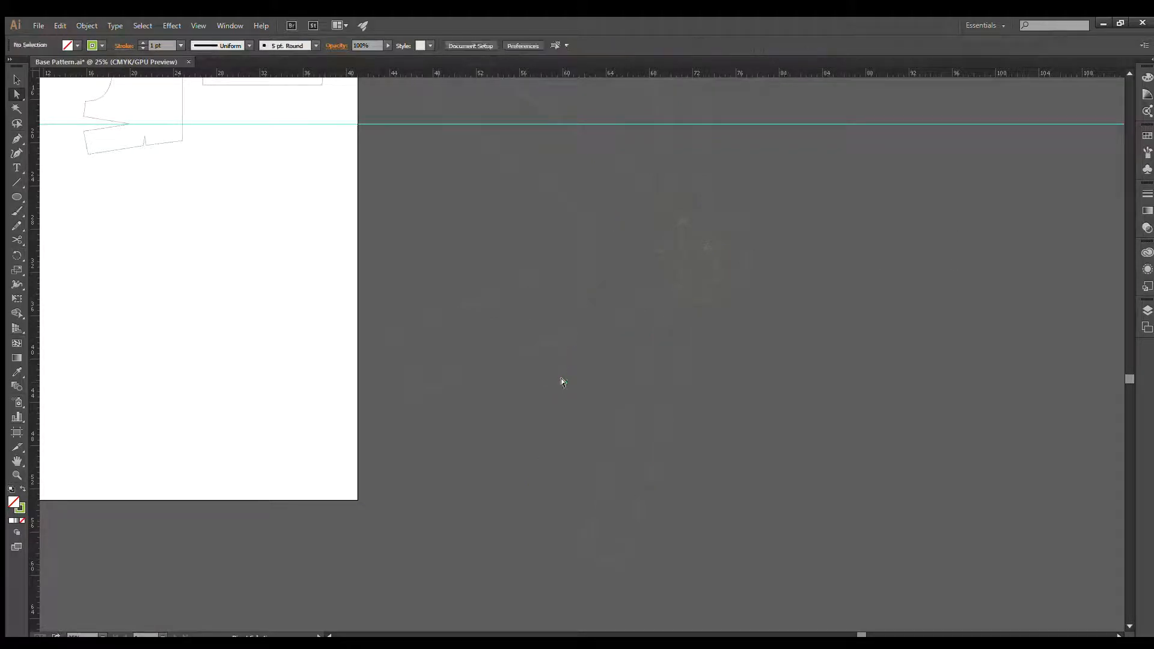
# Create a circle 33.825 in in diameter and center it on the small waist circle
pyautogui.click(16, 197)
pyautogui.press('Return')
pyautogui.press('v')
pyautogui.moveTo(1023, 446); pyautogui.dragTo(815, 115)
# Enlarge the new circle from its center until it meets the center front panel's hem
pyautogui.scroll(-1, 703, 451)
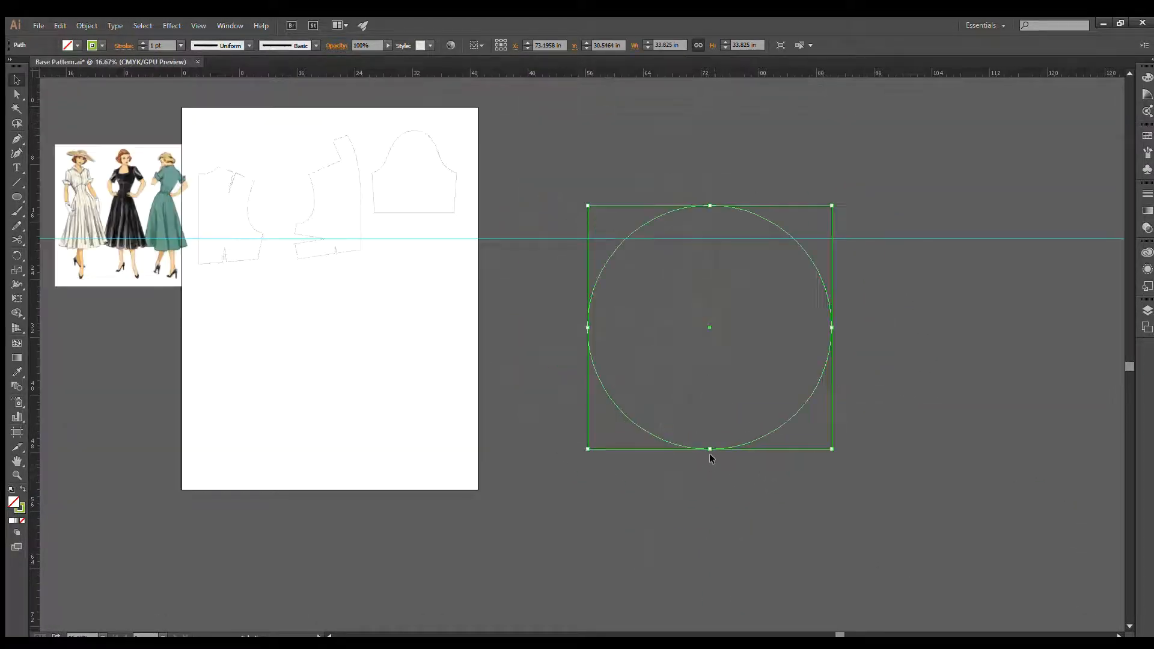
pyautogui.moveTo(709, 450); pyautogui.dragTo(723, 457)
pyautogui.hotkey('ctrl', 'z')
pyautogui.moveTo(708, 450); pyautogui.dragTo(696, 542)
pyautogui.scroll(2, 632, 522)
pyautogui.click(680, 524)
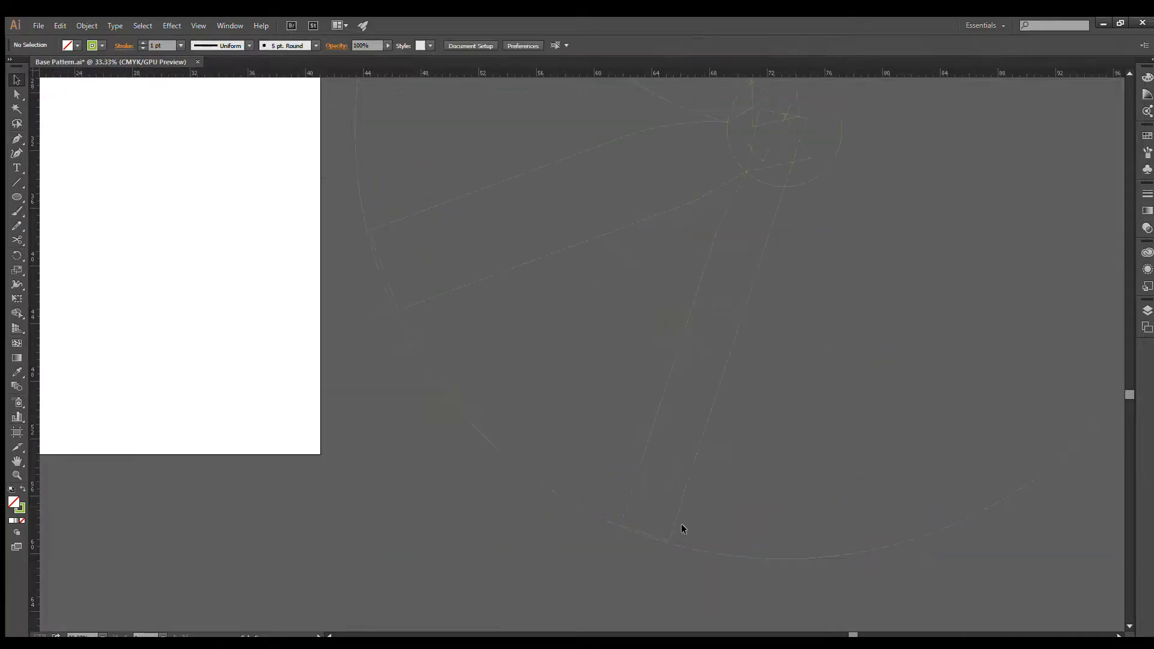
pyautogui.scroll(2, 691, 505)
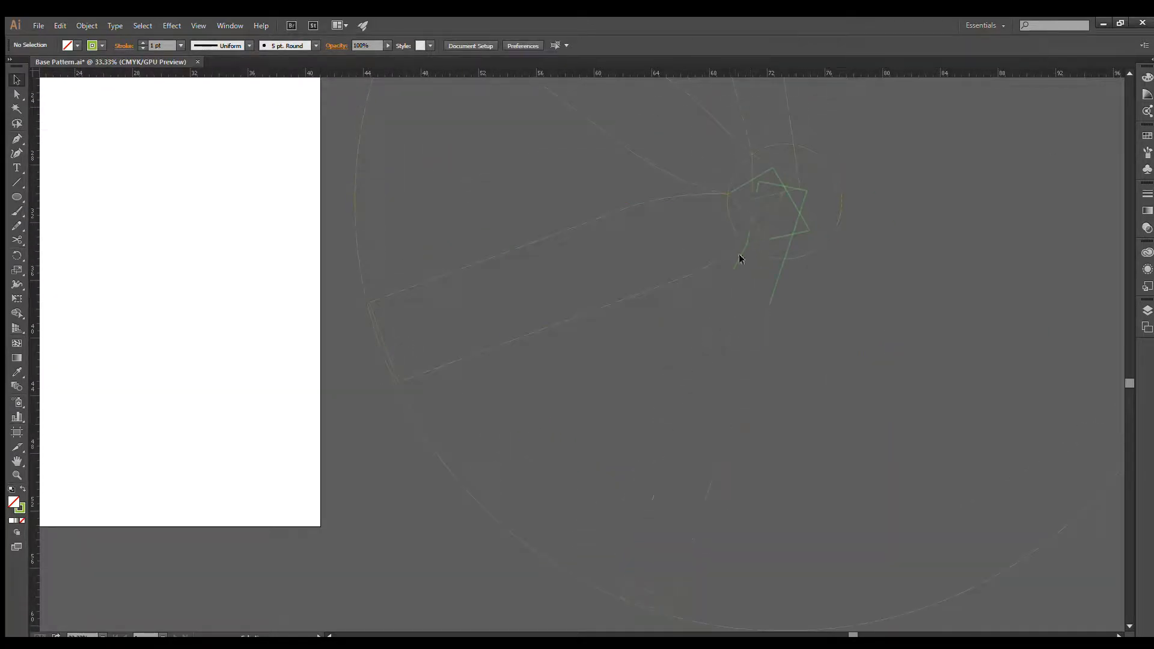
# Flare the center front panel by moving its side hem corner outward onto the large circle
pyautogui.click(706, 337)
pyautogui.scroll(-1, 697, 426)
pyautogui.press('Delete')
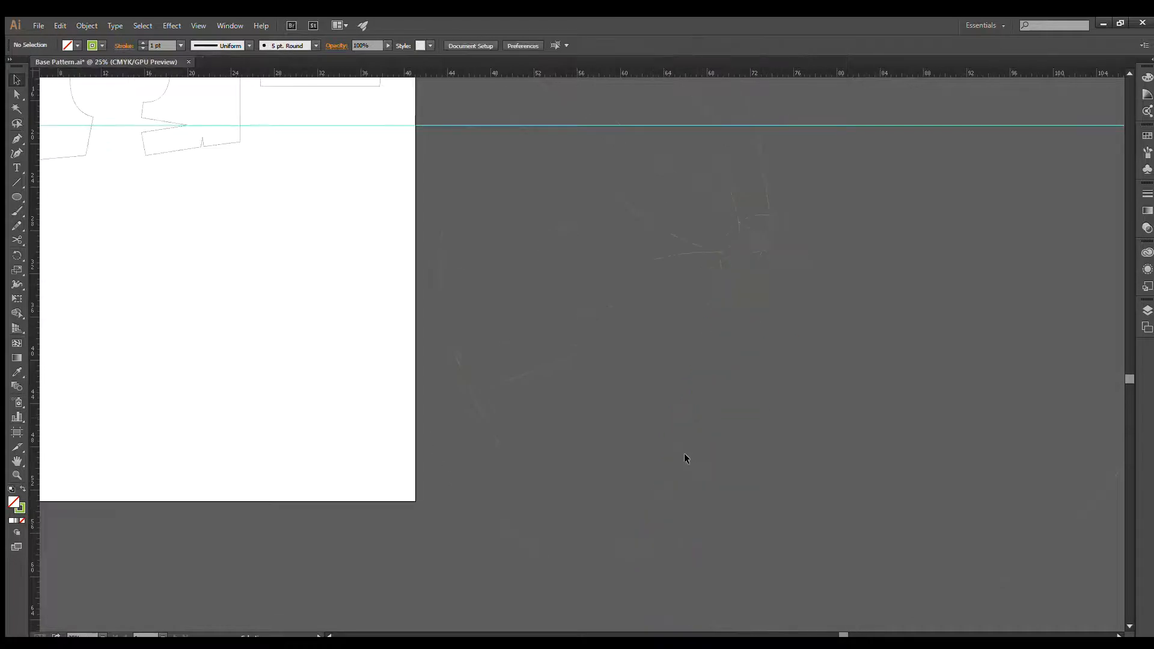
pyautogui.press('a')
pyautogui.click(639, 554)
pyautogui.click(643, 533)
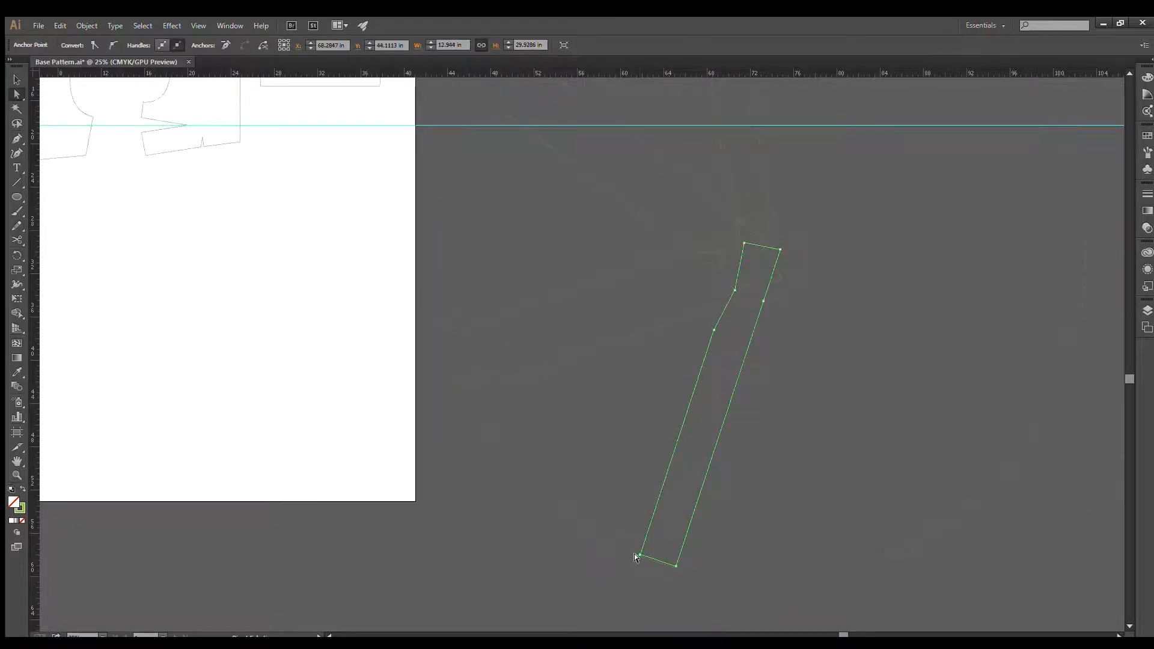
pyautogui.moveTo(640, 554); pyautogui.dragTo(552, 504)
pyautogui.hotkey('ctrl', 'z')
# Flare the front side panel by moving its hem corner nearest the center front panel onto the large circle
pyautogui.moveTo(473, 393); pyautogui.dragTo(520, 469)
pyautogui.press('space')
pyautogui.moveTo(784, 431); pyautogui.dragTo(739, 496)
# Add a horizontal guide through the center of the two circles
pyautogui.click(402, 396)
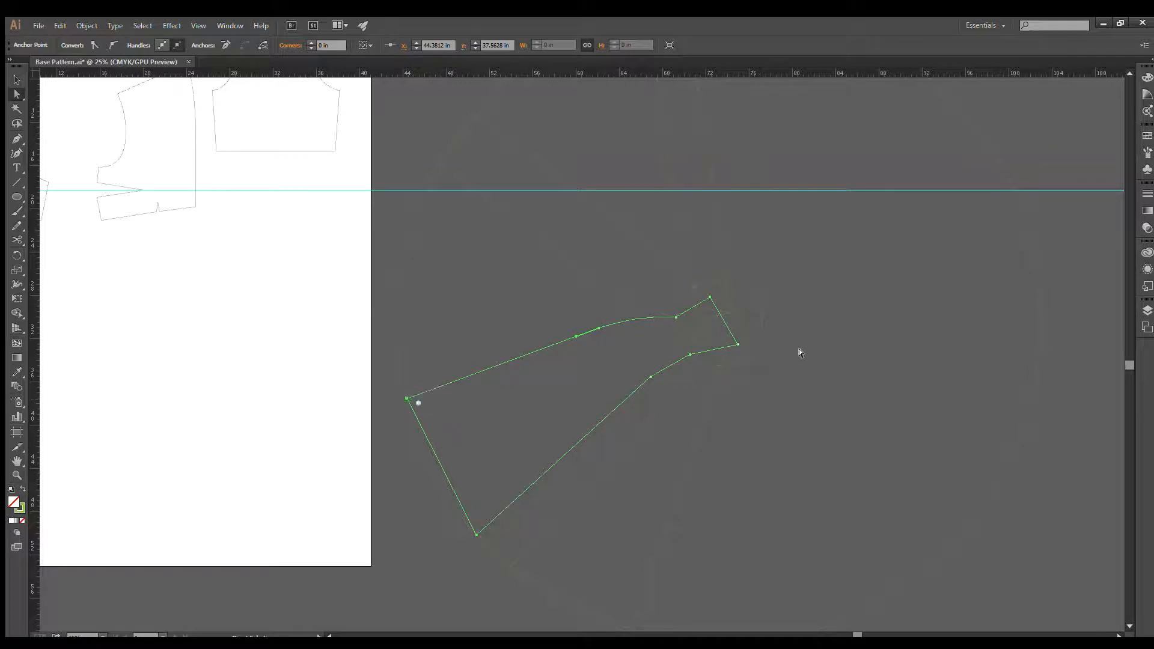
pyautogui.press('v')
pyautogui.click(759, 336)
pyautogui.moveTo(728, 73); pyautogui.dragTo(759, 324)
# Move the side-seam hem corners of the front side and back side panels to the point where the guide meets the large circle
pyautogui.moveTo(405, 397); pyautogui.dragTo(396, 330)
pyautogui.hotkey('ctrl', 'z')
pyautogui.click(484, 369)
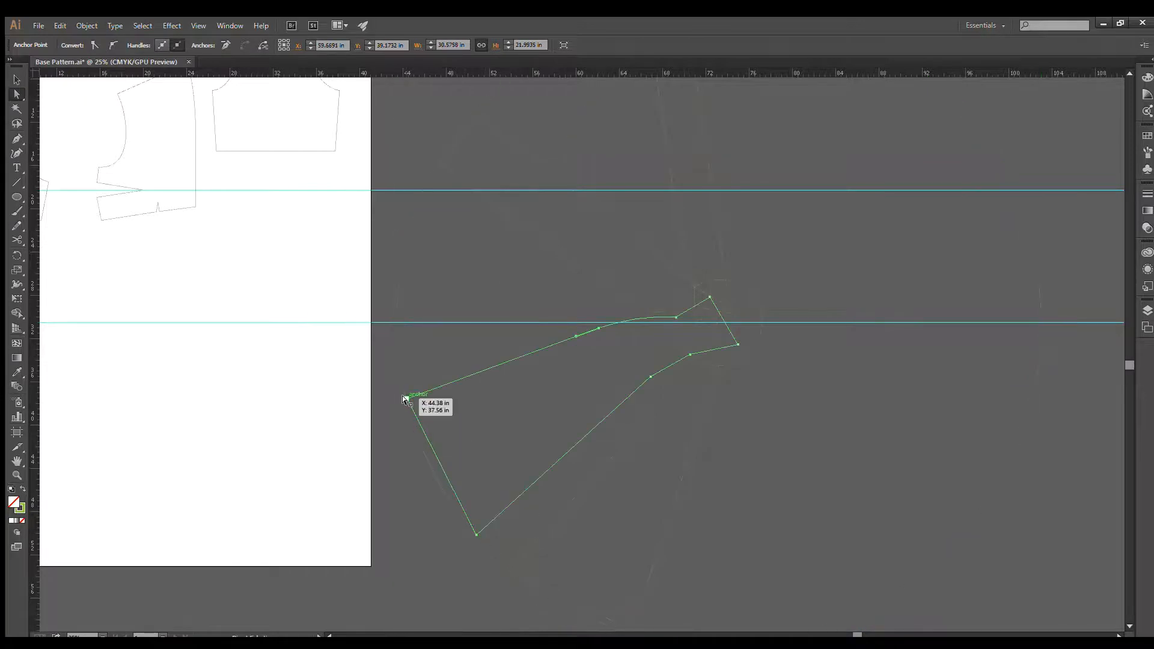
pyautogui.moveTo(407, 399); pyautogui.dragTo(398, 322)
pyautogui.scroll(2, 511, 291)
pyautogui.click(514, 280)
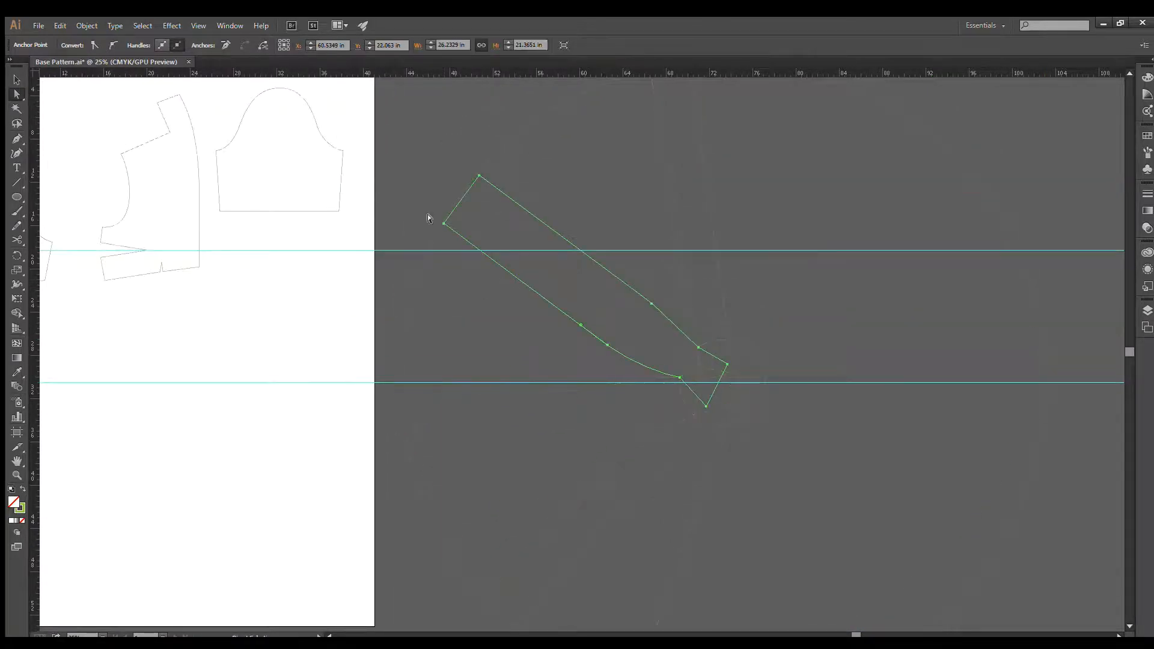
pyautogui.moveTo(441, 221); pyautogui.dragTo(399, 381)
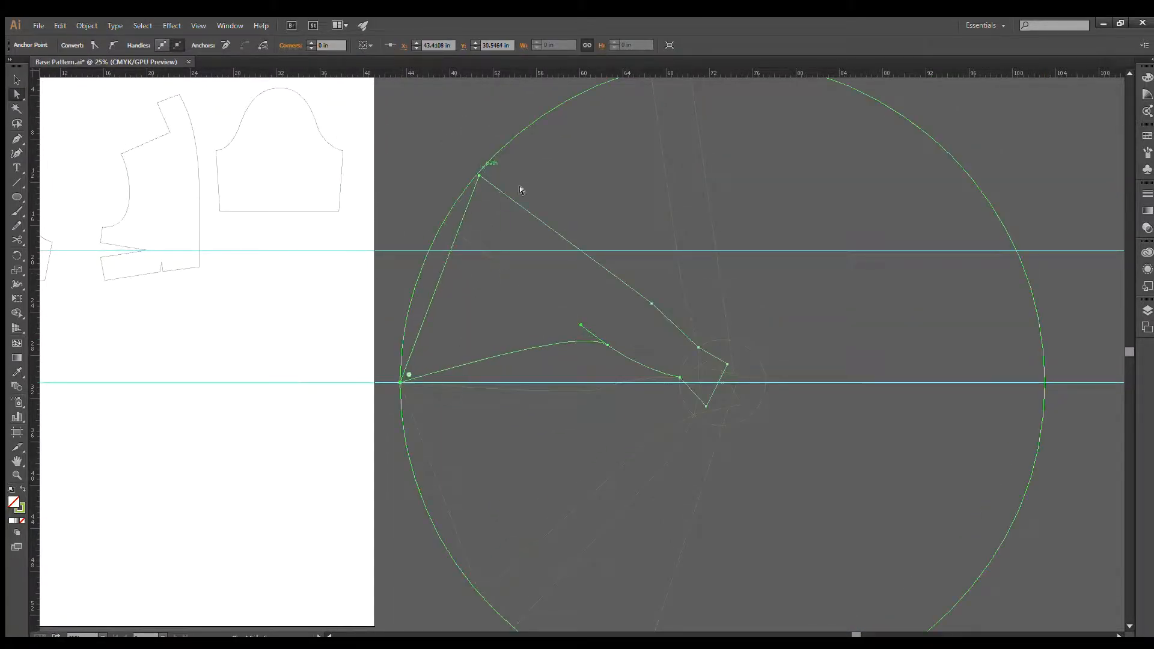
# Flare the center back and back side panels by moving their facing hem corners toward each other on the large circle
pyautogui.scroll(2, 605, 166)
pyautogui.hscroll(2, 605, 167)
pyautogui.click(621, 117)
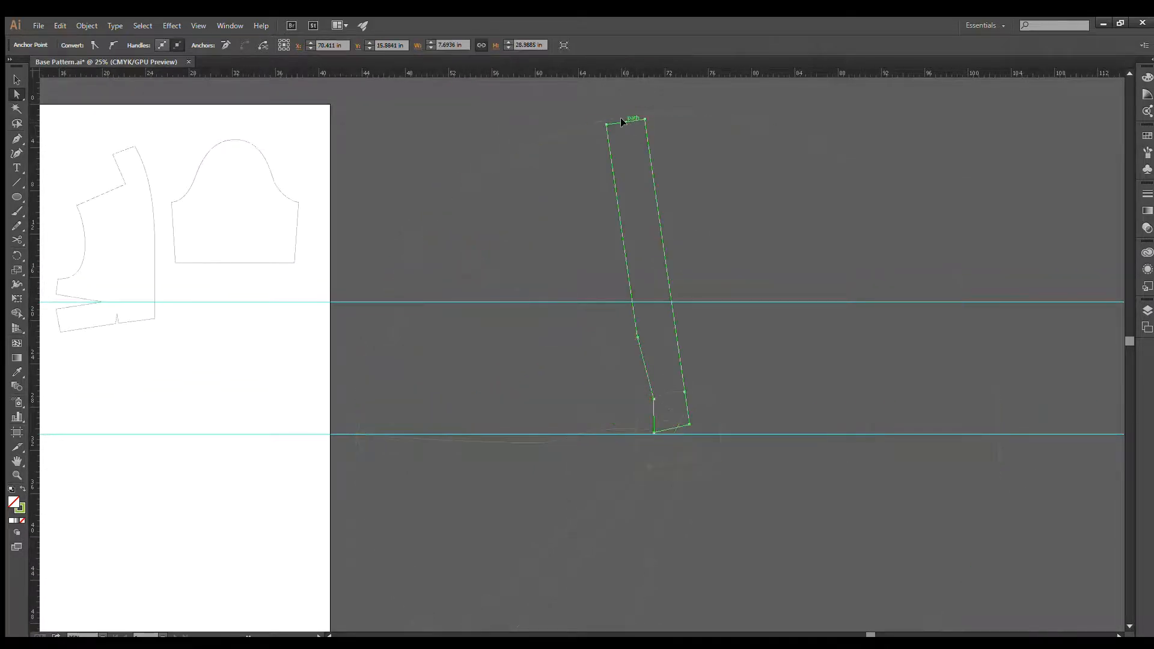
pyautogui.moveTo(621, 117); pyautogui.dragTo(523, 151)
pyautogui.moveTo(433, 227); pyautogui.dragTo(487, 175)
pyautogui.click(779, 319)
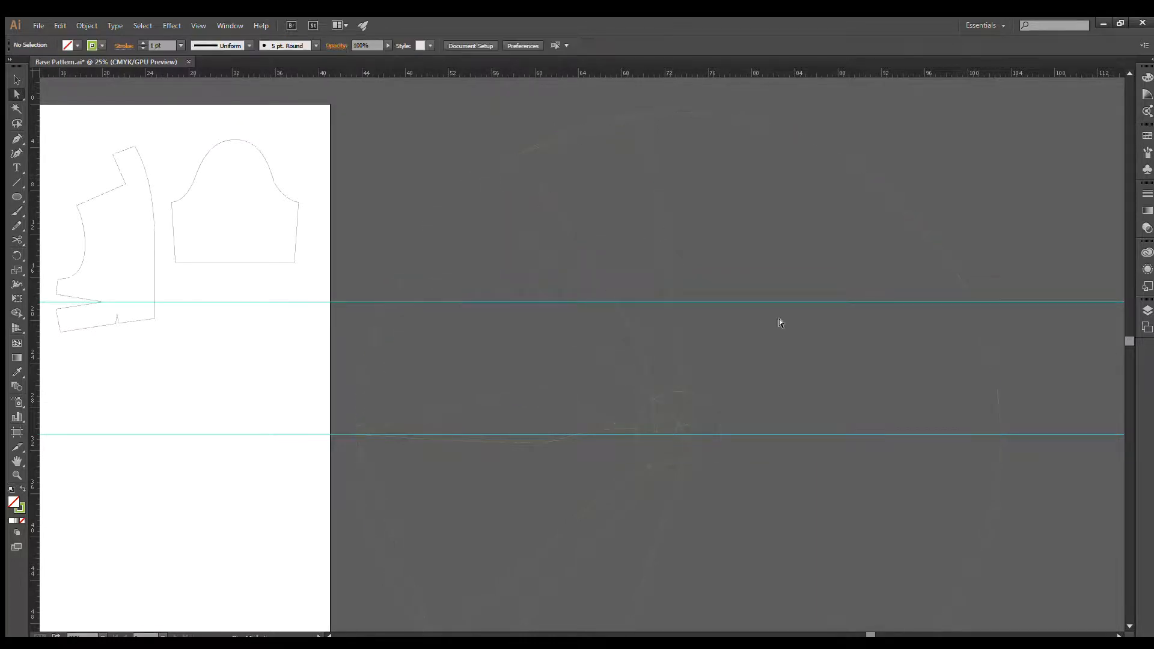
# Move the horizontal guide up to the side waist point shared by the front side and back side panels
pyautogui.scroll(-3, 751, 355)
pyautogui.scroll(2, 679, 415)
pyautogui.moveTo(607, 358); pyautogui.dragTo(730, 299)
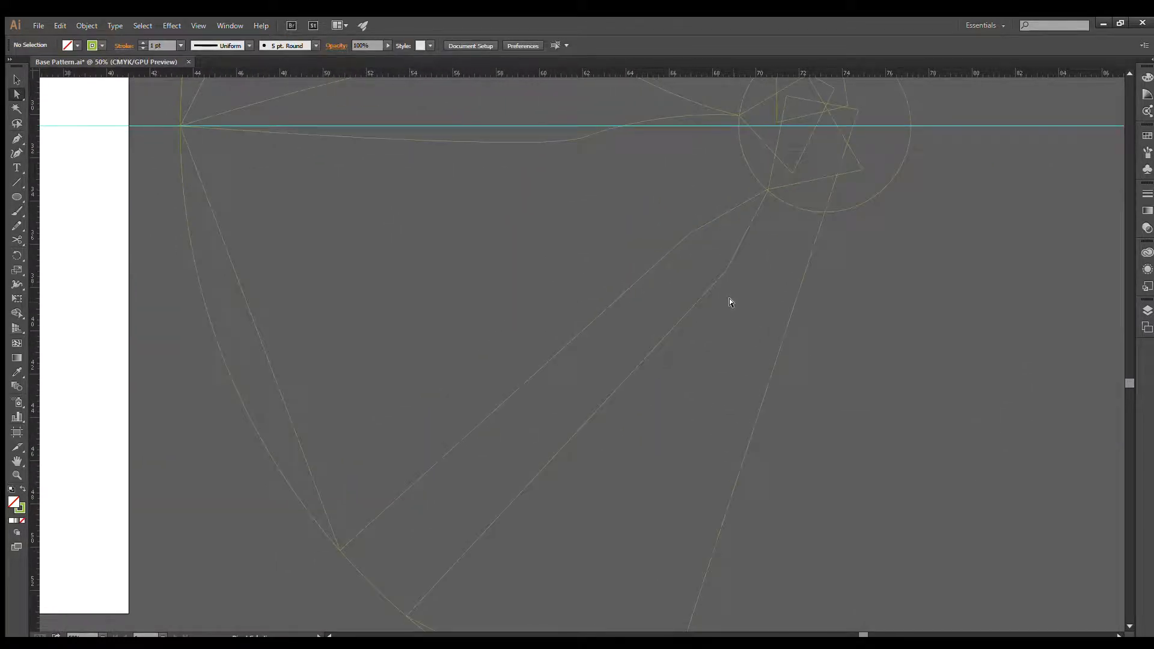
pyautogui.scroll(2, 531, 125)
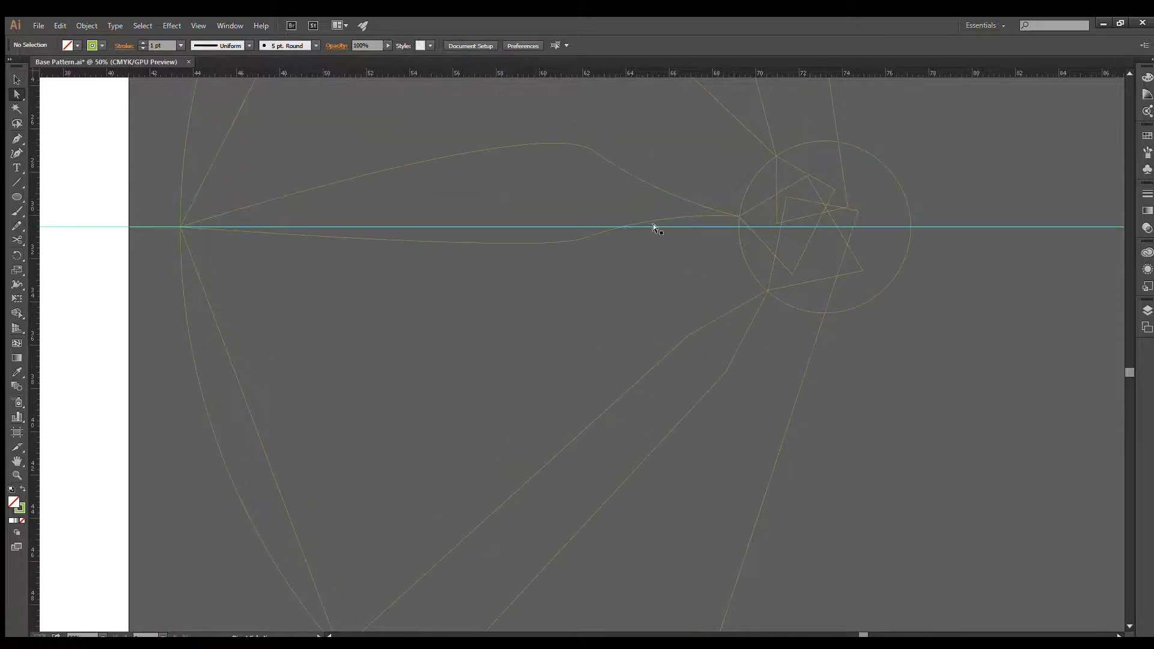
pyautogui.moveTo(859, 228); pyautogui.dragTo(739, 216)
# Delete the hip anchor points from the side seams of the front side and back side panels to straighten them
pyautogui.click(579, 238)
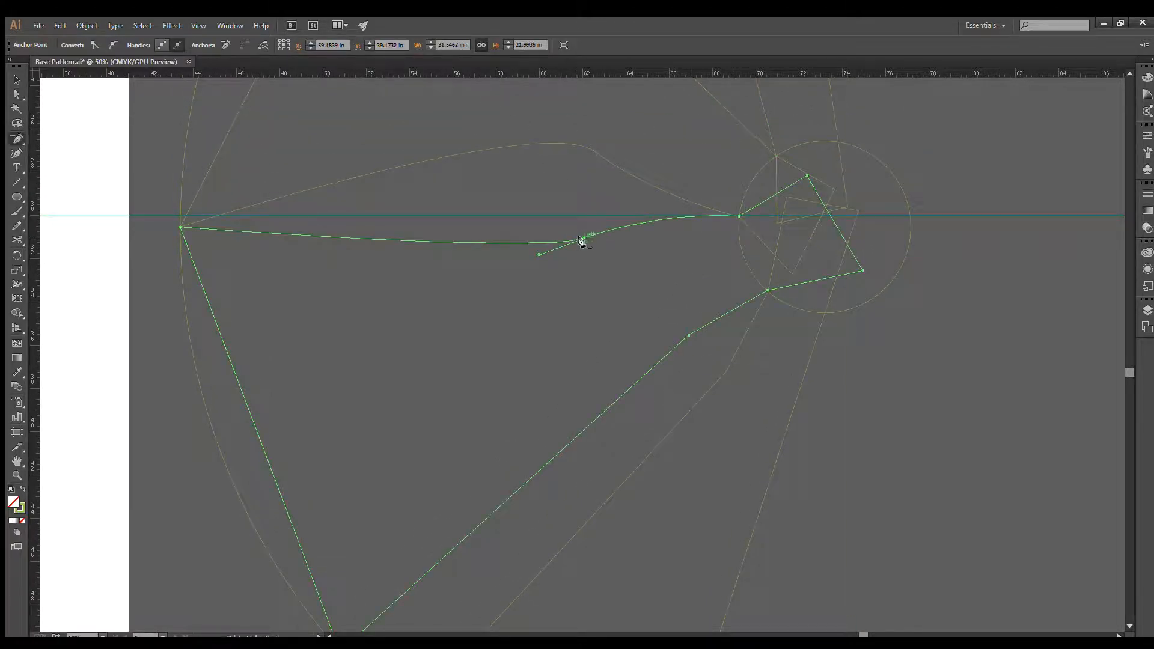
pyautogui.click(581, 240)
pyautogui.press('v')
pyautogui.click(630, 170)
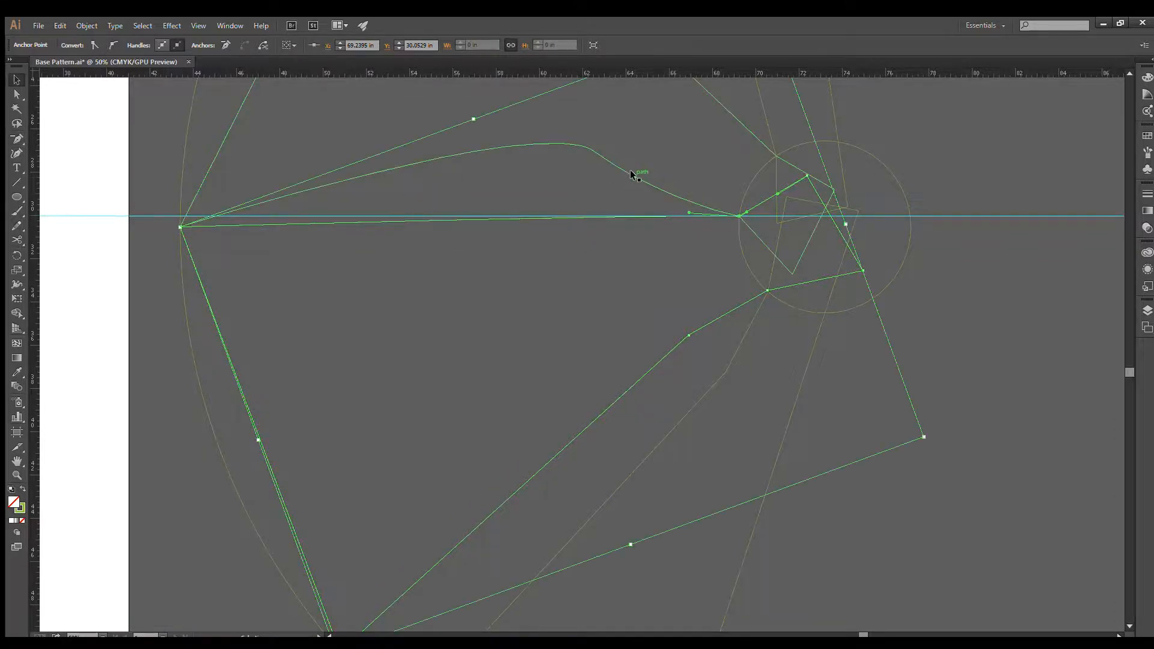
pyautogui.press('-')
pyautogui.click(594, 151)
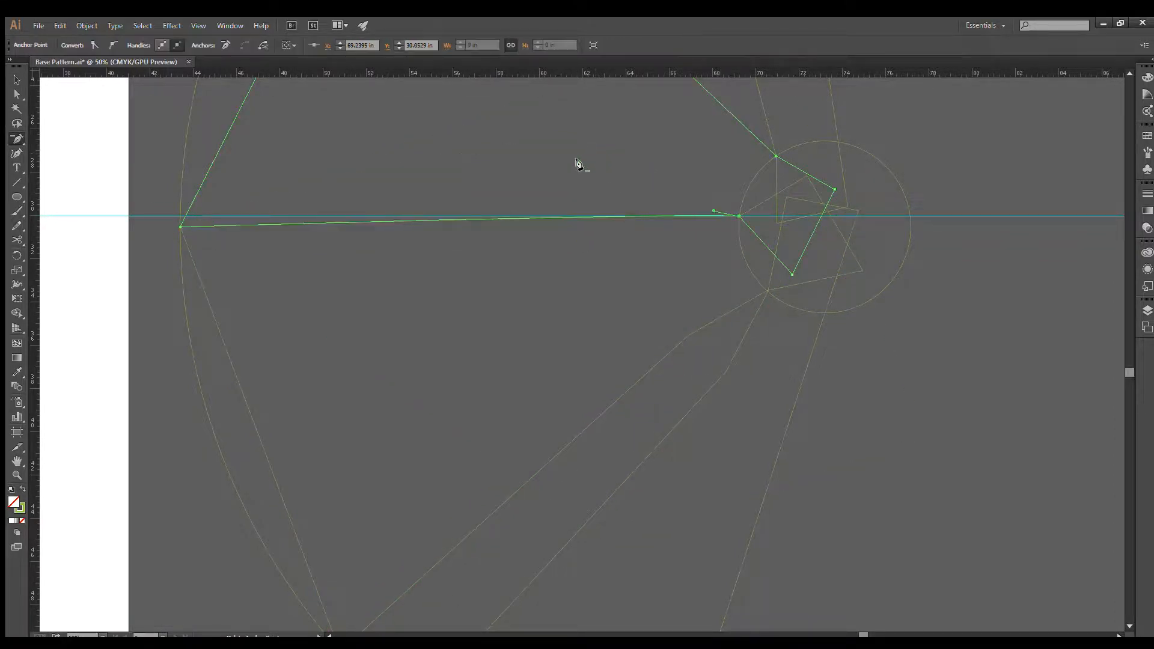
pyautogui.press('v')
# Delete both horizontal guides
pyautogui.scroll(-3, 568, 261)
pyautogui.scroll(-2, 616, 279)
pyautogui.click(773, 295)
pyautogui.moveTo(833, 179); pyautogui.dragTo(753, 280)
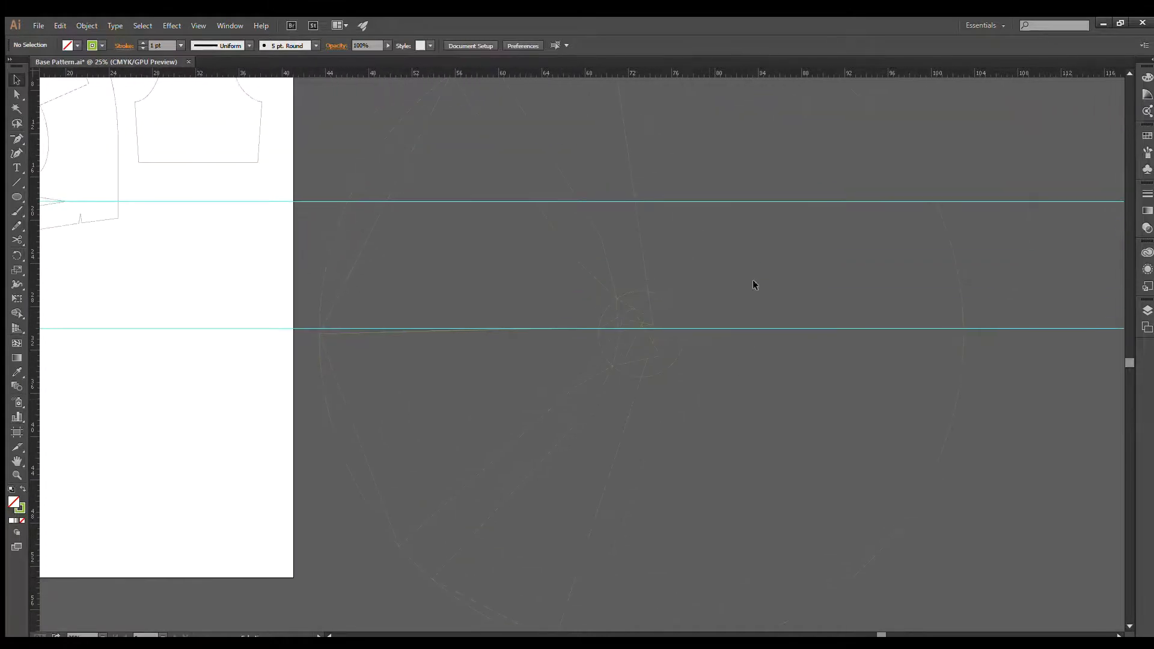
pyautogui.press('Delete')
pyautogui.click(745, 201)
pyautogui.press('Delete')
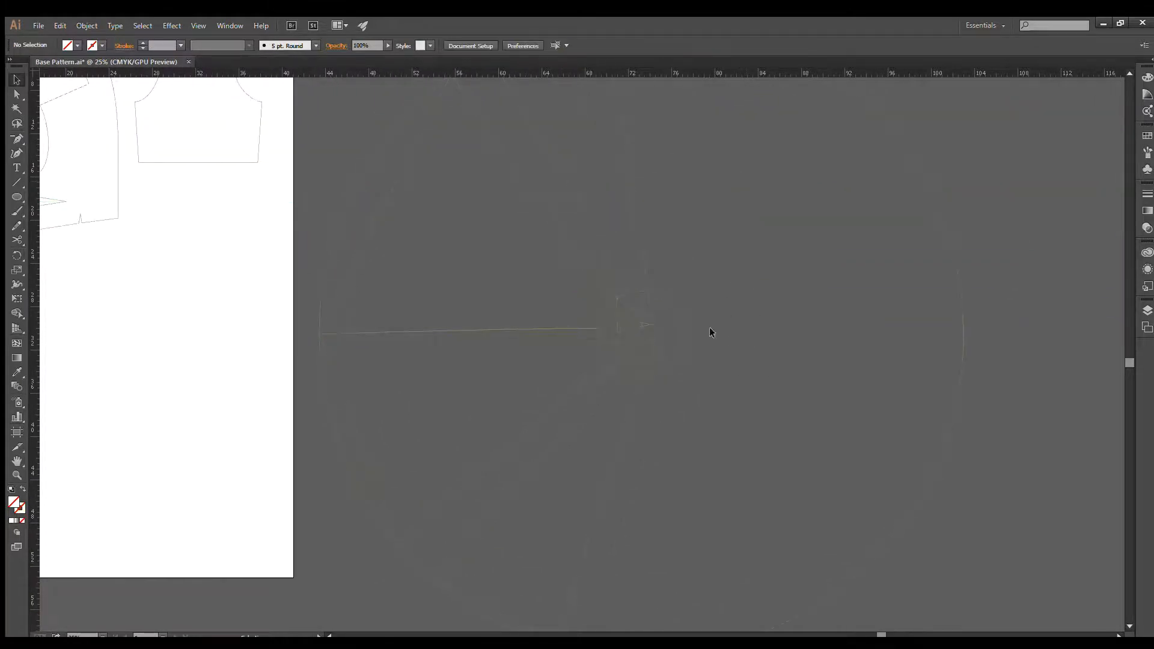
# Move the center front panel's side hem corner farther along the large circle and the center back panel's to meet the back side panel's corner
pyautogui.scroll(-3, 673, 349)
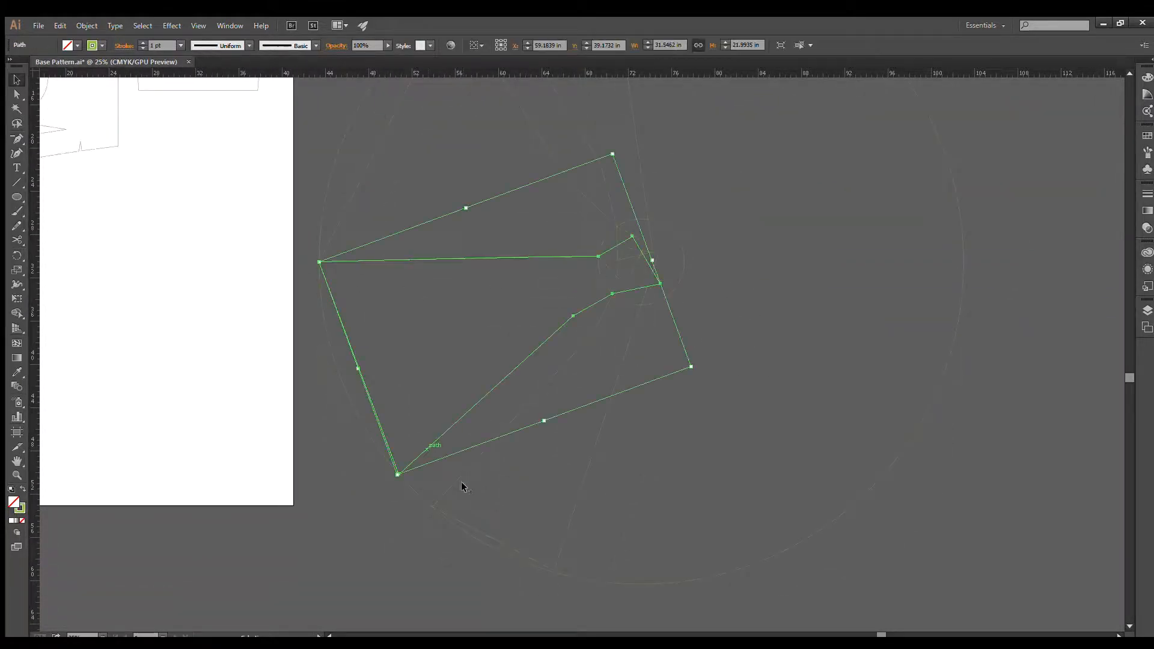
pyautogui.moveTo(430, 504); pyautogui.dragTo(413, 486)
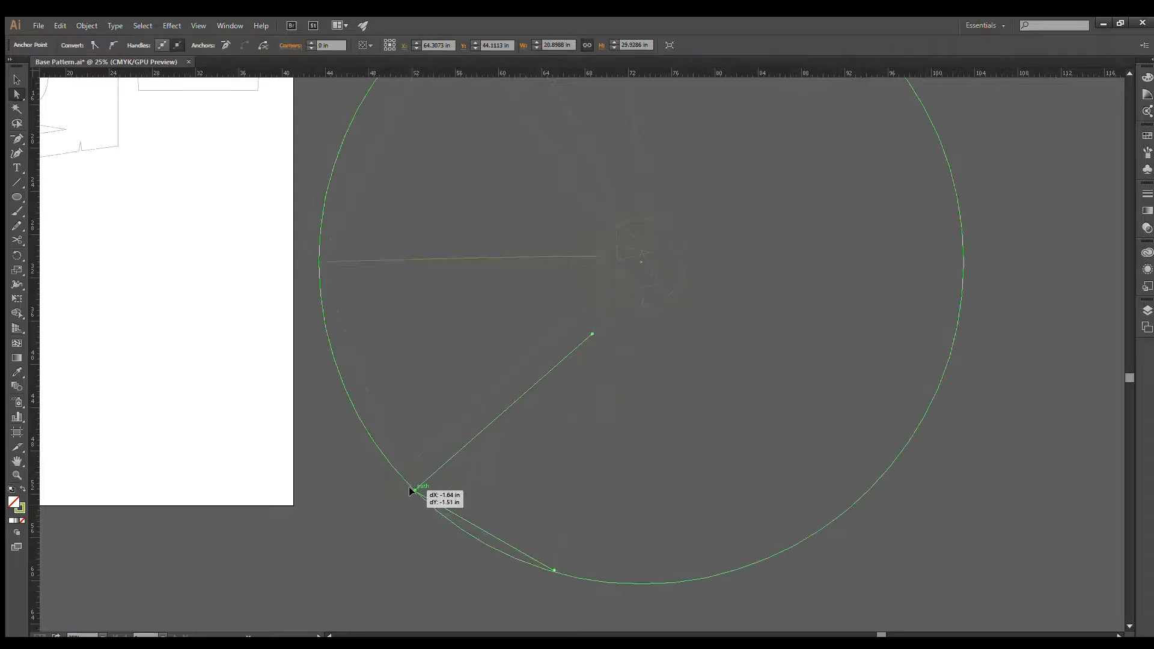
pyautogui.scroll(7, 420, 556)
pyautogui.moveTo(486, 158); pyautogui.dragTo(452, 175)
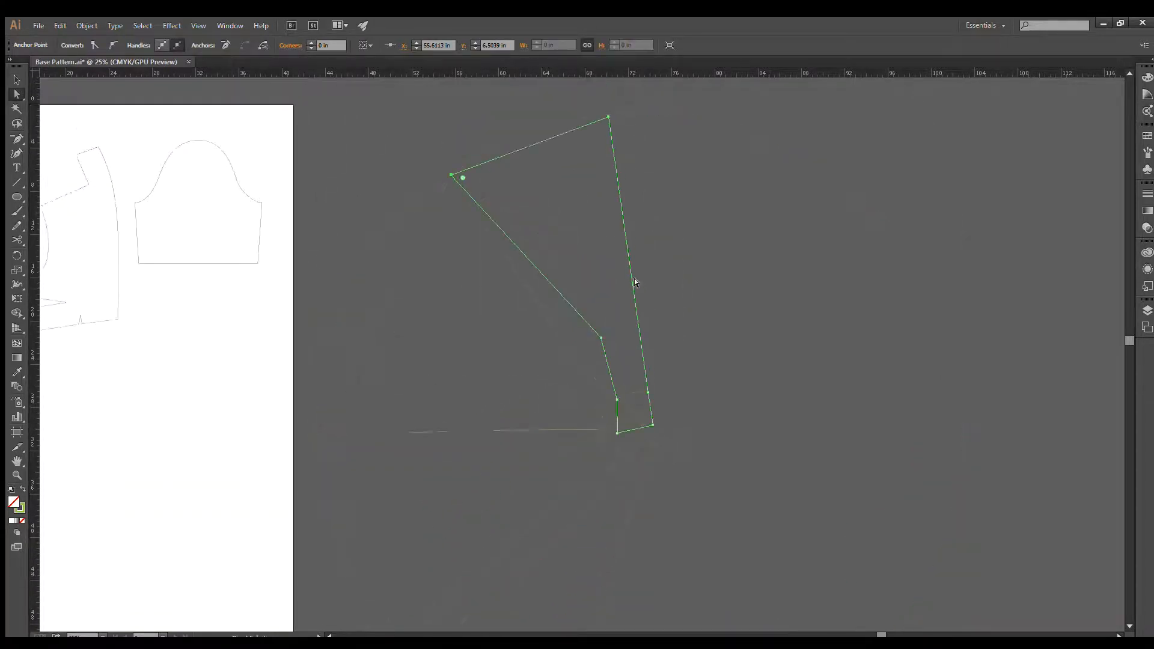
# Curve the straight hems of the center front and front side panels to follow the large circle
pyautogui.scroll(-8, 635, 282)
pyautogui.hotkey('shift', 'c')
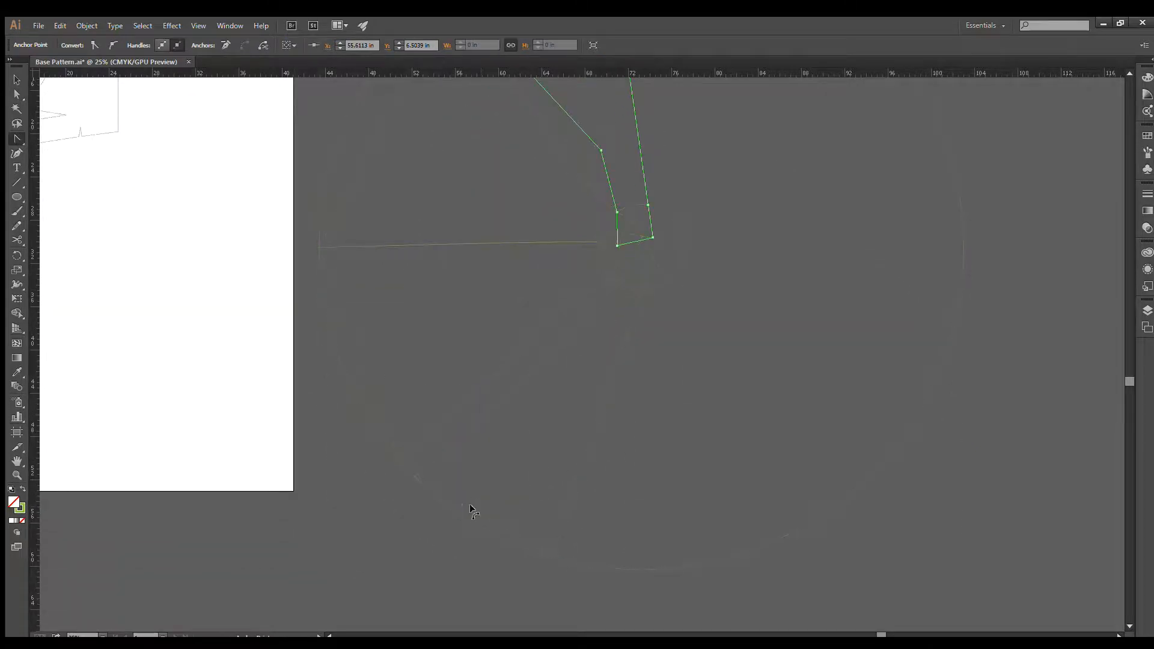
pyautogui.moveTo(481, 512); pyautogui.dragTo(473, 522)
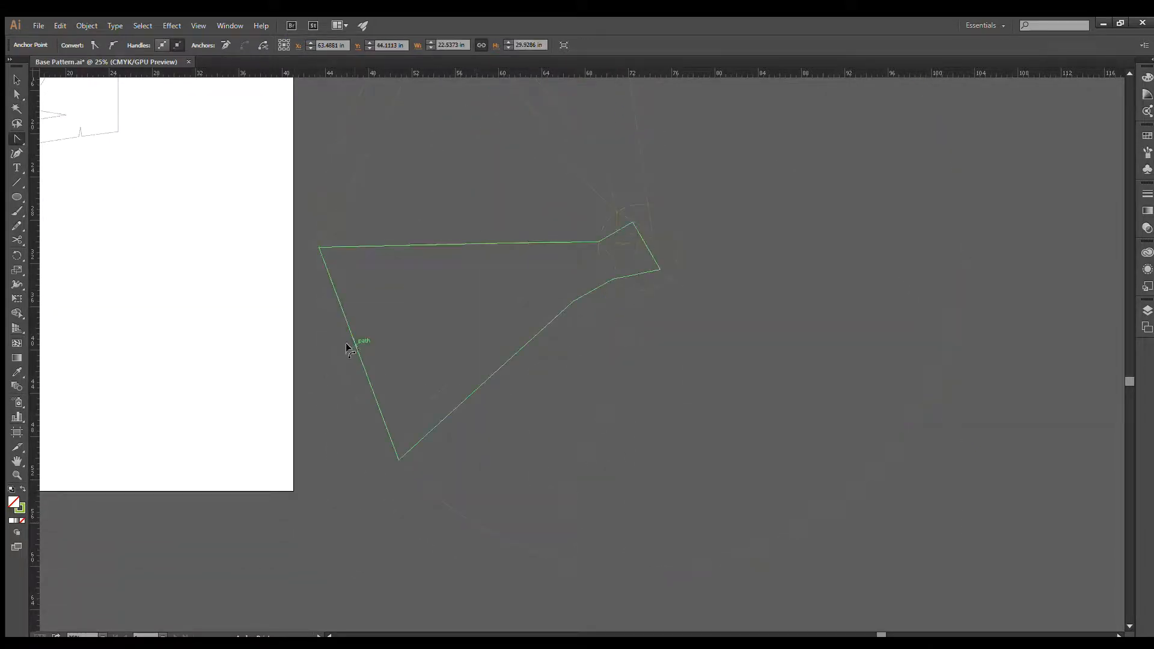
pyautogui.scroll(8, 345, 351)
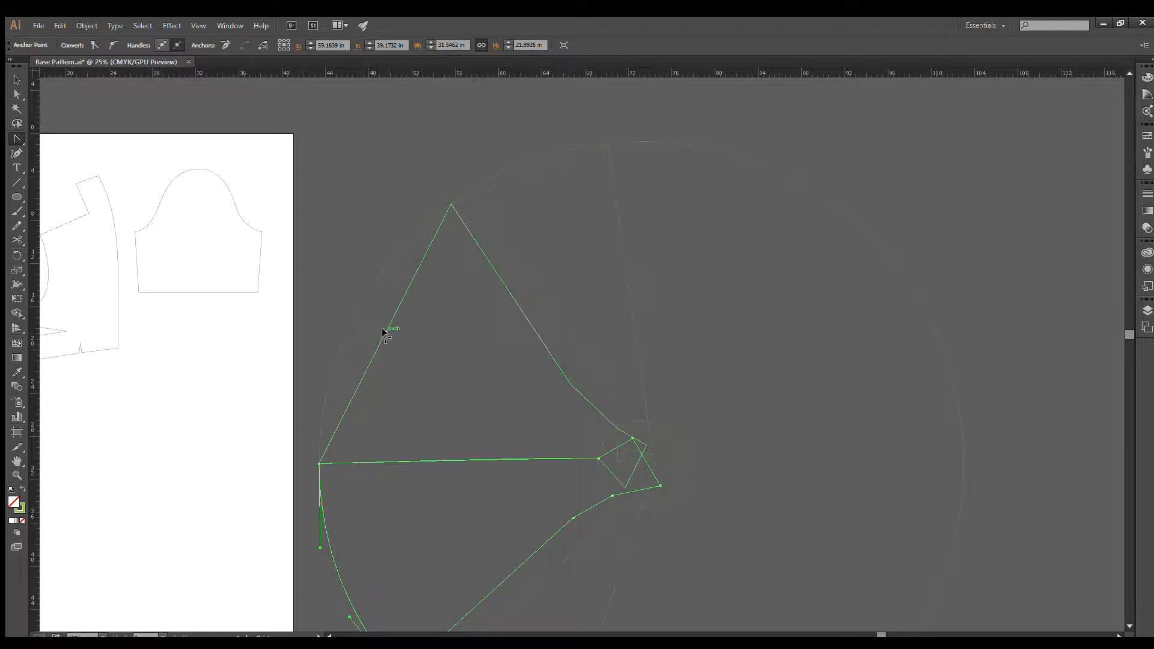
# Curve the back side and center back panel hems along the large circle and shift their shared hem corner toward the back side panel
pyautogui.moveTo(383, 332); pyautogui.dragTo(355, 314)
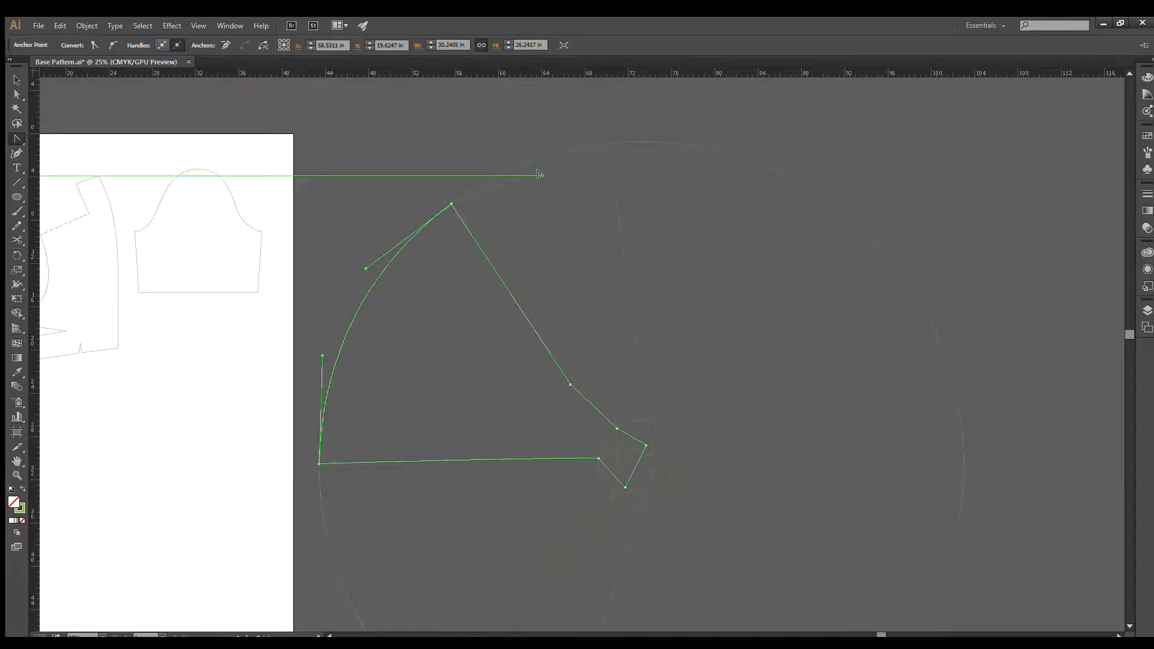
pyautogui.moveTo(537, 173); pyautogui.dragTo(532, 158)
pyautogui.press('a')
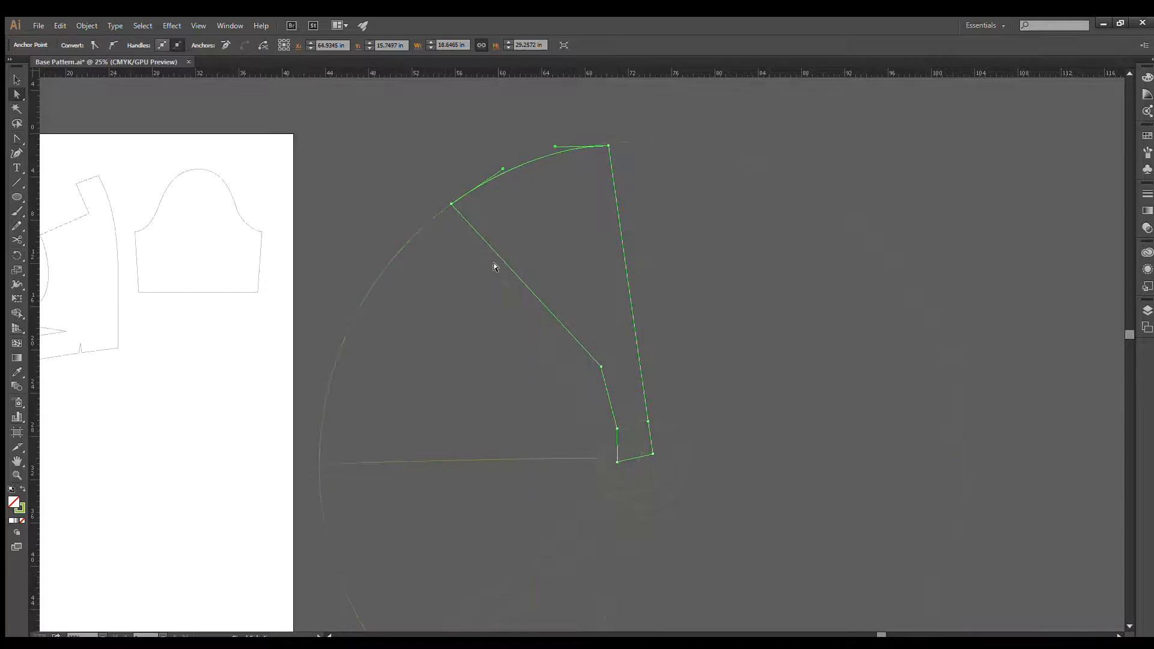
pyautogui.click(493, 262)
pyautogui.moveTo(429, 222)
pyautogui.mouseDown()
pyautogui.moveTo(428, 232)
pyautogui.moveTo(448, 204)
pyautogui.moveTo(429, 222)
pyautogui.mouseUp()
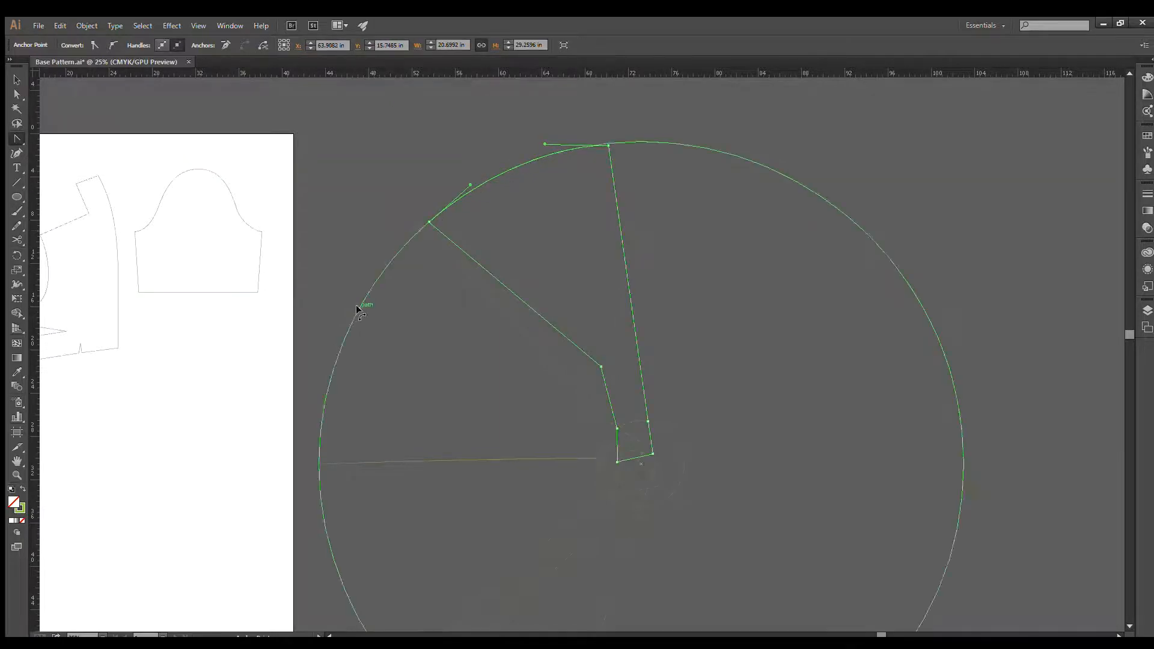
# Undo the stray reshaping of the large circle and readjust the back side panel's hem curve to follow it
pyautogui.hotkey('ctrl', 'z')
pyautogui.hotkey('ctrl', 'z')
pyautogui.hotkey('ctrl', 'z')
pyautogui.hotkey('ctrl', 'z')
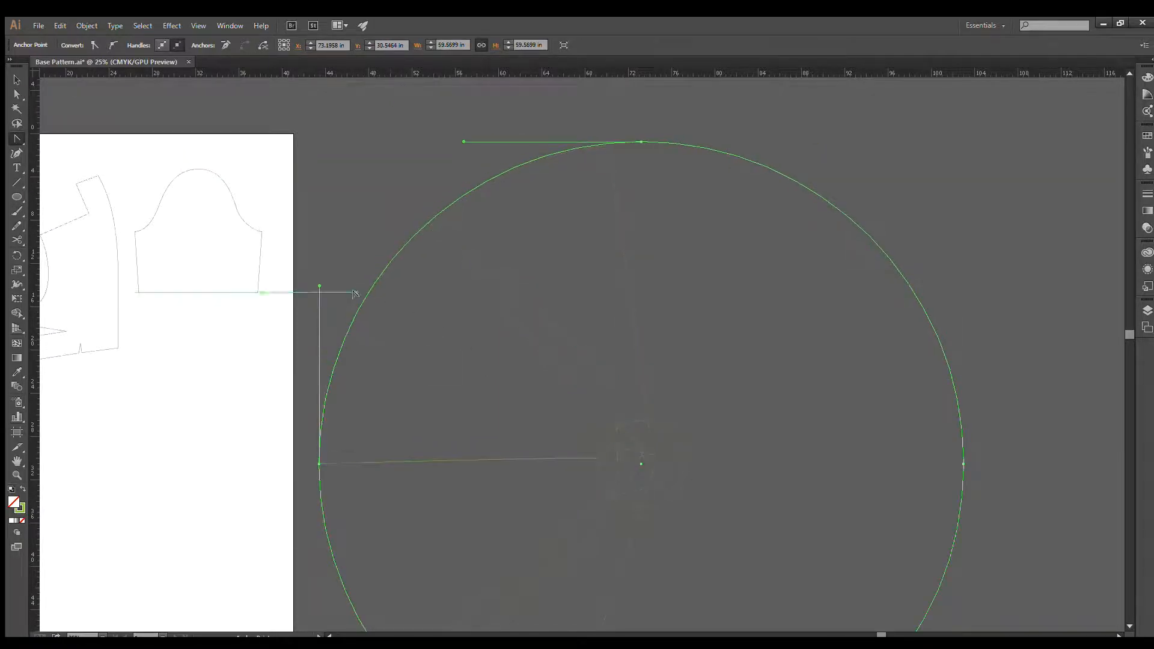
pyautogui.moveTo(355, 294); pyautogui.dragTo(358, 299)
pyautogui.scroll(-3, 438, 382)
pyautogui.scroll(1, 677, 423)
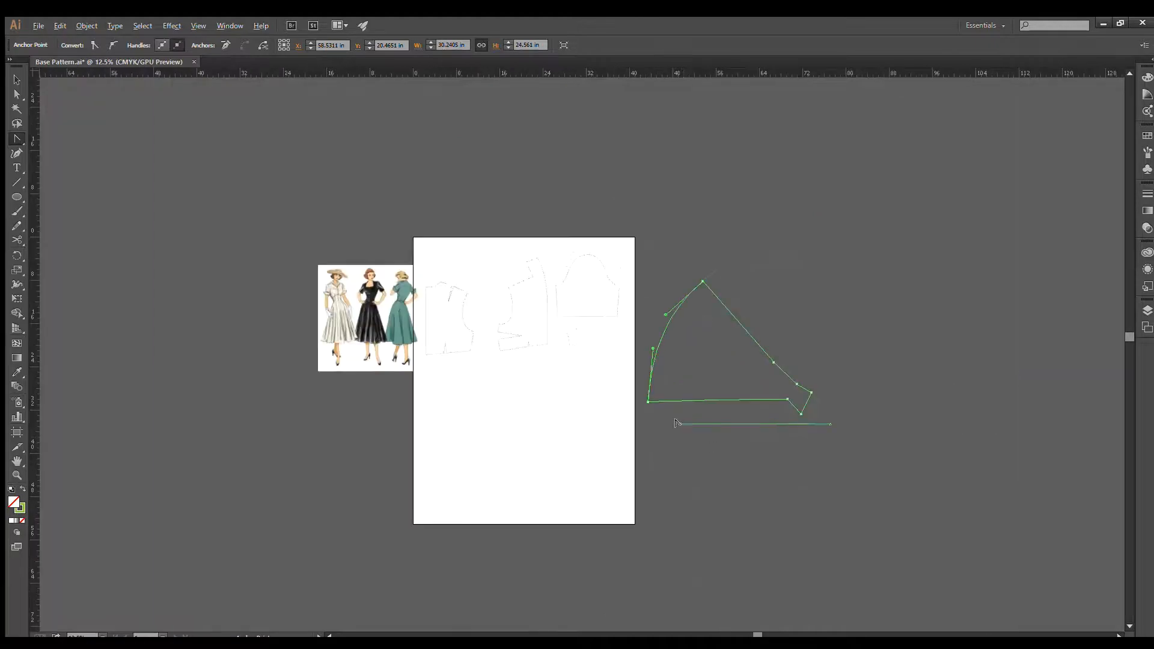
# Delete the large hem circle and the small waist circle, keeping the skirt panels
pyautogui.click(840, 504)
pyautogui.moveTo(914, 550); pyautogui.dragTo(697, 229)
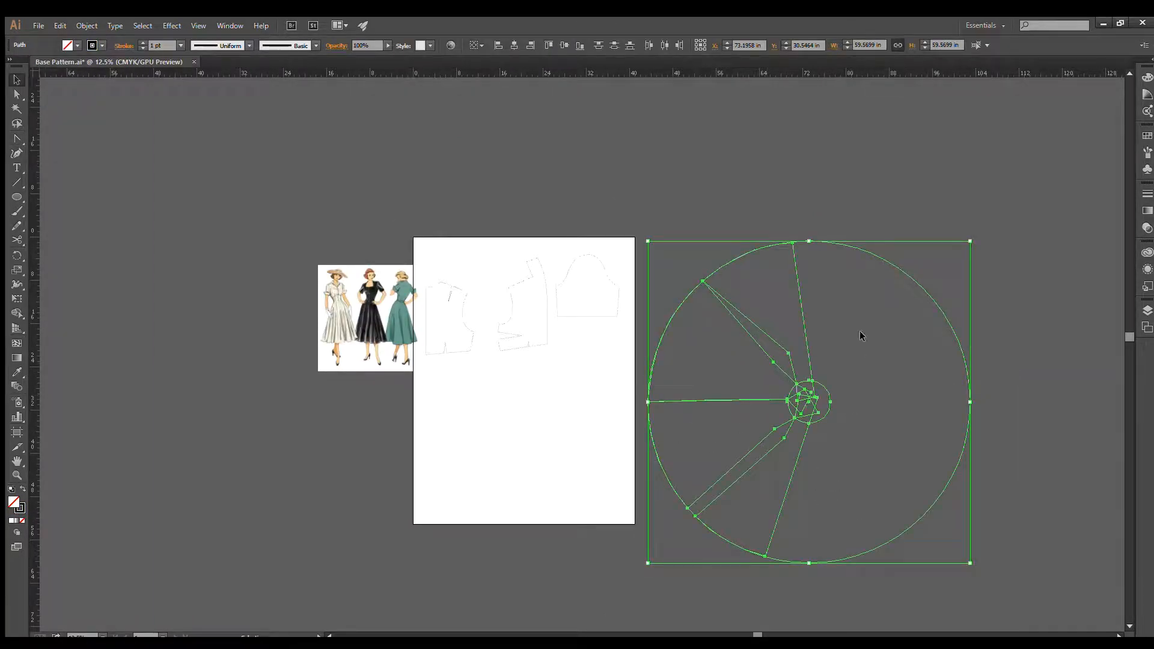
pyautogui.click(817, 401)
# Place a horizontal guide across the artboard at about 26.39 in, below the bodice pieces
pyautogui.scroll(2, 582, 317)
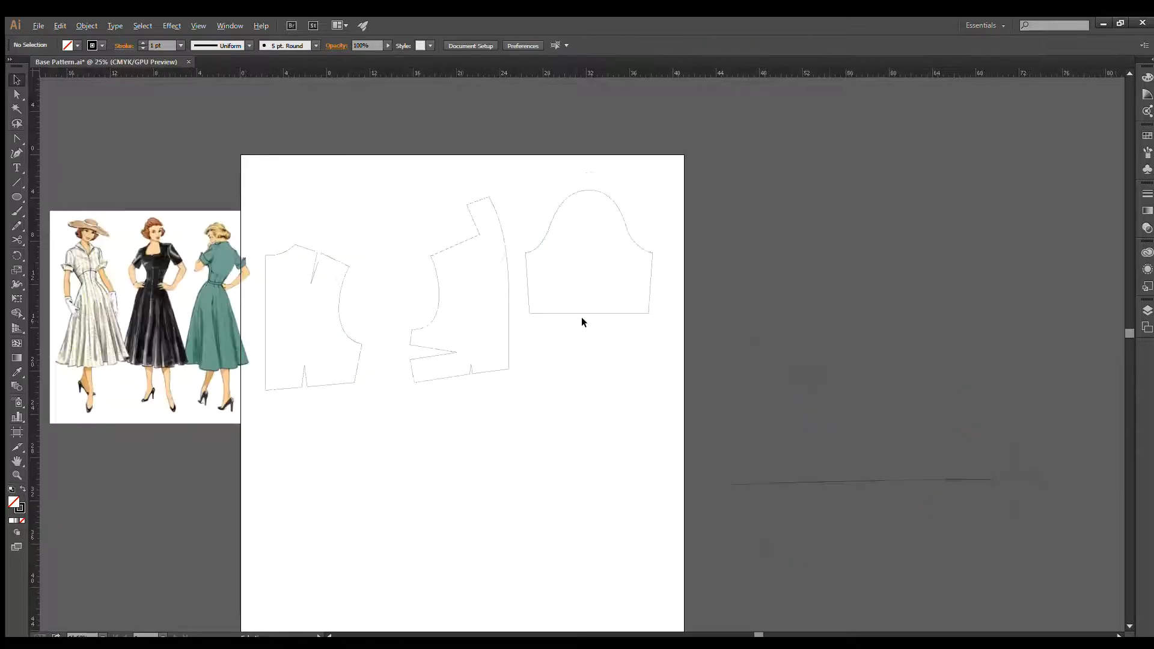
pyautogui.moveTo(581, 332); pyautogui.dragTo(612, 200)
pyautogui.moveTo(485, 73); pyautogui.dragTo(483, 308)
pyautogui.moveTo(595, 362); pyautogui.dragTo(515, 342)
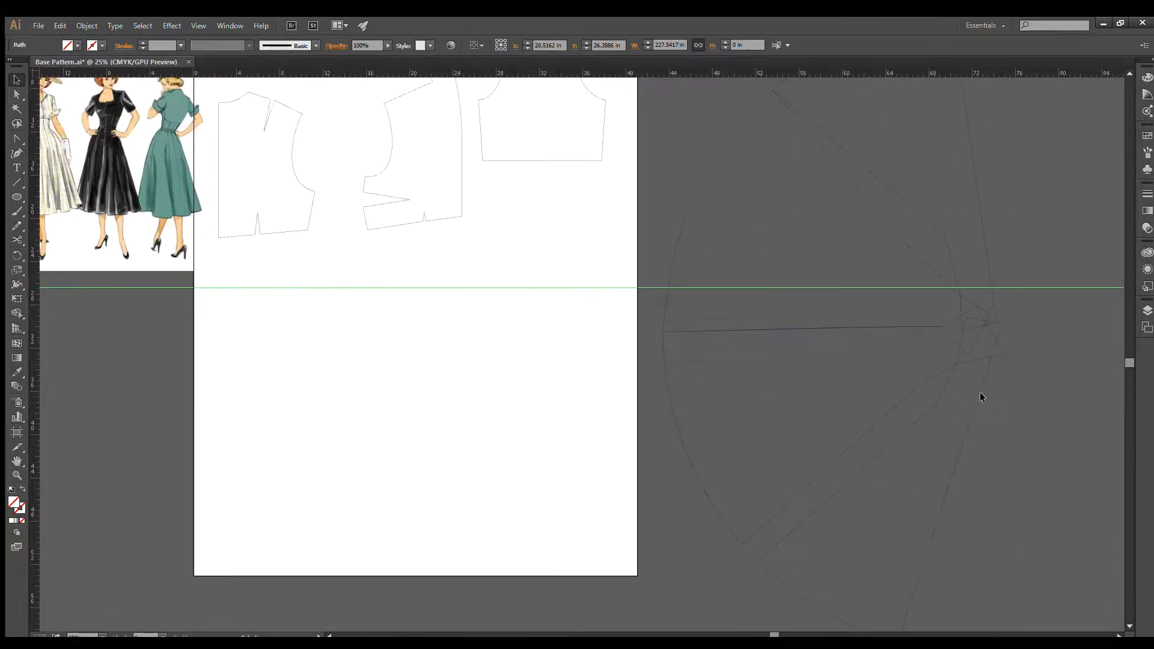
# Move the center front panel below the front bodice, upright, with its side waist point on the horizontal guide
pyautogui.moveTo(971, 388); pyautogui.dragTo(425, 288)
pyautogui.press('v')
pyautogui.click(513, 337)
pyautogui.moveTo(513, 345); pyautogui.dragTo(564, 359)
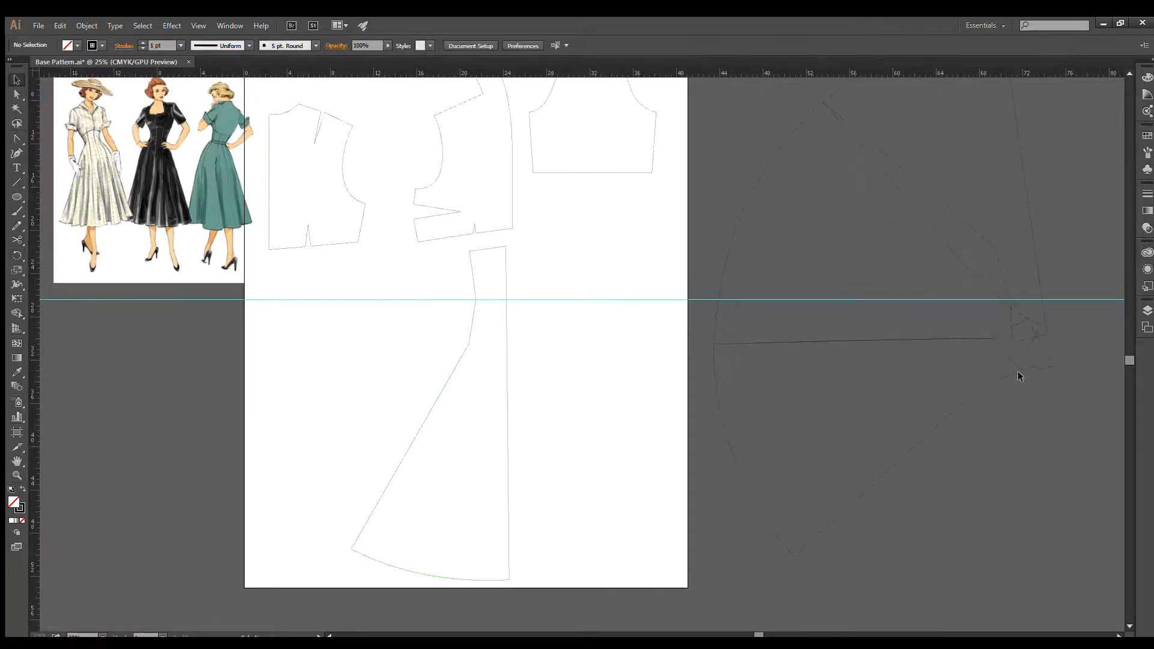
# Move the front side panel beside the center front panel and rotate it upright with its waist points on the guide
pyautogui.moveTo(1020, 377); pyautogui.dragTo(475, 312)
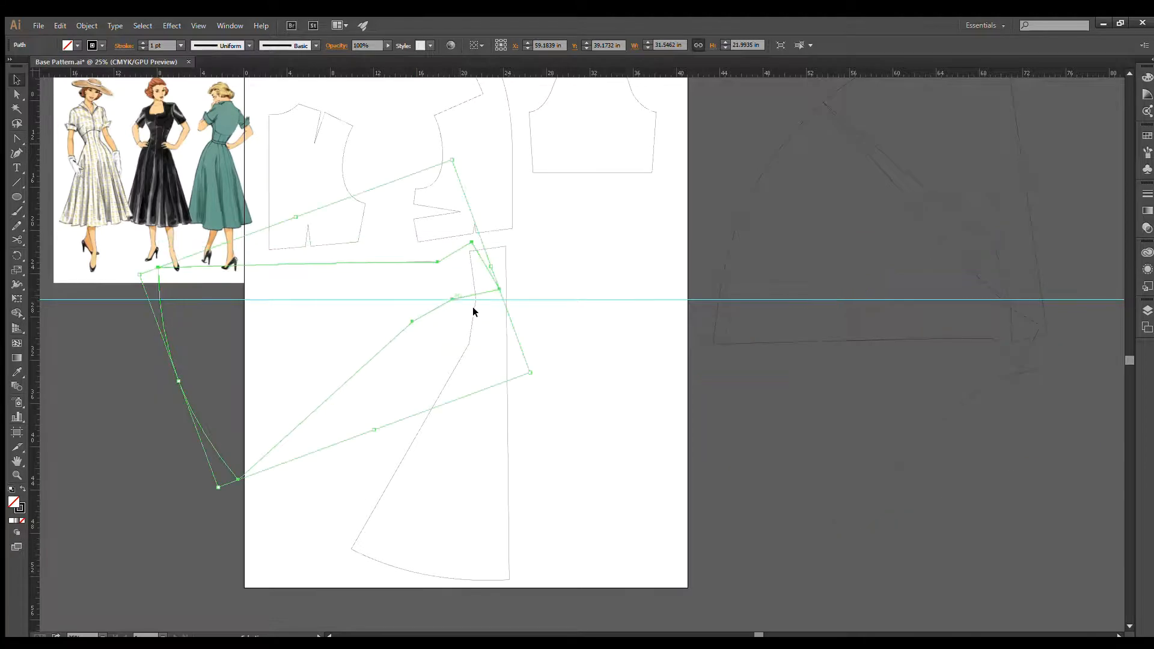
pyautogui.press('r')
pyautogui.moveTo(435, 263); pyautogui.dragTo(419, 299)
pyautogui.hotkey('ctrl', 'shift', 'a')
pyautogui.moveTo(596, 376); pyautogui.dragTo(564, 389)
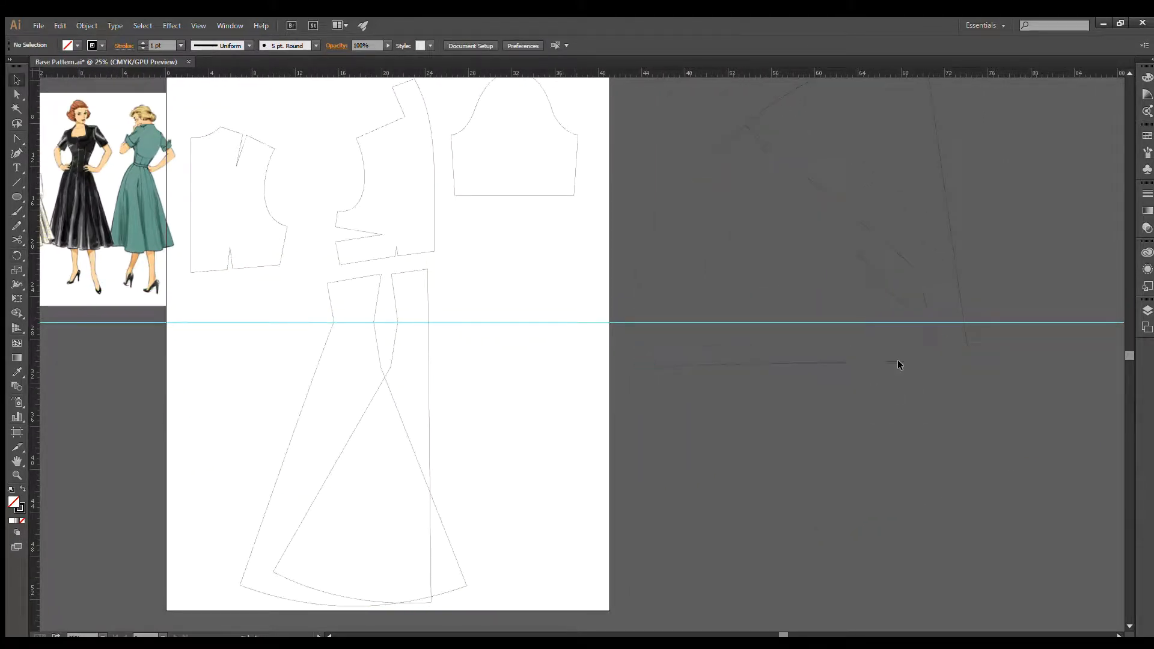
# Move the back side panel beside the front side panel and rotate it upright with its waist points on the guide
pyautogui.doubleClick(912, 362)
pyautogui.doubleClick(741, 468)
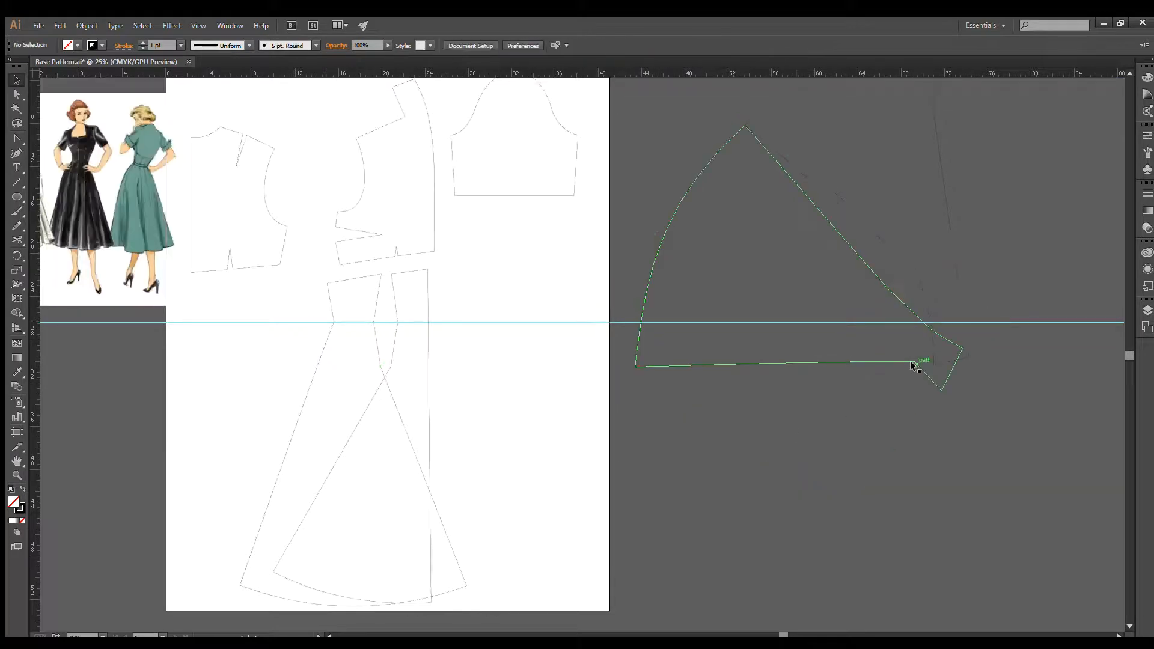
pyautogui.moveTo(912, 363); pyautogui.dragTo(426, 354)
pyautogui.press('r')
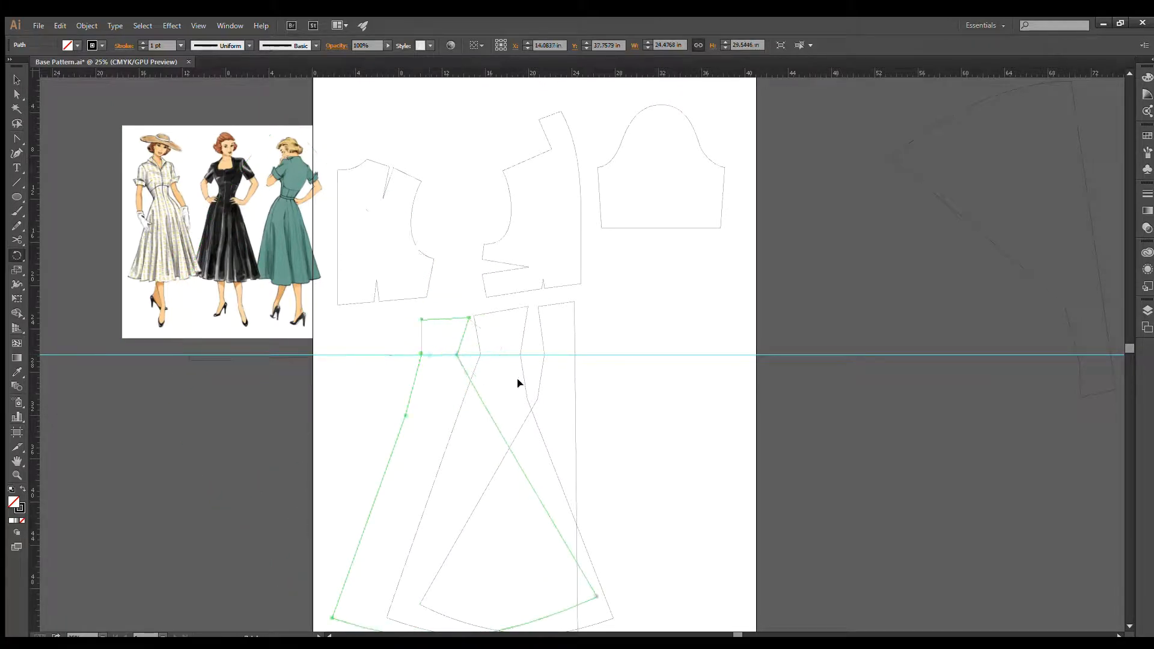
pyautogui.click(668, 388)
# Move the center back panel below the back bodice and rotate it upright with its side waist point on the guide
pyautogui.moveTo(1080, 373); pyautogui.dragTo(375, 354)
pyautogui.press('v')
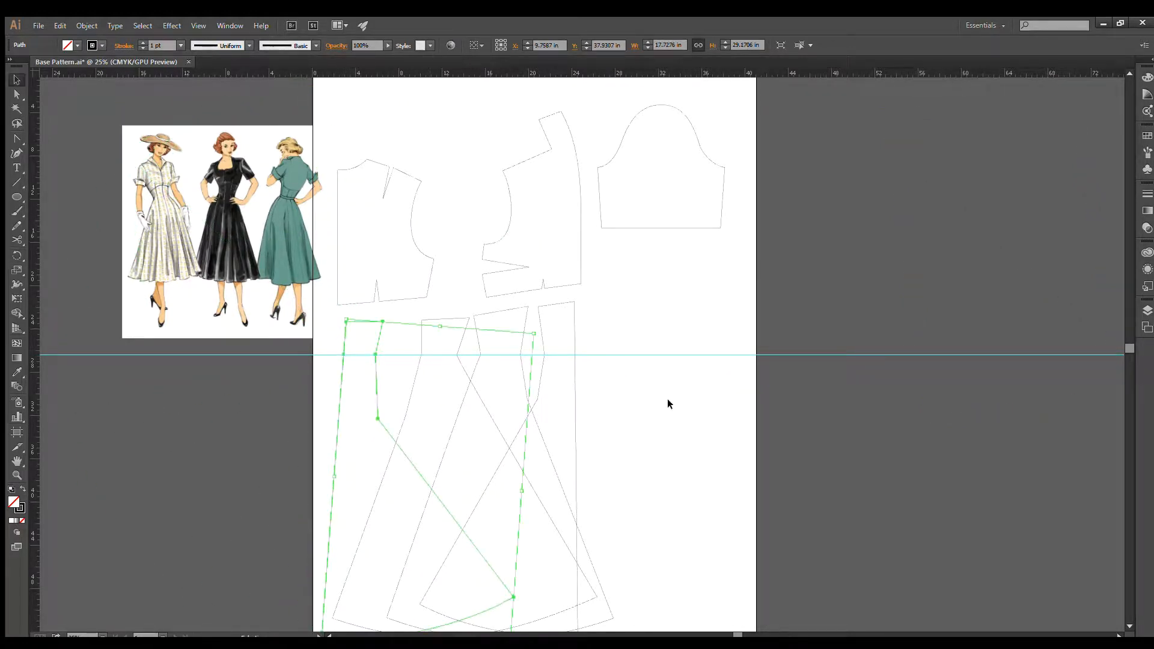
pyautogui.click(667, 400)
pyautogui.scroll(-3, 608, 388)
pyautogui.moveTo(628, 383); pyautogui.dragTo(655, 436)
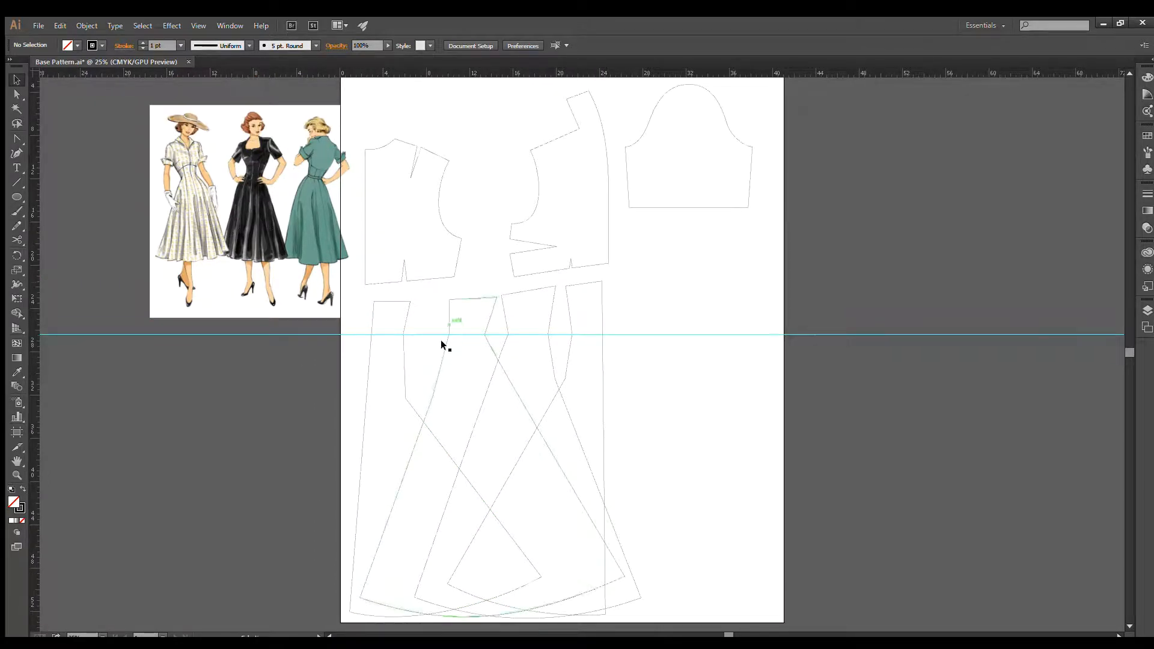
pyautogui.click(430, 386)
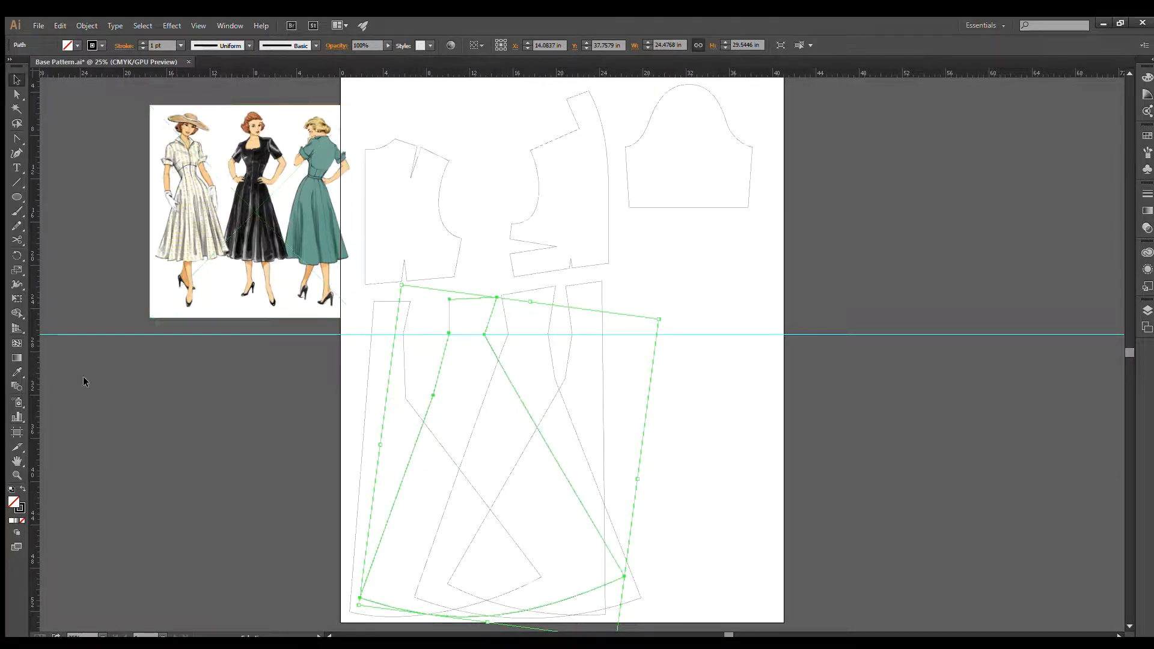
pyautogui.click(549, 352)
pyautogui.click(571, 334)
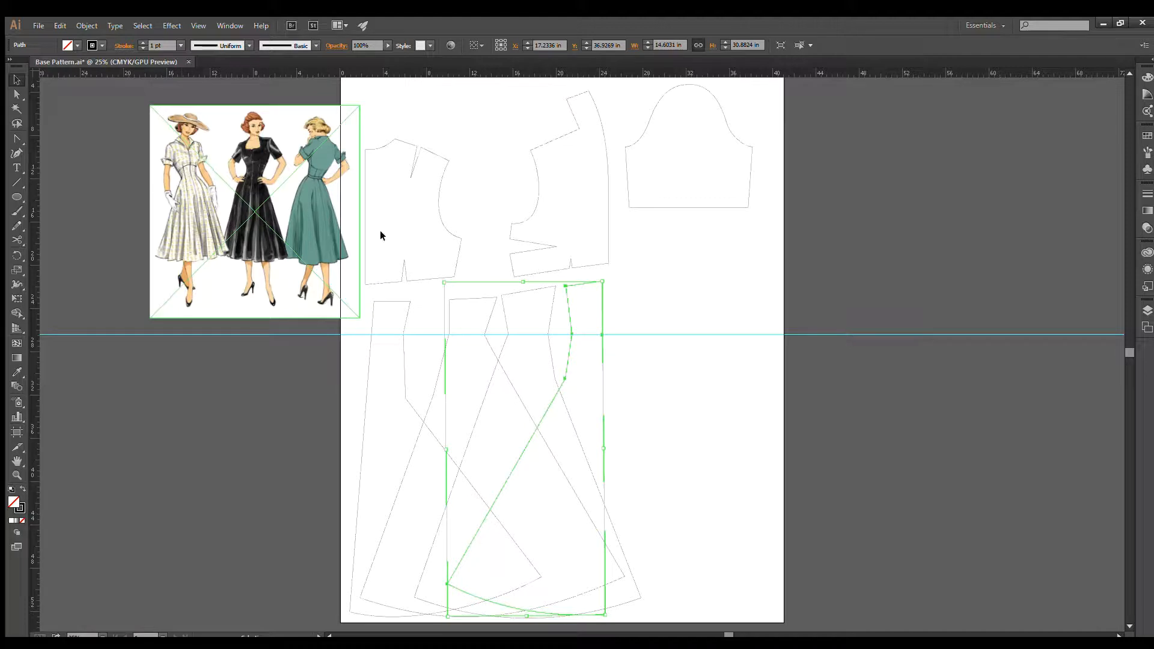
pyautogui.click(675, 361)
# Delete the hip anchor point from the center back panel's side seam to straighten it from waist to hem
pyautogui.click(405, 351)
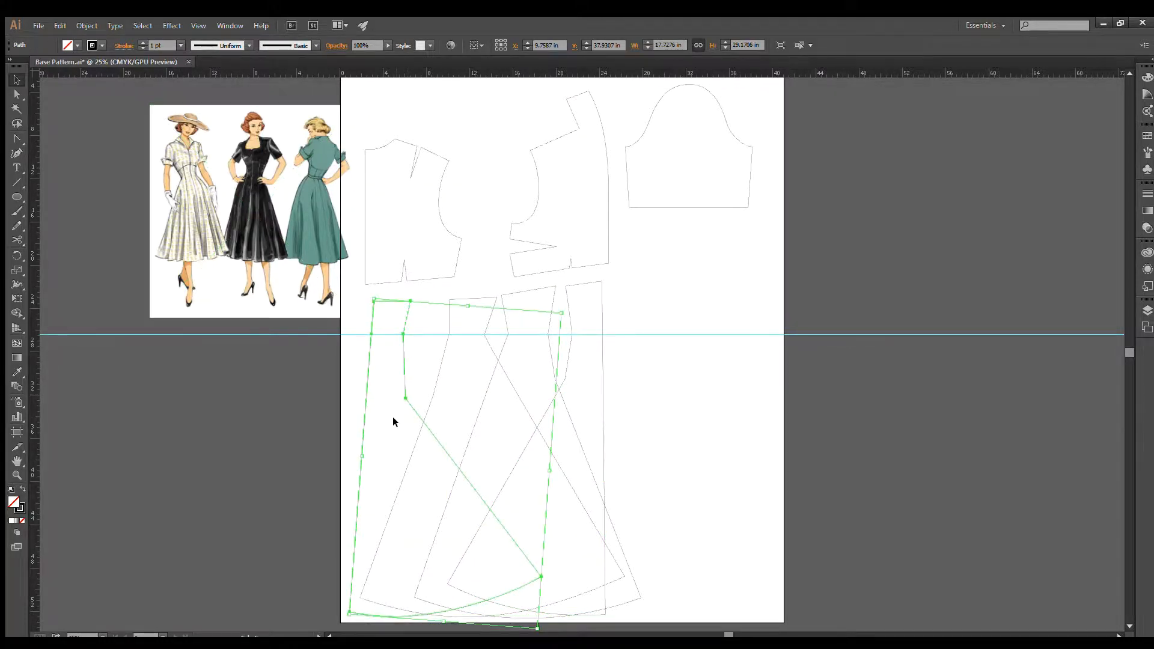
pyautogui.press('v')
pyautogui.click(421, 373)
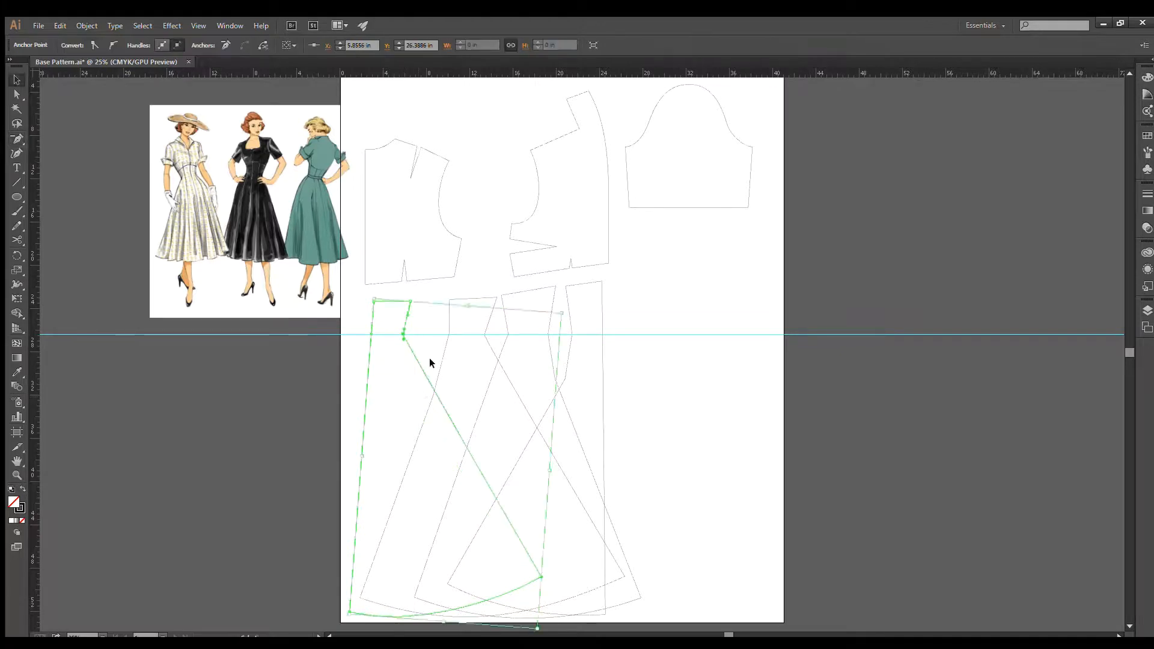
pyautogui.click(445, 339)
pyautogui.click(549, 363)
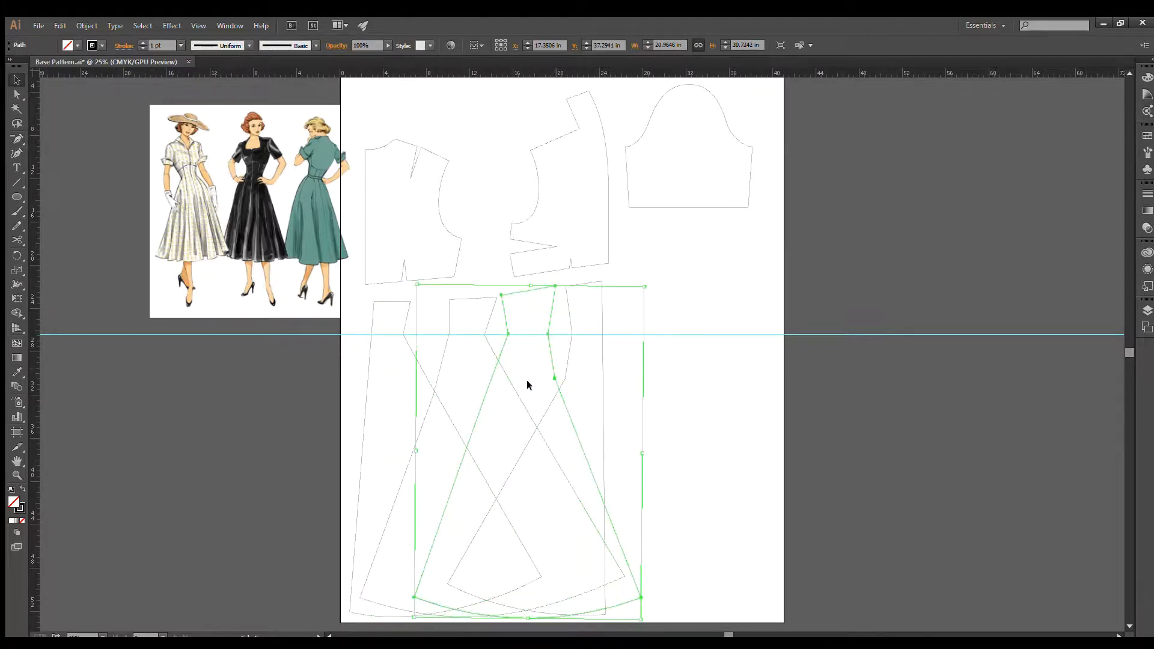
pyautogui.click(616, 414)
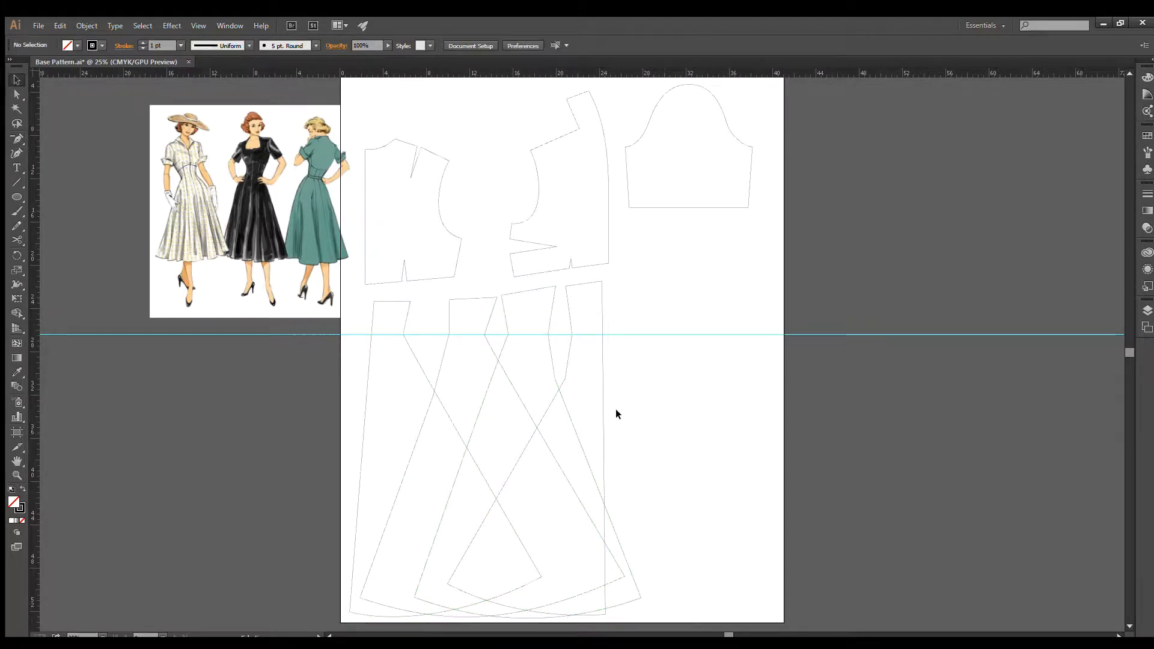
pyautogui.click(606, 243)
pyautogui.doubleClick(35, 239)
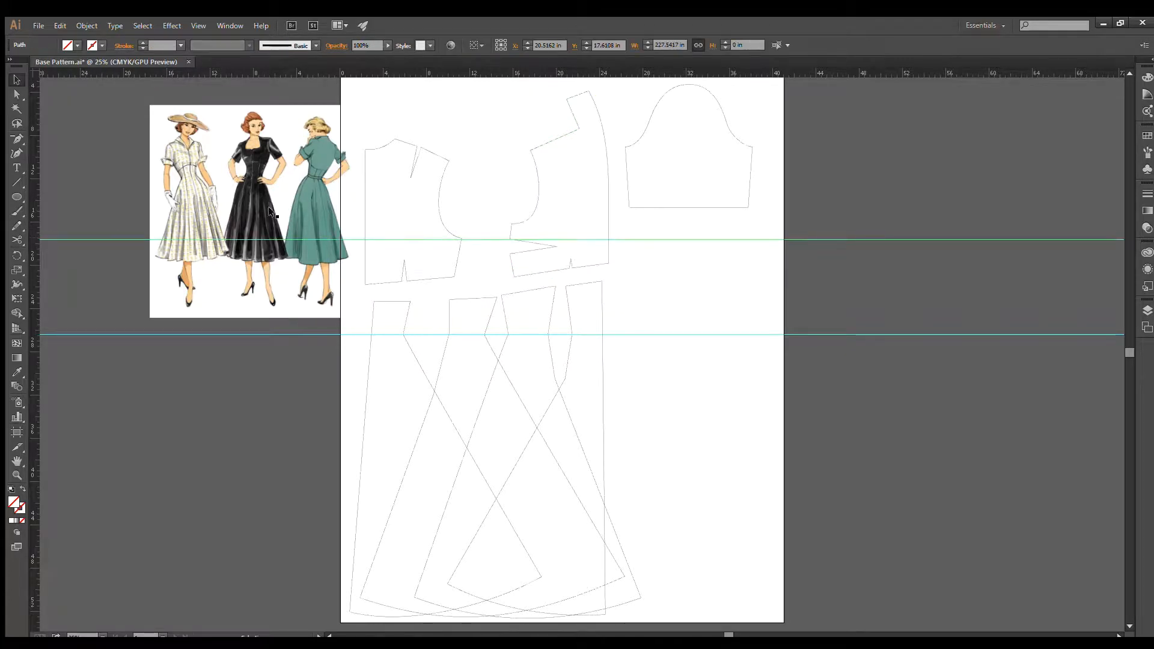
pyautogui.press('Delete')
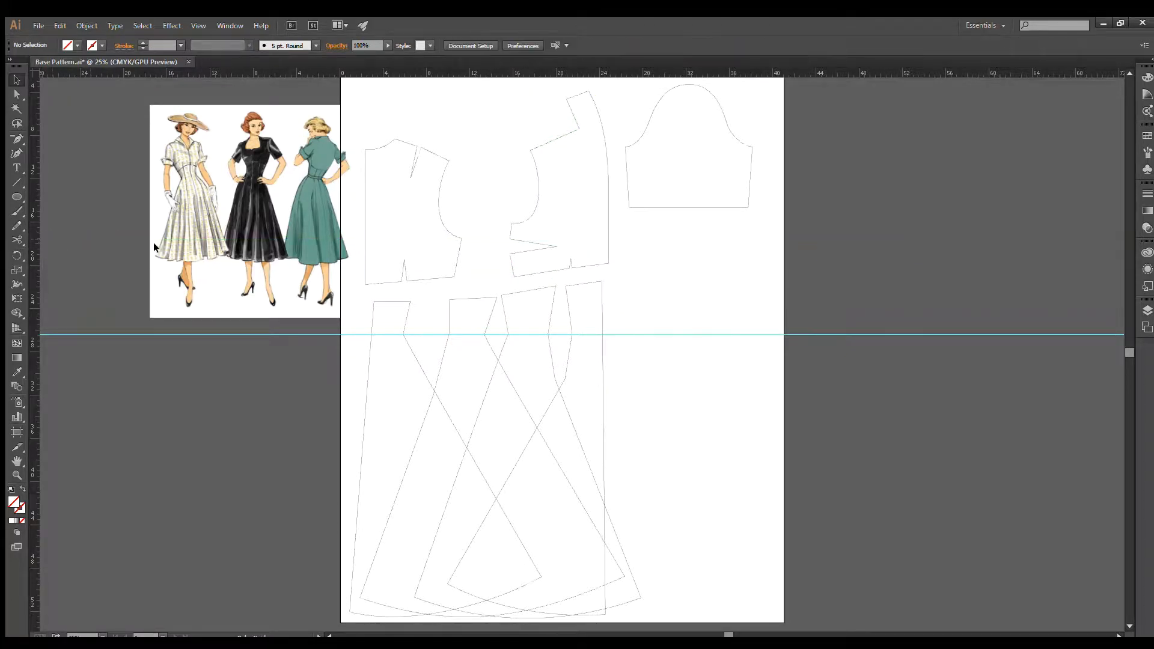
# Move the center front panel up so its top center corner lines up with the front bodice's center edge
pyautogui.moveTo(597, 293); pyautogui.dragTo(603, 283)
pyautogui.scroll(4, 641, 301)
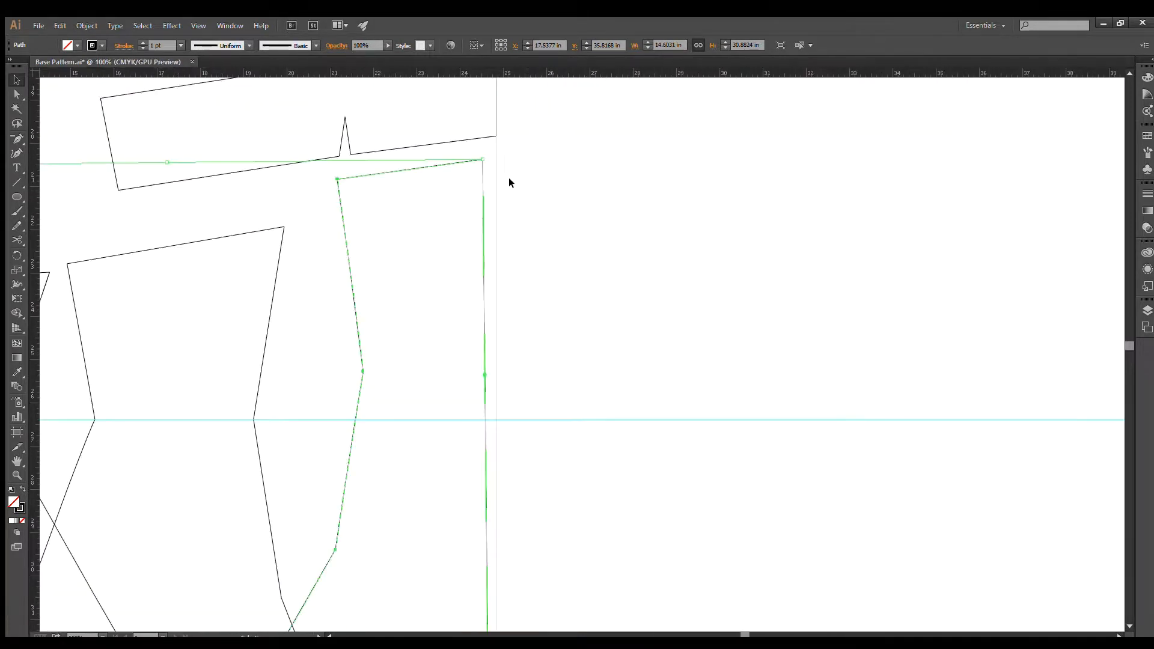
pyautogui.moveTo(509, 180); pyautogui.dragTo(663, 335)
pyautogui.press('r')
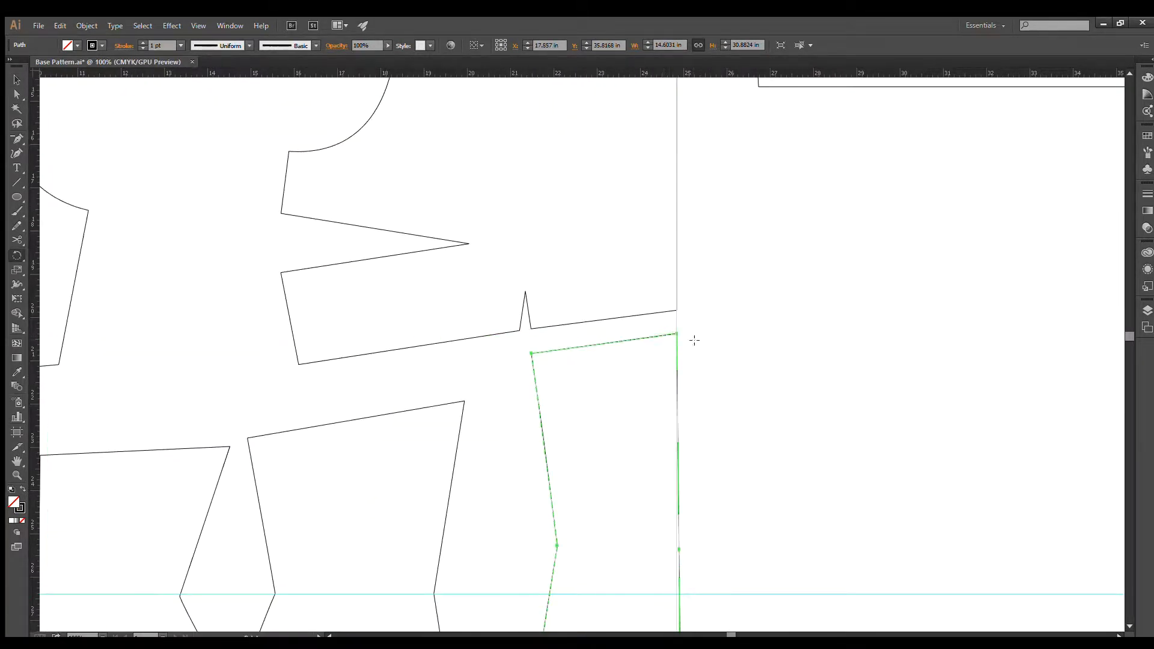
# Rotate the center front panel about its top center corner until its center edge follows a vertical guide on the bodice's center line
pyautogui.scroll(-3, 686, 553)
pyautogui.scroll(-3, 686, 352)
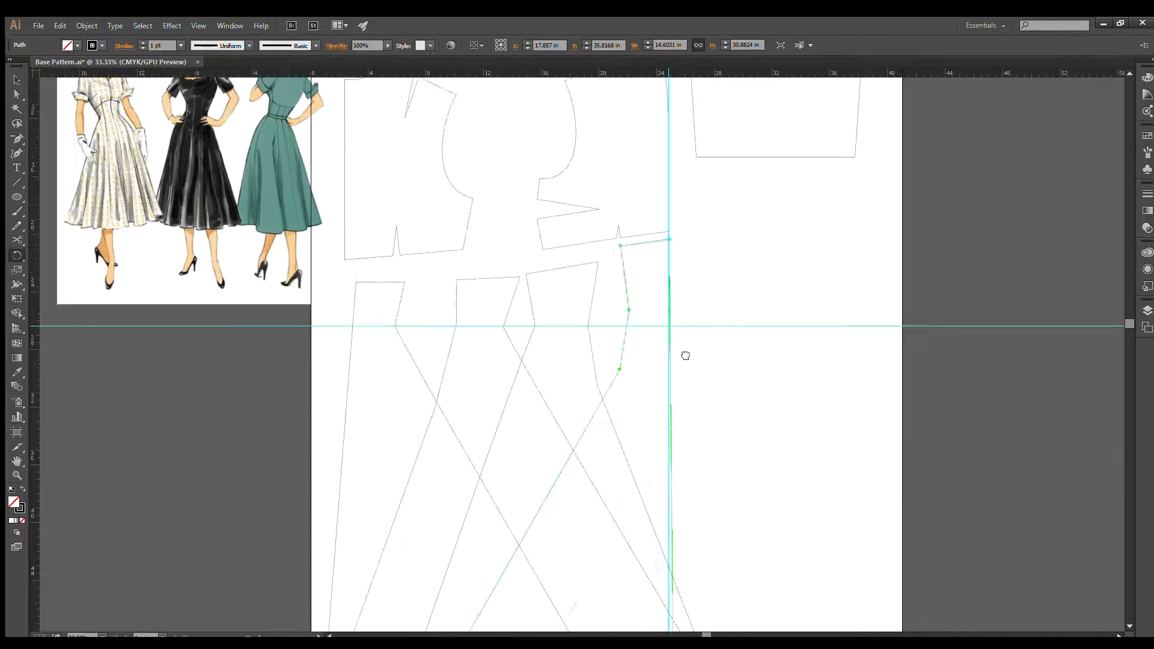
pyautogui.scroll(-3, 685, 353)
pyautogui.moveTo(675, 545)
pyautogui.mouseDown()
pyautogui.moveTo(663, 549)
pyautogui.moveTo(671, 526)
pyautogui.mouseUp()
pyautogui.scroll(4, 670, 543)
pyautogui.scroll(-3, 684, 522)
pyautogui.press('v')
pyautogui.click(751, 367)
# Move the front side panel up beneath the front bodice, with its top inner corner next to the center front panel
pyautogui.scroll(-1, 751, 367)
pyautogui.moveTo(752, 375); pyautogui.dragTo(732, 531)
pyautogui.scroll(-1, 726, 389)
pyautogui.moveTo(726, 389); pyautogui.dragTo(672, 391)
pyautogui.moveTo(574, 265); pyautogui.dragTo(593, 255)
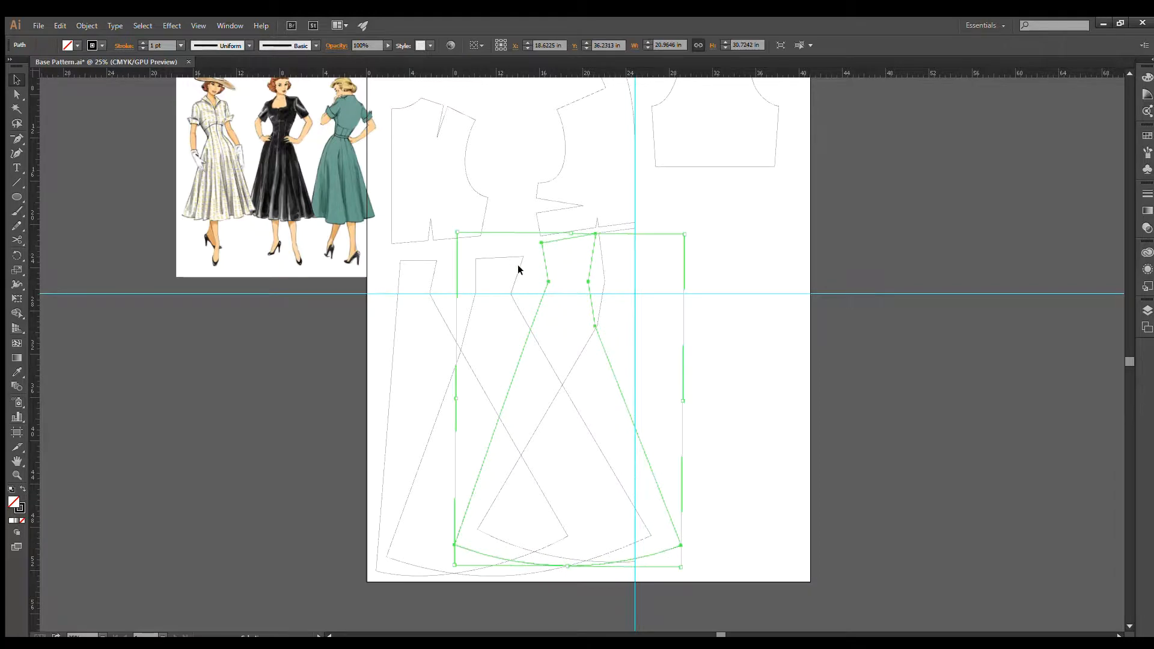
# Move the back side panel beneath the back bodice, snapping its top inner corner to the outer leg of the waist dart
pyautogui.moveTo(518, 267); pyautogui.dragTo(478, 317)
pyautogui.scroll(1, 474, 253)
pyautogui.scroll(1, 513, 296)
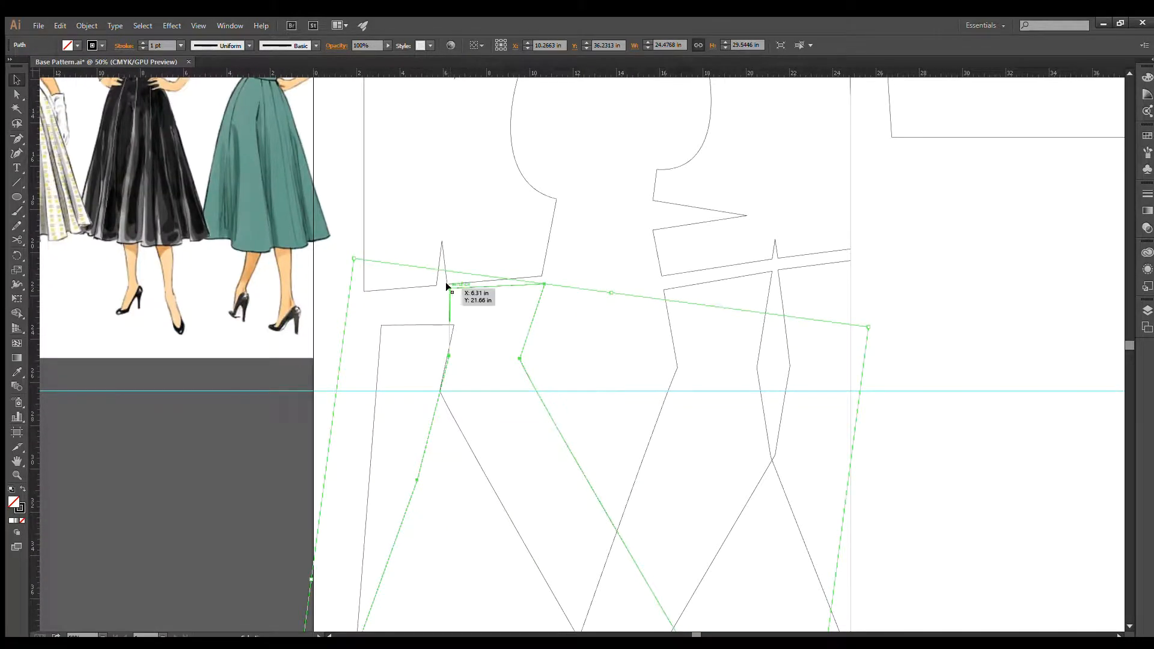
pyautogui.moveTo(444, 284); pyautogui.dragTo(448, 283)
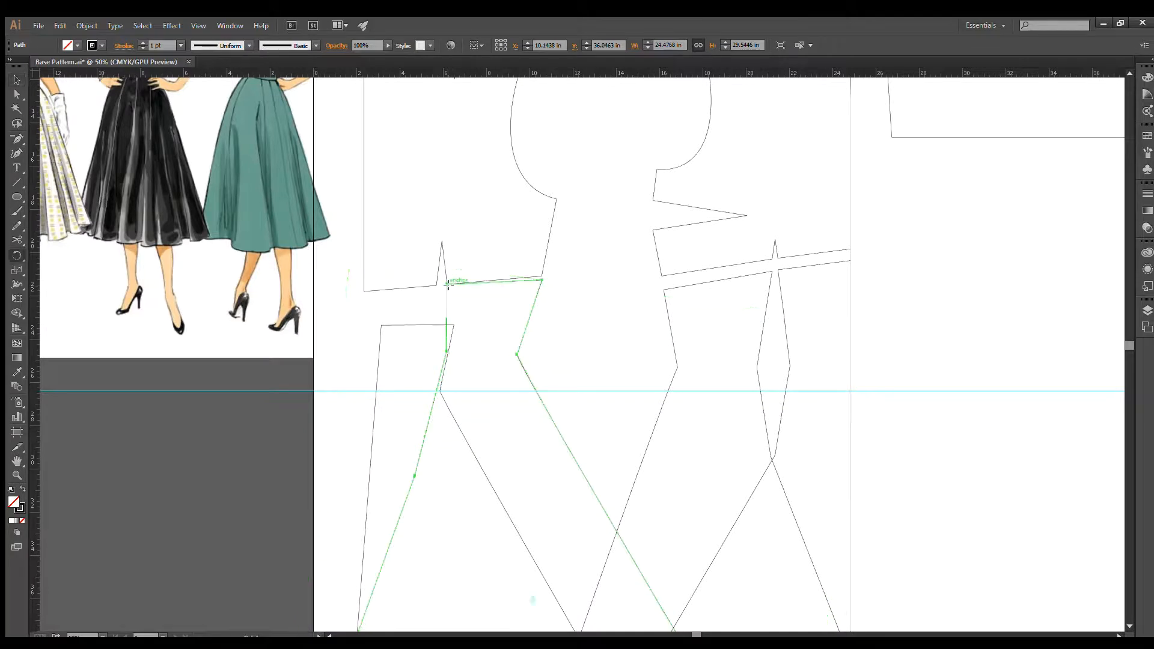
# Rotate the back side panel about the dart leg until its top edge matches the back bodice's lower edge
pyautogui.moveTo(539, 279); pyautogui.dragTo(527, 247)
pyautogui.scroll(3, 550, 296)
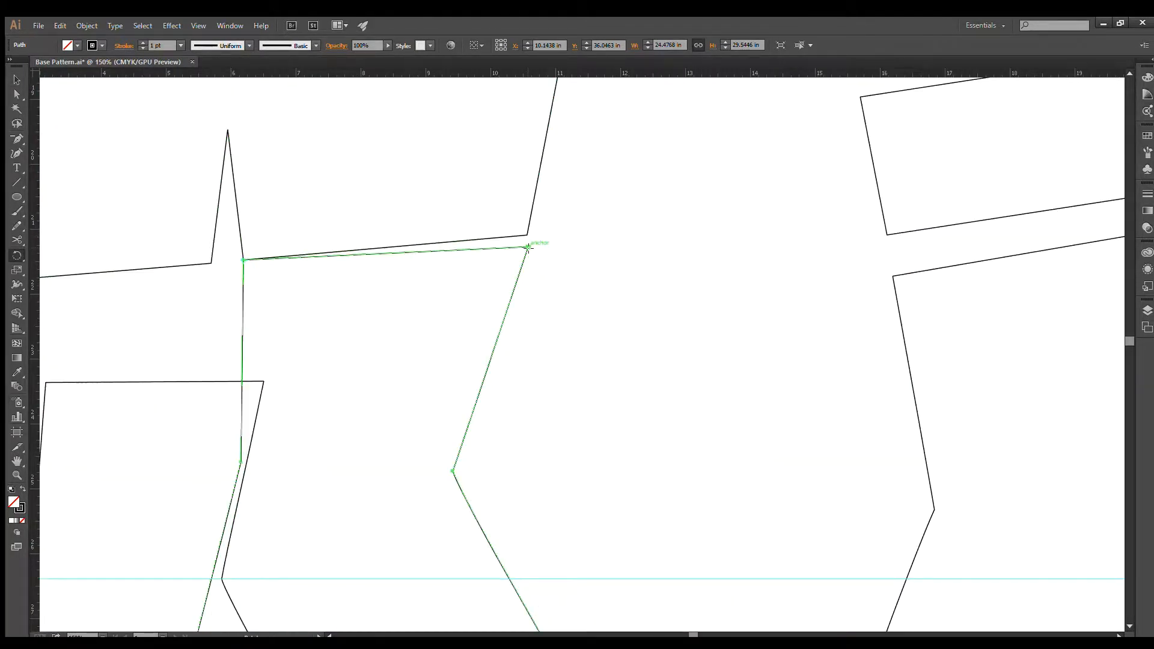
pyautogui.press('v')
pyautogui.click(579, 283)
pyautogui.click(506, 290)
pyautogui.press('r')
pyautogui.moveTo(528, 247); pyautogui.dragTo(528, 235)
pyautogui.press('v')
pyautogui.click(549, 269)
# Snap the center back panel to the back bodice's lower center corner and rotate its top edge onto the bodice's lower edge
pyautogui.moveTo(416, 365); pyautogui.dragTo(517, 361)
pyautogui.moveTo(288, 321); pyautogui.dragTo(411, 355)
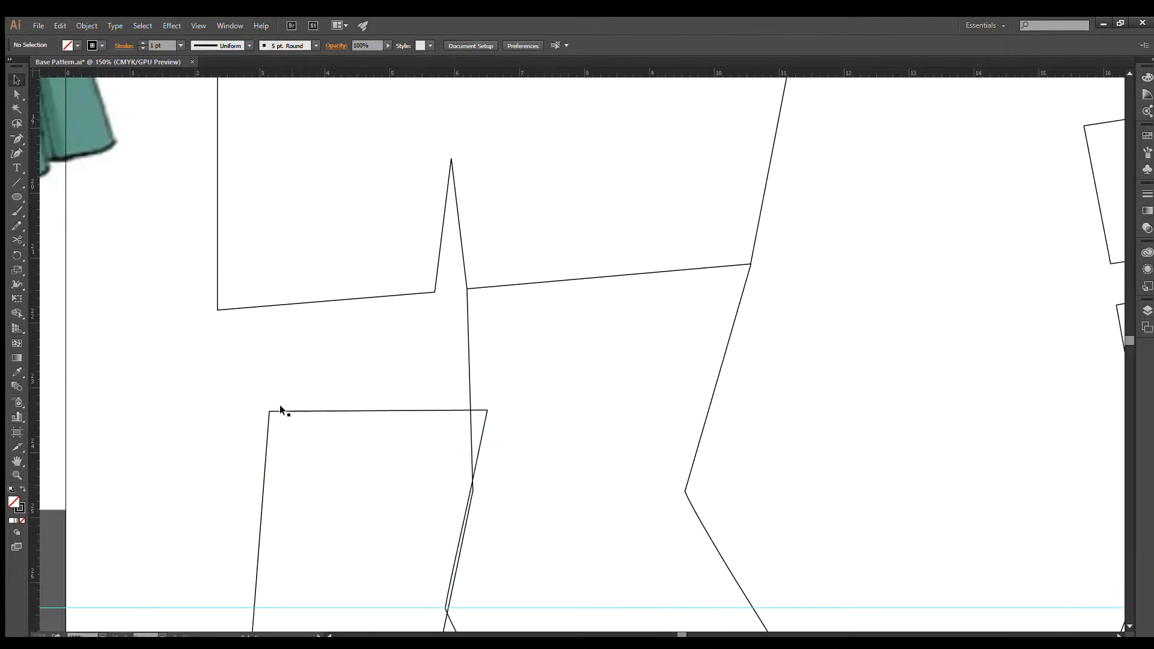
pyautogui.moveTo(267, 410); pyautogui.dragTo(217, 310)
pyautogui.press('r')
pyautogui.click(217, 311)
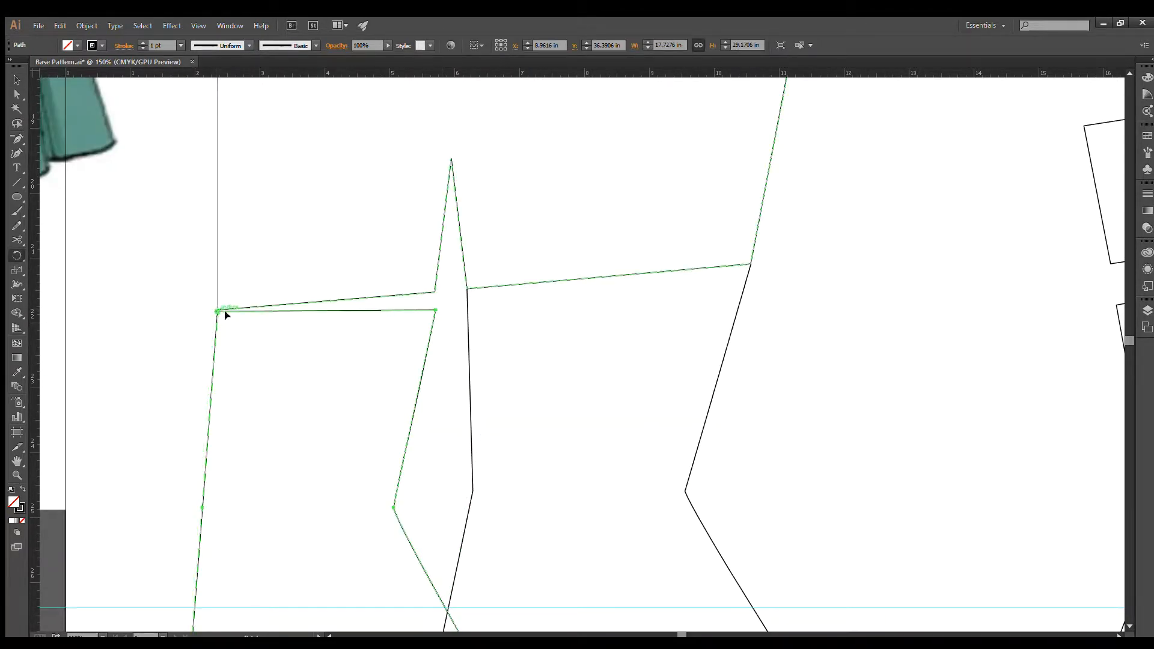
pyautogui.moveTo(433, 306); pyautogui.dragTo(435, 292)
pyautogui.press('v')
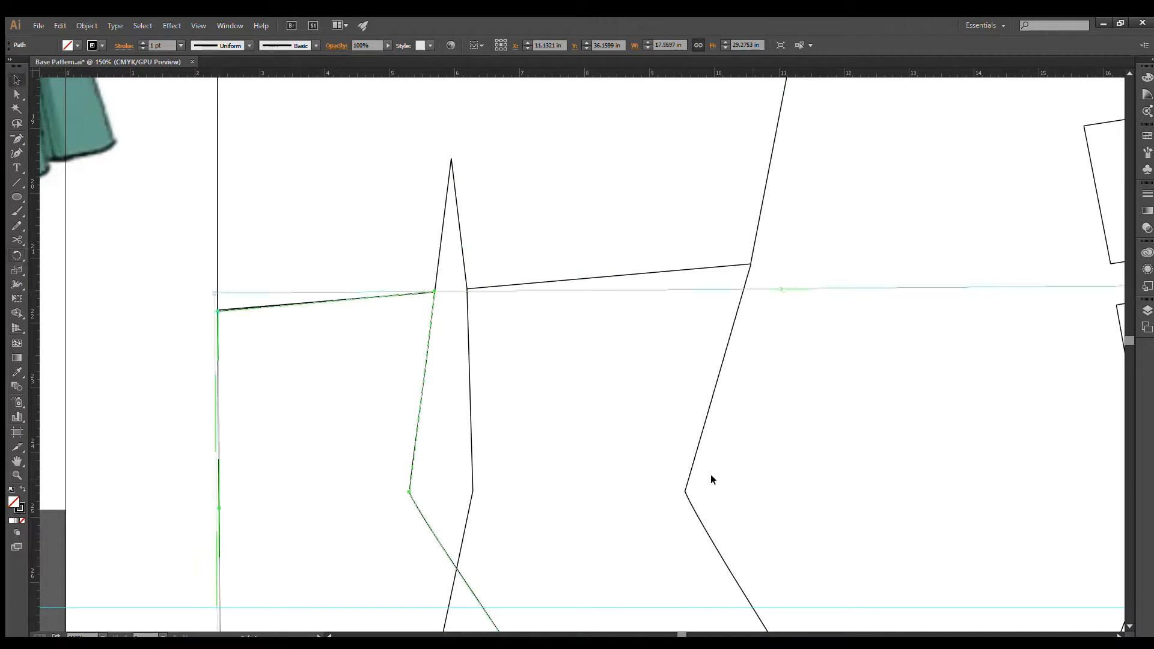
# Move the center back and back side panels down together to leave a gap below the back bodice
pyautogui.click(710, 474)
pyautogui.hotkey('ctrl', '-')
pyautogui.hotkey('ctrl', '-')
pyautogui.hotkey('ctrl', '-')
pyautogui.hotkey('ctrl', '-')
pyautogui.moveTo(652, 410); pyautogui.dragTo(437, 332)
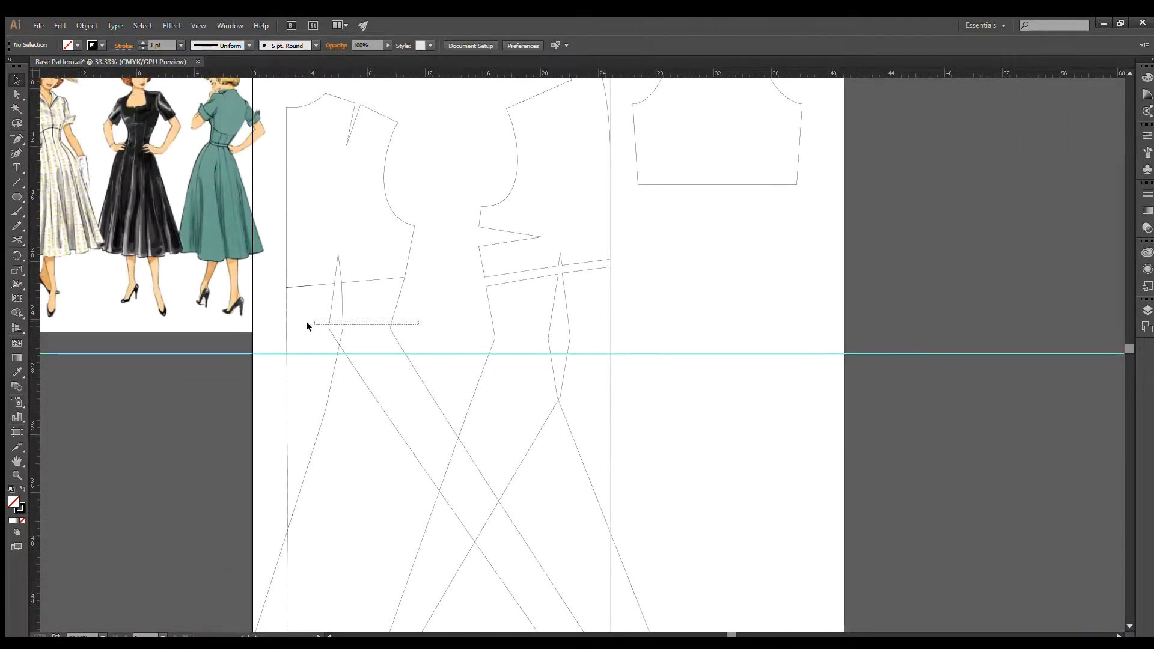
pyautogui.moveTo(307, 322); pyautogui.dragTo(271, 326)
pyautogui.hotkey('shift', 'Down')
pyautogui.hotkey('shift', 'Down')
pyautogui.click(178, 548)
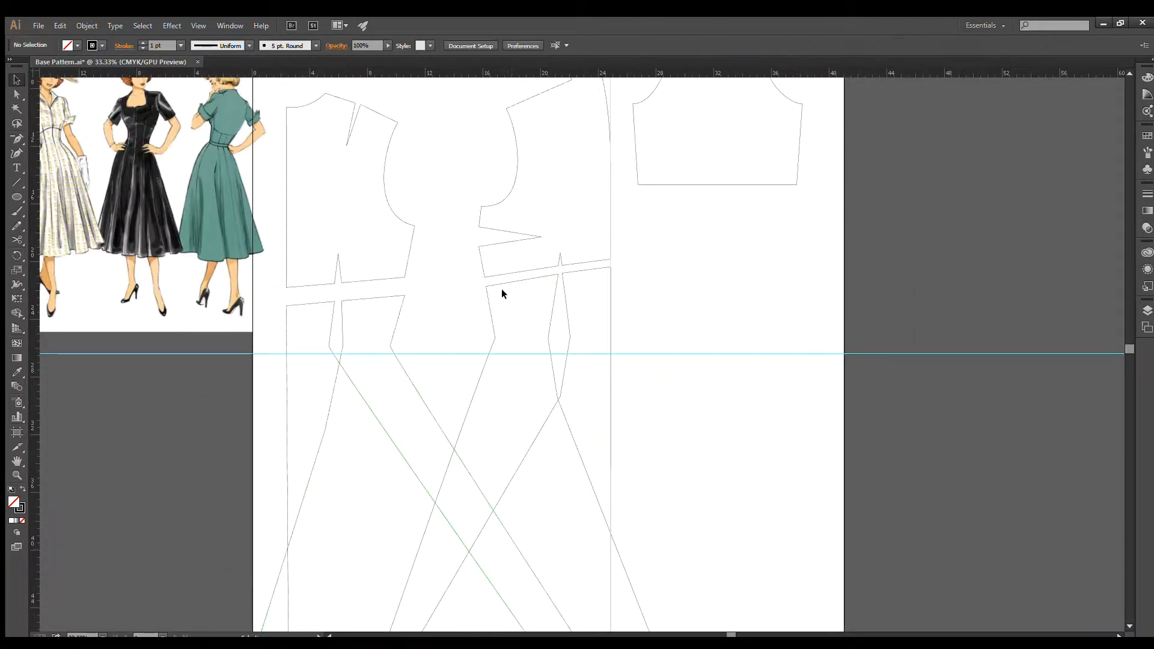
# Check the length of the front bodice's waist dart leg using a pasted copy, and delete the copy
pyautogui.moveTo(655, 310); pyautogui.dragTo(750, 306)
pyautogui.scroll(4, 740, 298)
pyautogui.scroll(-3, 751, 274)
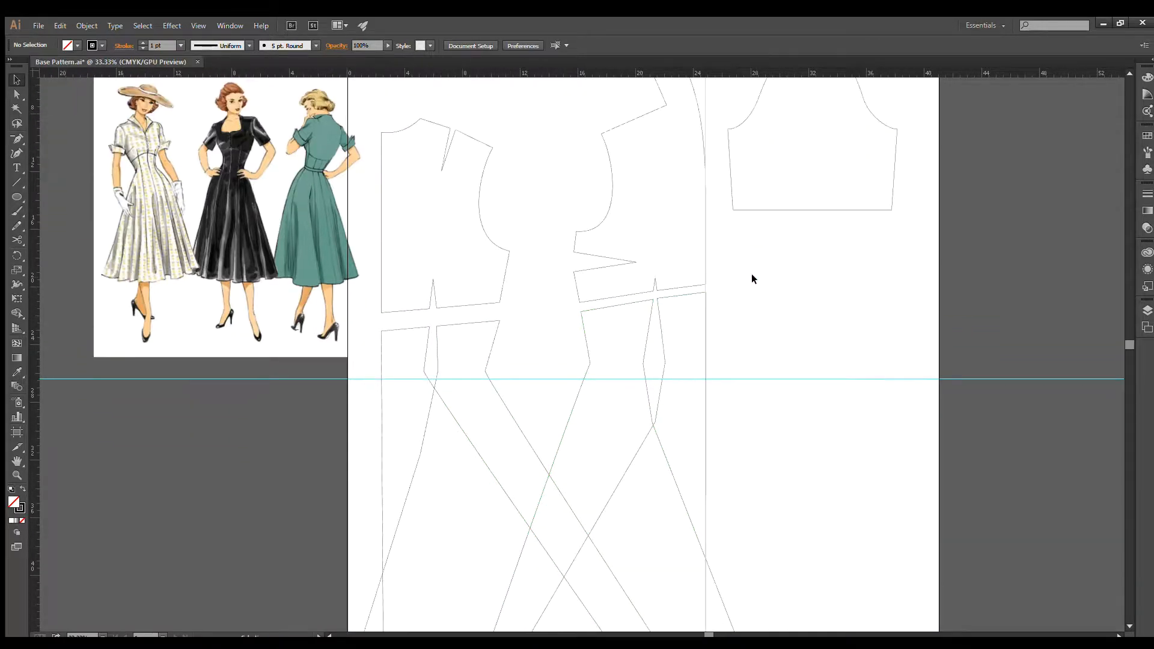
pyautogui.scroll(5, 650, 280)
pyautogui.click(655, 285)
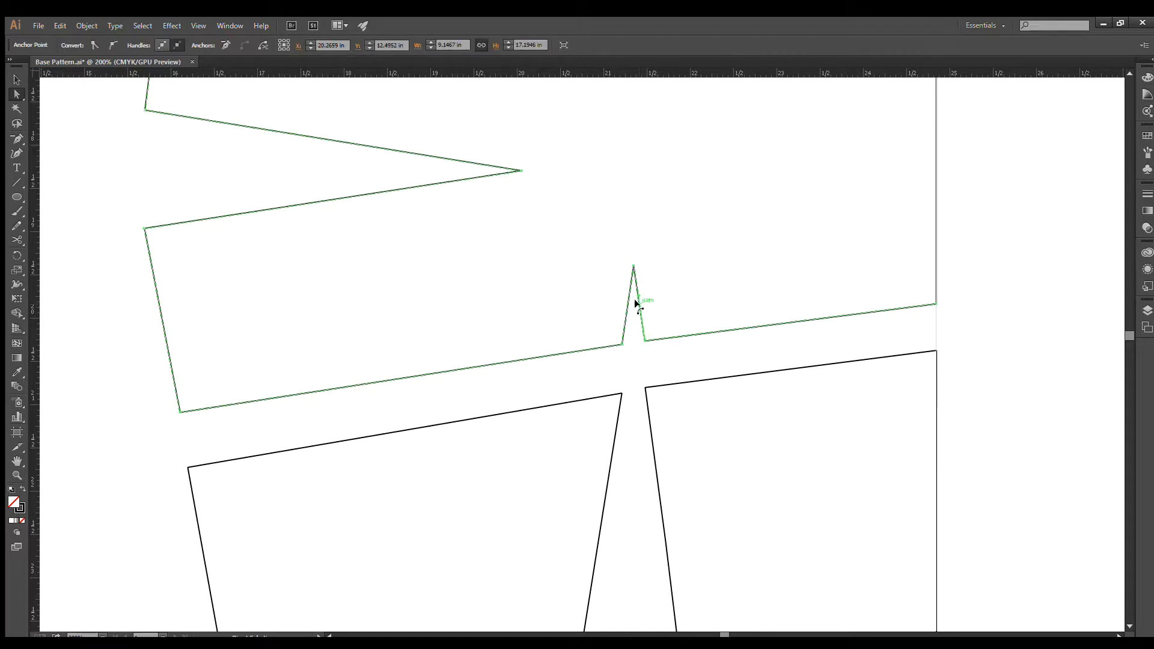
pyautogui.hotkey('ctrl', 'v')
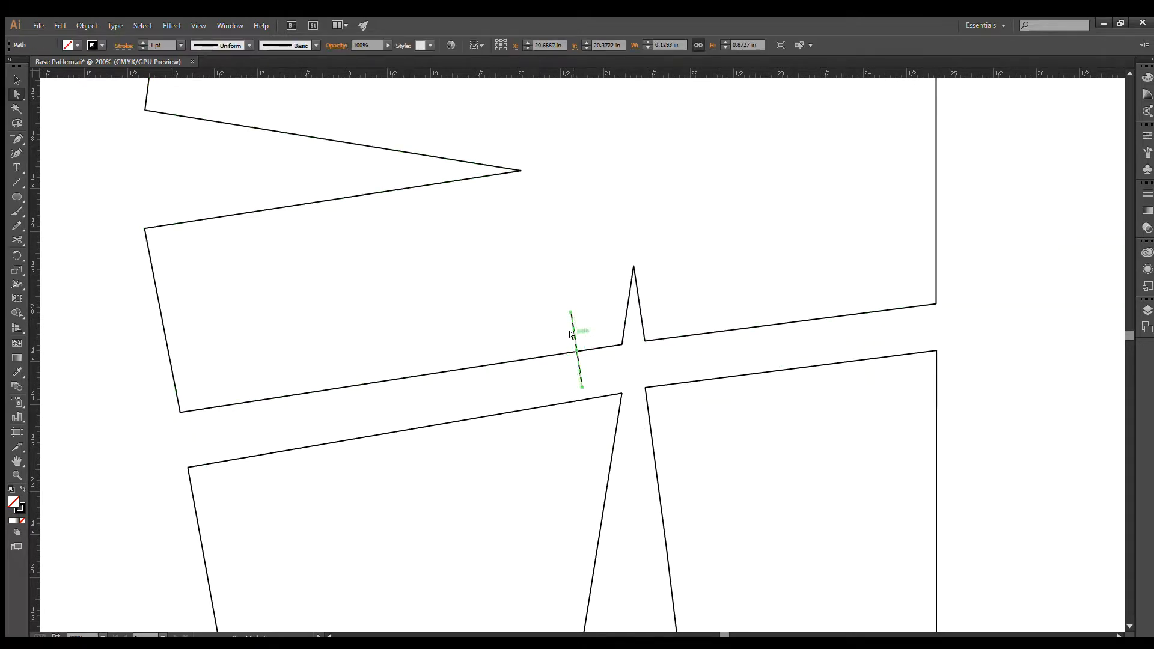
pyautogui.press('Delete')
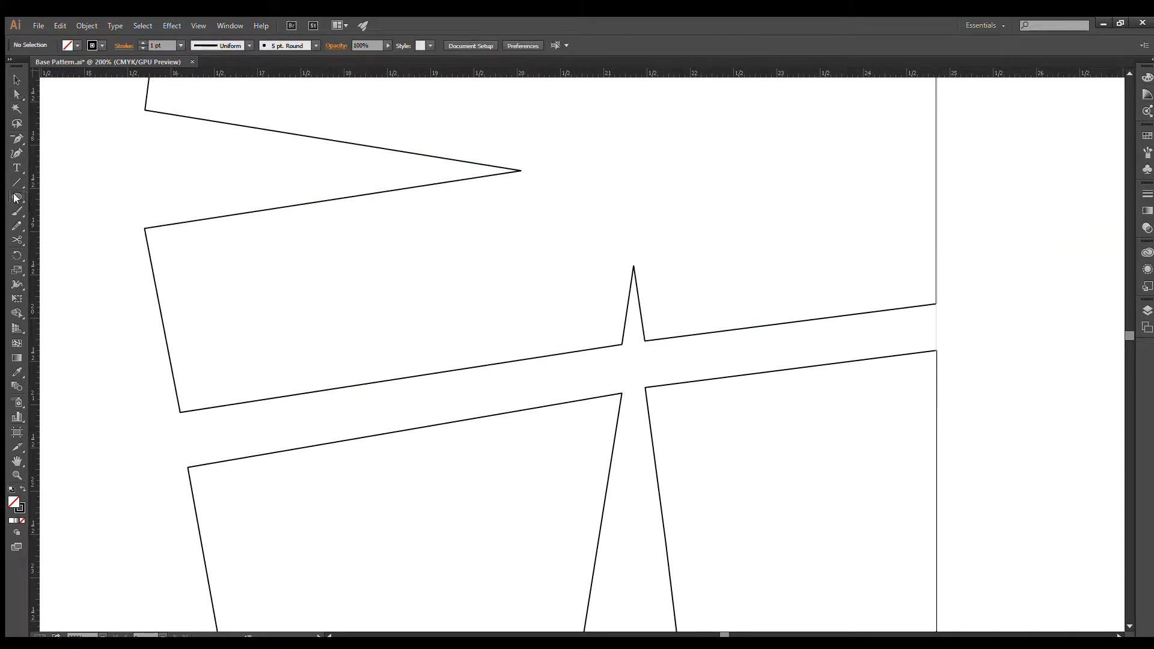
# Draw a 1 in square and rotate it so one side lies along the front waist dart's center-side leg
pyautogui.hotkey('ctrl', 'v')
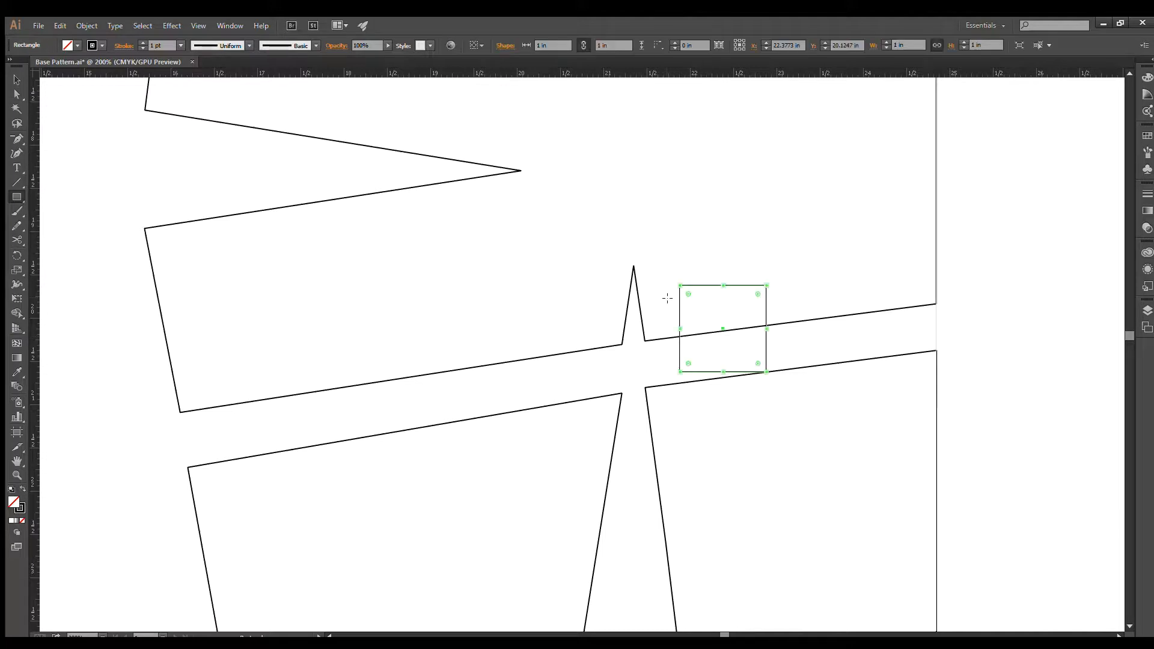
pyautogui.moveTo(745, 286); pyautogui.dragTo(631, 255)
pyautogui.click(690, 345)
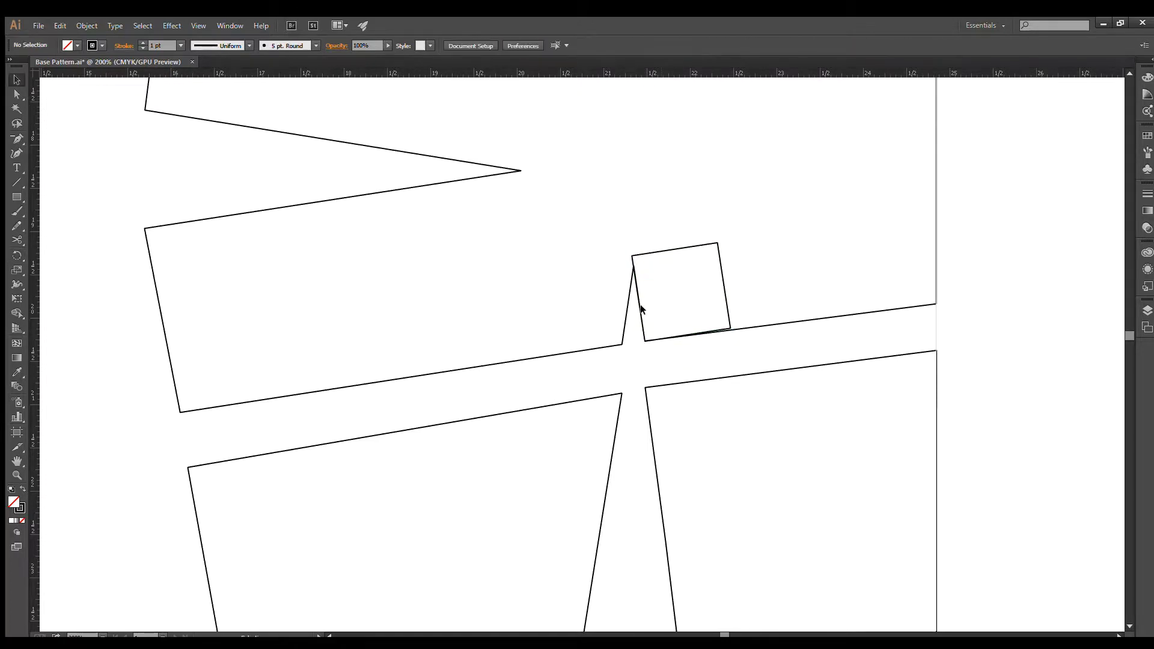
# Raise the front bodice's waist dart tip to the upper corner of the 1 in square
pyautogui.press('a')
pyautogui.scroll(2, 640, 305)
pyautogui.moveTo(640, 305); pyautogui.dragTo(646, 387)
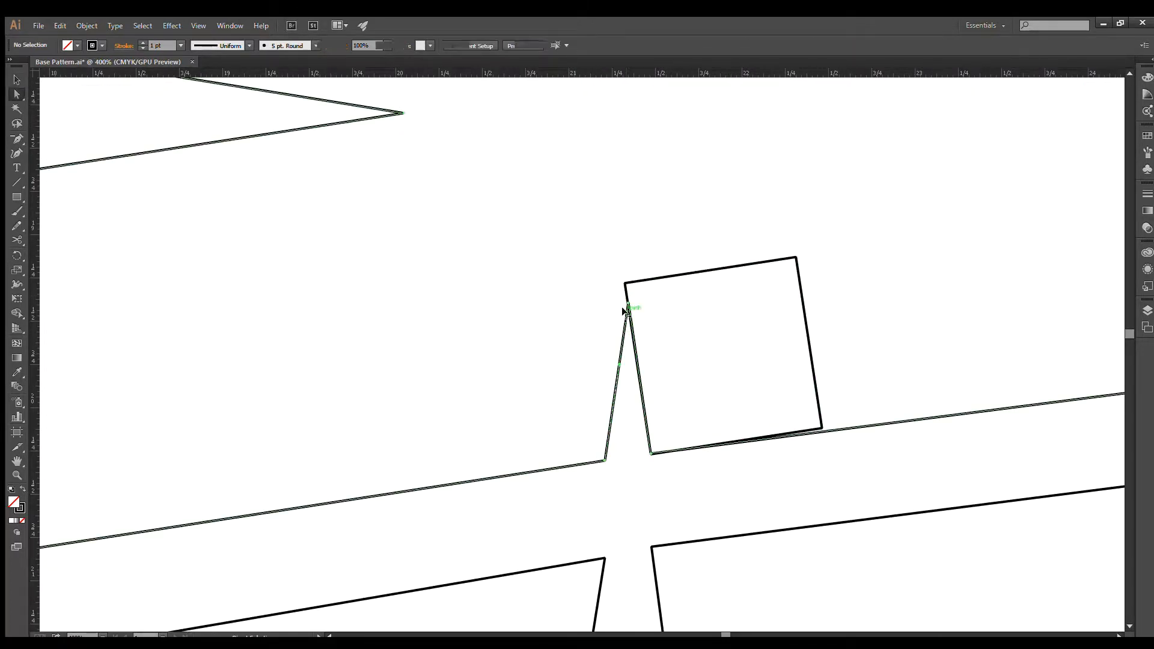
pyautogui.moveTo(627, 308); pyautogui.dragTo(625, 282)
pyautogui.click(742, 309)
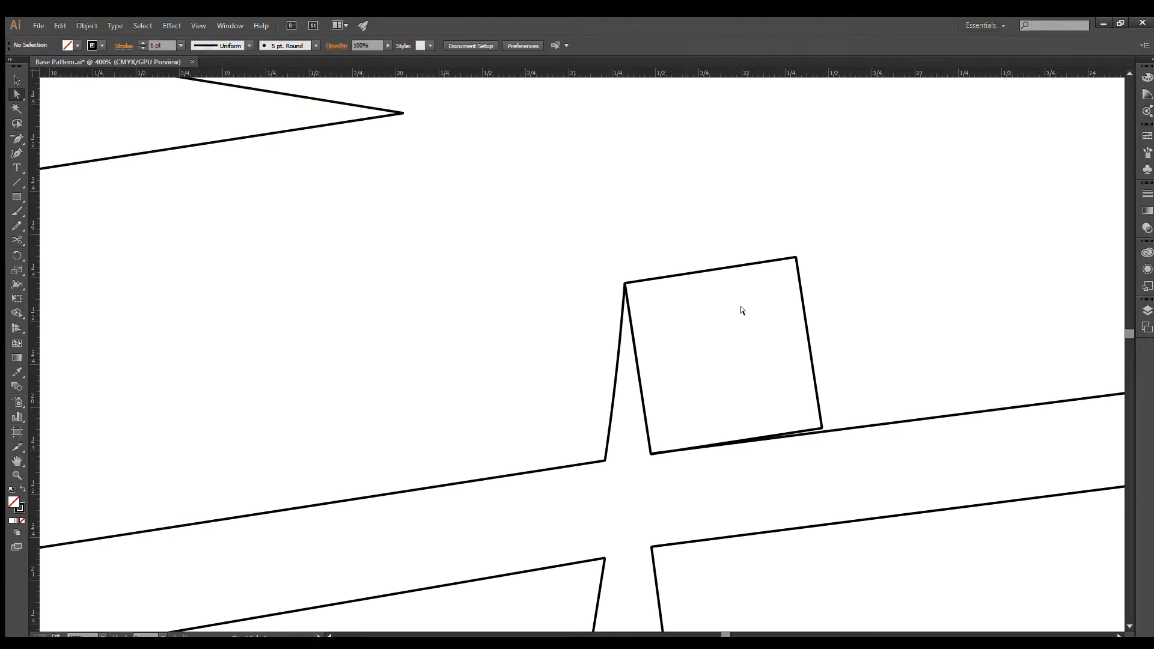
# Compare the dart's other leg against a mirrored copy of the 1 in square, and delete both squares
pyautogui.press('v')
pyautogui.click(800, 294)
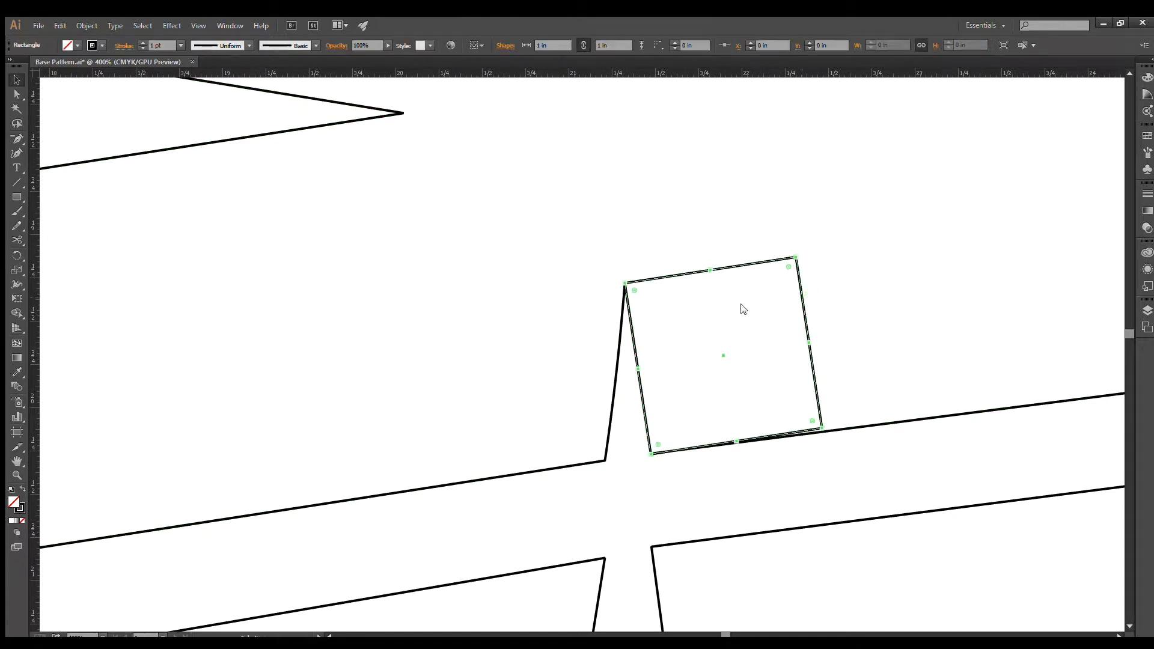
pyautogui.moveTo(740, 467); pyautogui.dragTo(766, 407)
pyautogui.moveTo(810, 330); pyautogui.dragTo(620, 335)
pyautogui.press('r')
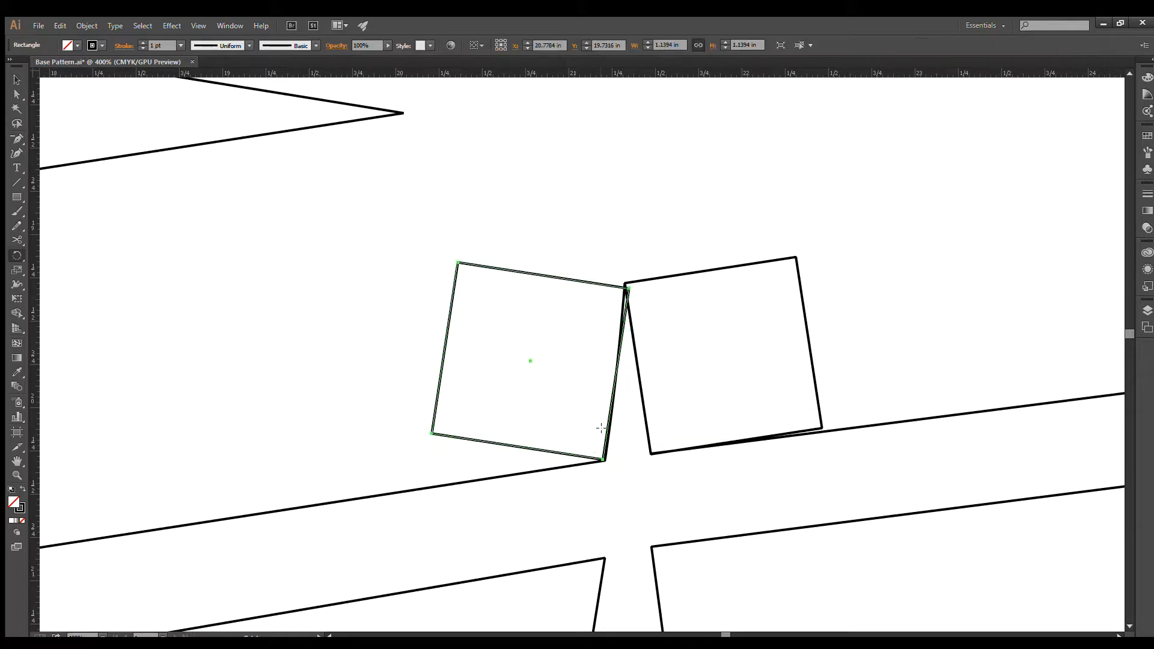
pyautogui.moveTo(597, 283); pyautogui.dragTo(613, 281)
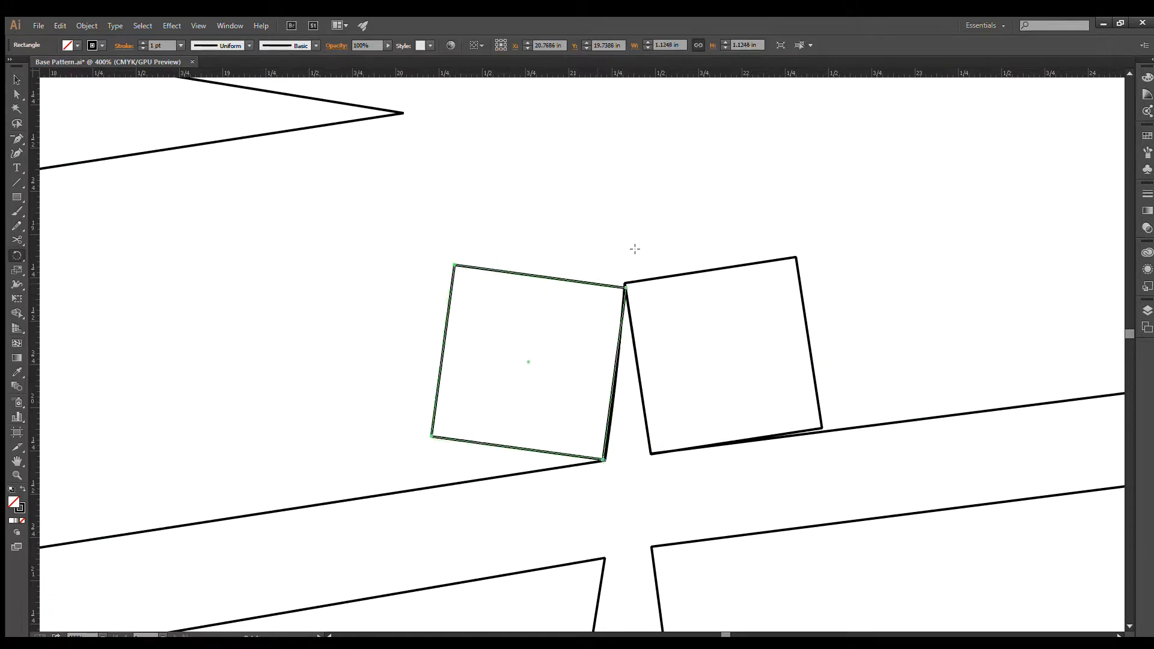
pyautogui.press('v')
pyautogui.press('Delete')
pyautogui.click(717, 335)
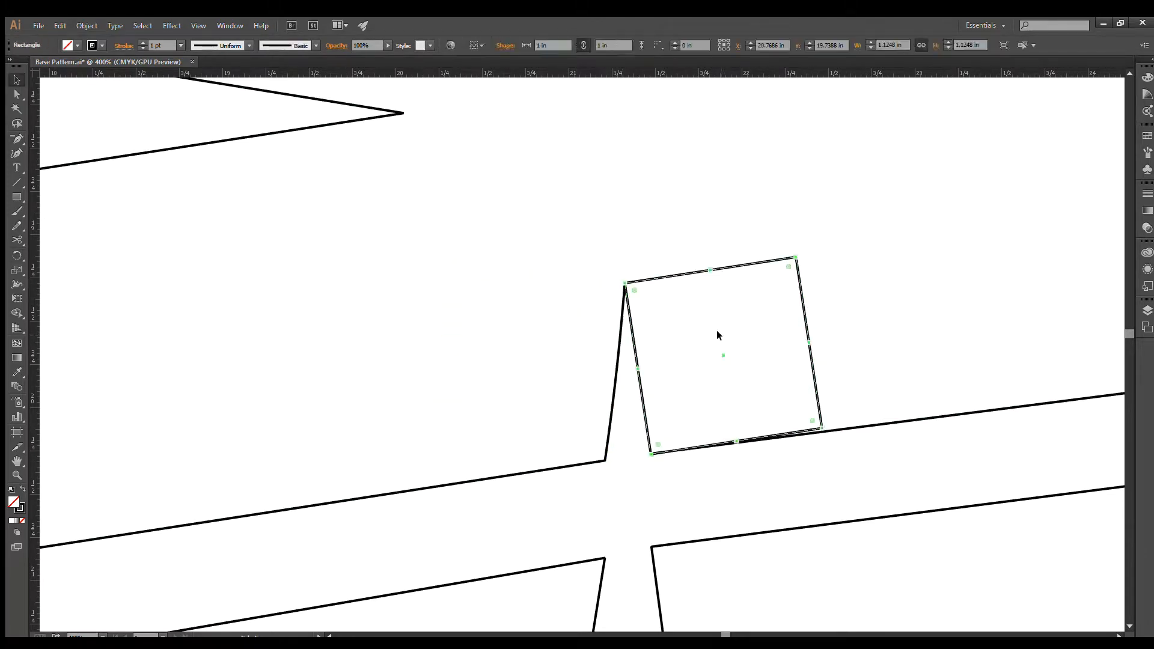
pyautogui.press('Delete')
# Delete the horizontal guide across the skirt panels and the vertical guide along the center front
pyautogui.scroll(-7, 757, 301)
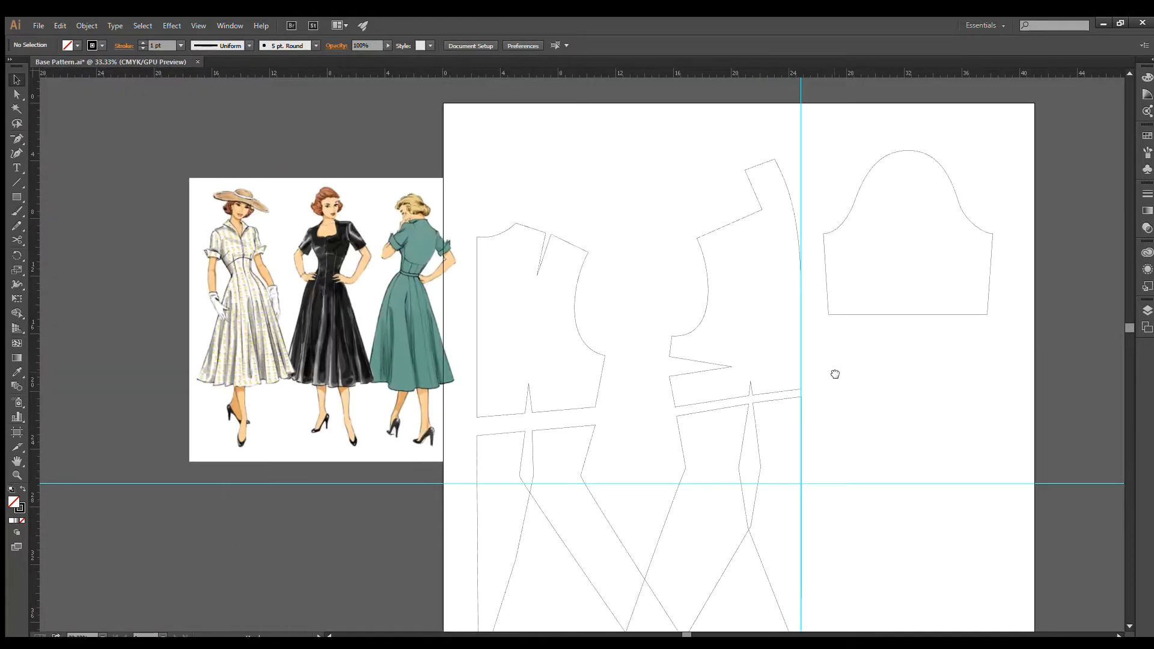
pyautogui.scroll(-4, 782, 301)
pyautogui.scroll(3, 788, 291)
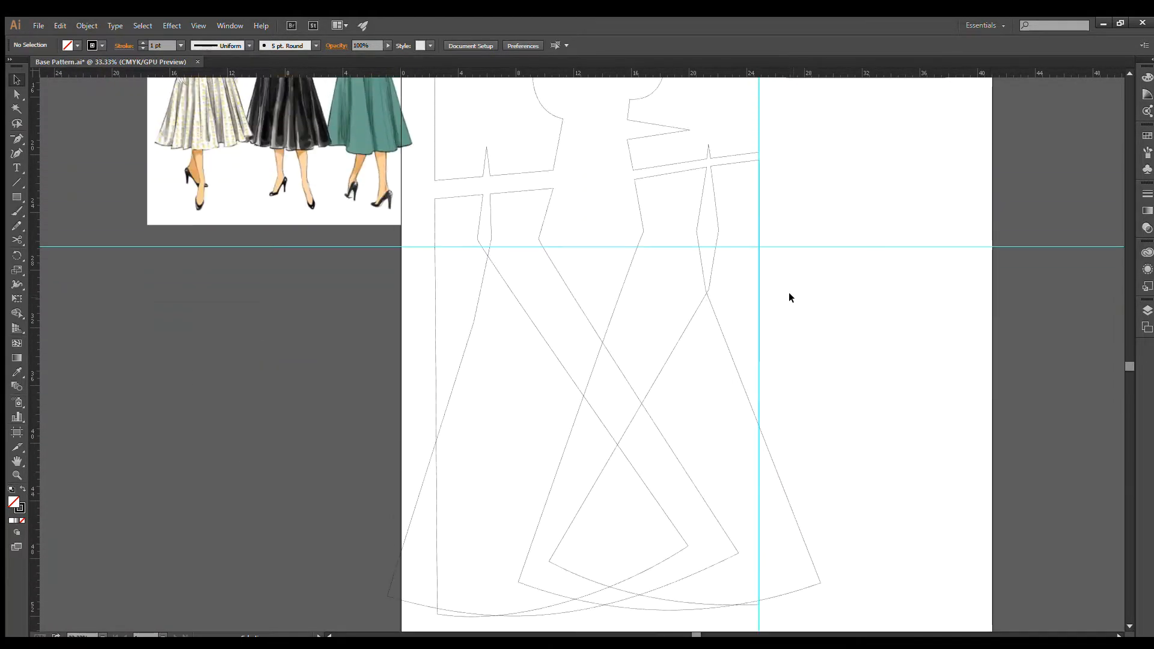
pyautogui.click(871, 405)
pyautogui.press('Delete')
pyautogui.click(760, 107)
pyautogui.press('Delete')
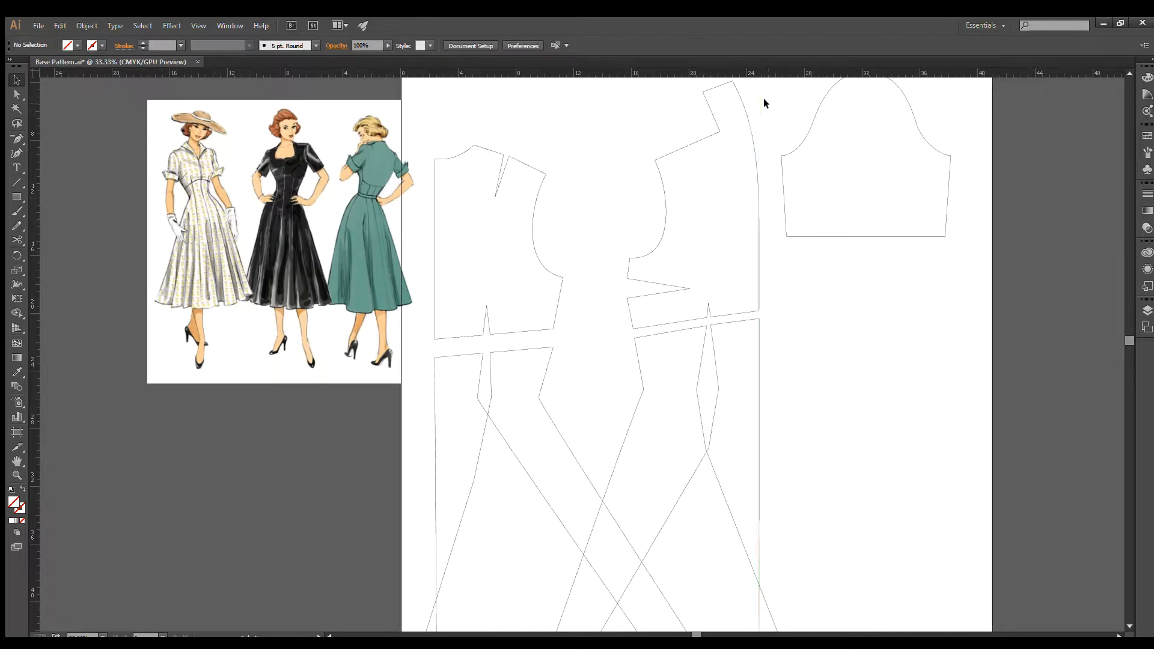
# Select all pattern pieces and offset their outlines outward to create seam allowances
pyautogui.scroll(-1, 844, 331)
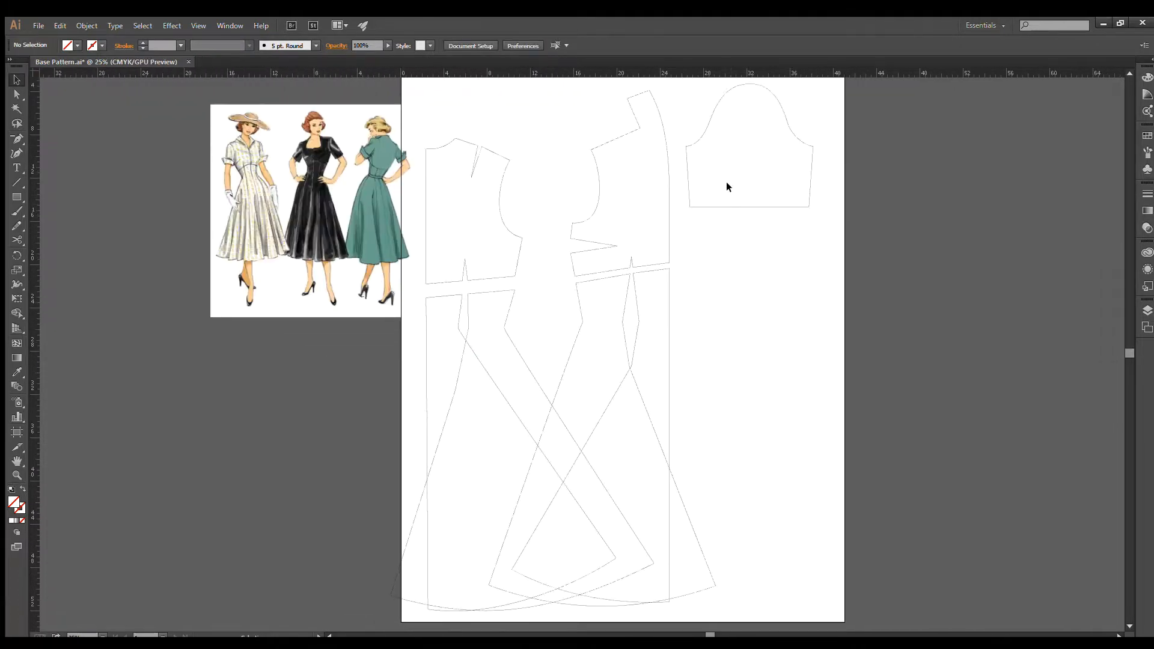
pyautogui.moveTo(727, 175); pyautogui.dragTo(453, 439)
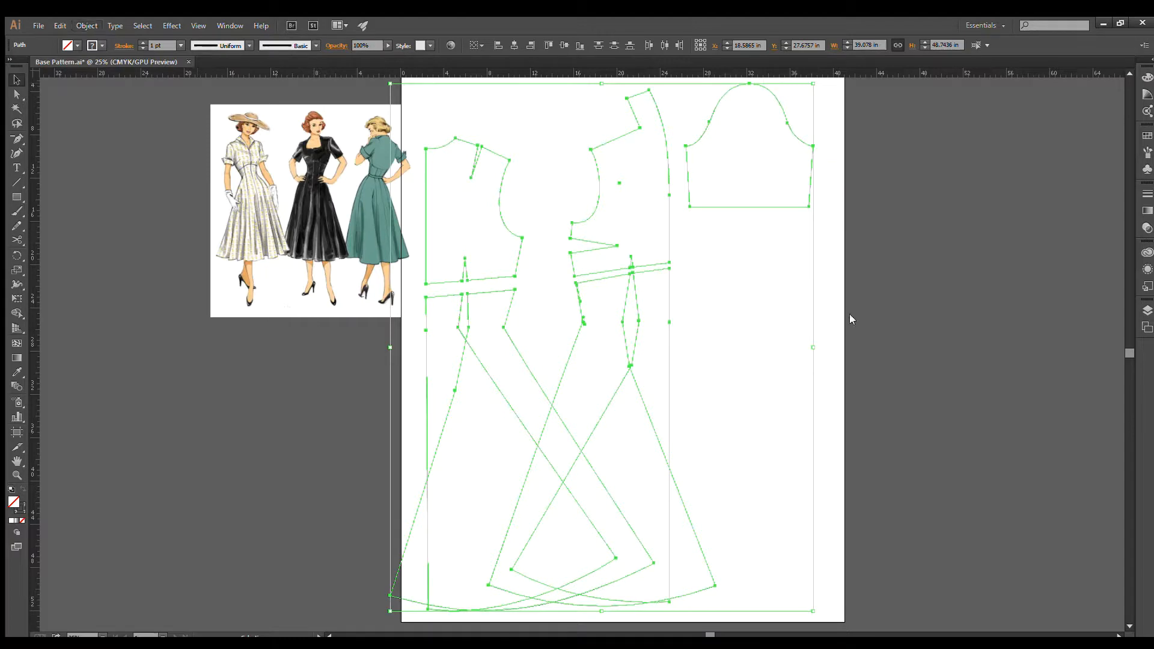
pyautogui.click(746, 398)
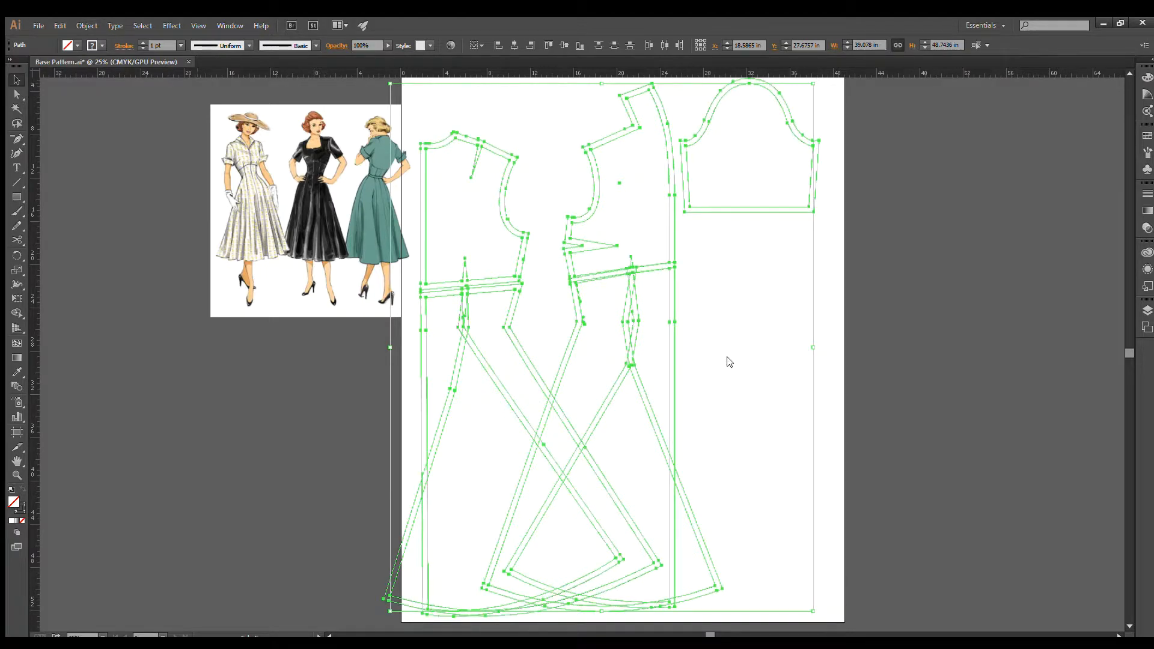
# Group the sleeve, the front bodice and the center front skirt panel each with its own seam allowance outline
pyautogui.click(711, 226)
pyautogui.click(728, 179)
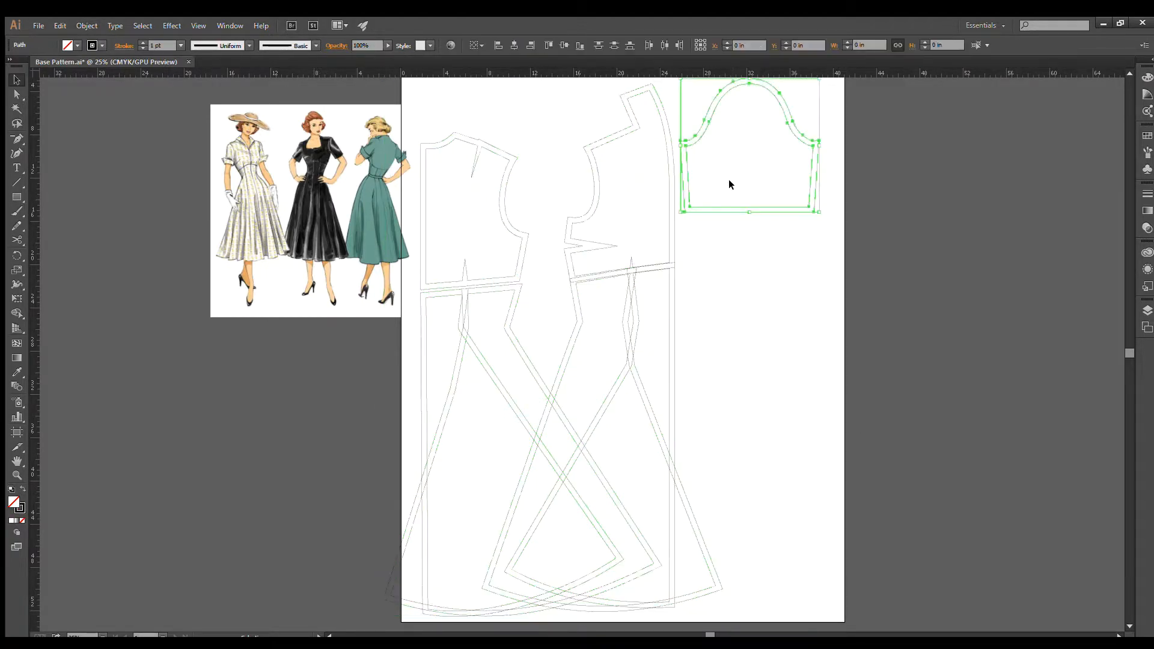
pyautogui.moveTo(706, 244); pyautogui.dragTo(657, 224)
pyautogui.hotkey('ctrl', 'g')
pyautogui.moveTo(719, 284); pyautogui.dragTo(652, 315)
pyautogui.hotkey('ctrl', 'g')
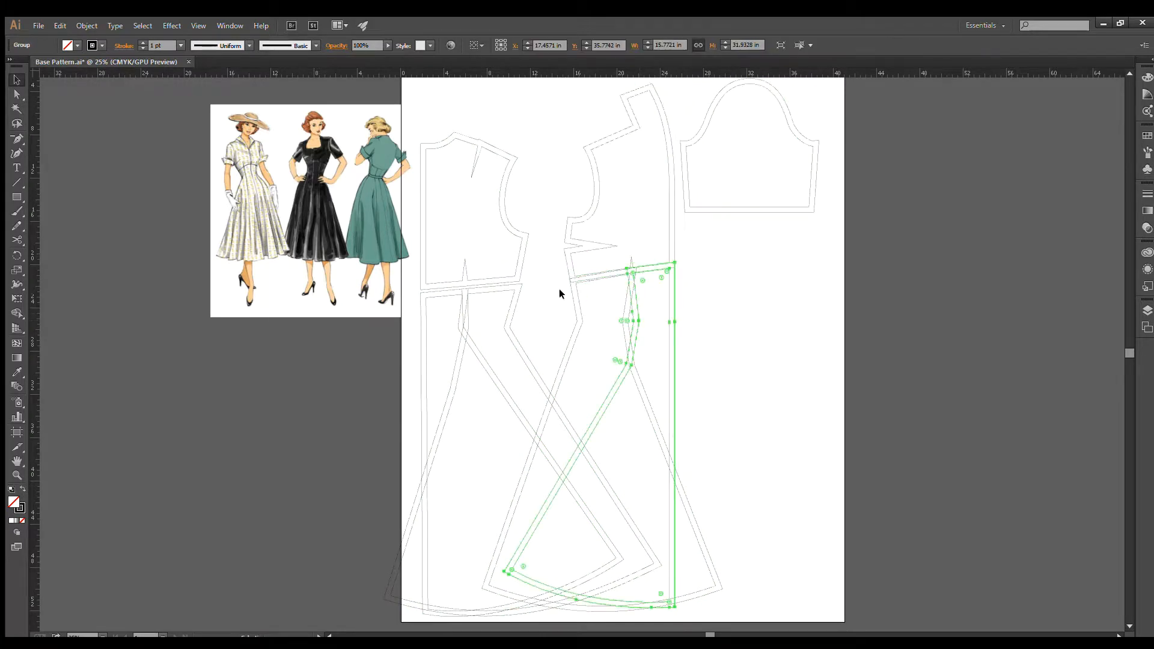
# Group the front side panel, back bodice, back side panel and center back panel each with its seam allowance outline
pyautogui.moveTo(559, 290); pyautogui.dragTo(588, 317)
pyautogui.hotkey('ctrl', 'g')
pyautogui.moveTo(484, 215); pyautogui.dragTo(504, 349)
pyautogui.hotkey('ctrl', 'g')
pyautogui.hotkey('ctrl', 'g')
pyautogui.moveTo(416, 323); pyautogui.dragTo(437, 341)
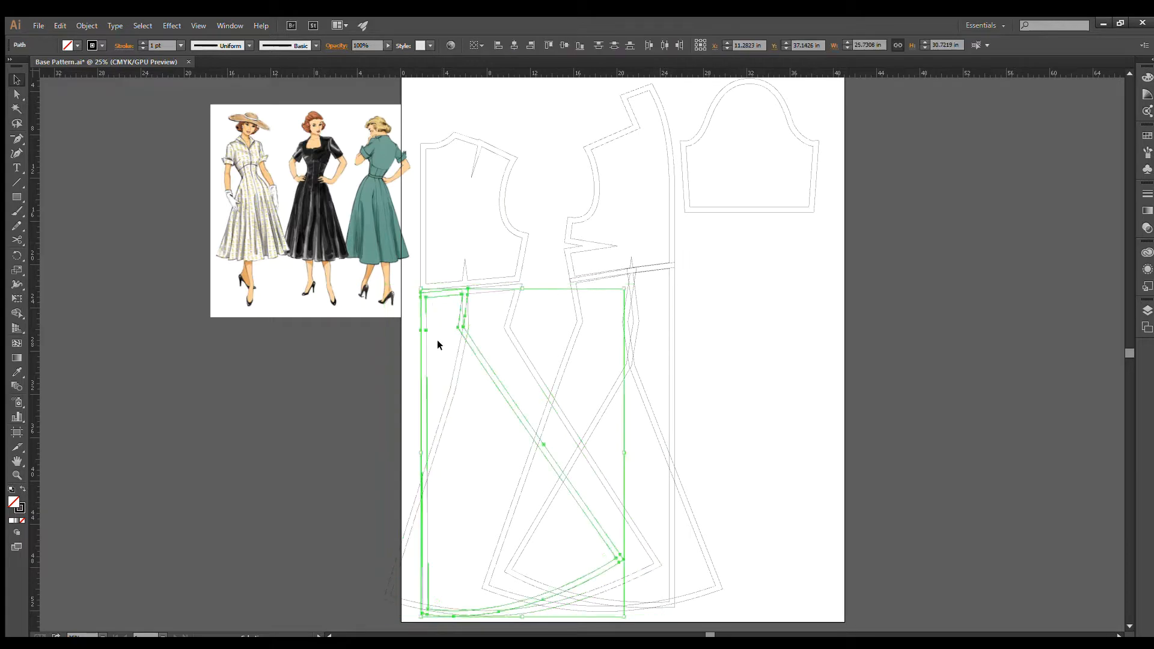
pyautogui.hotkey('ctrl', 'g')
pyautogui.click(452, 344)
# Move the center front skirt panel outward, clear of the front bodice and front side panel
pyautogui.moveTo(671, 335); pyautogui.dragTo(809, 327)
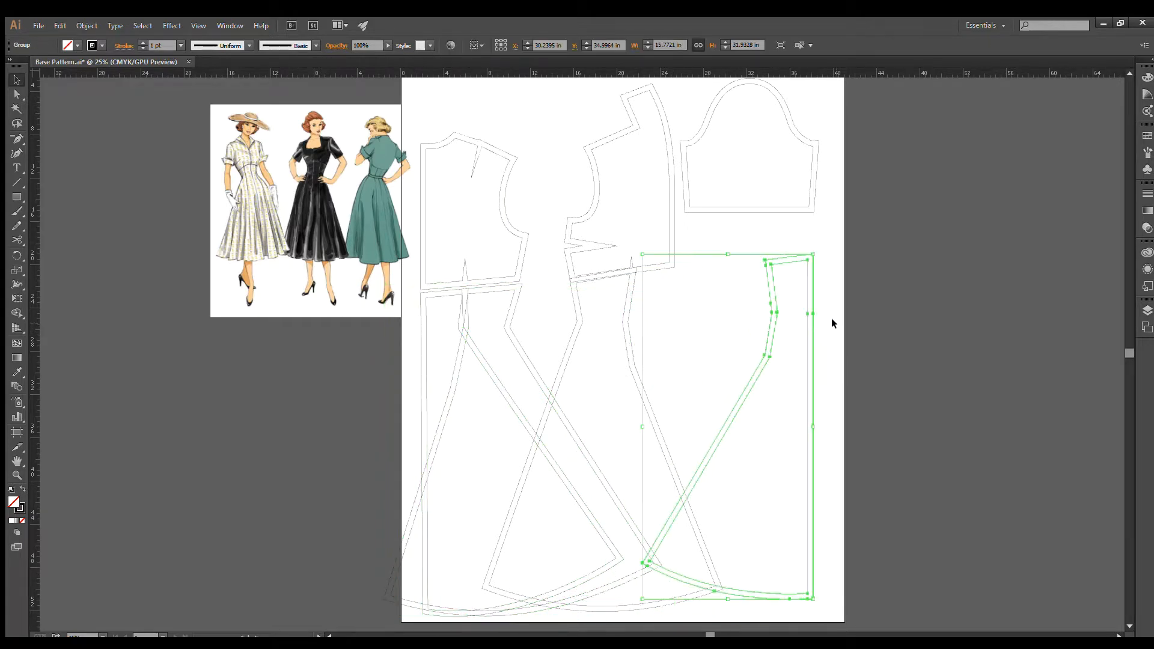
pyautogui.click(829, 465)
pyautogui.press('-')
pyautogui.click(813, 255)
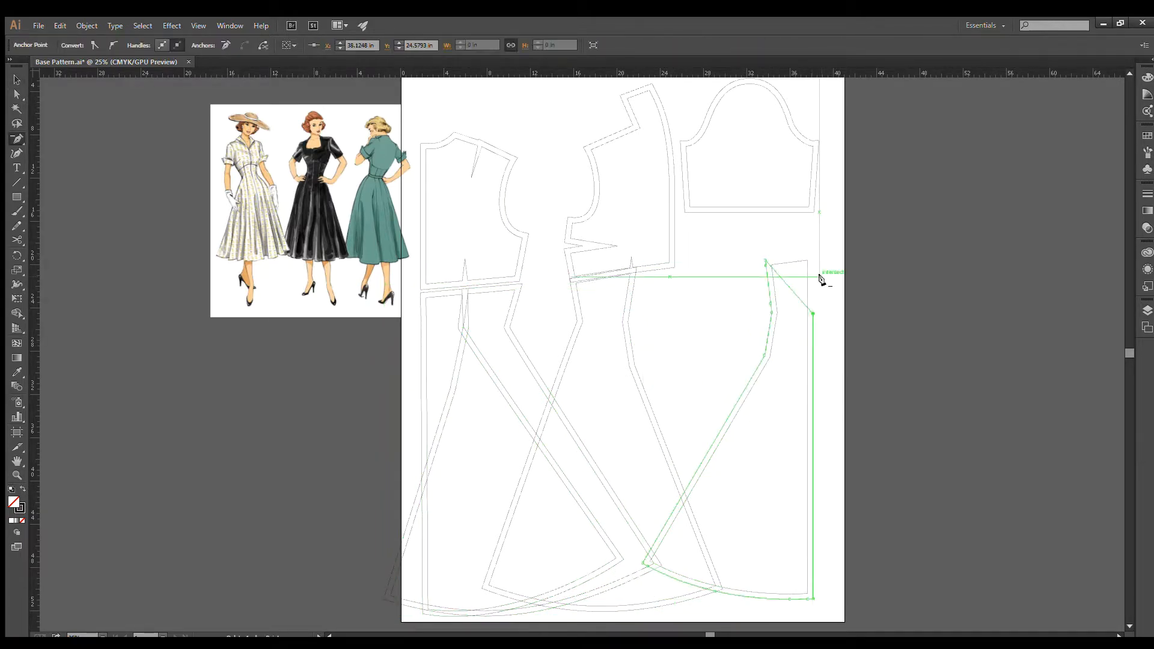
pyautogui.hotkey('ctrl', 'z')
# Remove the seam allowance along the center front panel's straight fold edge by deleting its upper and lower outer corner anchors
pyautogui.press('v')
pyautogui.scroll(1, 817, 305)
pyautogui.click(800, 299)
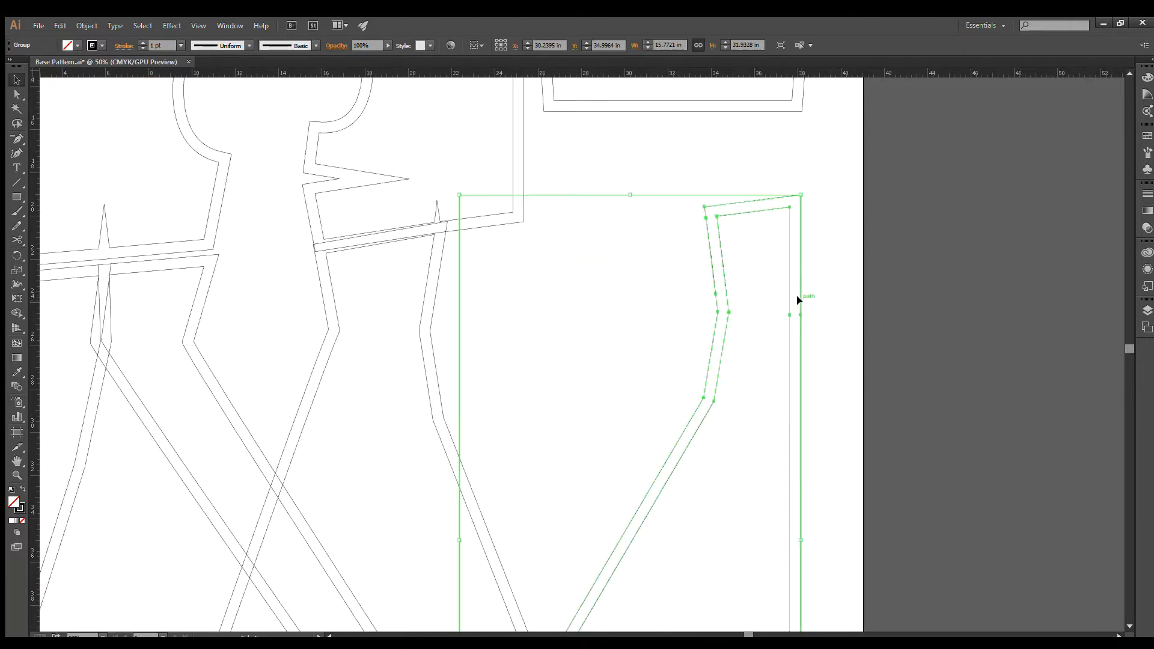
pyautogui.scroll(-3, 808, 319)
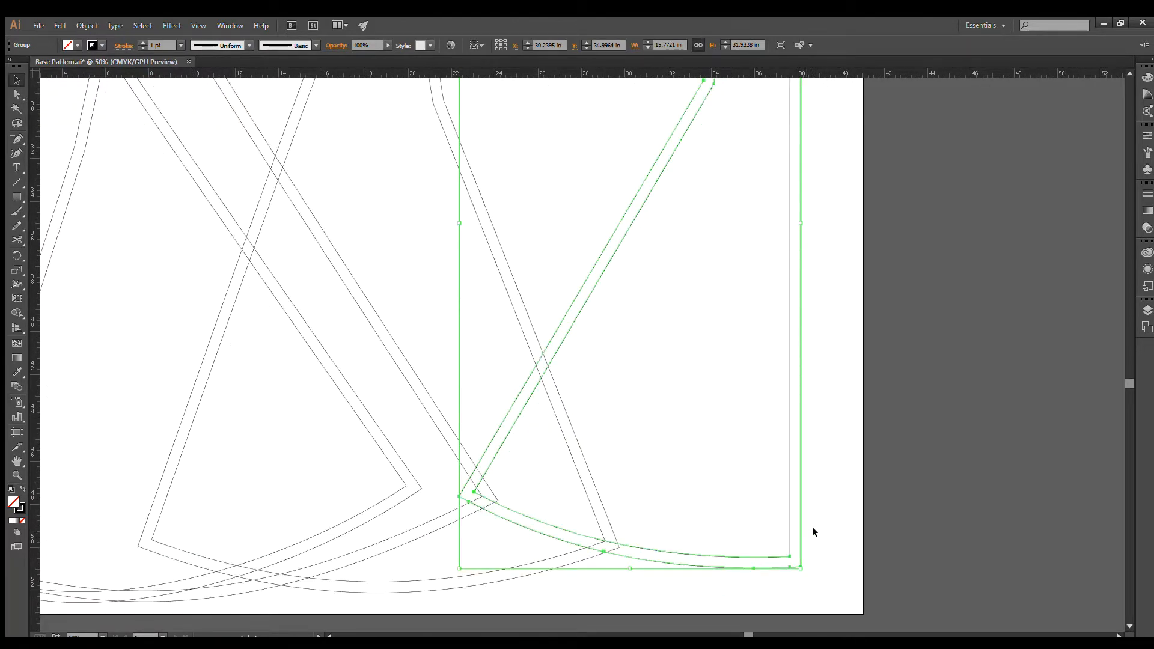
pyautogui.press('-')
pyautogui.click(801, 567)
pyautogui.scroll(3, 821, 361)
pyautogui.scroll(3, 822, 360)
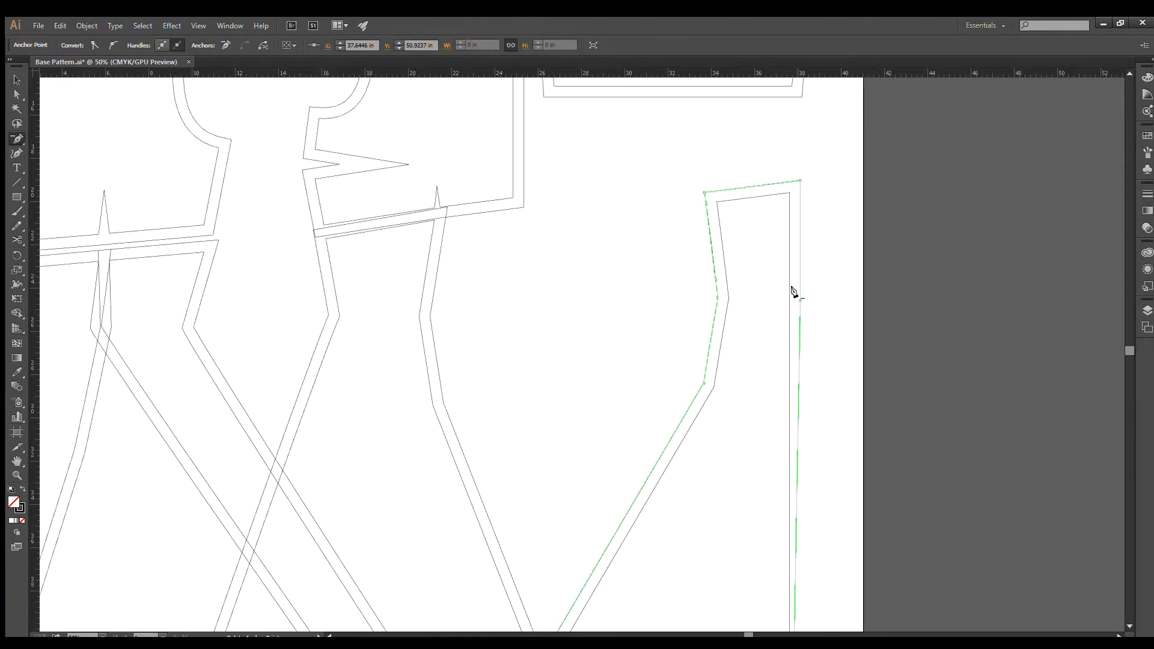
pyautogui.scroll(3, 803, 283)
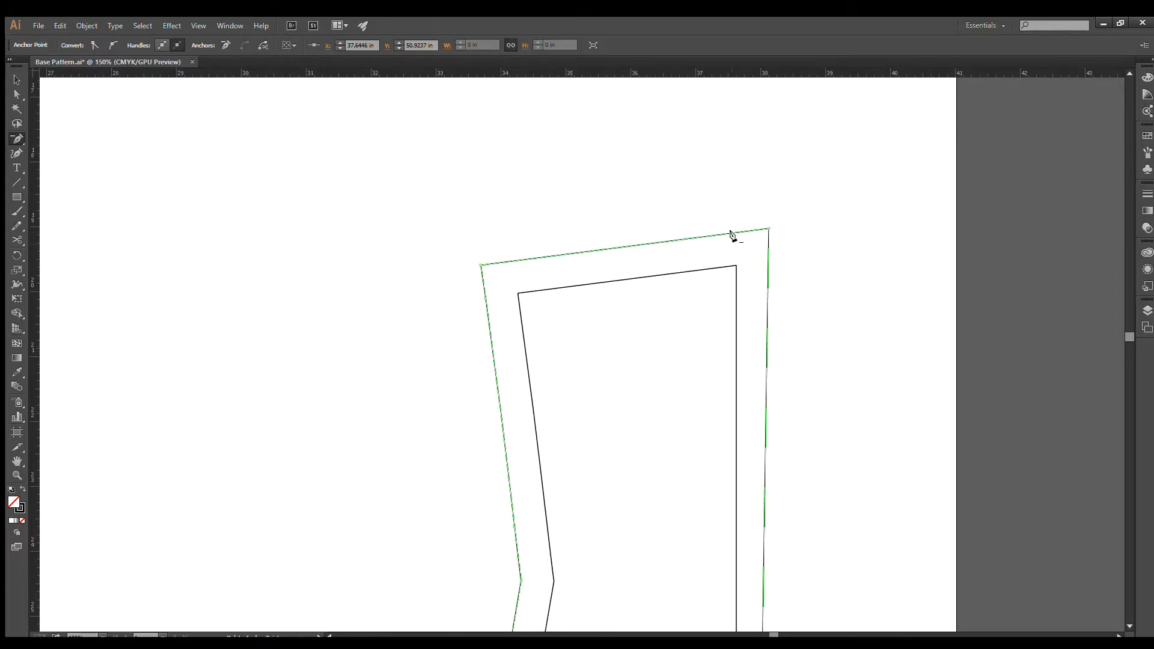
pyautogui.click(768, 229)
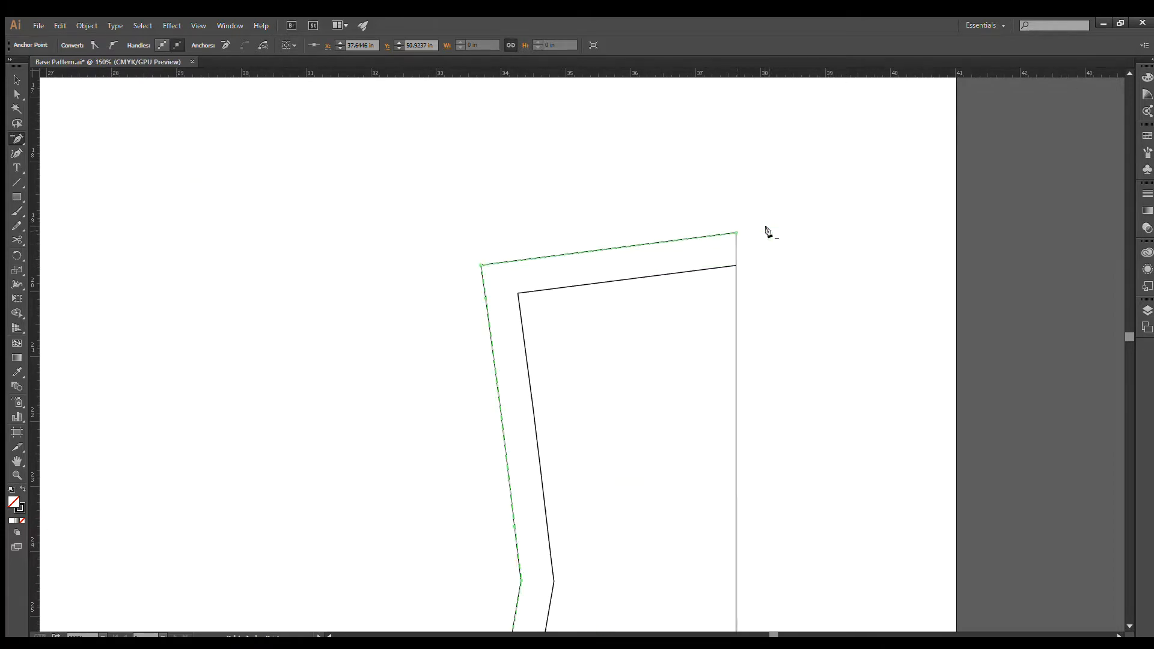
pyautogui.keyDown('ctrl'); pyautogui.click(767, 245); pyautogui.keyUp('ctrl')
# Move the front side and back side skirt panels down and away from the neighboring pieces so their seam allowances no longer overlap
pyautogui.scroll(-6, 768, 246)
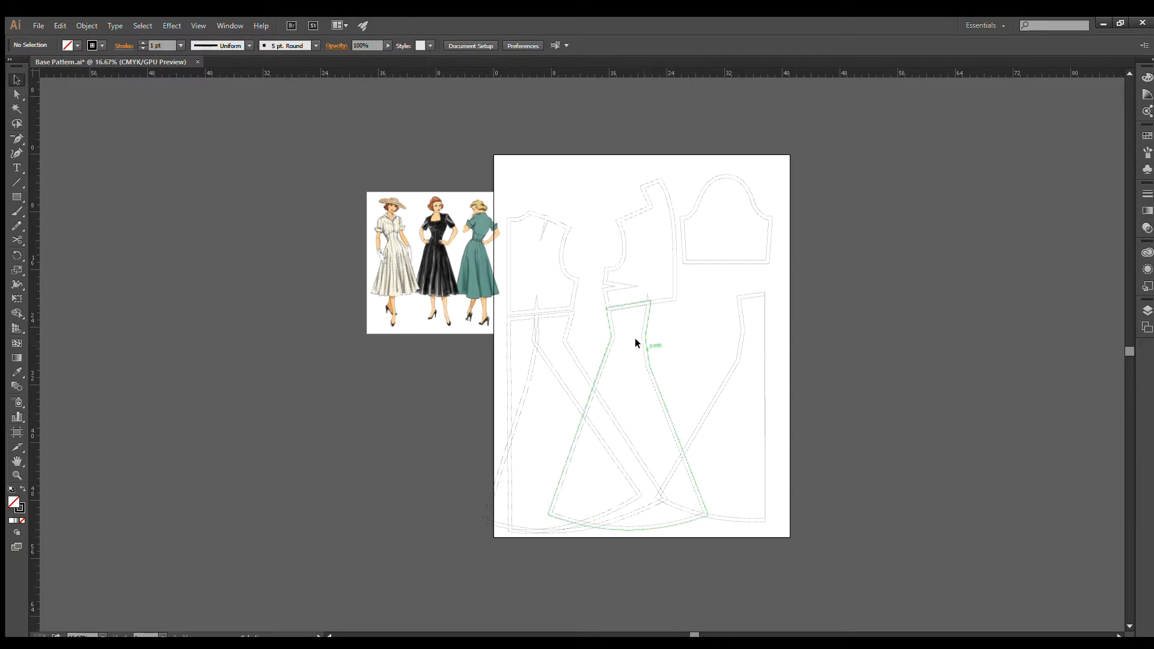
pyautogui.moveTo(703, 336); pyautogui.dragTo(652, 289)
pyautogui.scroll(1, 645, 329)
pyautogui.moveTo(444, 300); pyautogui.dragTo(550, 322)
pyautogui.click(483, 292)
pyautogui.scroll(1, 461, 301)
pyautogui.click(550, 301)
# Delete the seam allowance outlines around the back side and front side skirt panels
pyautogui.click(470, 299)
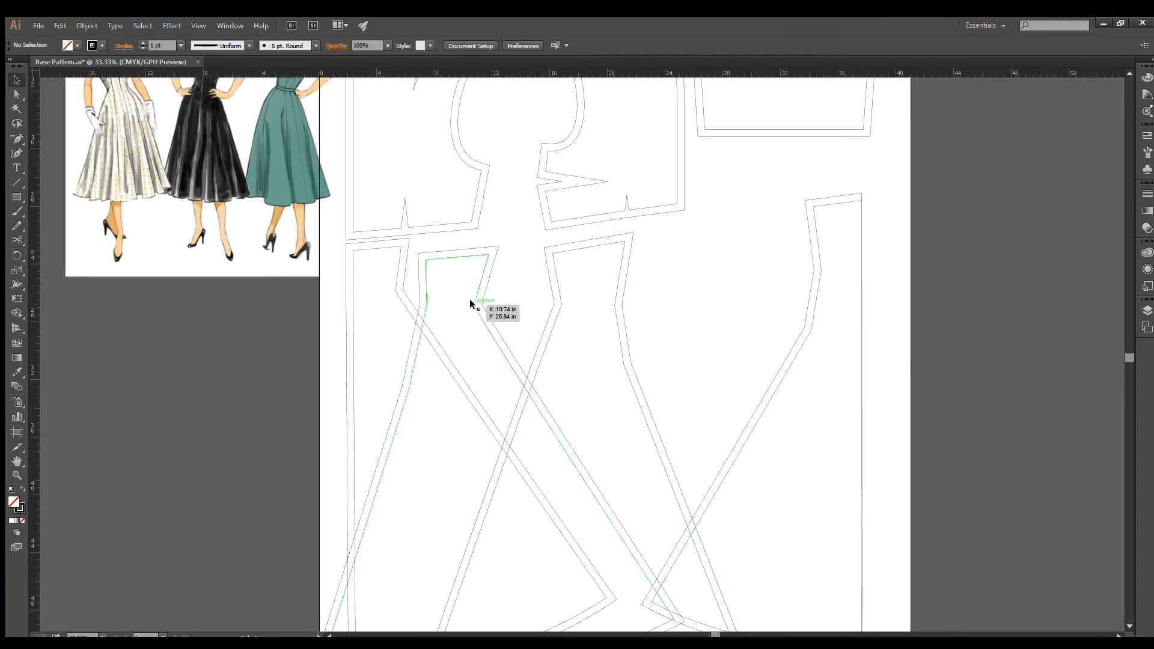
pyautogui.click(485, 277)
pyautogui.press('Delete')
pyautogui.press('Delete')
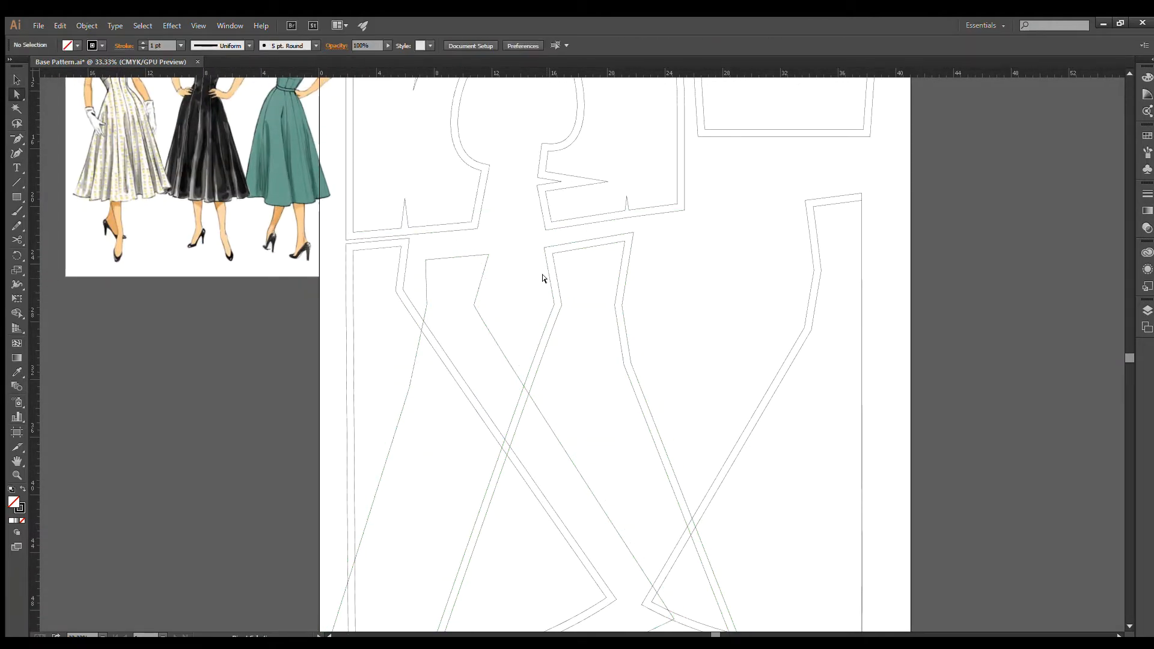
pyautogui.click(545, 278)
pyautogui.press('Delete')
pyautogui.press('Delete')
# Convert the outer hip corners of both side panels to smooth points and straighten the back panel's lower handle vertically
pyautogui.click(560, 304)
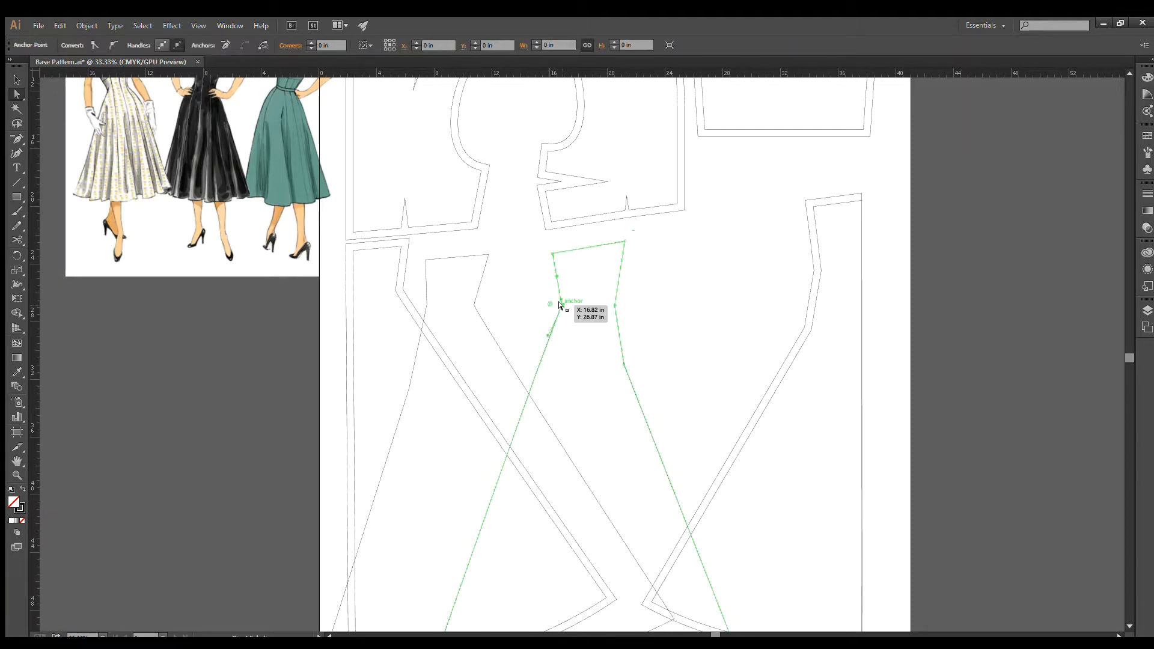
pyautogui.click(113, 46)
pyautogui.click(475, 304)
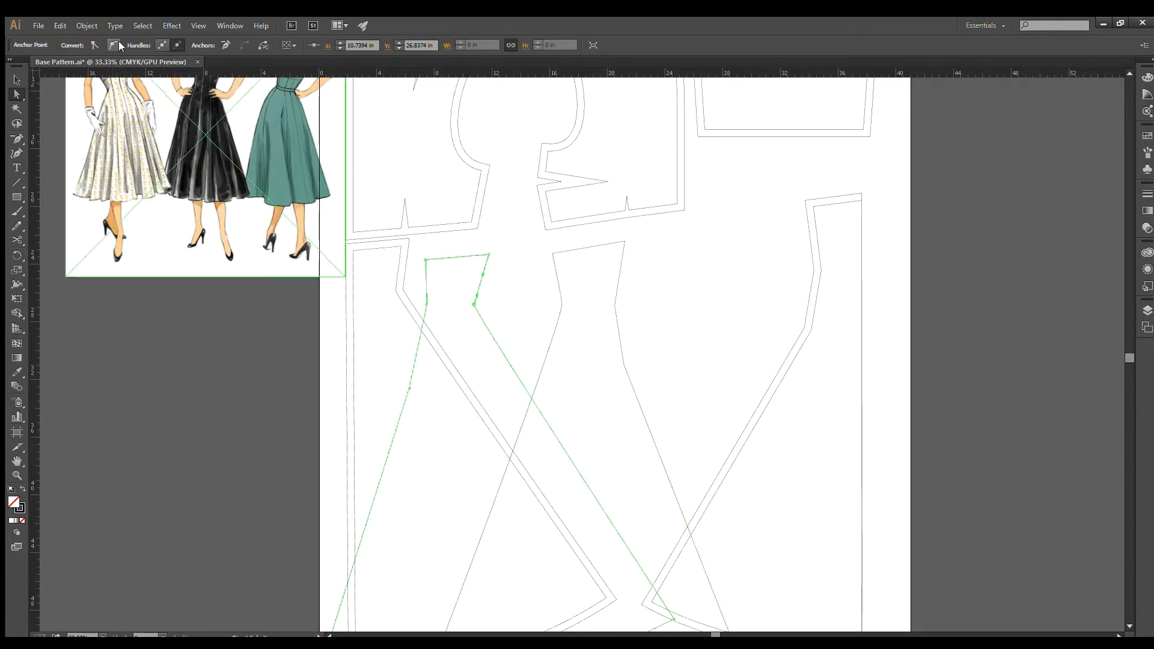
pyautogui.click(464, 306)
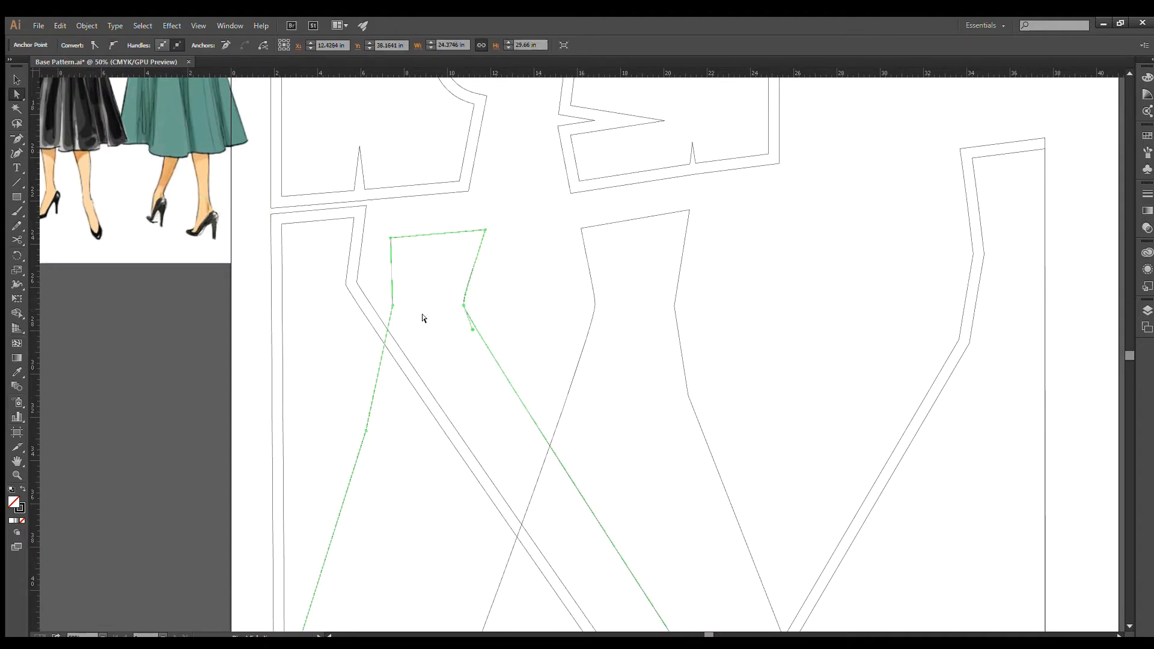
pyautogui.moveTo(472, 330); pyautogui.dragTo(463, 330)
pyautogui.click(482, 302)
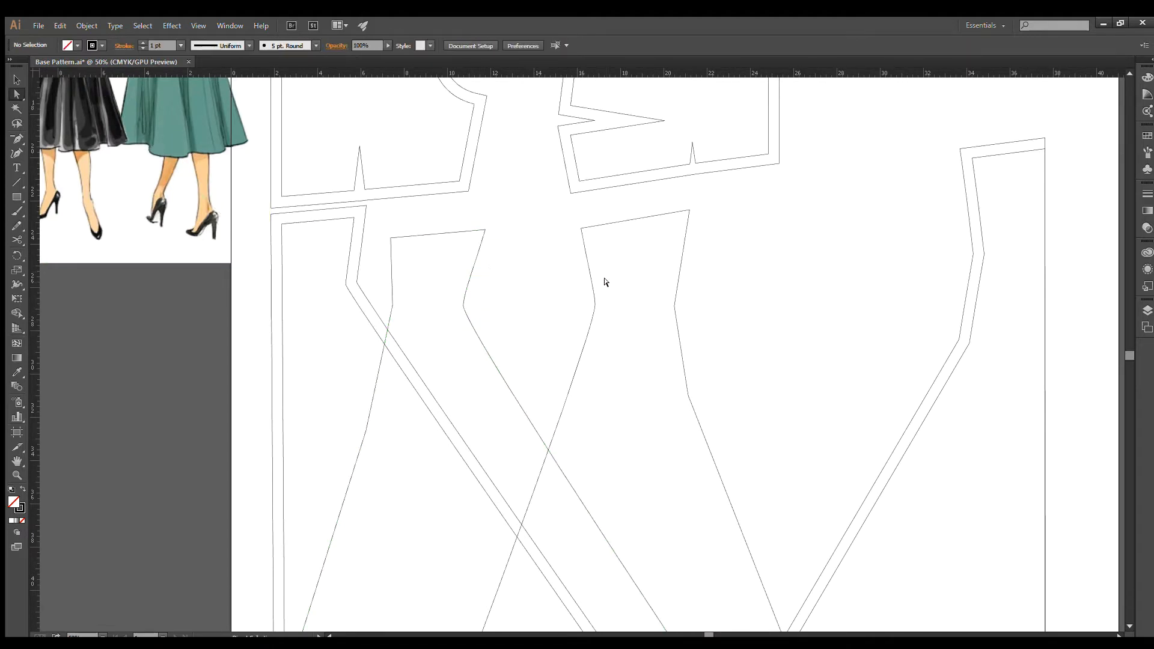
# Convert the inner hip corner of the front side skirt panel to a smooth point
pyautogui.click(595, 305)
pyautogui.click(675, 305)
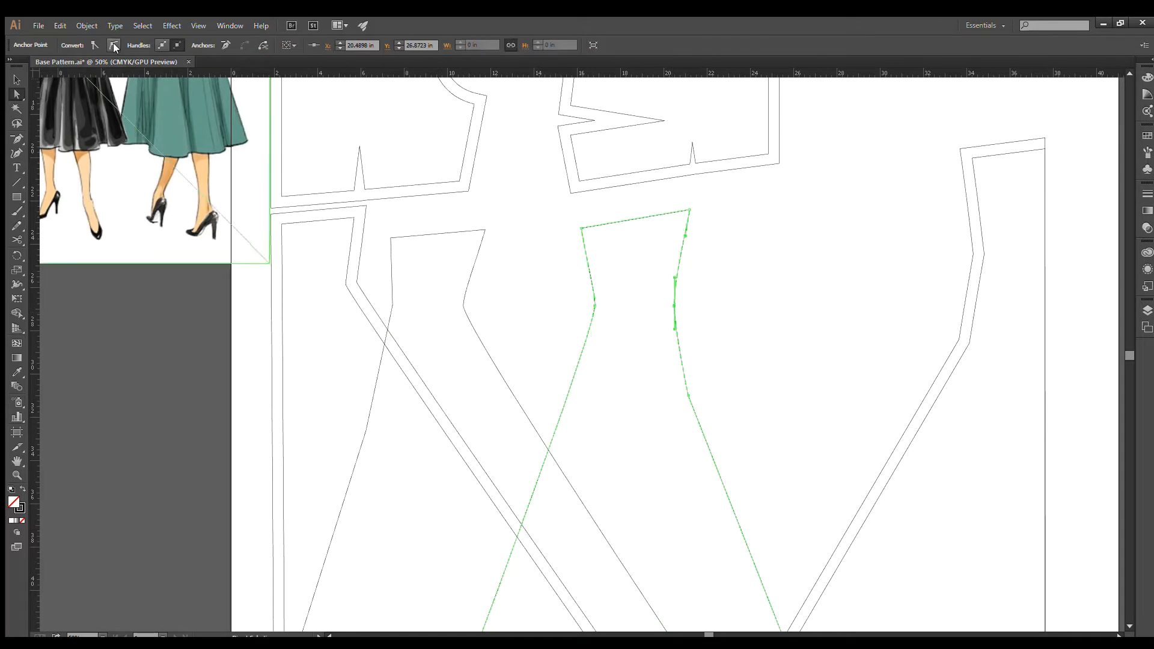
# Try to convert the hip corner on the center front skirt panel's inner outline to a smooth point
pyautogui.moveTo(749, 358); pyautogui.dragTo(659, 396)
pyautogui.click(893, 291)
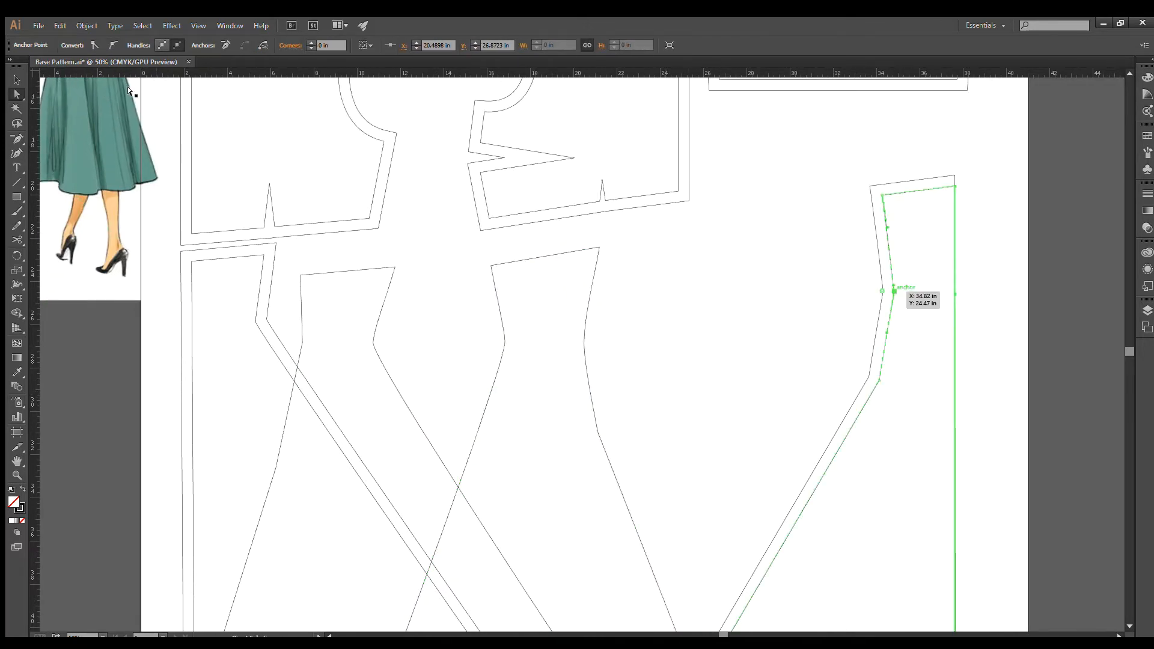
pyautogui.click(113, 46)
pyautogui.click(807, 314)
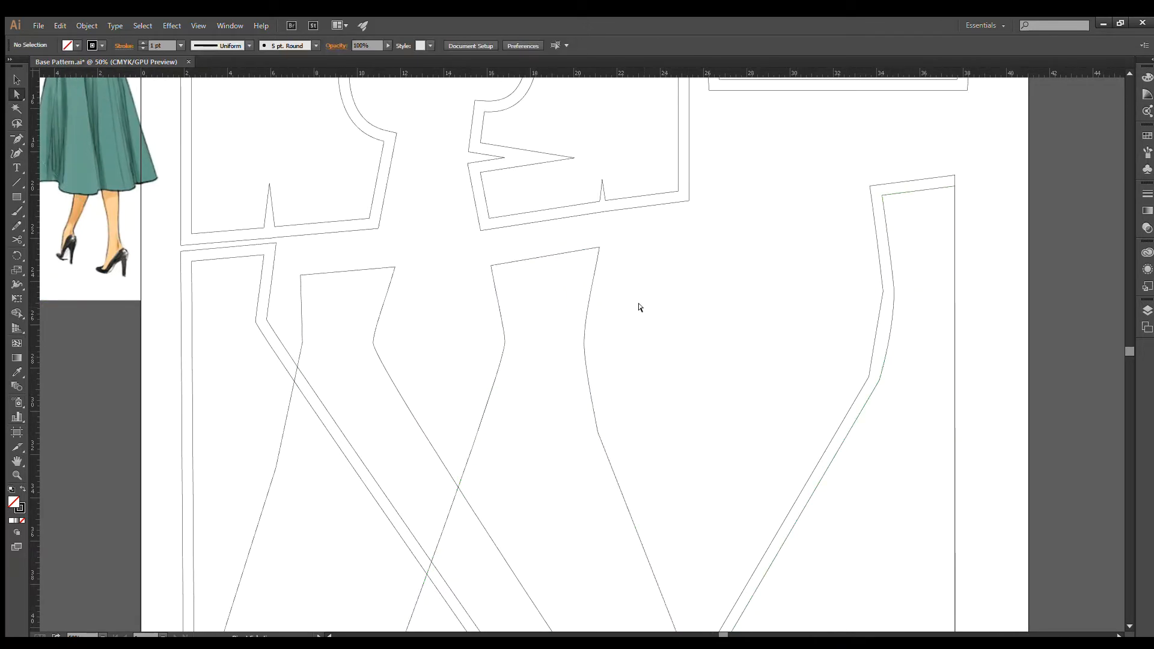
pyautogui.hotkey('ctrl', 'z')
# Smooth the center back skirt panel's hip corner and delete the seam allowance outline around that panel
pyautogui.click(706, 378)
pyautogui.scroll(-1, 697, 365)
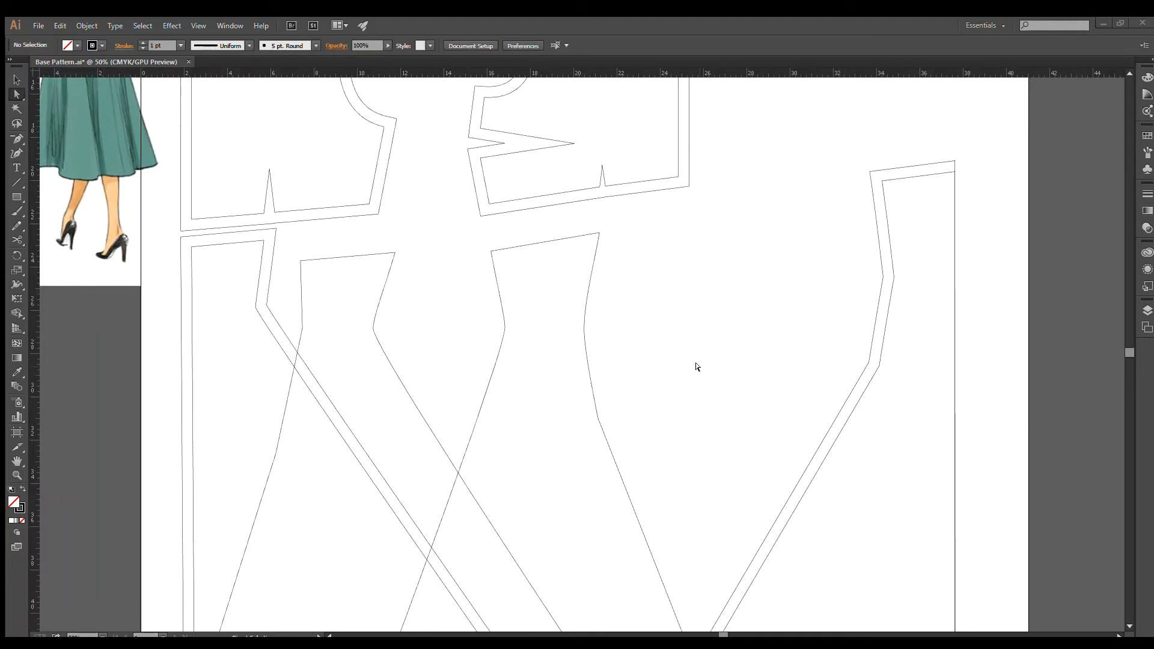
pyautogui.scroll(-1, 695, 364)
pyautogui.moveTo(696, 364); pyautogui.dragTo(745, 369)
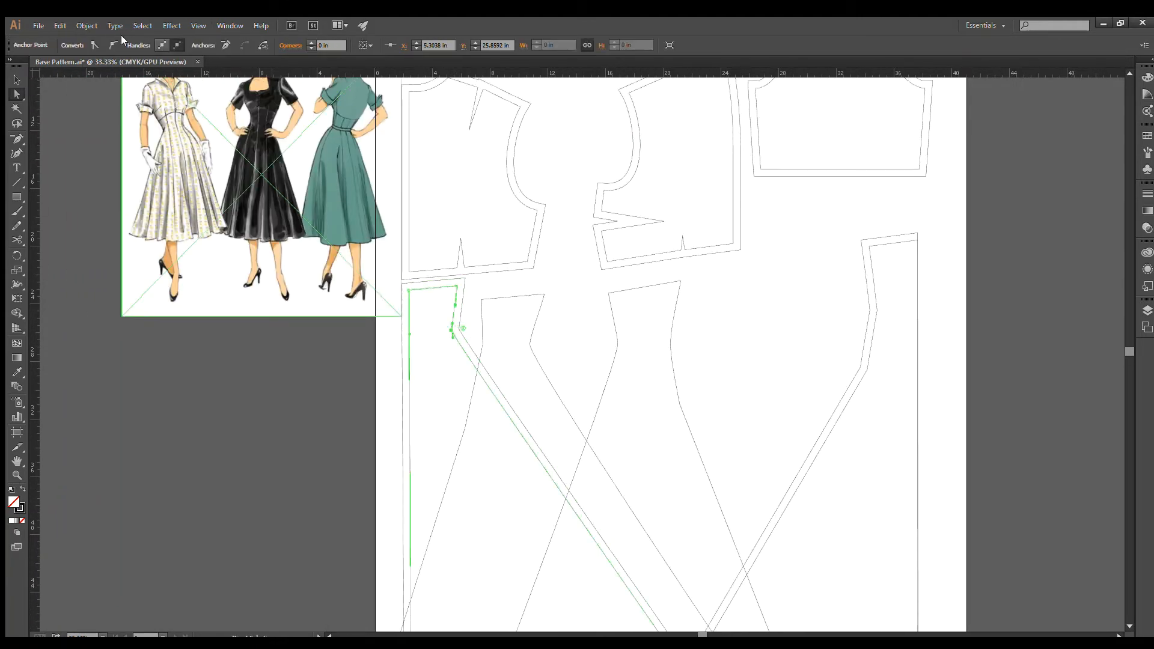
pyautogui.click(459, 318)
pyautogui.press('Delete')
pyautogui.press('Delete')
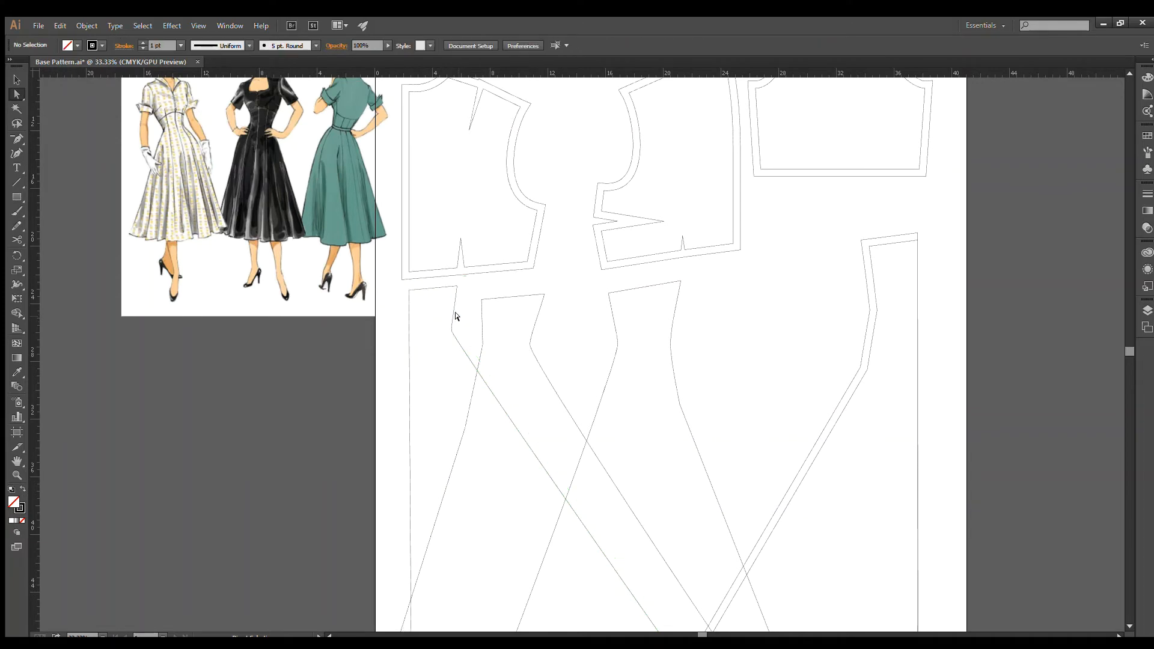
# Add offset seam allowance outlines around the center back, back side and front side skirt panels
pyautogui.press('v')
pyautogui.moveTo(392, 327); pyautogui.dragTo(625, 377)
pyautogui.click(628, 325)
pyautogui.moveTo(743, 360); pyautogui.dragTo(387, 397)
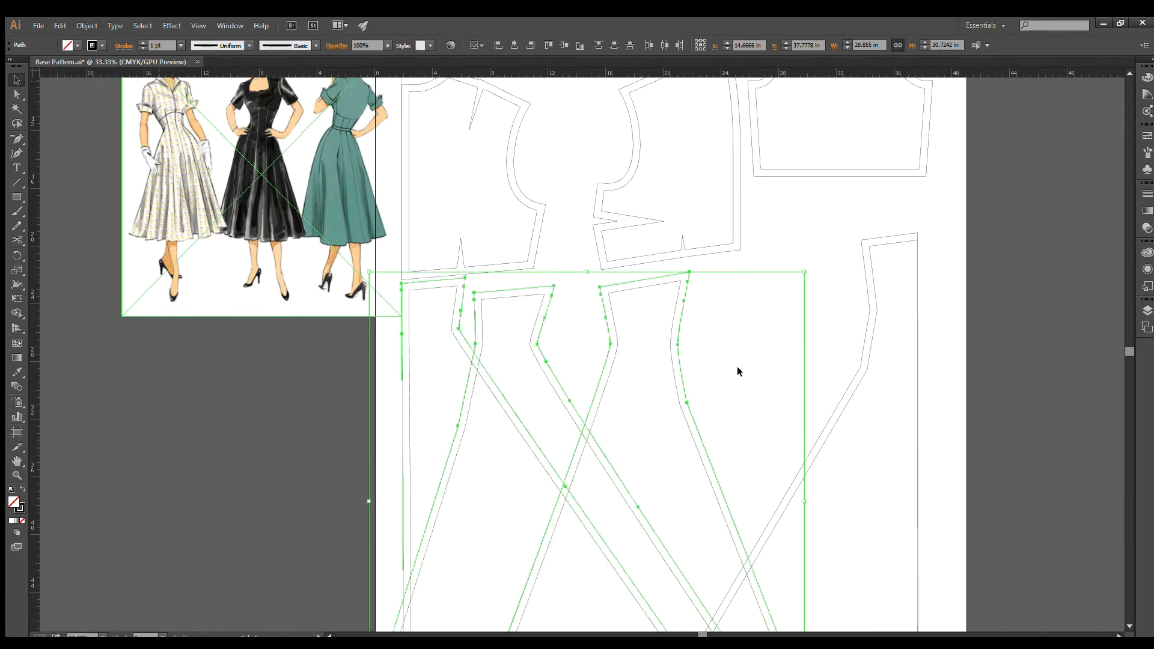
# Group the front side, back side and center back skirt panels each with its own seam allowance outline
pyautogui.moveTo(737, 368); pyautogui.dragTo(655, 401)
pyautogui.hotkey('ctrl', 'g')
pyautogui.moveTo(575, 336); pyautogui.dragTo(513, 305)
pyautogui.hotkey('ctrl', 'g')
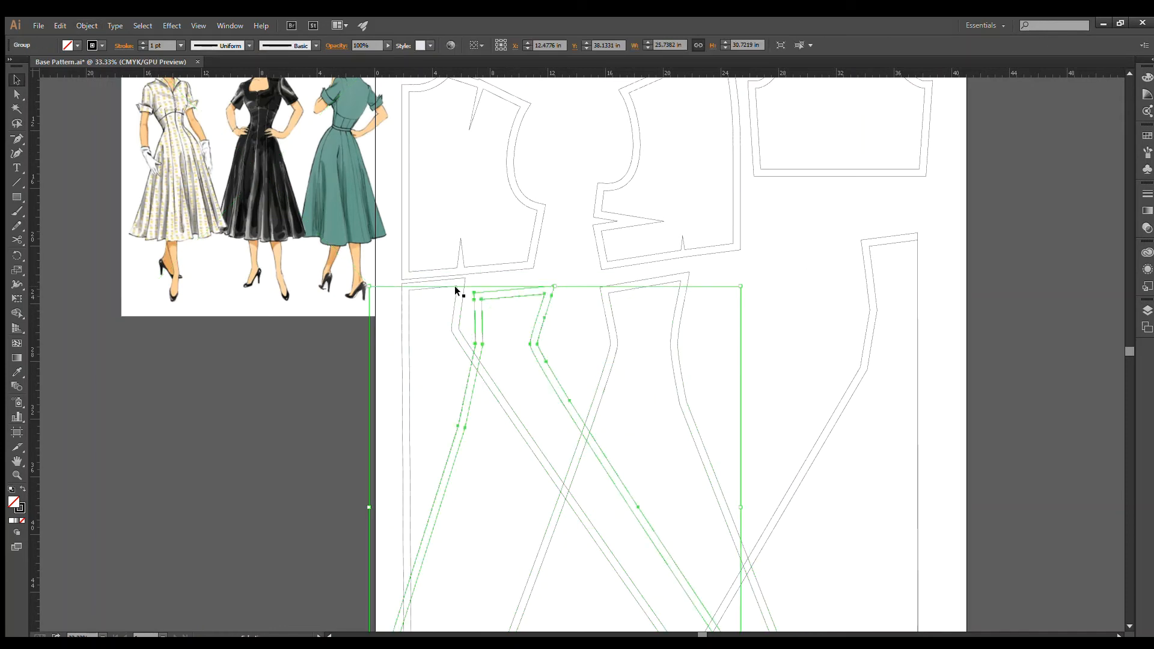
pyautogui.moveTo(445, 296); pyautogui.dragTo(463, 313)
pyautogui.hotkey('ctrl', 'g')
pyautogui.click(588, 329)
pyautogui.scroll(-1, 594, 333)
pyautogui.moveTo(689, 337); pyautogui.dragTo(633, 340)
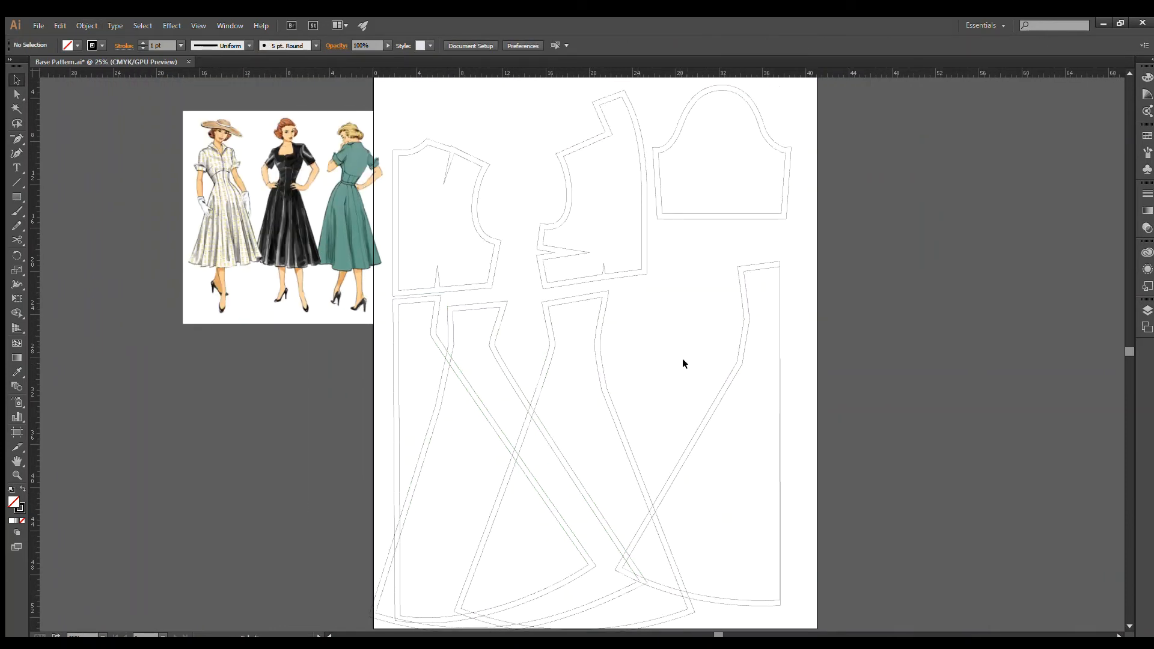